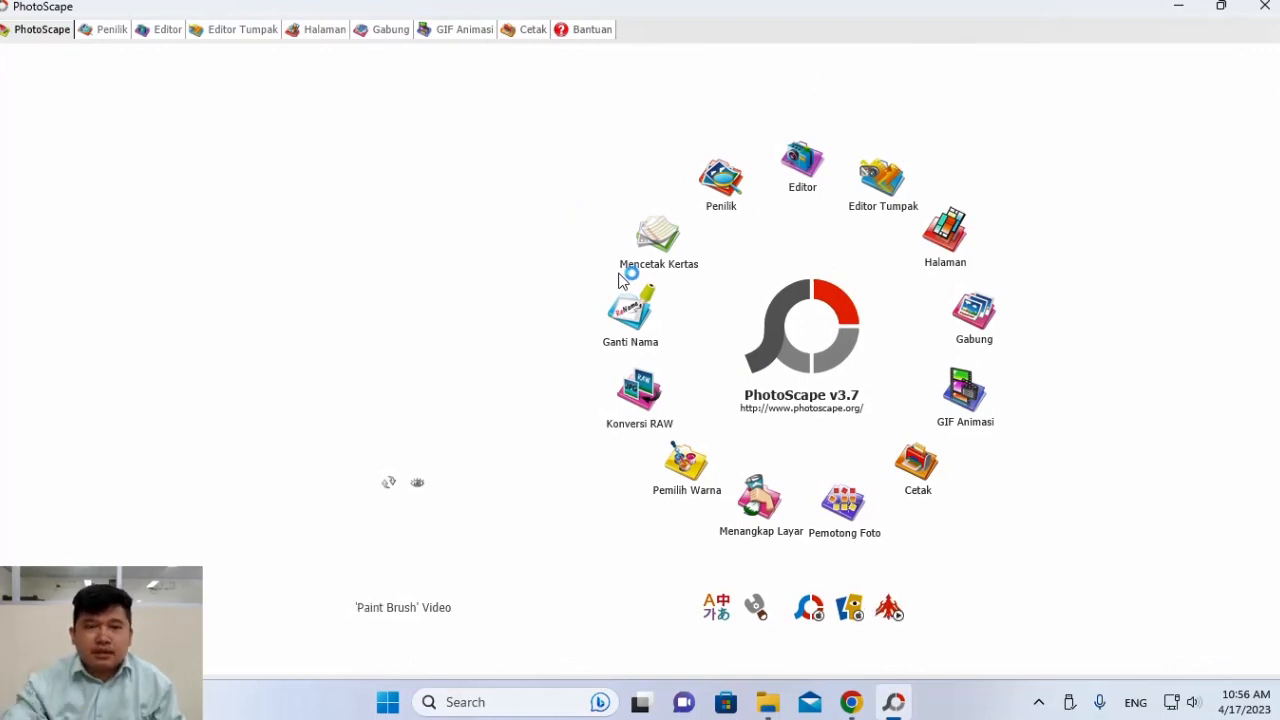
- Open the photo Editor, switch to Chrome and search Google Images for "backround"
{"action": "left_click", "coordinate": [793, 190]}
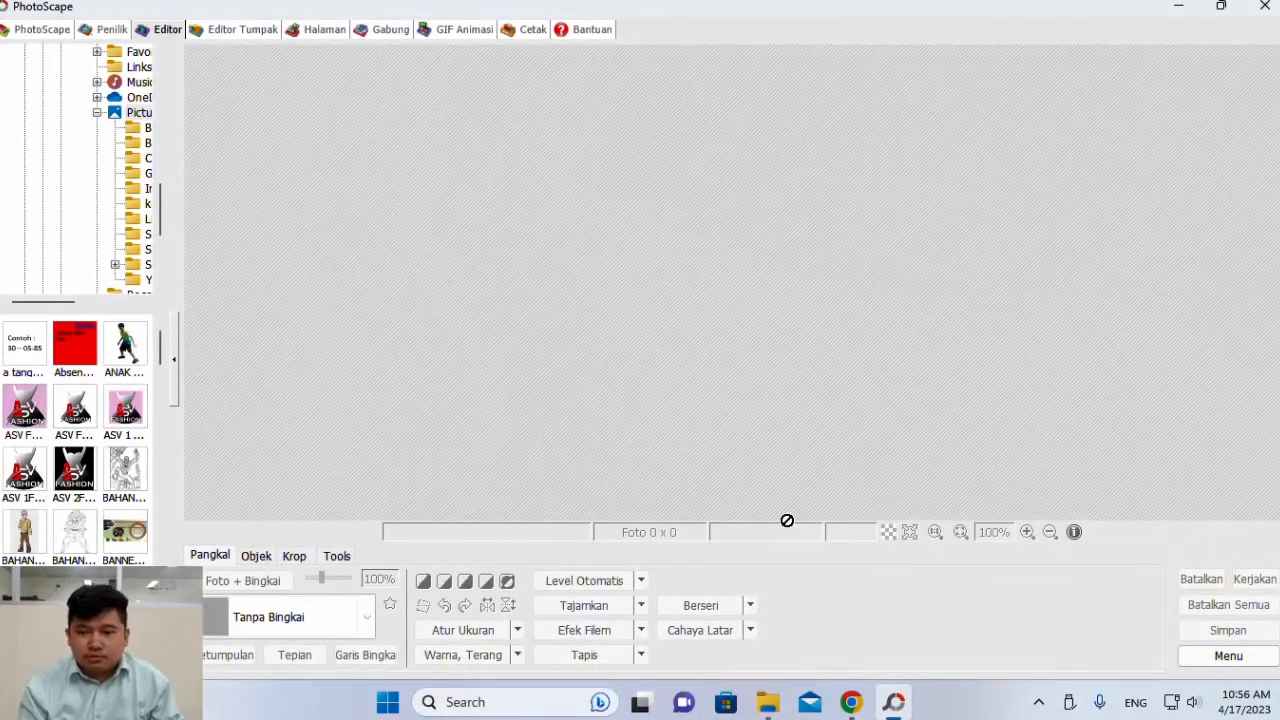
{"action": "left_click", "coordinate": [848, 716]}
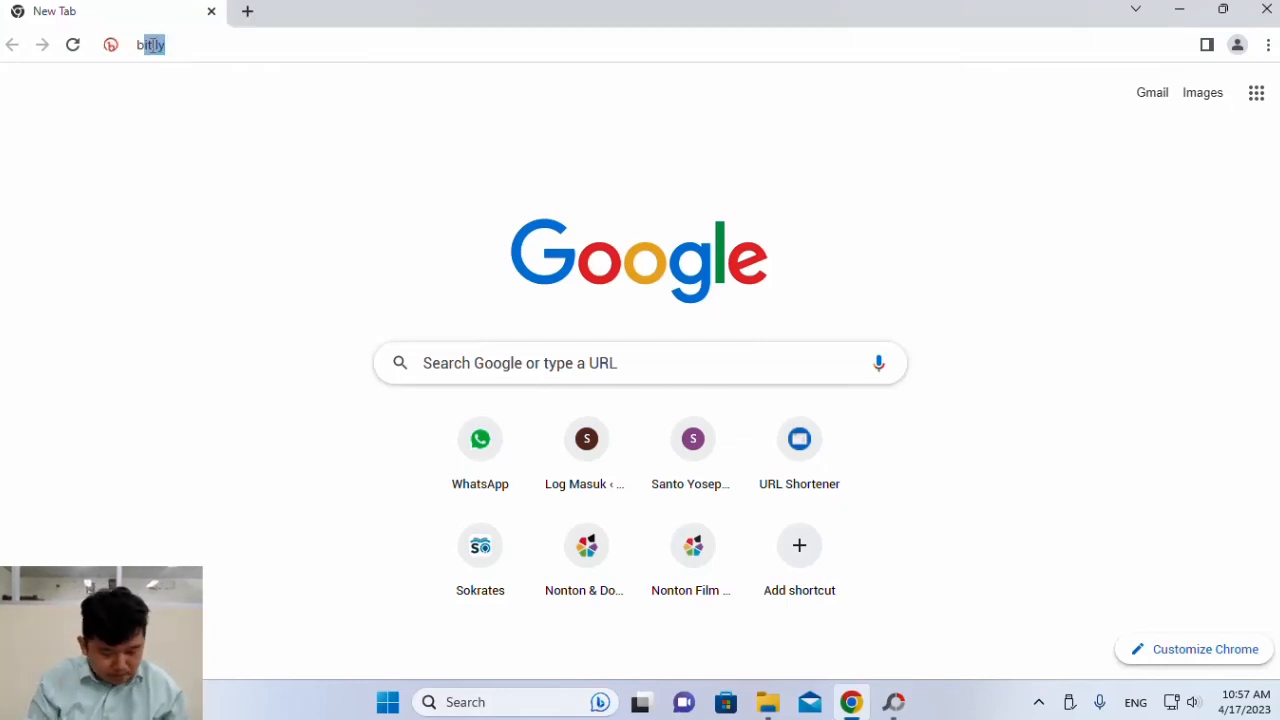
{"action": "type", "text": "backround"}
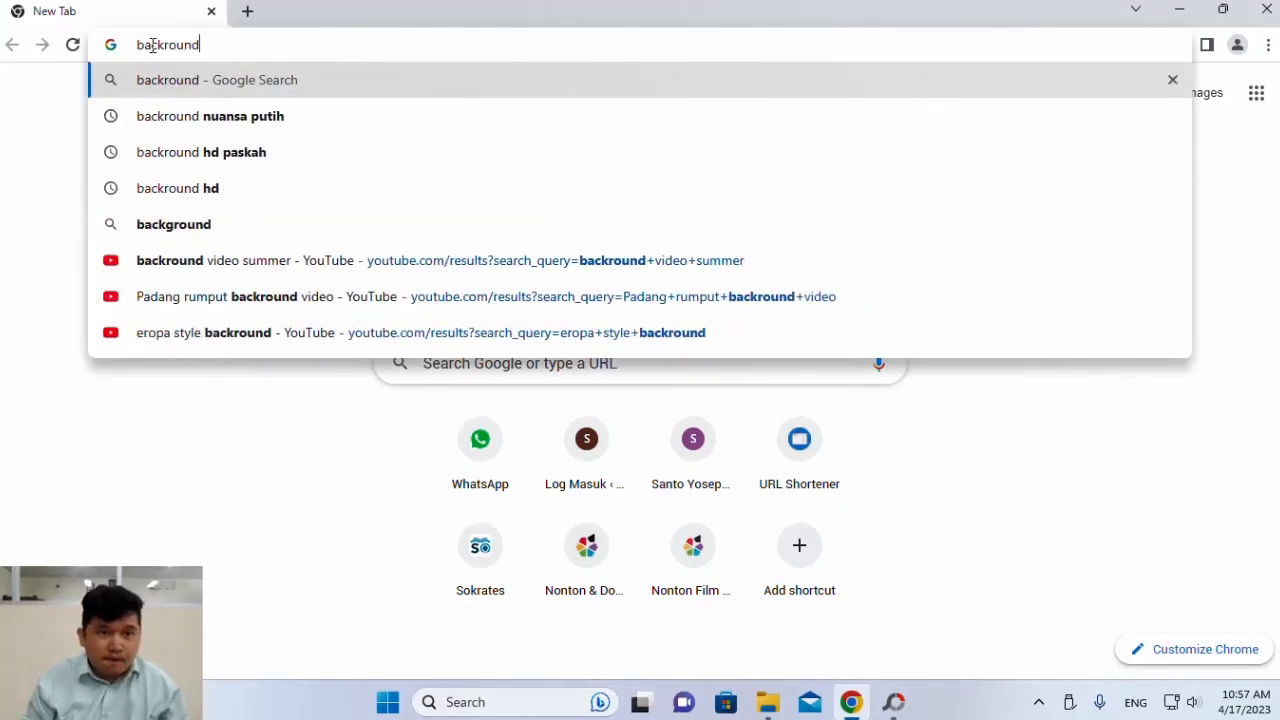
{"action": "key", "text": "Return"}
{"action": "left_click", "coordinate": [296, 172]}
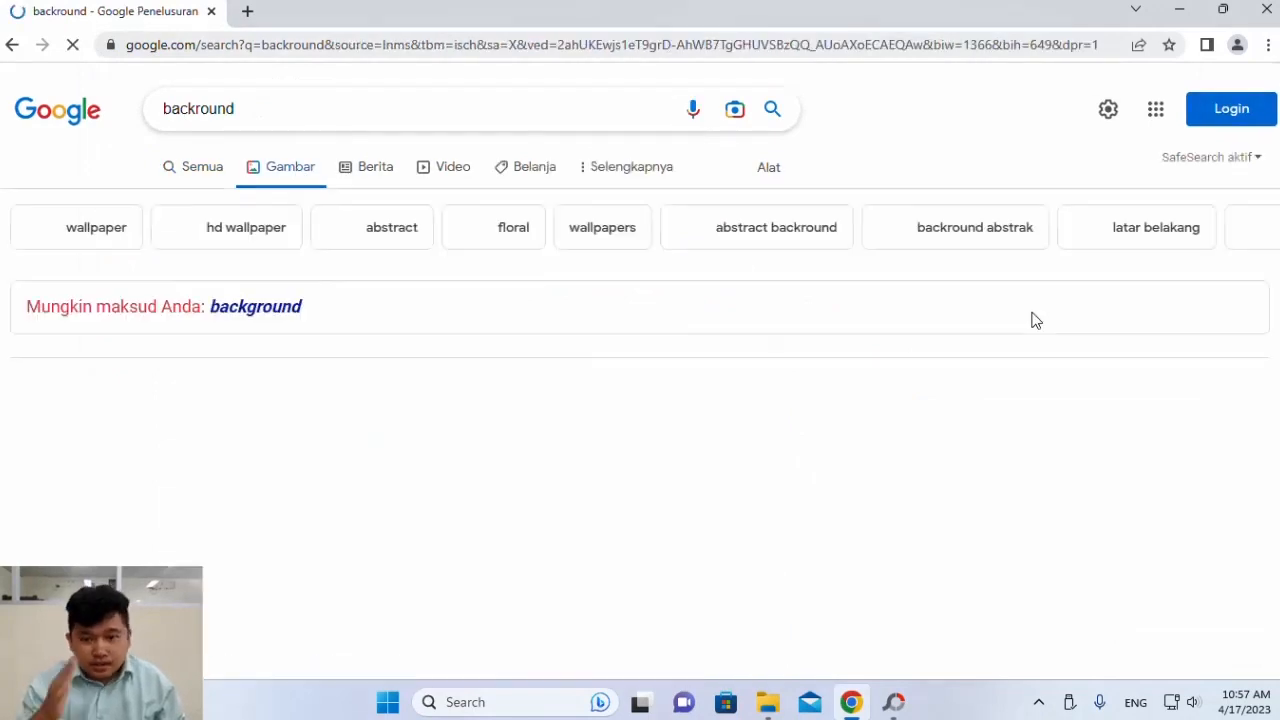
{"action": "scroll", "coordinate": [920, 430], "scroll_direction": "down", "scroll_amount": 3}
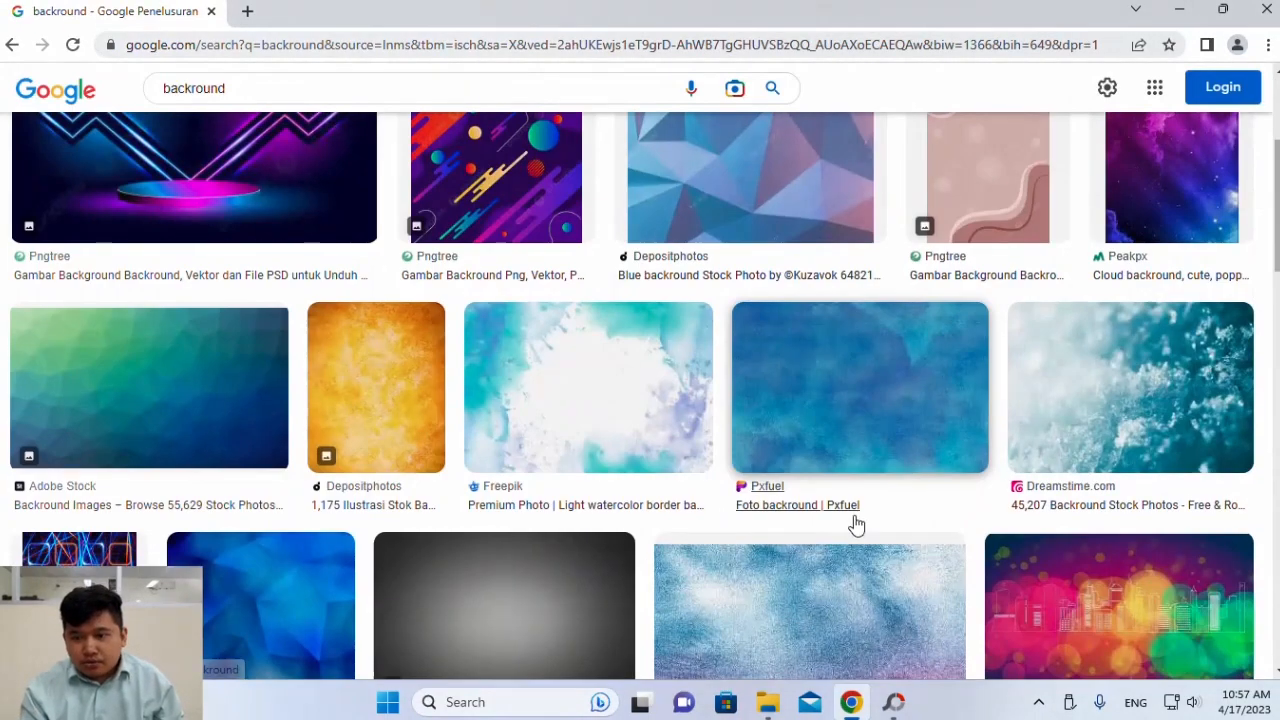
{"action": "scroll", "coordinate": [855, 525], "scroll_direction": "down", "scroll_amount": 2}
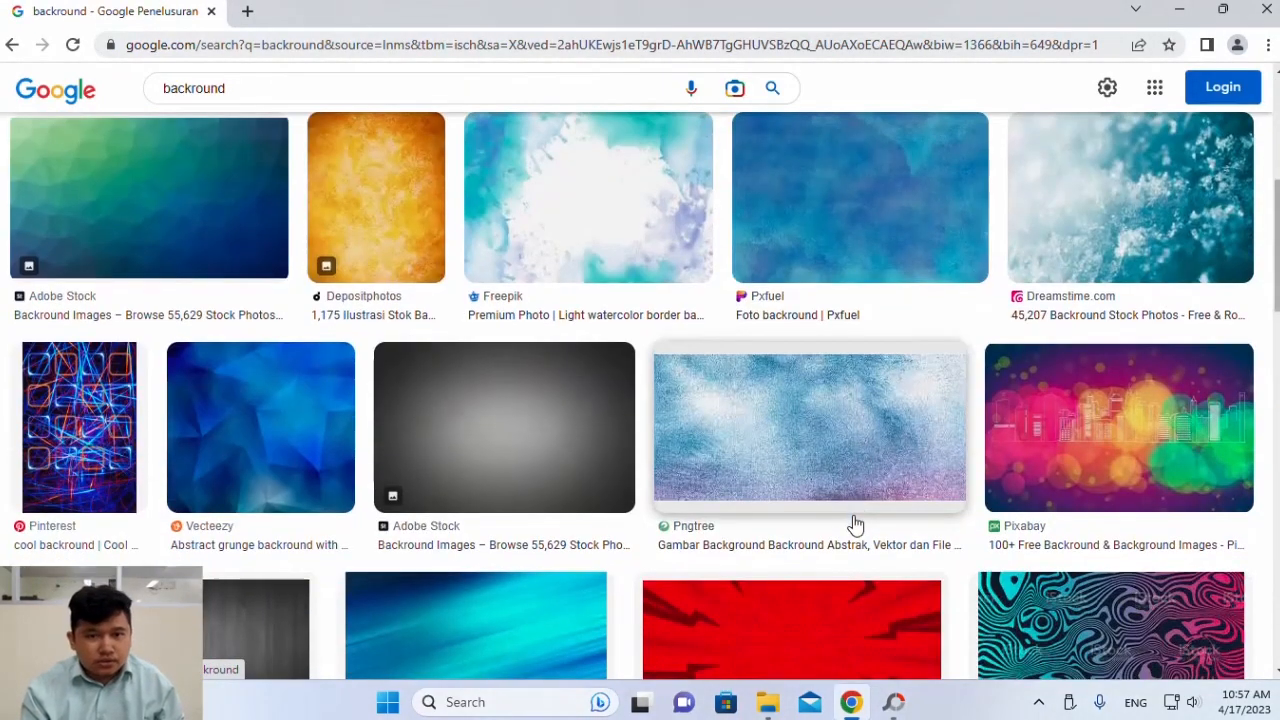
{"action": "left_click", "coordinate": [630, 265]}
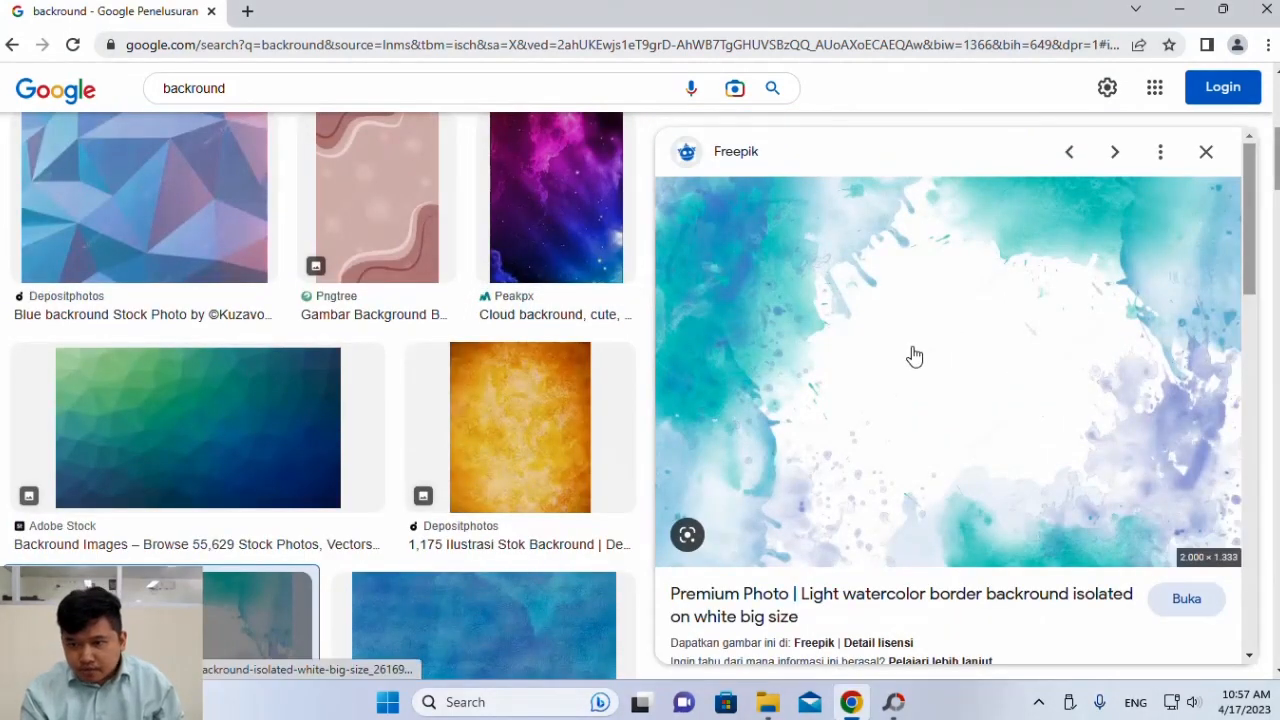
{"action": "right_click", "coordinate": [914, 356]}
{"action": "left_click", "coordinate": [957, 255]}
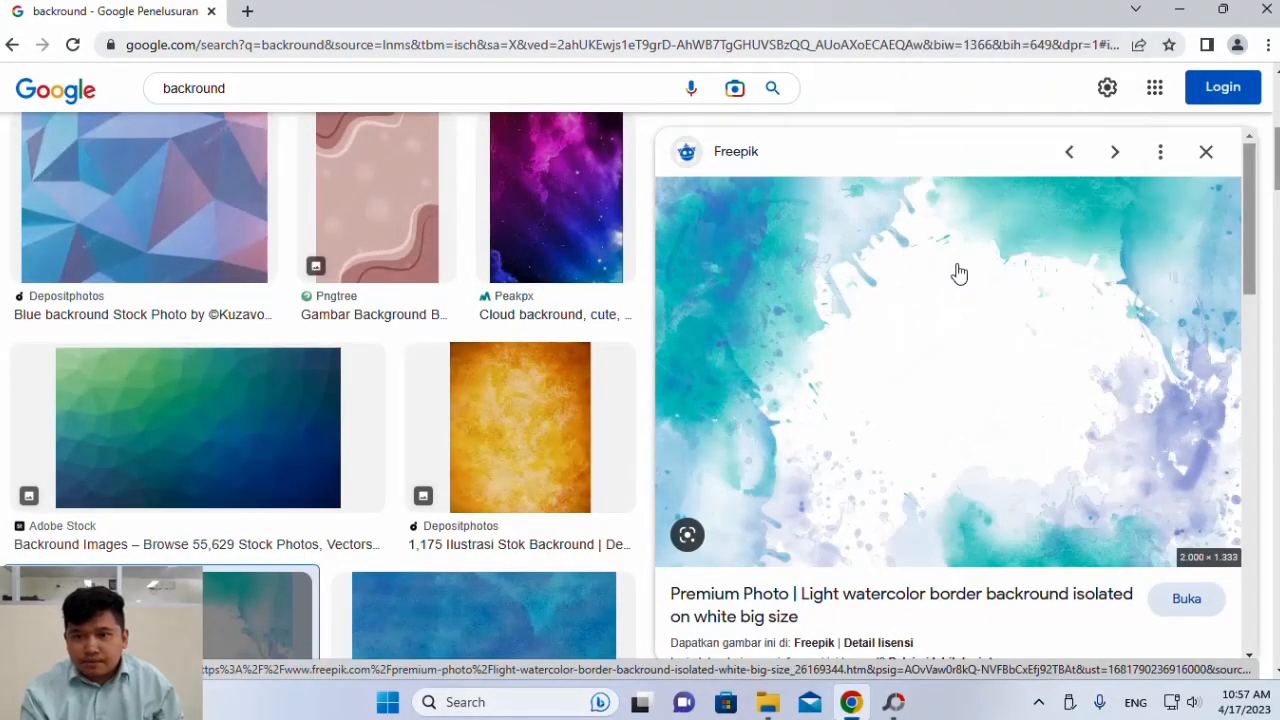
{"action": "scroll", "coordinate": [375, 405], "scroll_direction": "down", "scroll_amount": 1}
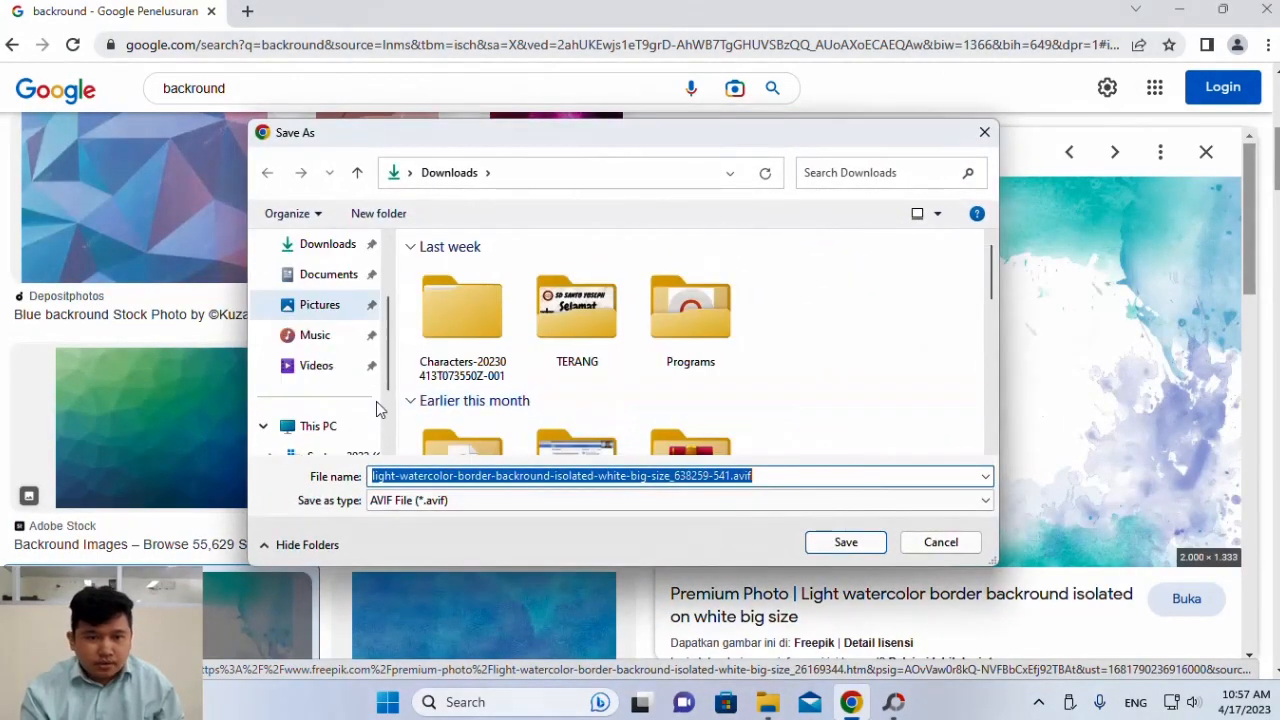
{"action": "left_click", "coordinate": [330, 306]}
{"action": "double_click", "coordinate": [475, 299]}
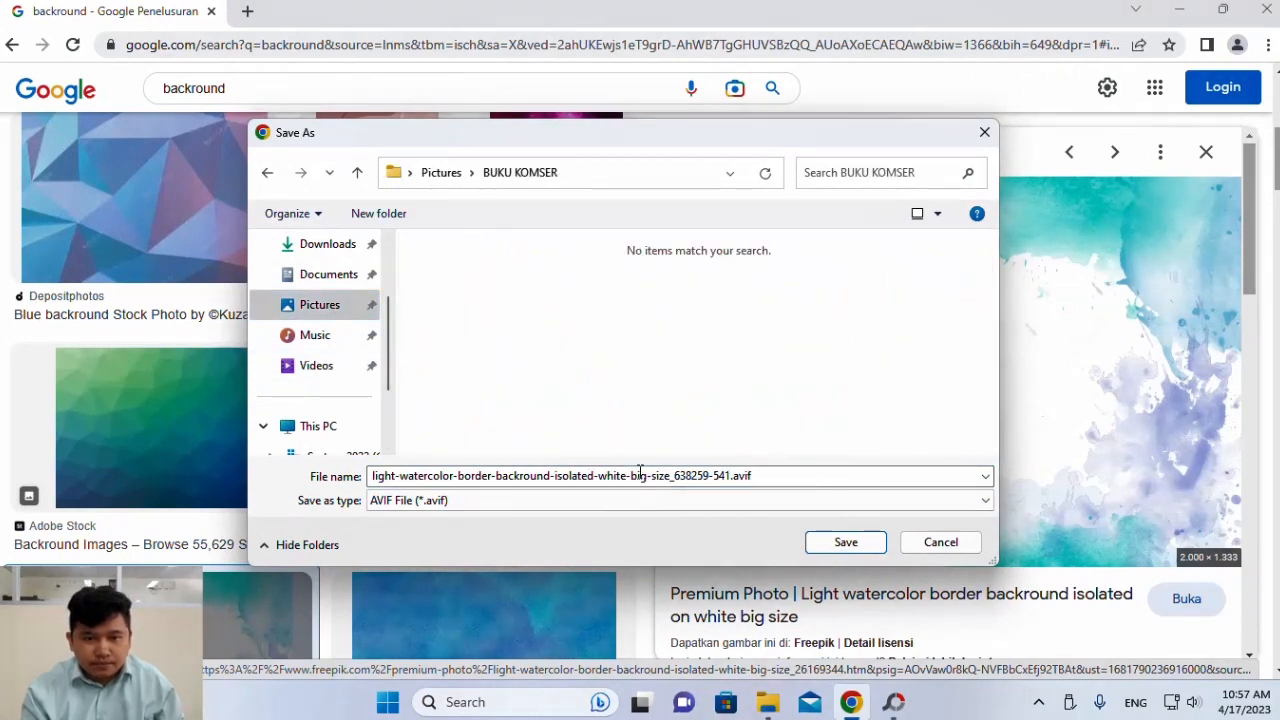
{"action": "left_click", "coordinate": [938, 541]}
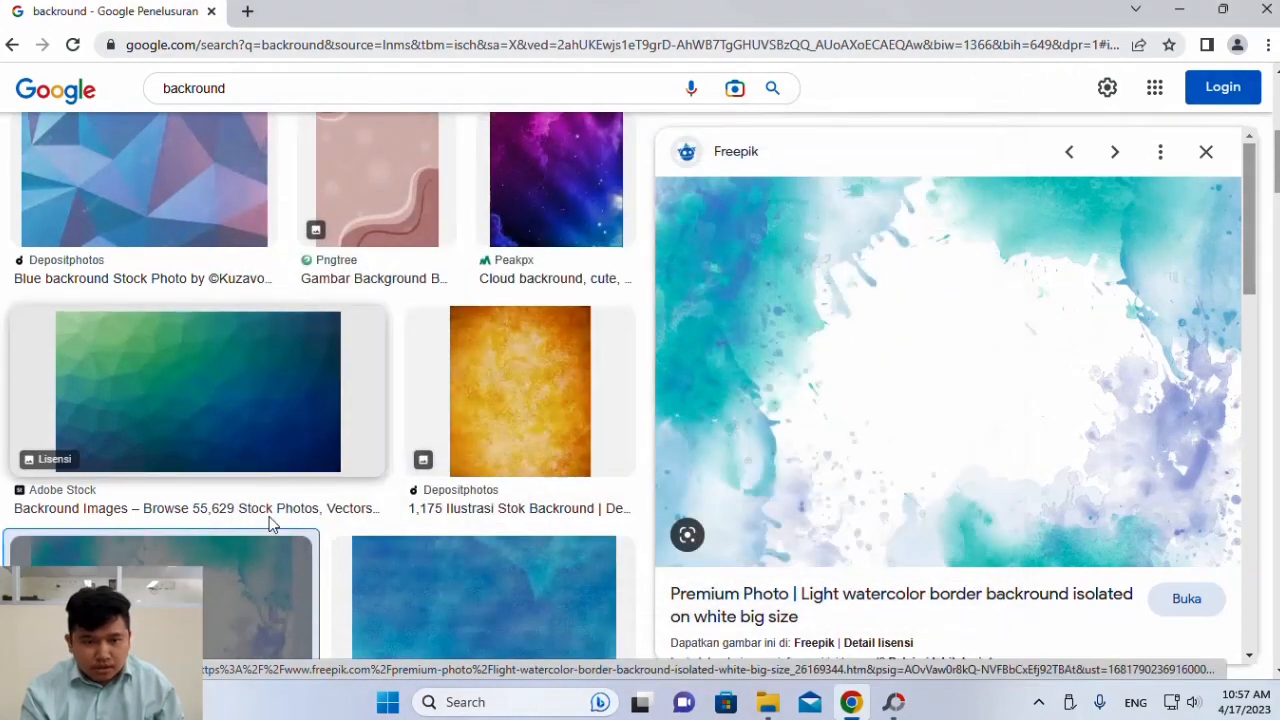
- Browse the image results for another background and preview the blue abstract Dreamstime picture
{"action": "scroll", "coordinate": [270, 525], "scroll_direction": "down", "scroll_amount": 10}
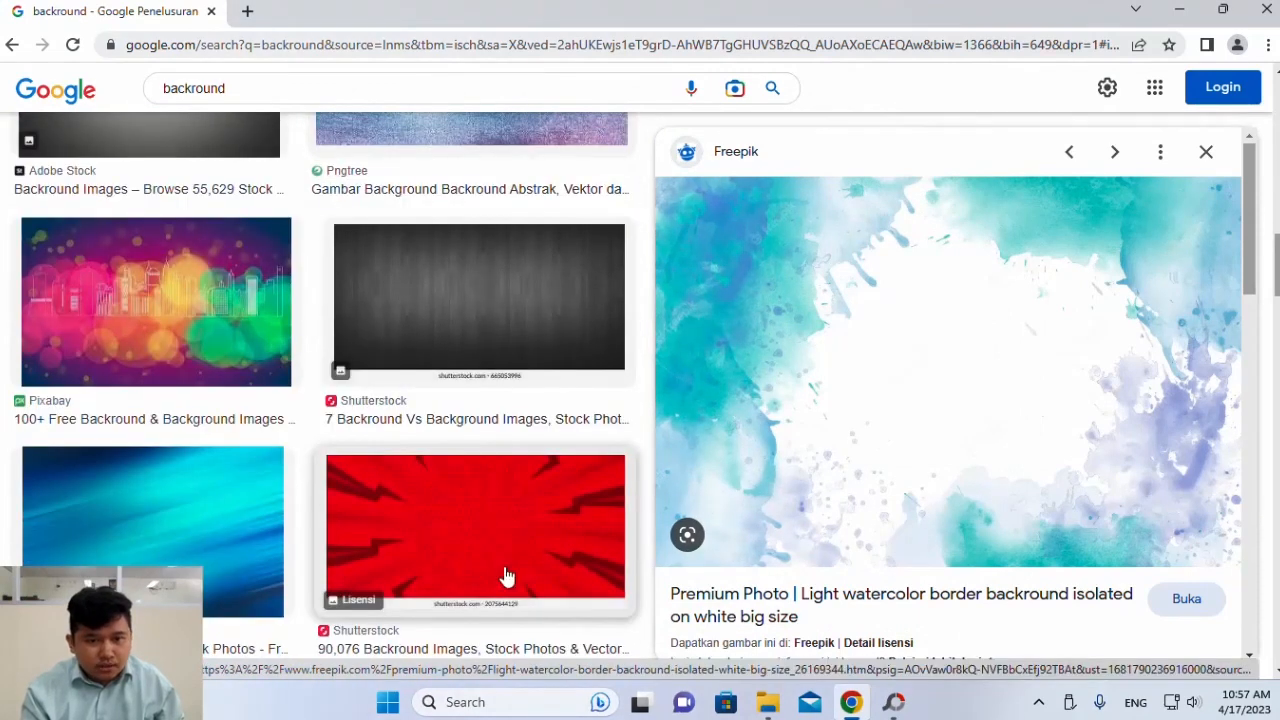
{"action": "scroll", "coordinate": [507, 577], "scroll_direction": "down", "scroll_amount": 2}
{"action": "left_click", "coordinate": [180, 343]}
{"action": "scroll", "coordinate": [513, 418], "scroll_direction": "down", "scroll_amount": 5}
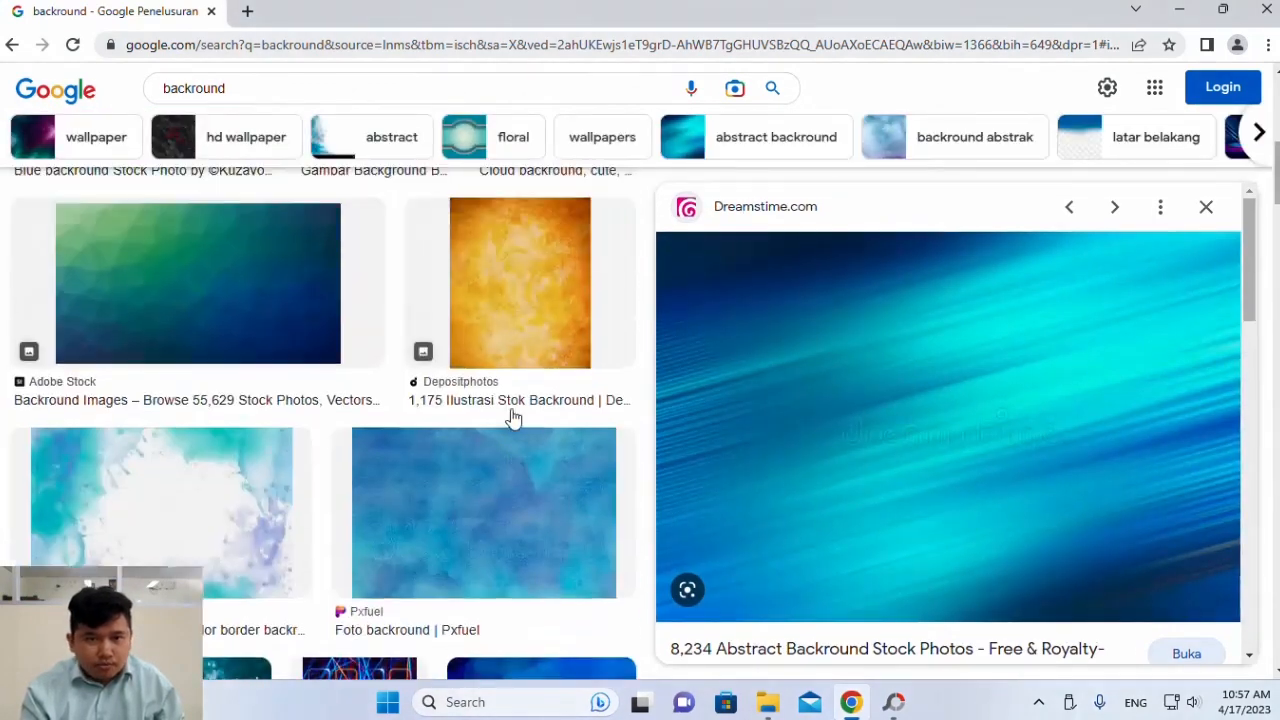
{"action": "scroll", "coordinate": [513, 418], "scroll_direction": "up", "scroll_amount": 15}
{"action": "scroll", "coordinate": [394, 449], "scroll_direction": "down", "scroll_amount": 15}
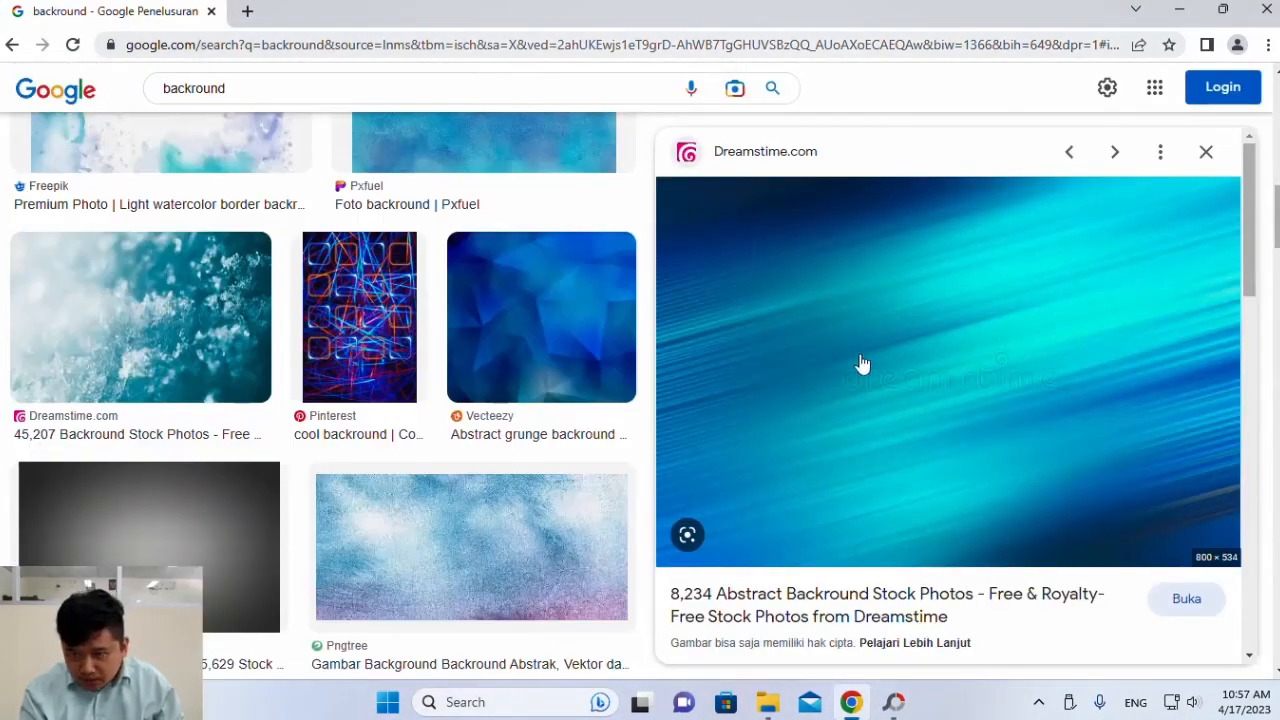
{"action": "scroll", "coordinate": [443, 450], "scroll_direction": "down", "scroll_amount": 5}
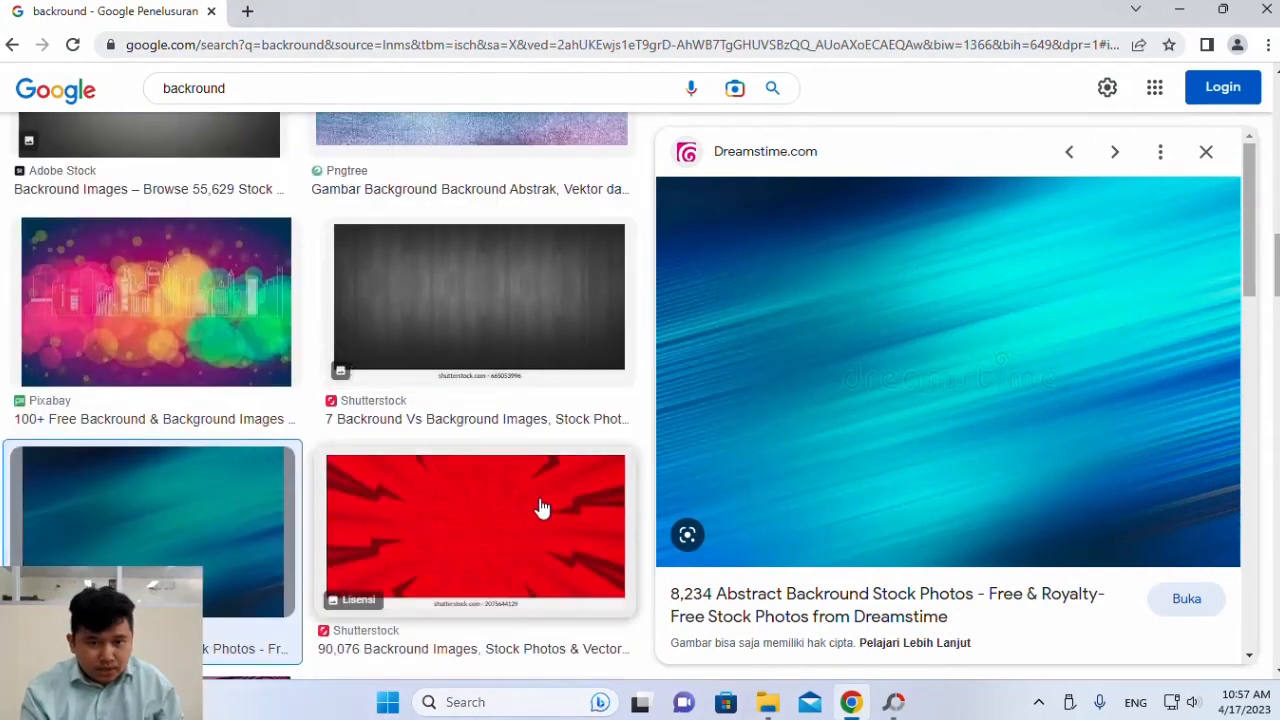
{"action": "scroll", "coordinate": [209, 443], "scroll_direction": "down", "scroll_amount": 10}
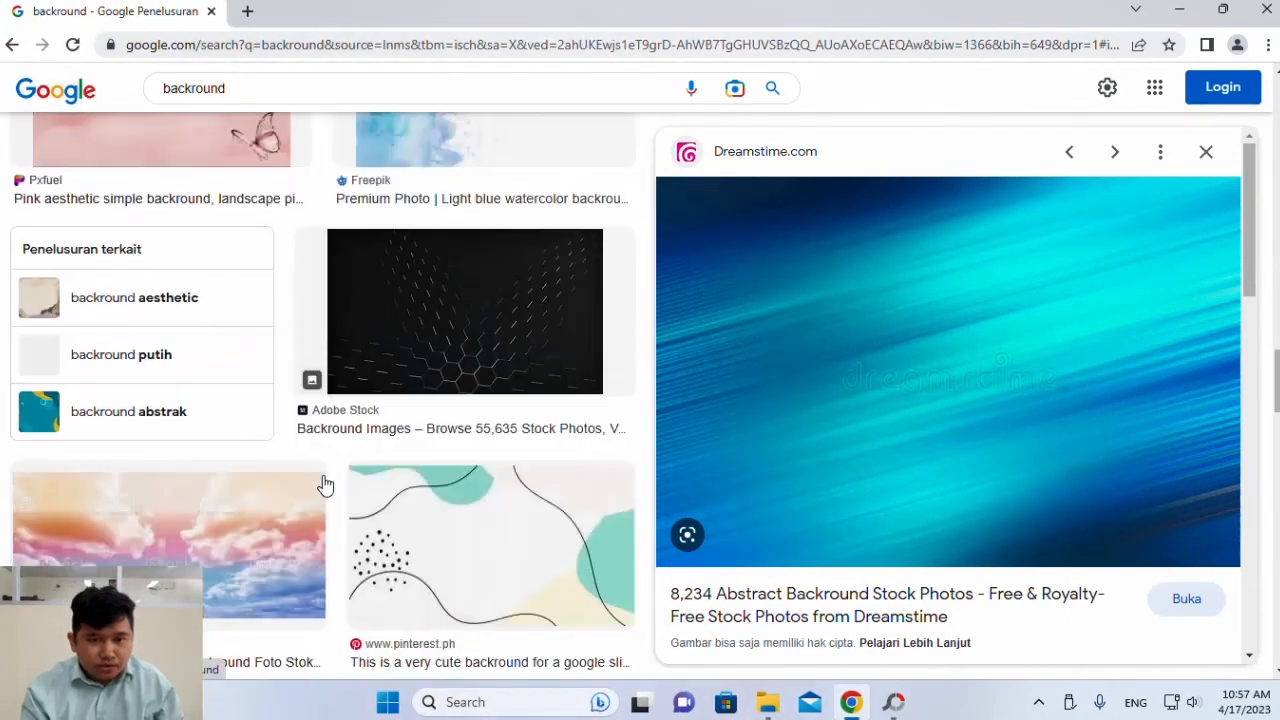
{"action": "scroll", "coordinate": [323, 485], "scroll_direction": "up", "scroll_amount": 3}
{"action": "left_click", "coordinate": [449, 349]}
{"action": "right_click", "coordinate": [929, 352]}
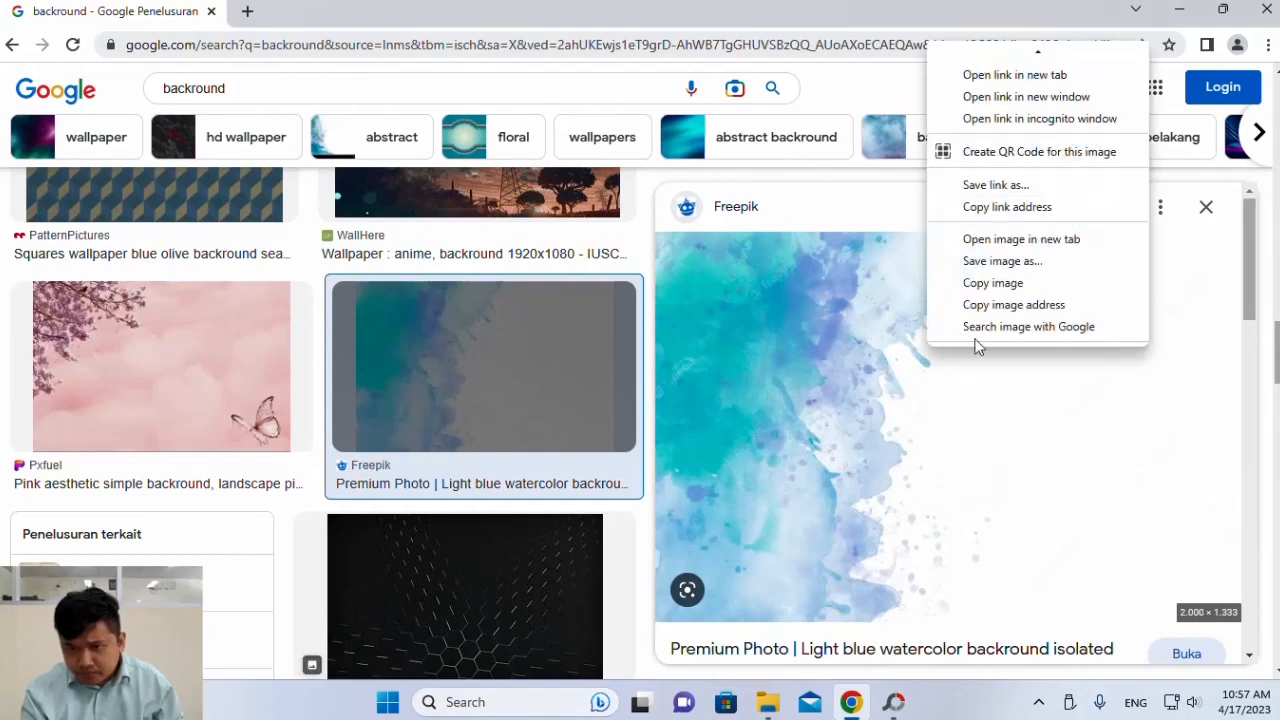
{"action": "left_click", "coordinate": [985, 261]}
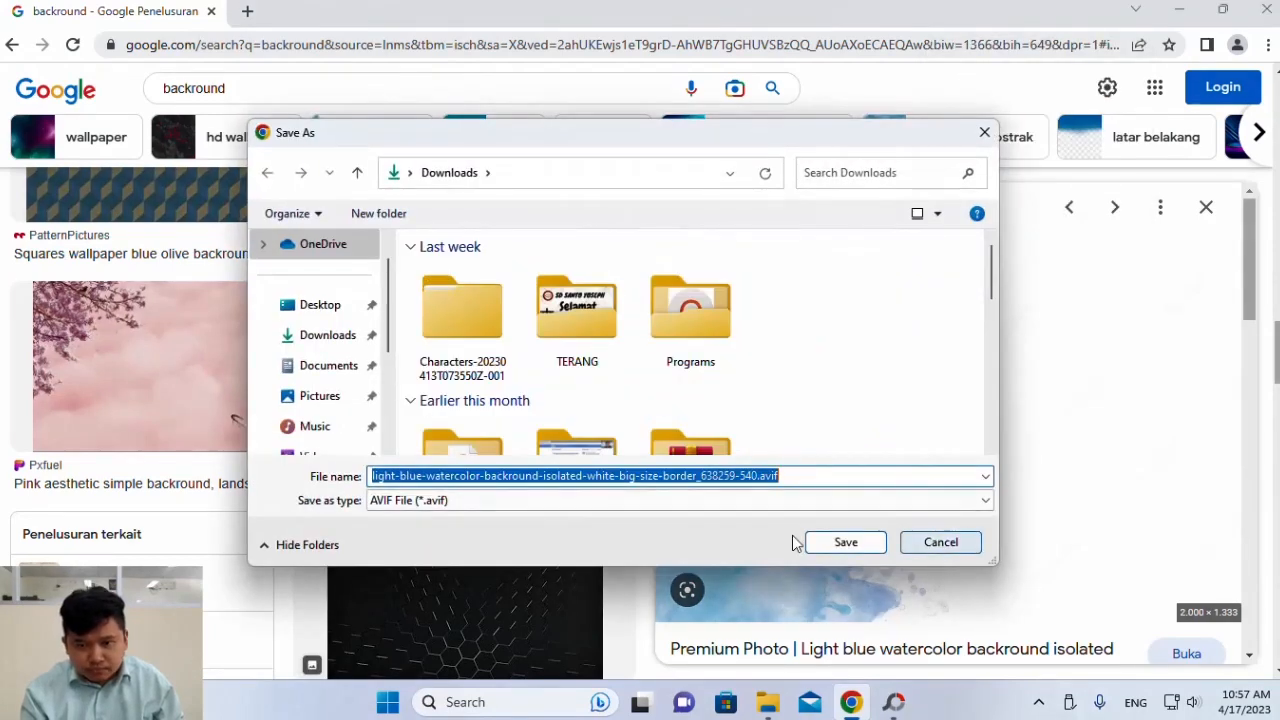
{"action": "left_click", "coordinate": [620, 502]}
{"action": "left_click", "coordinate": [620, 503]}
{"action": "left_click", "coordinate": [945, 540]}
- Save the pink aesthetic Pxfuel image with the cherry blossoms and butterfly as a JPEG in the BUKU KOMSER folder in Pictures
{"action": "scroll", "coordinate": [148, 537], "scroll_direction": "down", "scroll_amount": 3}
{"action": "scroll", "coordinate": [166, 291], "scroll_direction": "up", "scroll_amount": 3}
{"action": "left_click", "coordinate": [166, 291]}
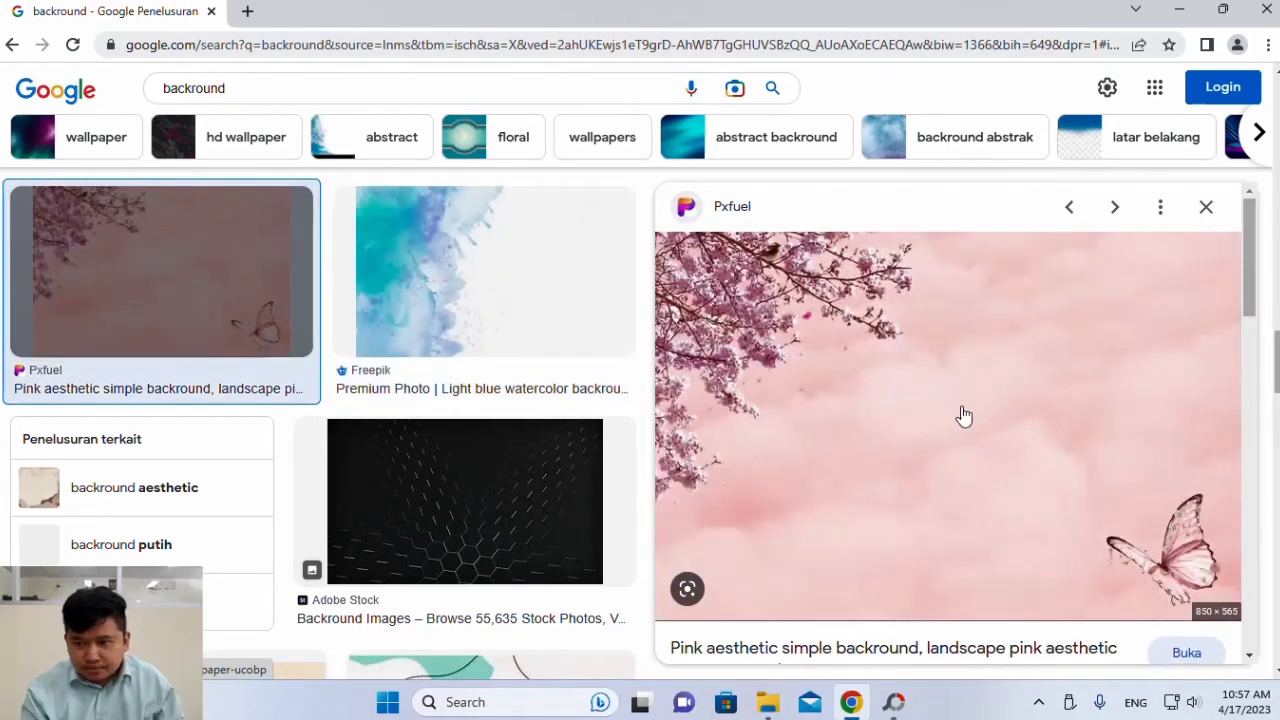
{"action": "scroll", "coordinate": [964, 415], "scroll_direction": "down", "scroll_amount": 5}
{"action": "right_click", "coordinate": [988, 380]}
{"action": "left_click", "coordinate": [1042, 256]}
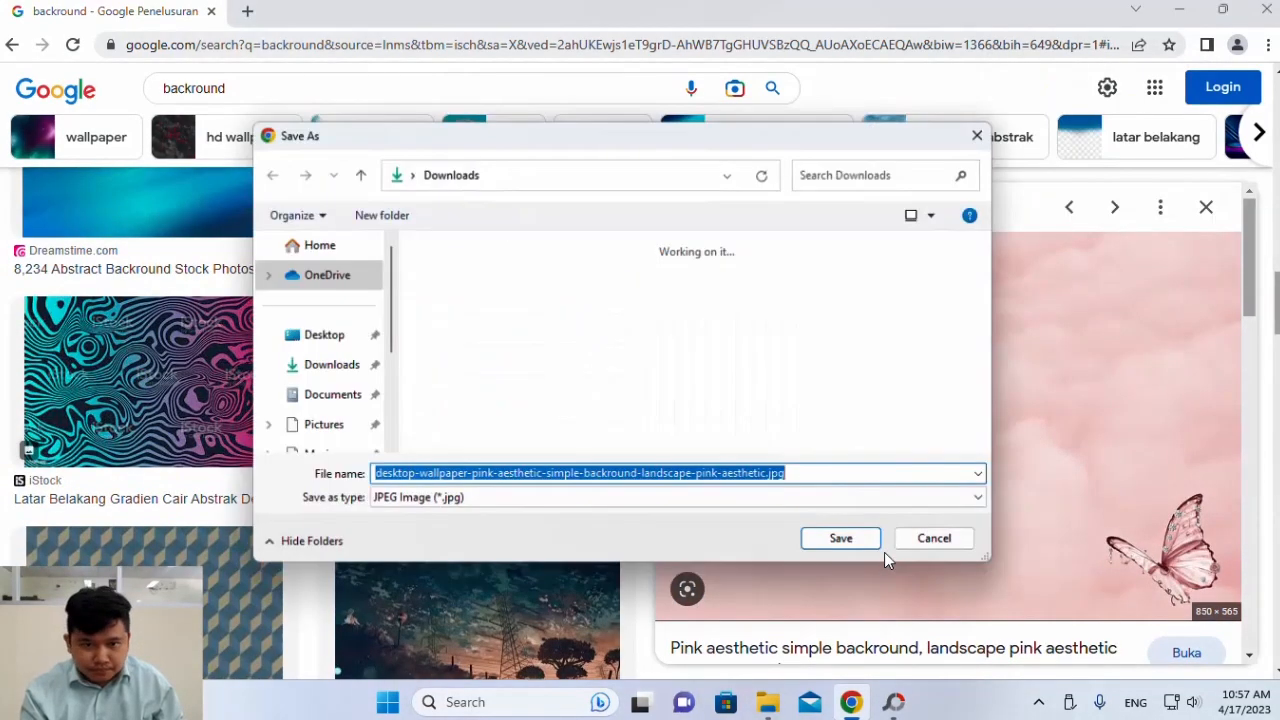
{"action": "scroll", "coordinate": [320, 370], "scroll_direction": "down", "scroll_amount": 3}
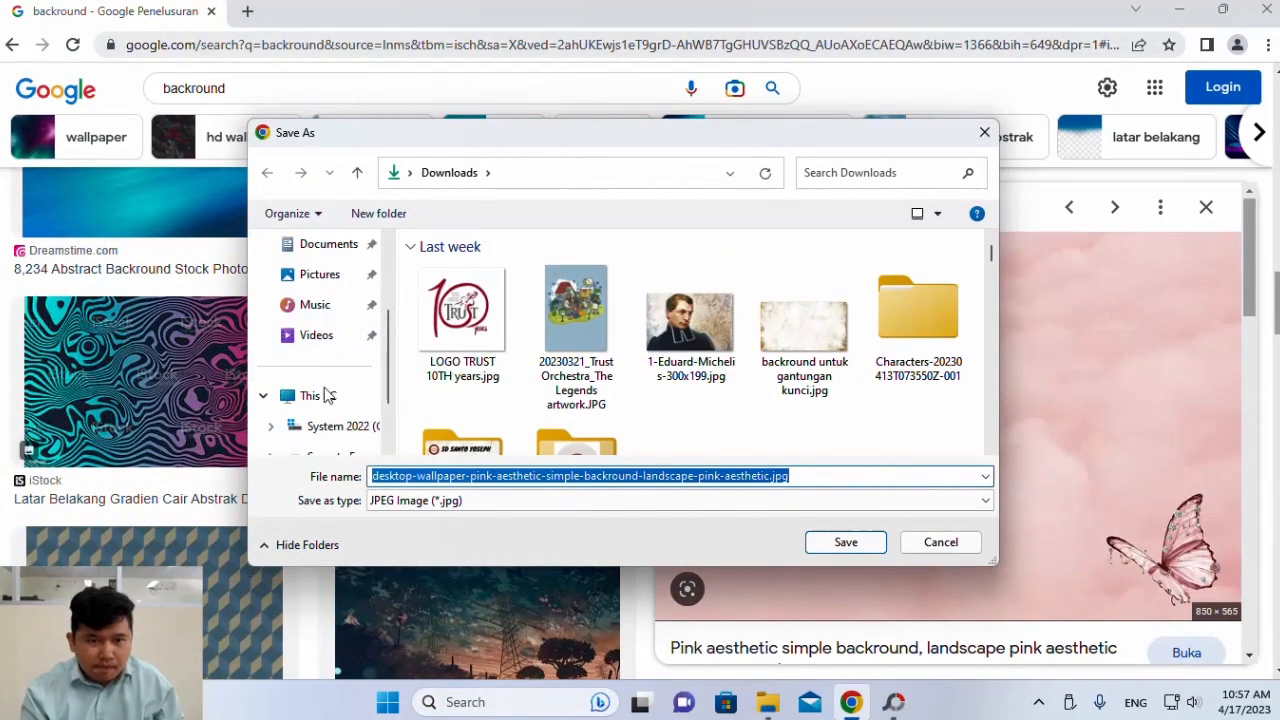
{"action": "left_click", "coordinate": [318, 274]}
{"action": "double_click", "coordinate": [460, 300]}
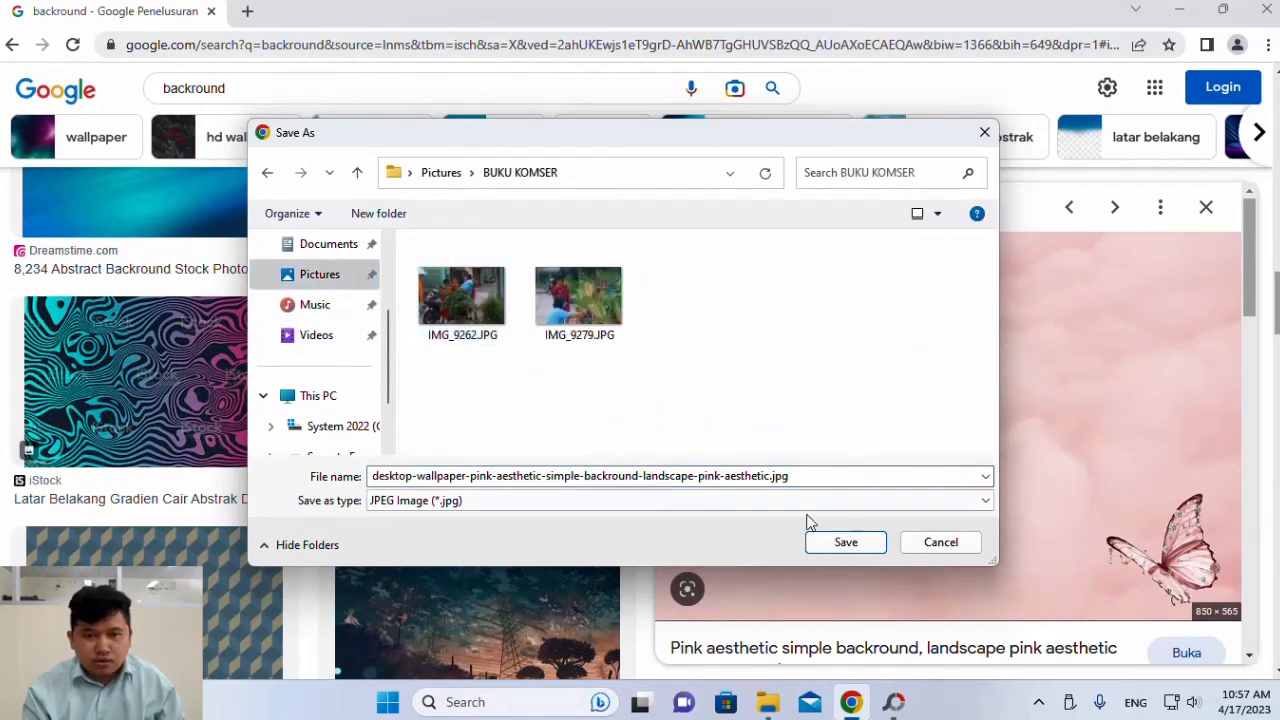
{"action": "double_click", "coordinate": [778, 479]}
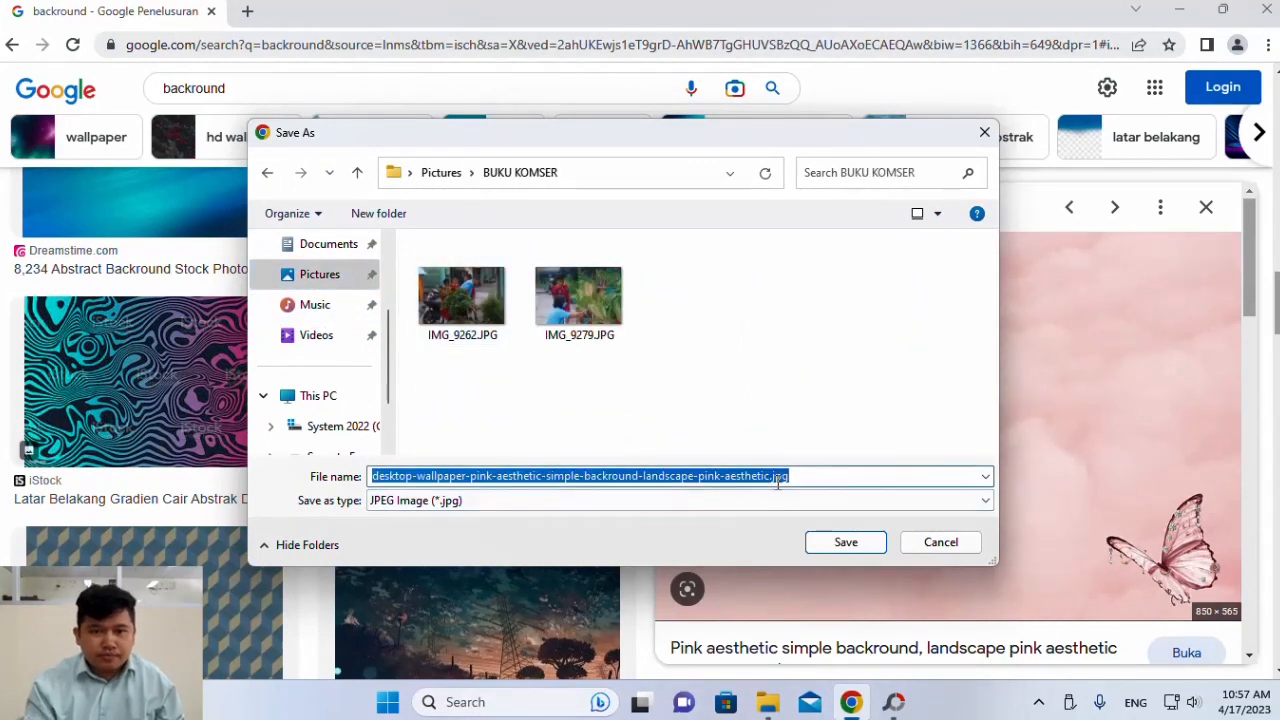
{"action": "left_click", "coordinate": [845, 545]}
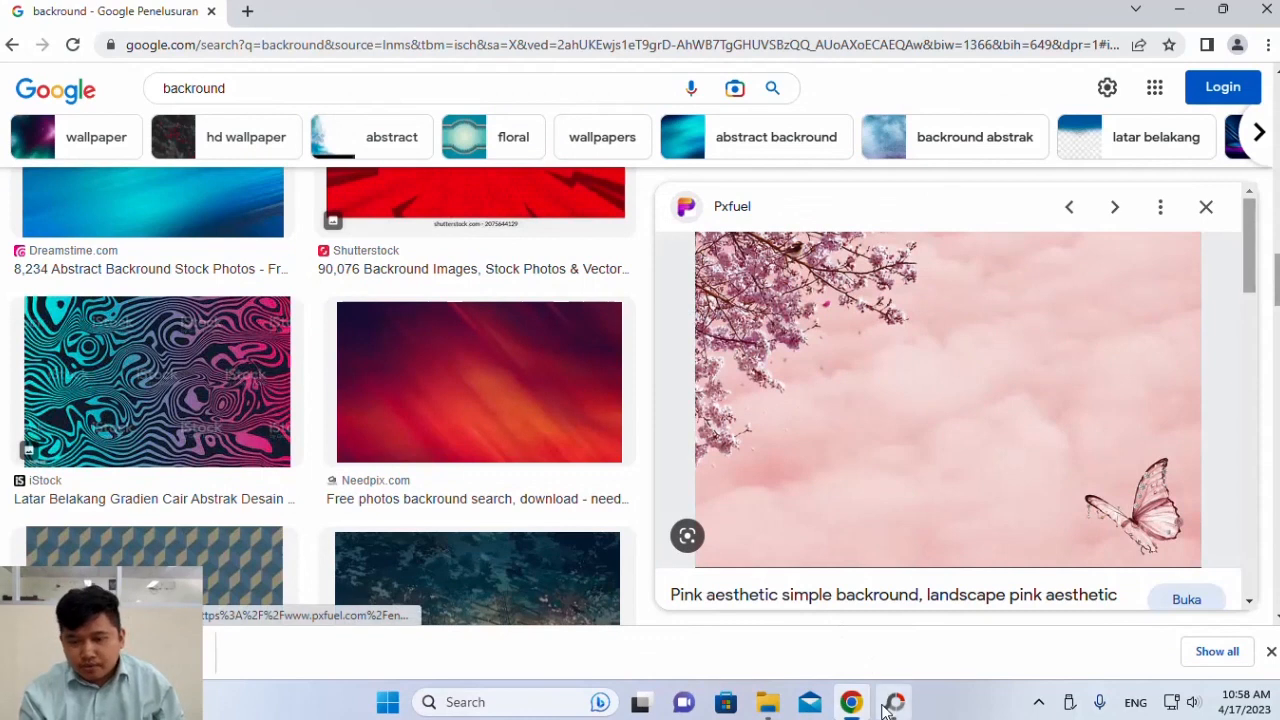
- Switch to PhotoScape and create a new blank photo 1000 wide and 700 high with a white background
{"action": "left_click", "coordinate": [890, 704]}
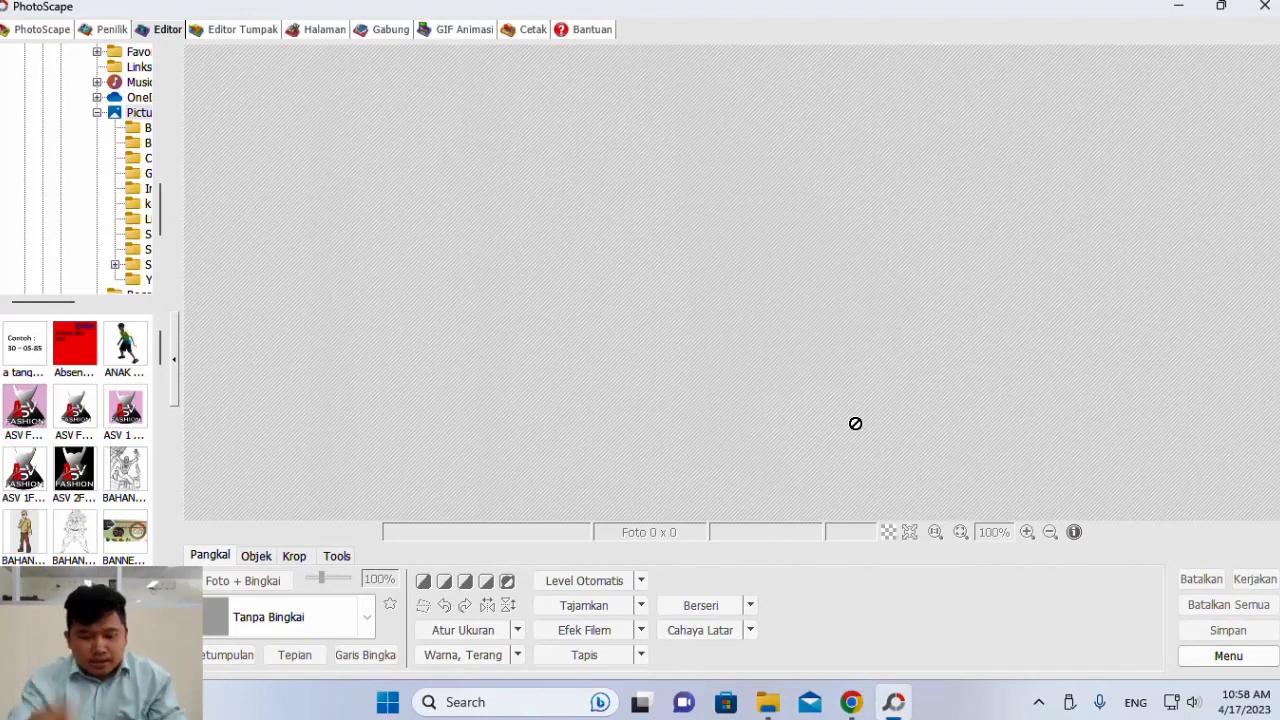
{"action": "left_click", "coordinate": [1226, 658]}
{"action": "left_click", "coordinate": [964, 506]}
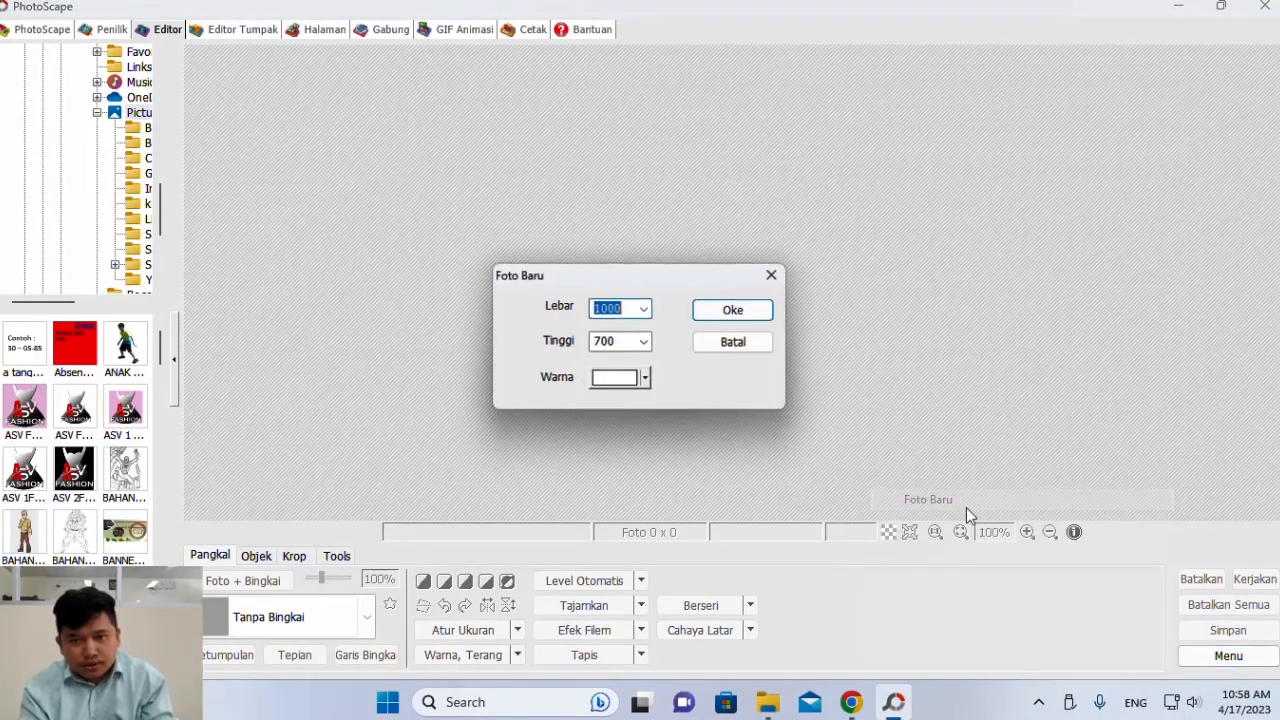
{"action": "left_click", "coordinate": [648, 380]}
{"action": "left_click", "coordinate": [556, 381]}
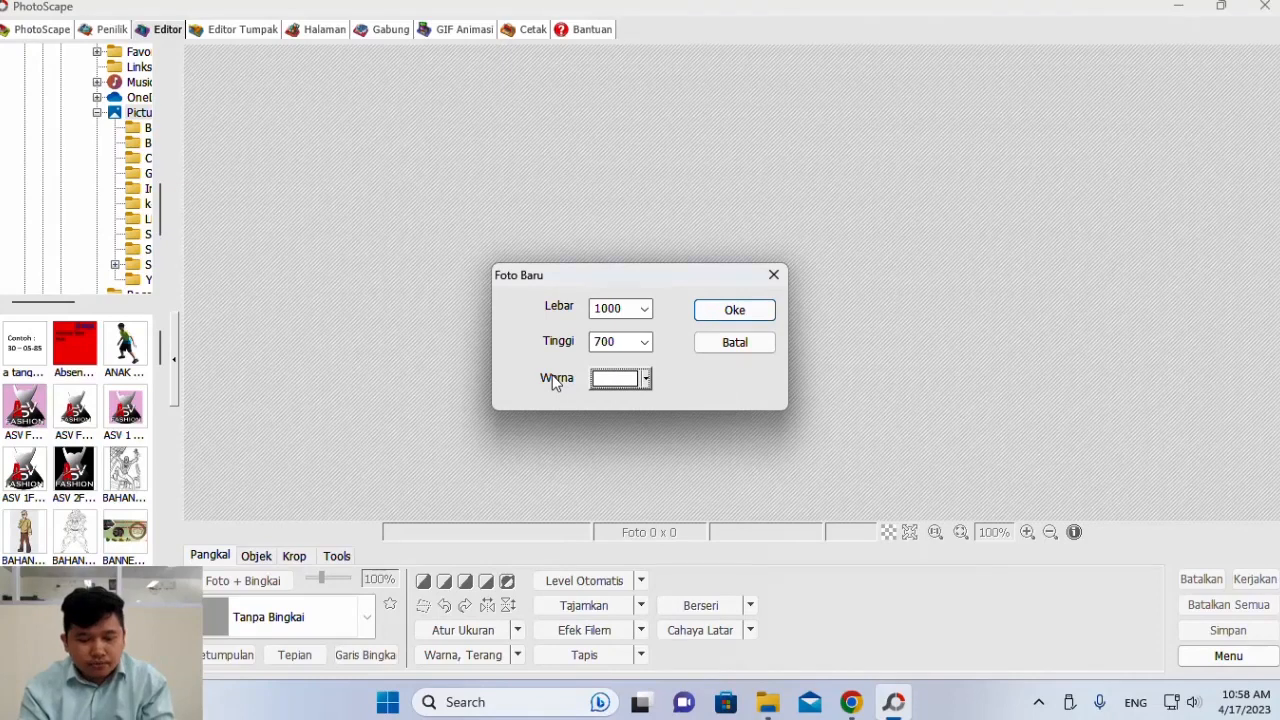
{"action": "left_click", "coordinate": [646, 380]}
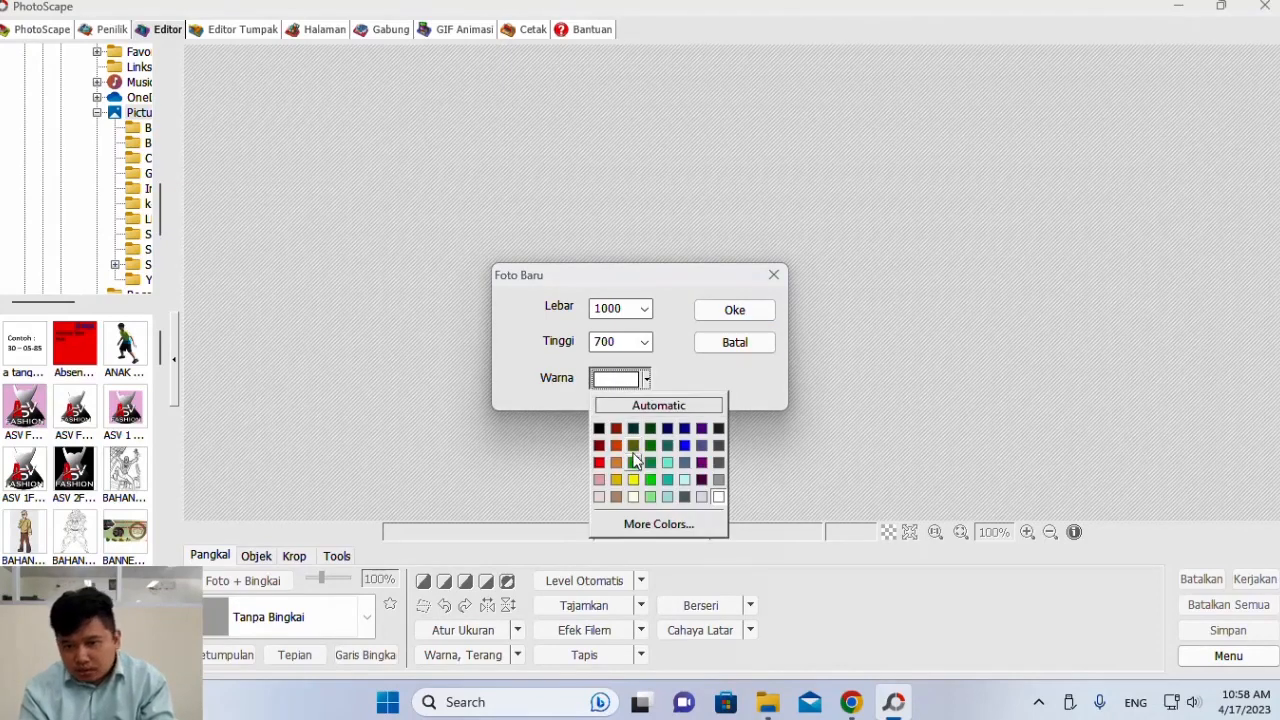
{"action": "left_click", "coordinate": [540, 394]}
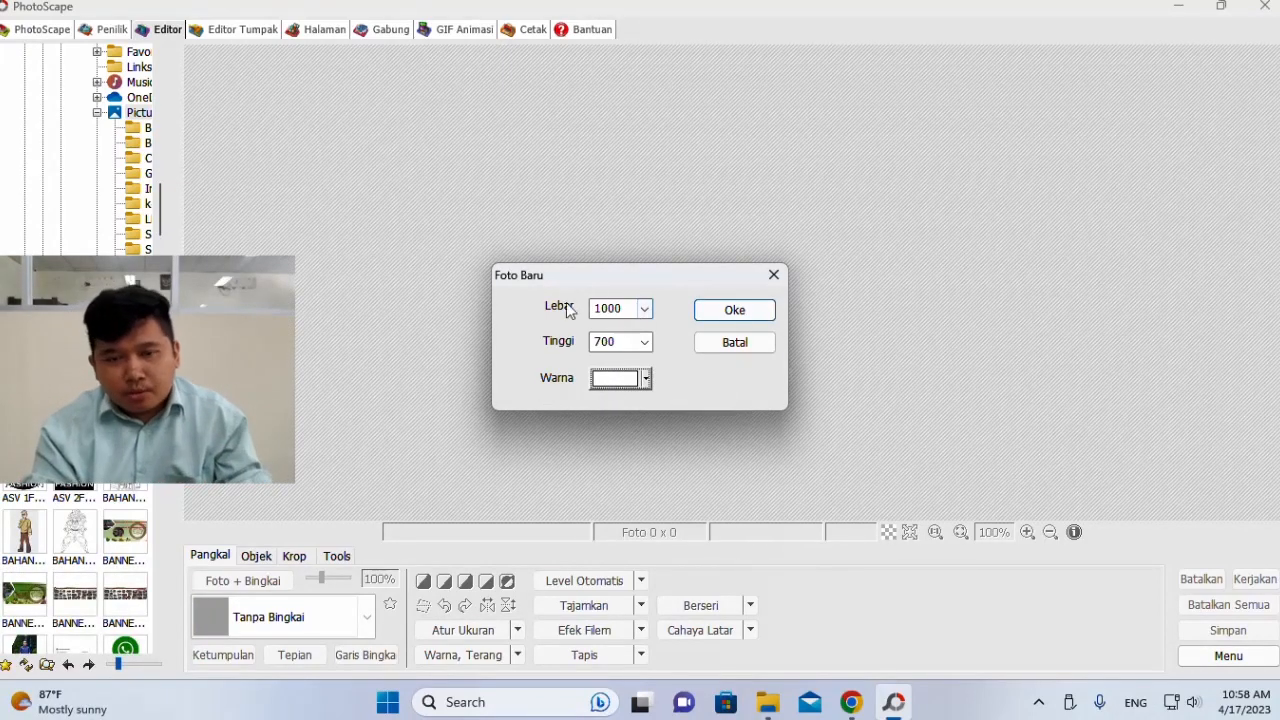
{"action": "left_click", "coordinate": [733, 311]}
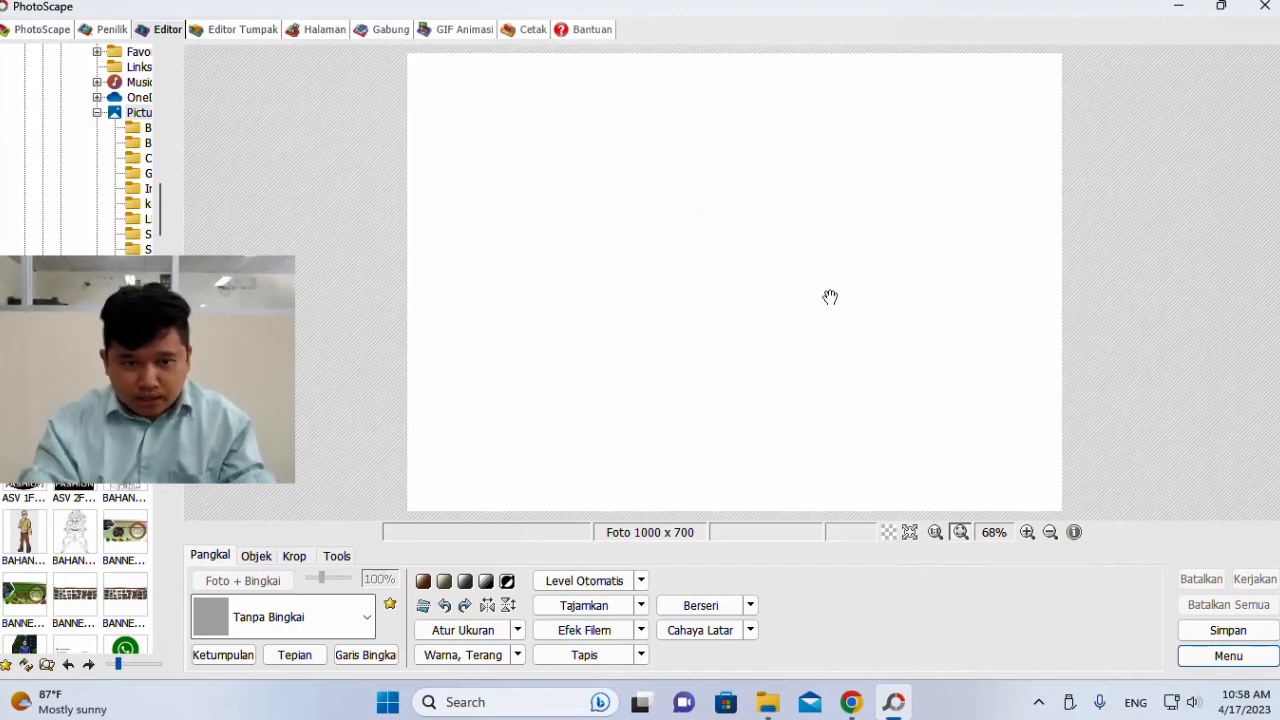
- Insert the pink cherry blossom wallpaper from the BUKU KOMSER folder as a photo object on the blank canvas
{"action": "left_click", "coordinate": [256, 557]}
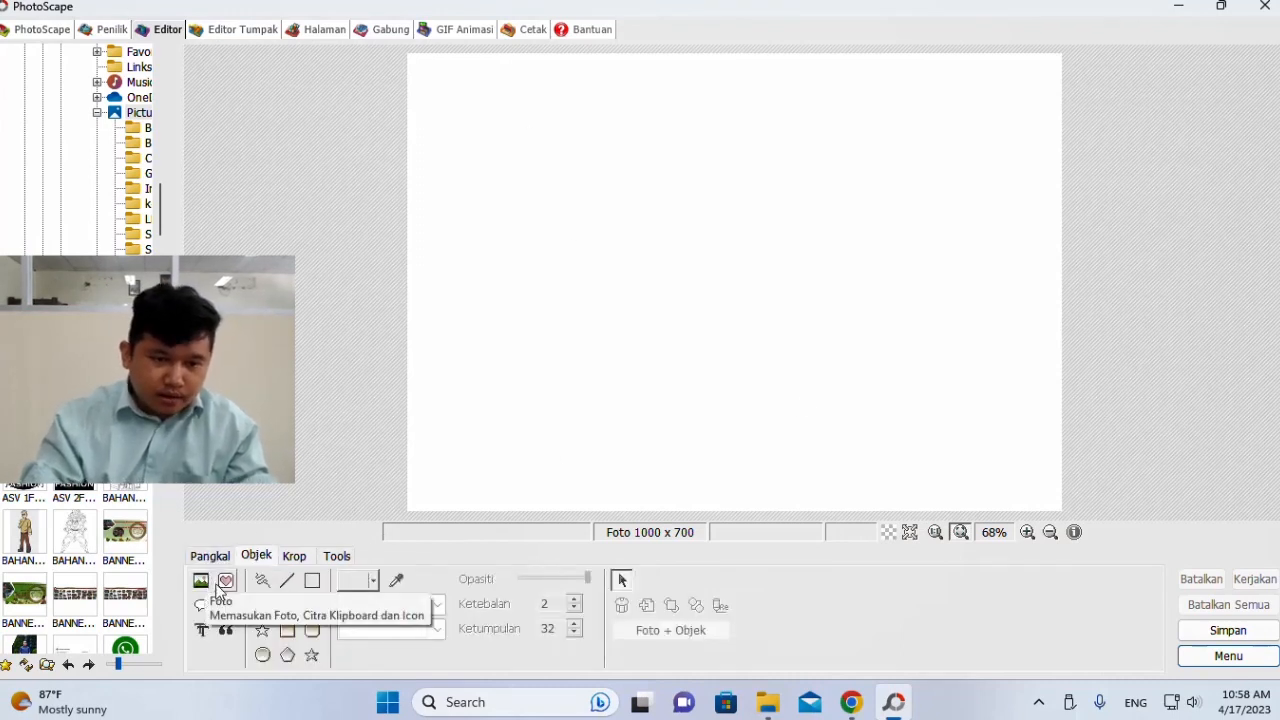
{"action": "left_click", "coordinate": [201, 581]}
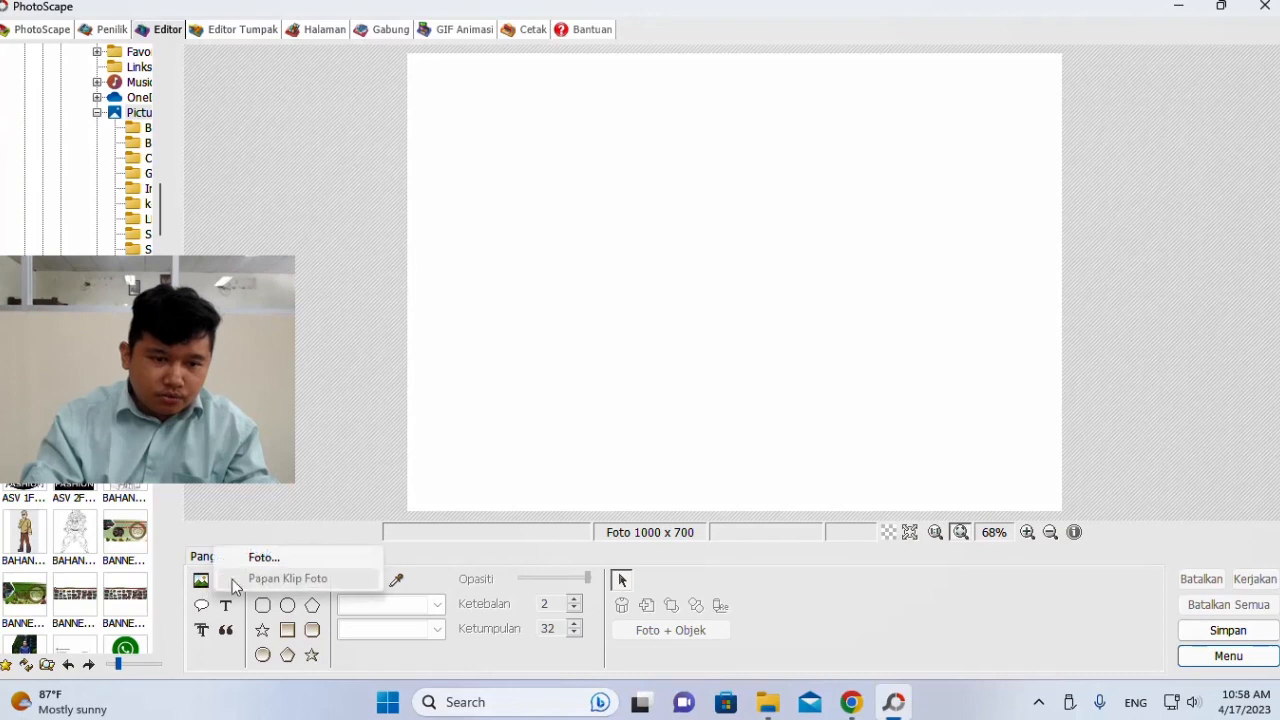
{"action": "left_click", "coordinate": [257, 565]}
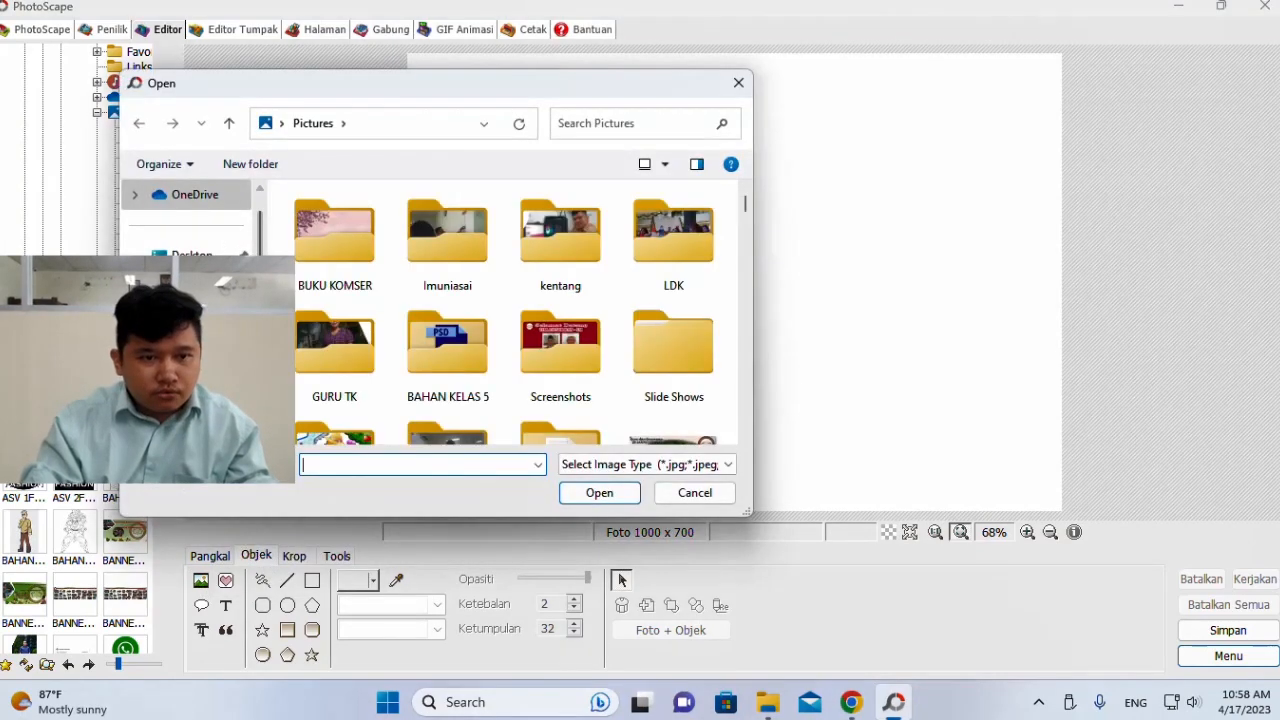
{"action": "double_click", "coordinate": [318, 240]}
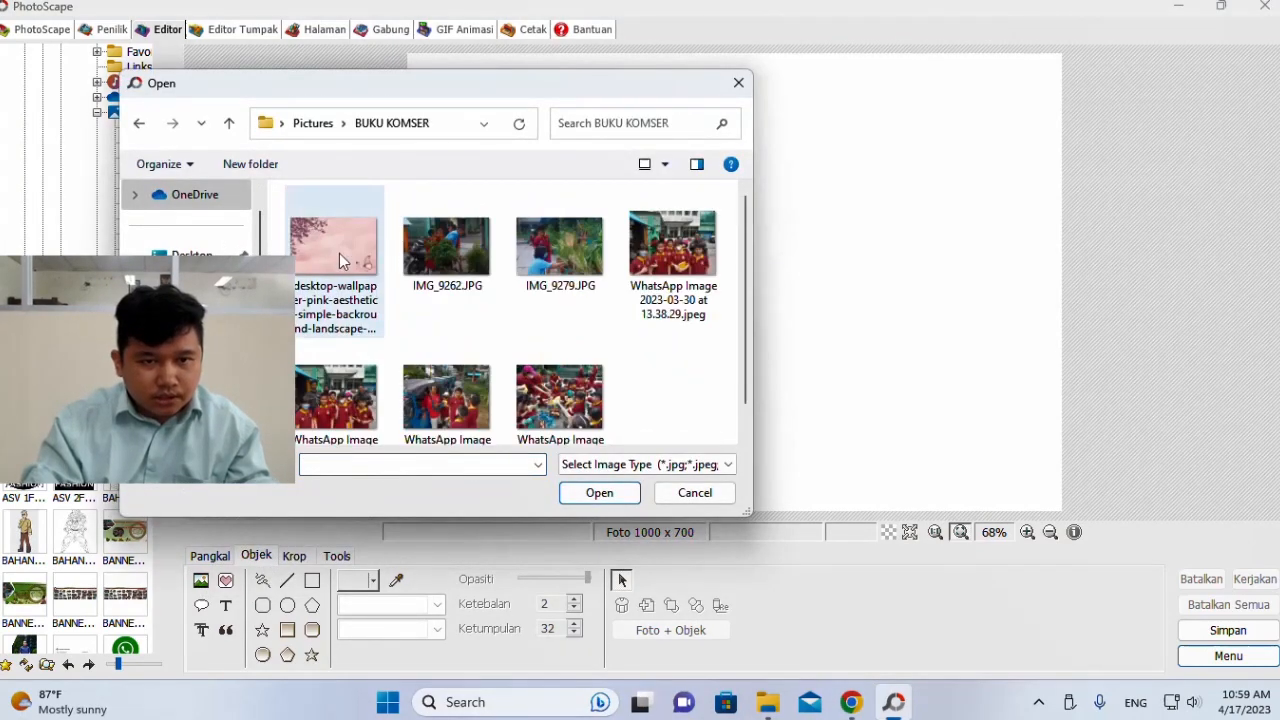
{"action": "left_click", "coordinate": [339, 253]}
{"action": "left_click", "coordinate": [590, 492]}
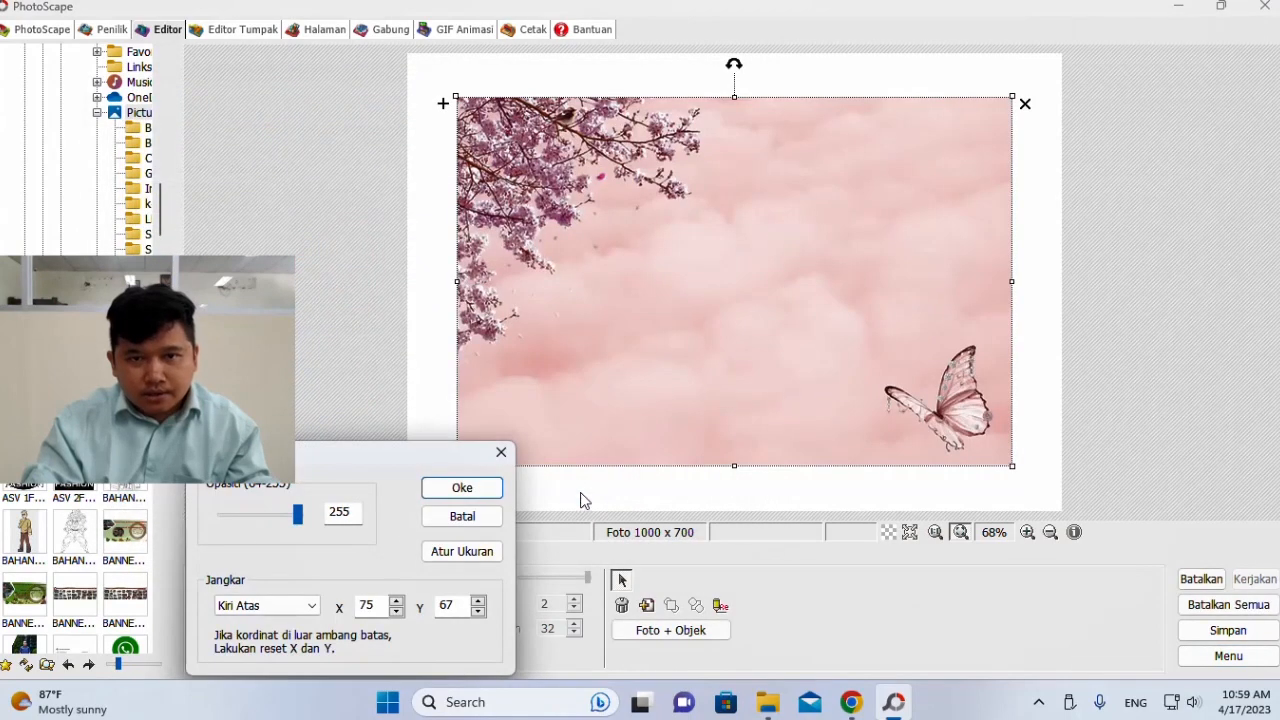
- Confirm the inserted wallpaper and enlarge it from two opposite corners, leaving only a narrow white margin around it on the canvas
{"action": "left_click", "coordinate": [472, 497]}
{"action": "left_click_drag", "start_coordinate": [455, 98], "coordinate": [434, 85]}
{"action": "left_click_drag", "start_coordinate": [1012, 464], "coordinate": [1036, 484]}
{"action": "left_click", "coordinate": [1097, 240]}
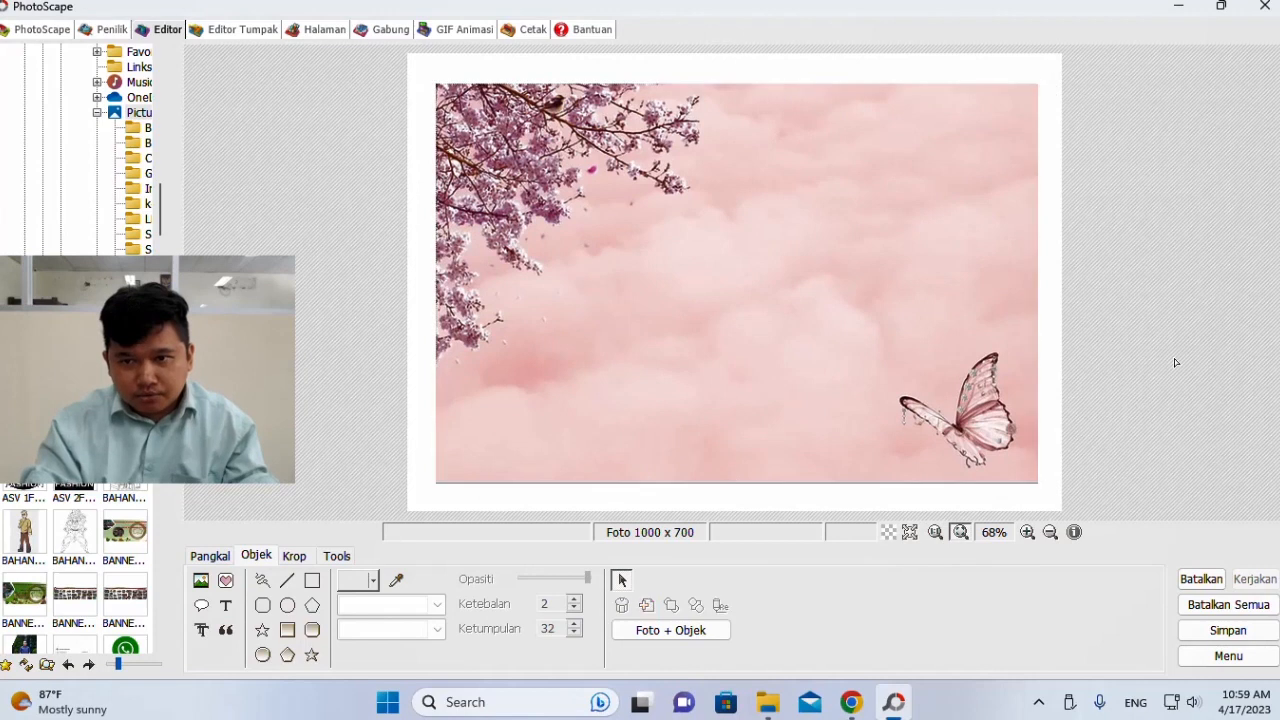
- Try the Dot 10 frame around the photo
{"action": "left_click", "coordinate": [285, 560]}
{"action": "left_click", "coordinate": [257, 558]}
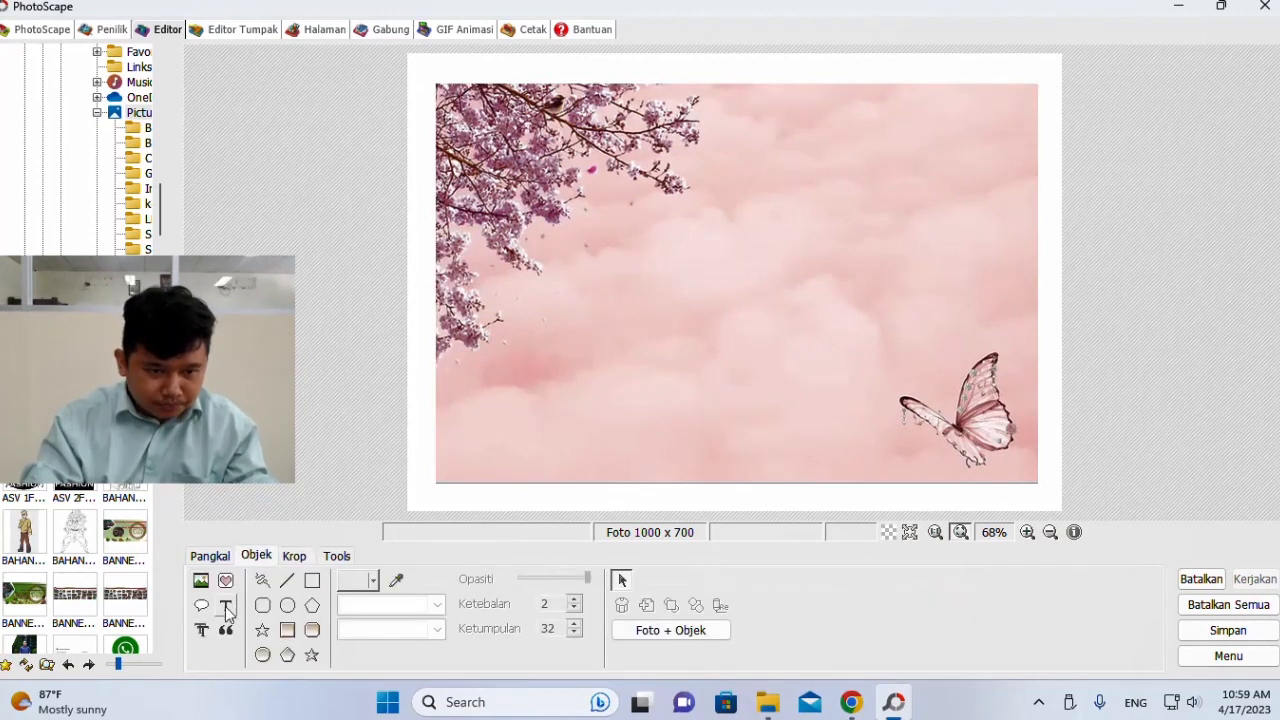
{"action": "left_click", "coordinate": [209, 556]}
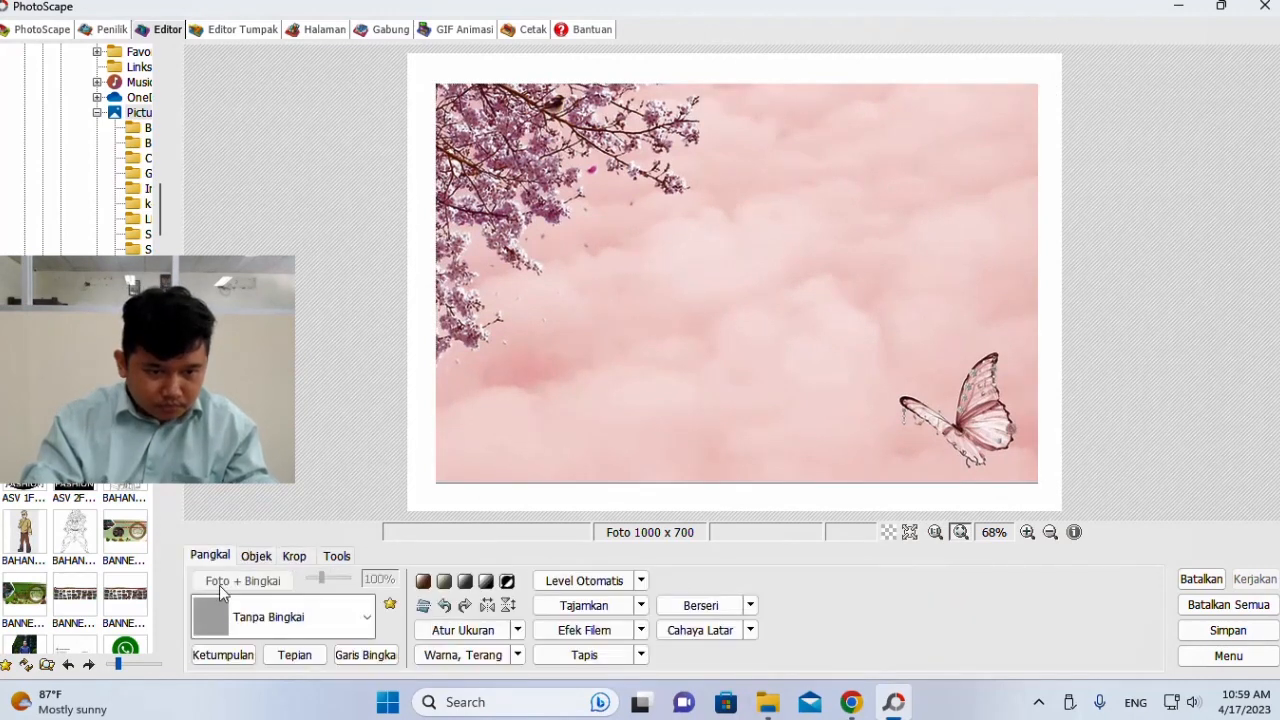
{"action": "left_click", "coordinate": [366, 615]}
{"action": "scroll", "coordinate": [330, 396], "scroll_direction": "down", "scroll_amount": 5}
{"action": "scroll", "coordinate": [283, 488], "scroll_direction": "down", "scroll_amount": 15}
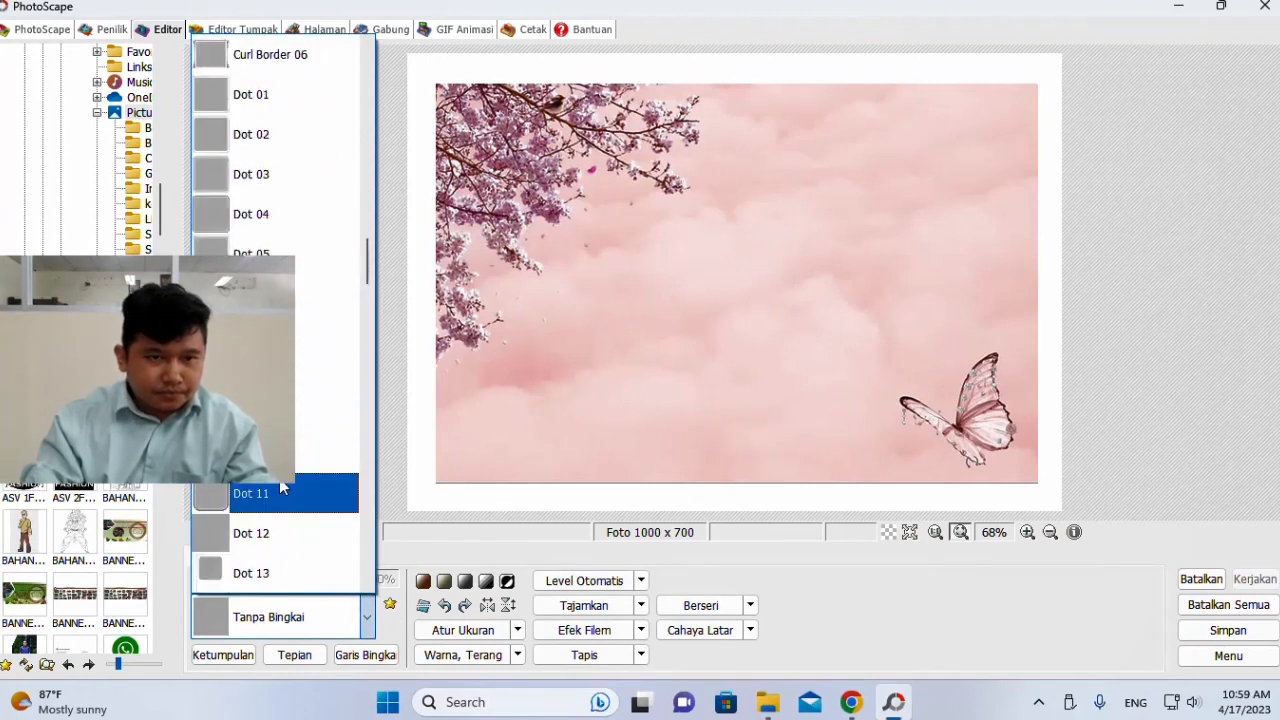
{"action": "scroll", "coordinate": [283, 488], "scroll_direction": "up", "scroll_amount": 5}
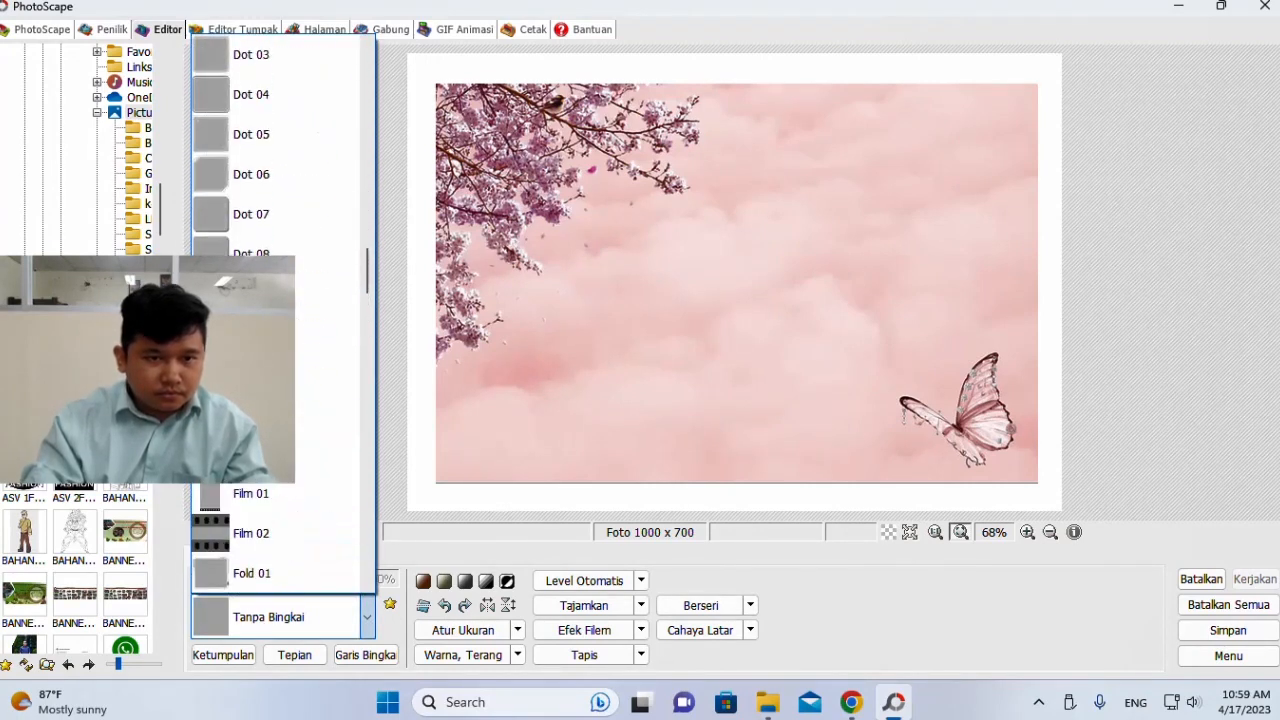
{"action": "left_click", "coordinate": [270, 333]}
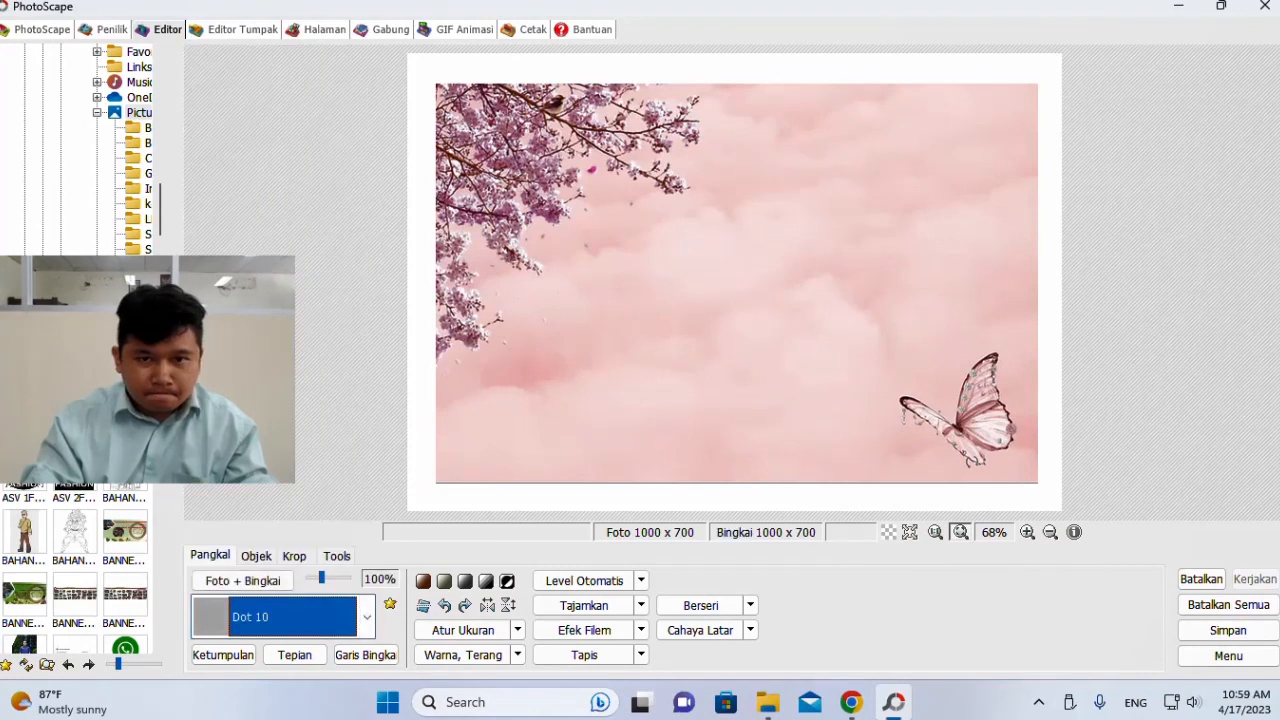
- Try the Gradient 05 frame around the photo
{"action": "left_click", "coordinate": [334, 617]}
{"action": "scroll", "coordinate": [252, 541], "scroll_direction": "down", "scroll_amount": 3}
{"action": "scroll", "coordinate": [252, 541], "scroll_direction": "up", "scroll_amount": 2}
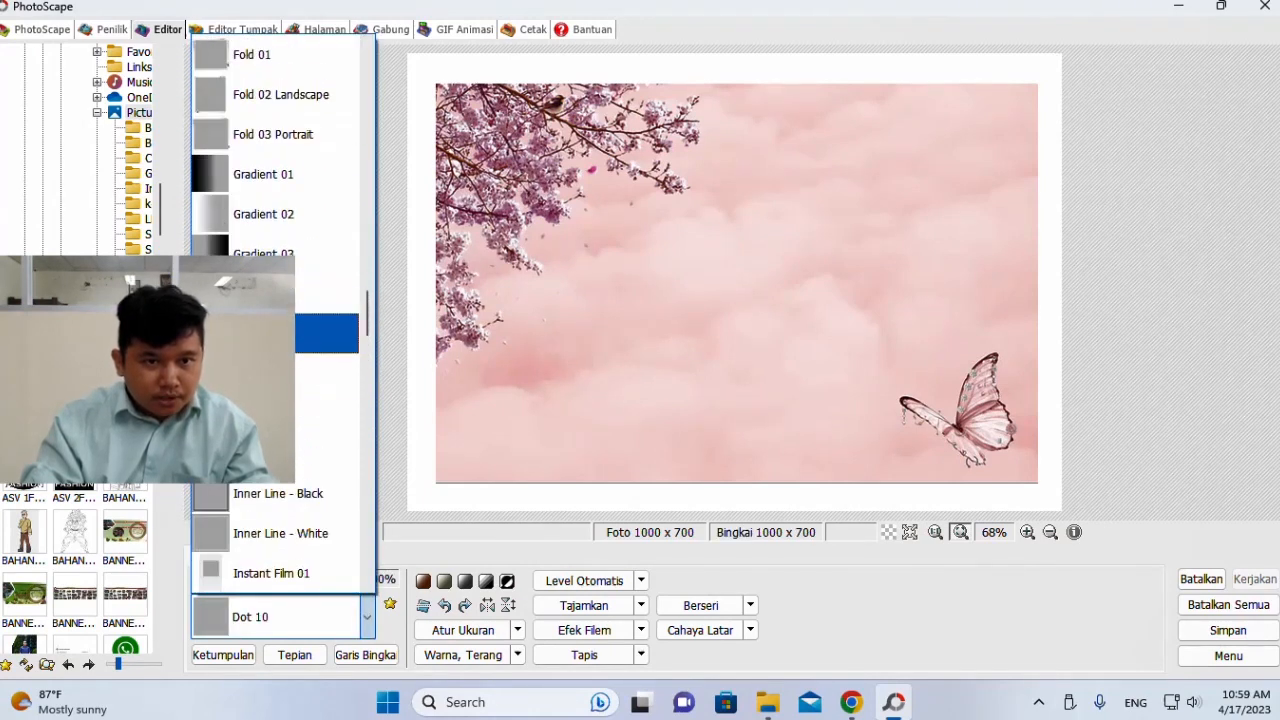
{"action": "left_click", "coordinate": [252, 332]}
- Try the Note 01 spiral notebook frame around the photo
{"action": "left_click", "coordinate": [367, 617]}
{"action": "left_click", "coordinate": [362, 617]}
{"action": "left_click", "coordinate": [358, 617]}
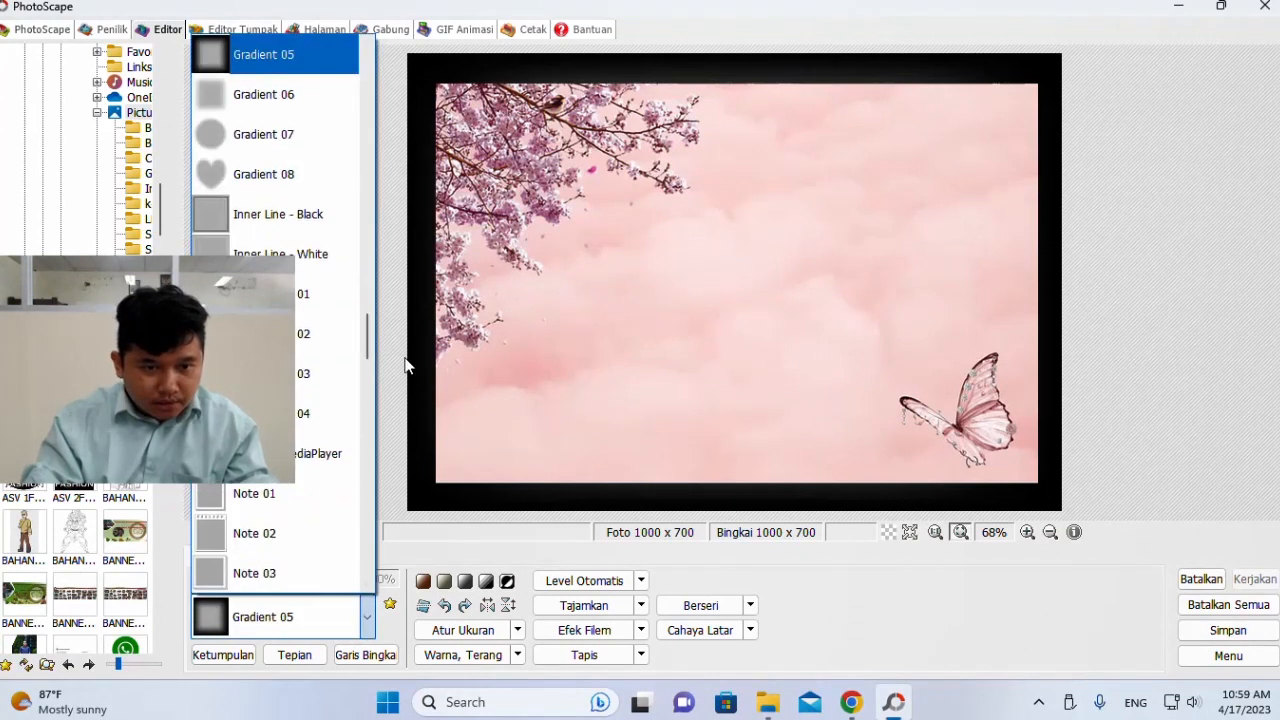
{"action": "left_click", "coordinate": [285, 492]}
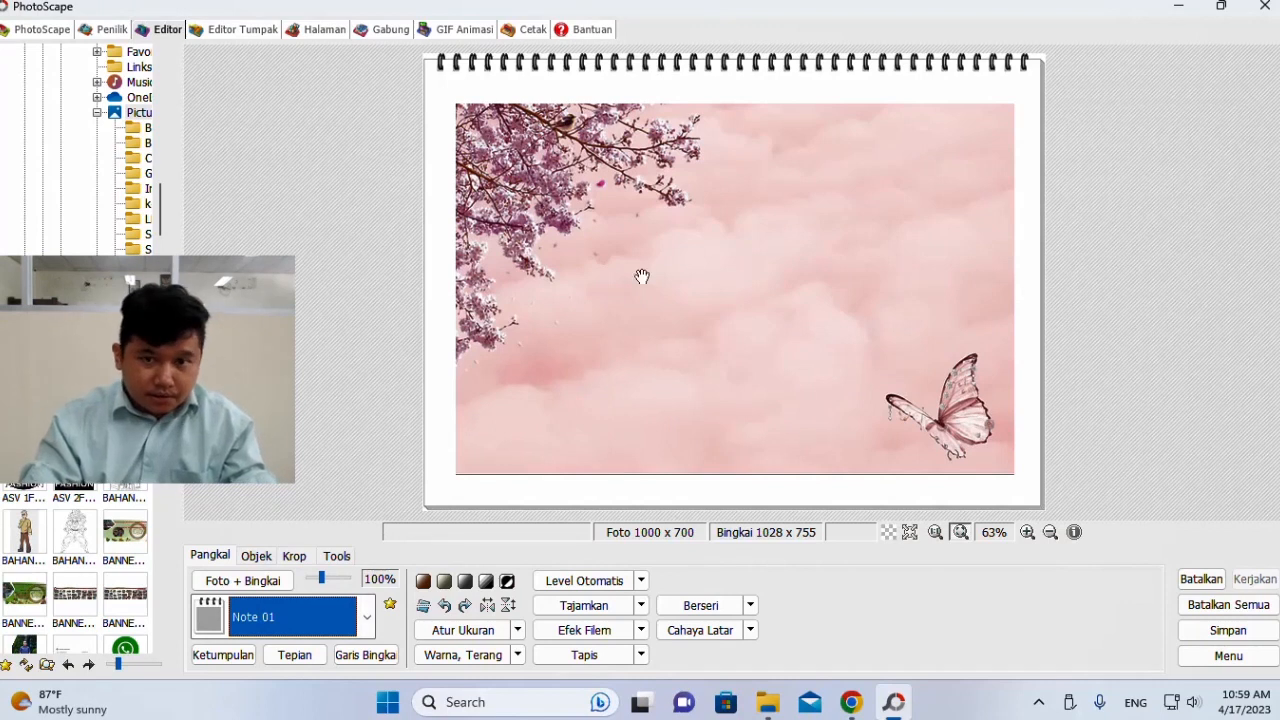
- Apply the Pattern 03 green leaf frame around the photo
{"action": "left_click", "coordinate": [364, 618]}
{"action": "scroll", "coordinate": [372, 361], "scroll_direction": "down", "scroll_amount": 2}
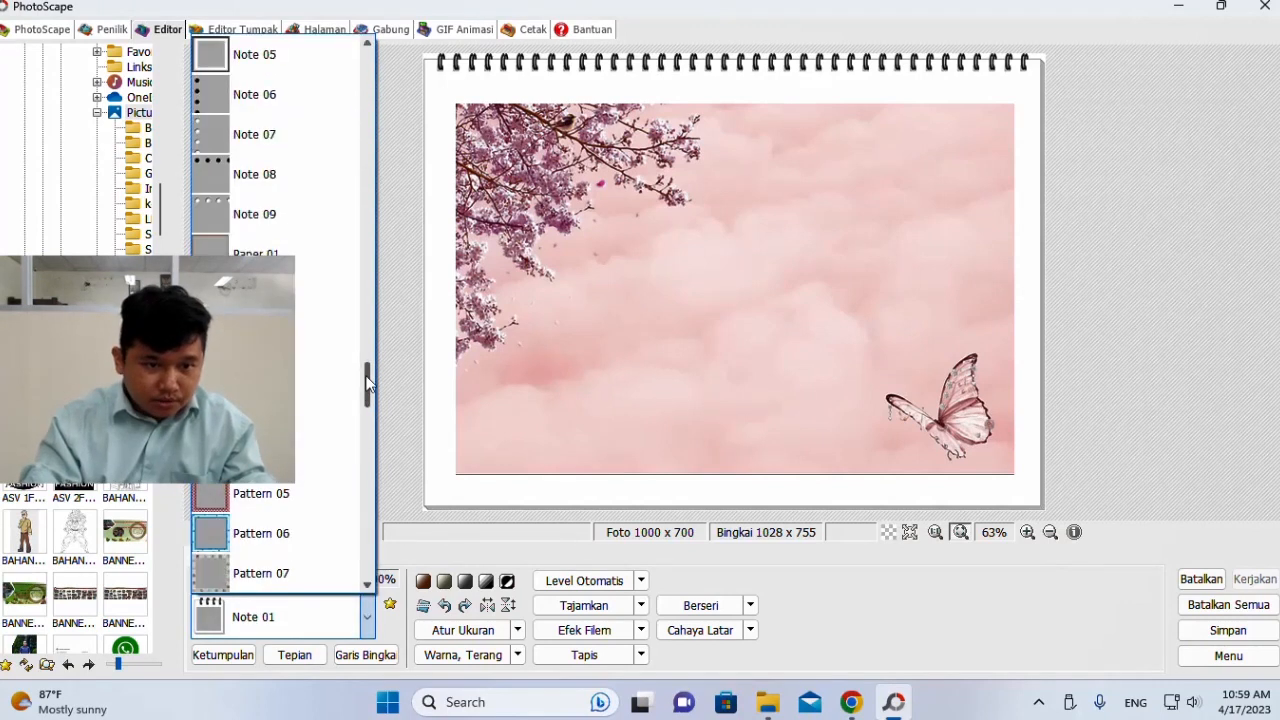
{"action": "left_click", "coordinate": [265, 413]}
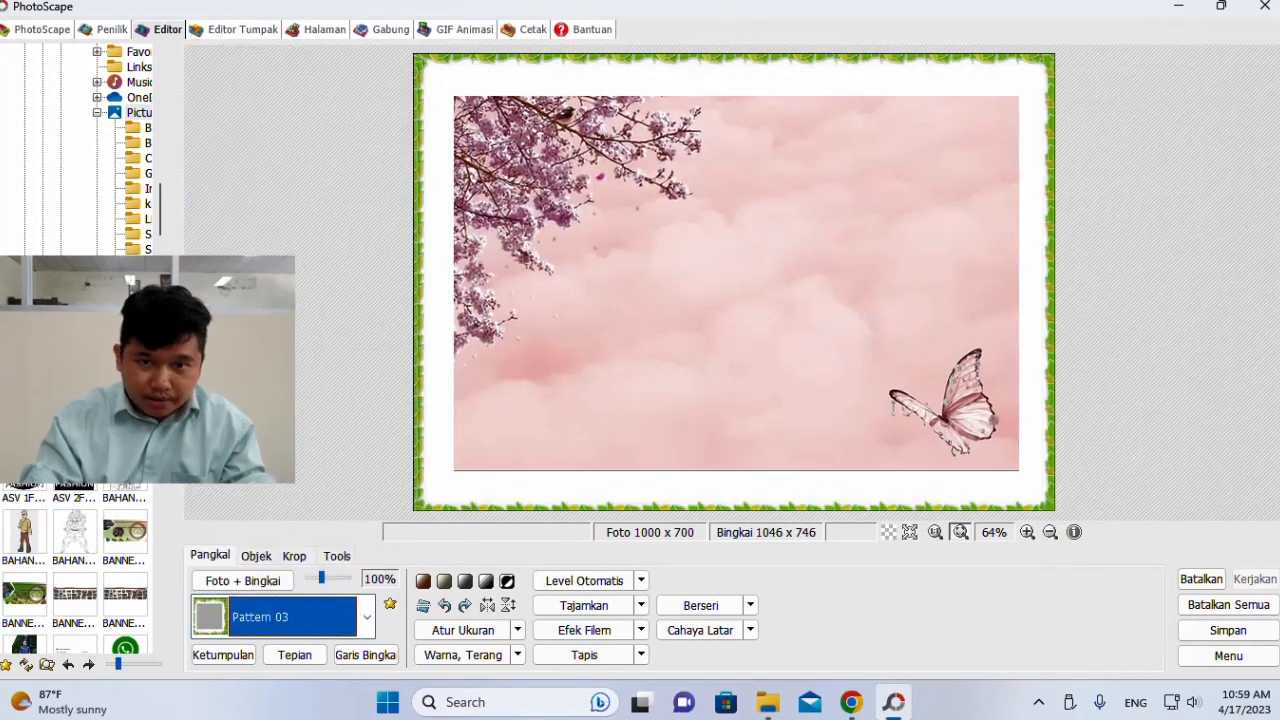
{"action": "left_click", "coordinate": [1145, 354]}
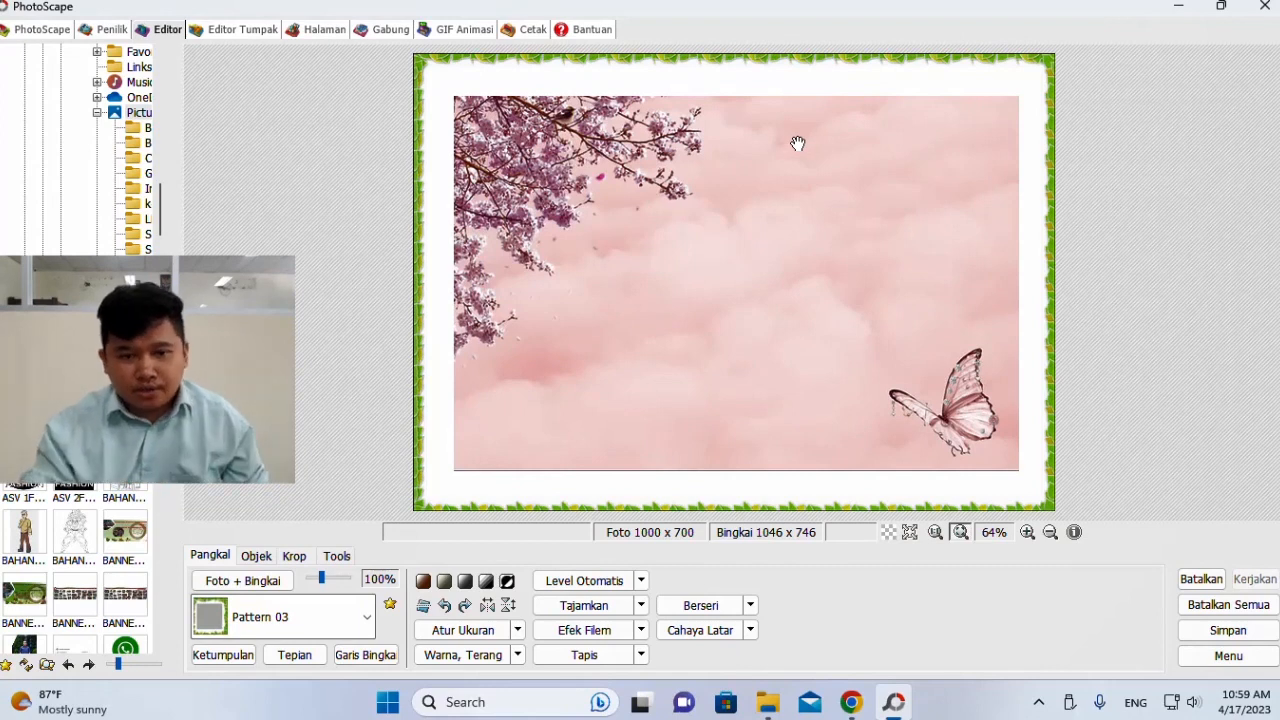
- Insert a text object and replace its default content with "BUKU LAPORAN KOMSER" and "KELAS 4" on two lines
{"action": "left_click", "coordinate": [256, 555]}
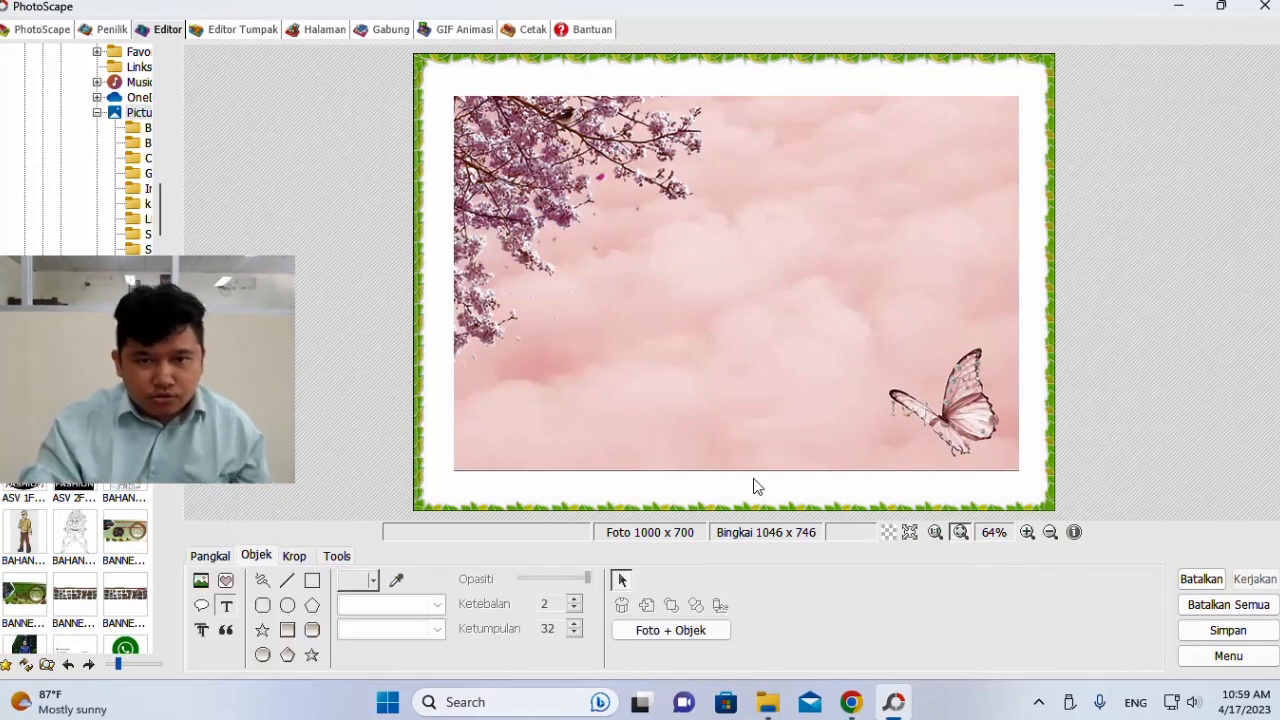
{"action": "left_click", "coordinate": [226, 605]}
{"action": "left_click", "coordinate": [128, 196]}
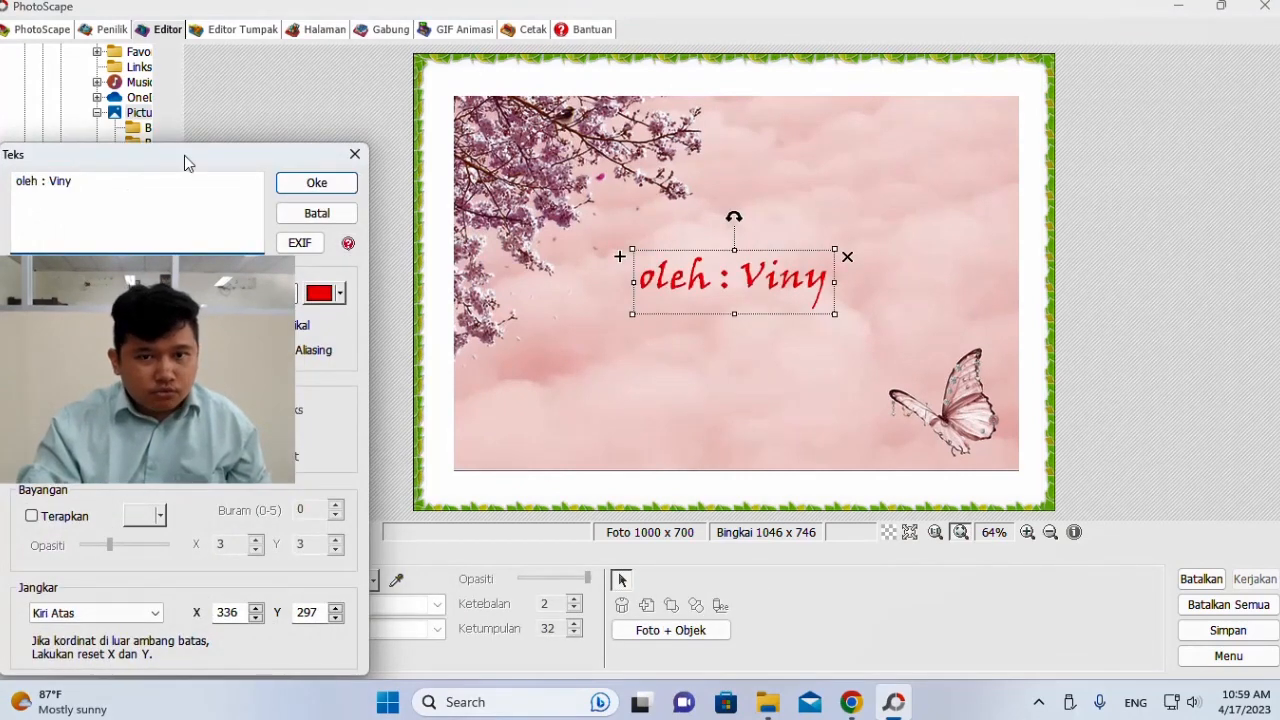
{"action": "left_click_drag", "start_coordinate": [186, 158], "coordinate": [525, 153]}
{"action": "key", "text": "ctrl+a"}
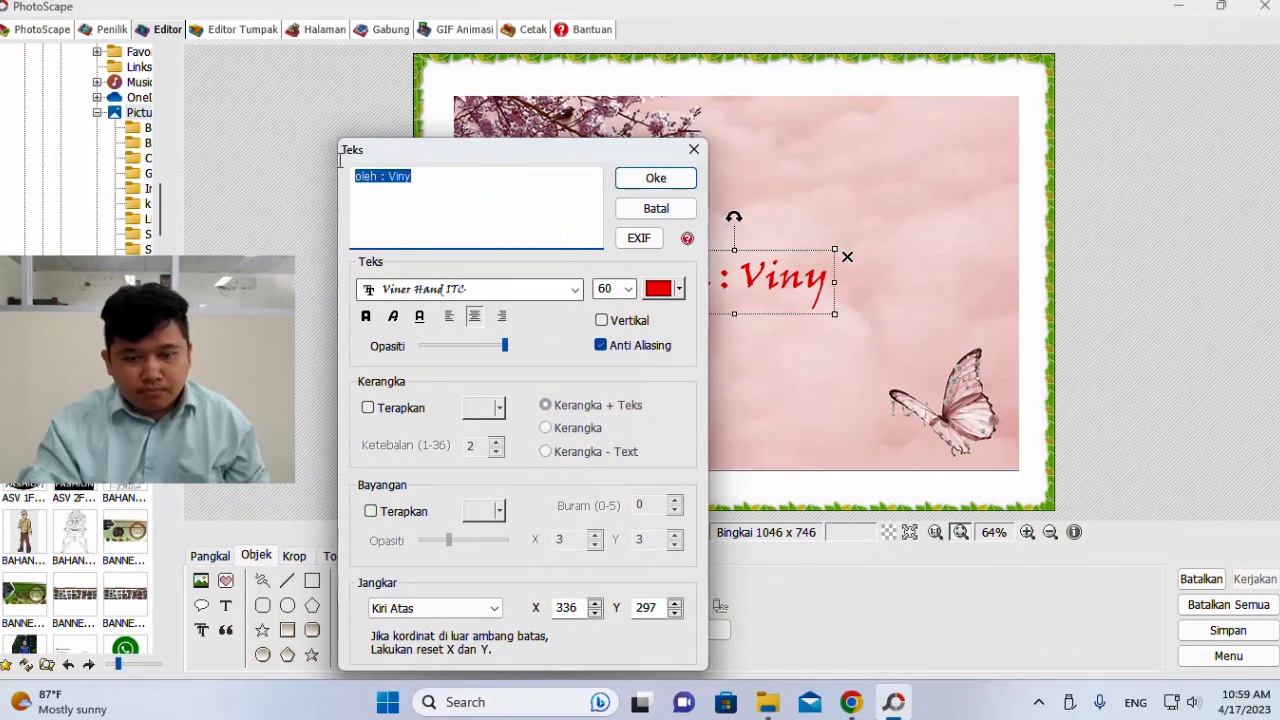
{"action": "key", "text": "BackSpace"}
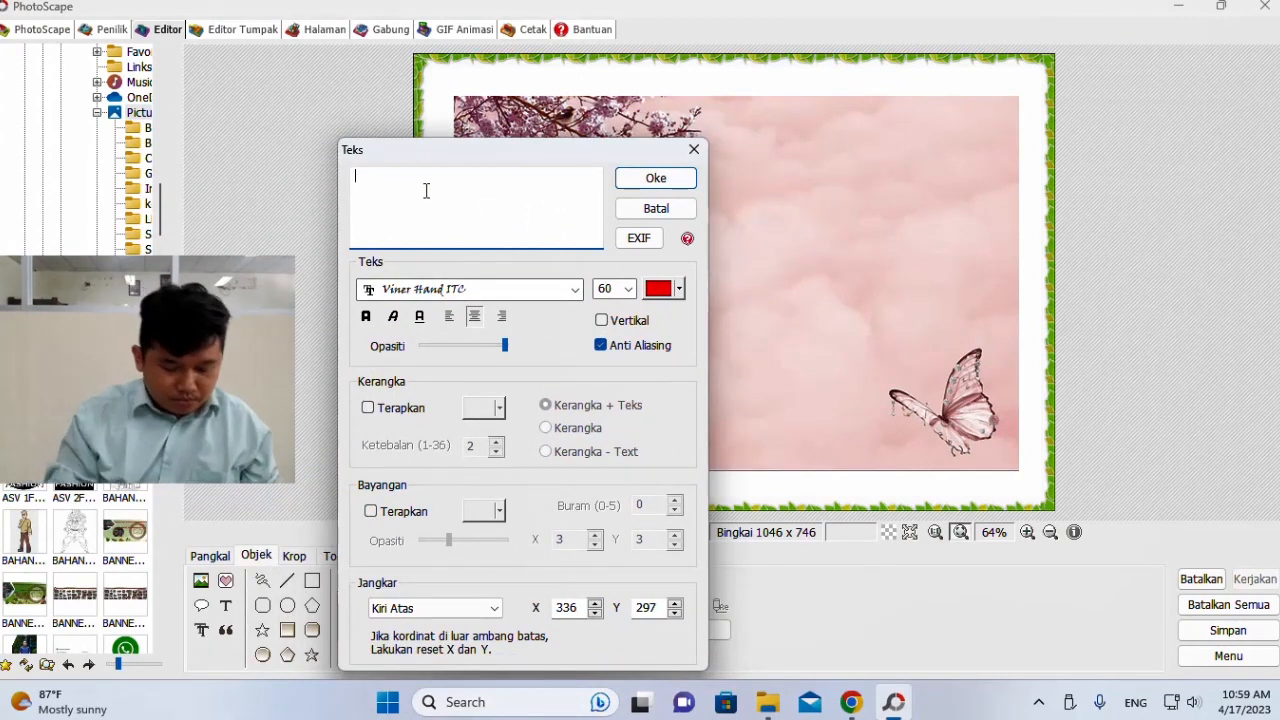
{"action": "type", "text": "BUK"}
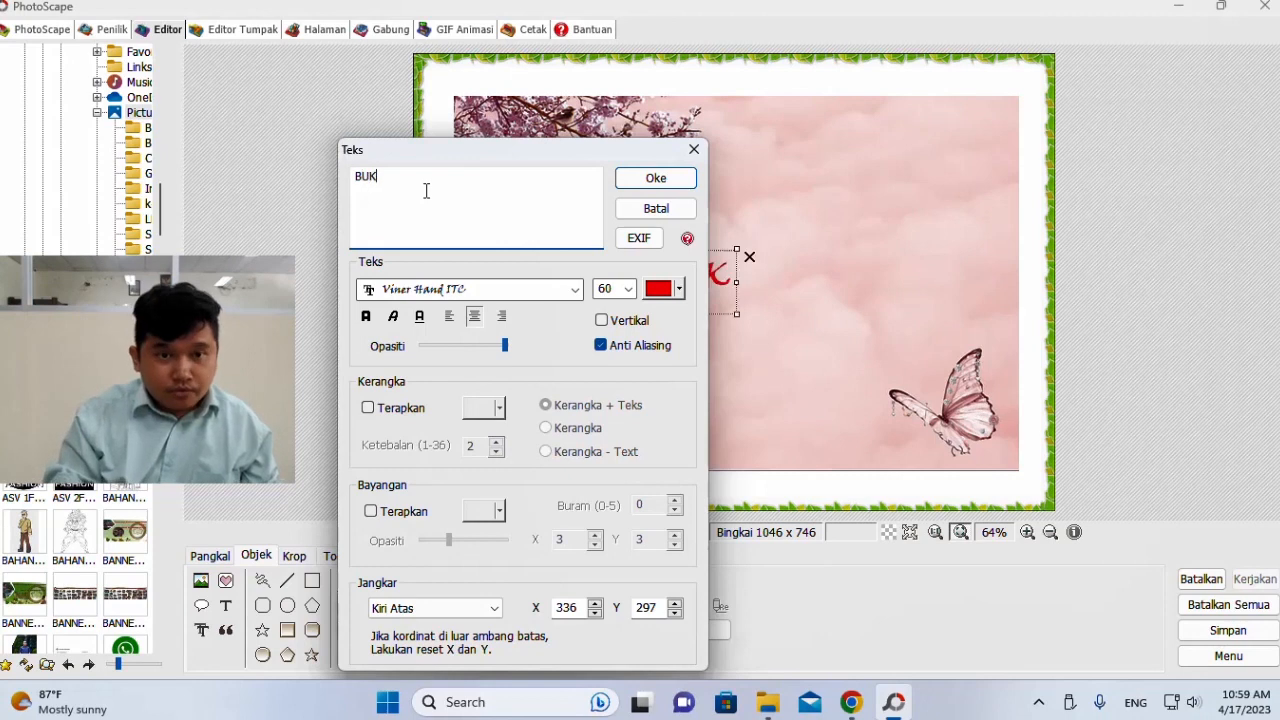
{"action": "type", "text": "U LAPORAN KOMSER "}
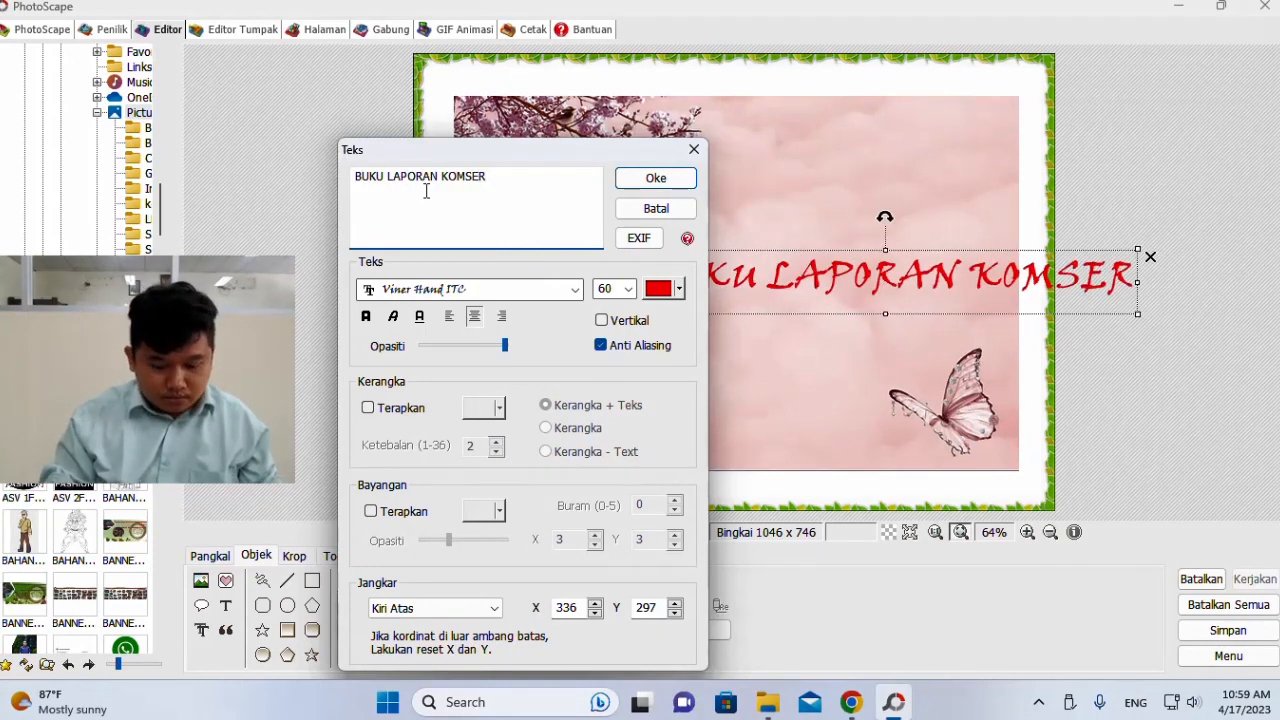
{"action": "type", "text": "KELAS"}
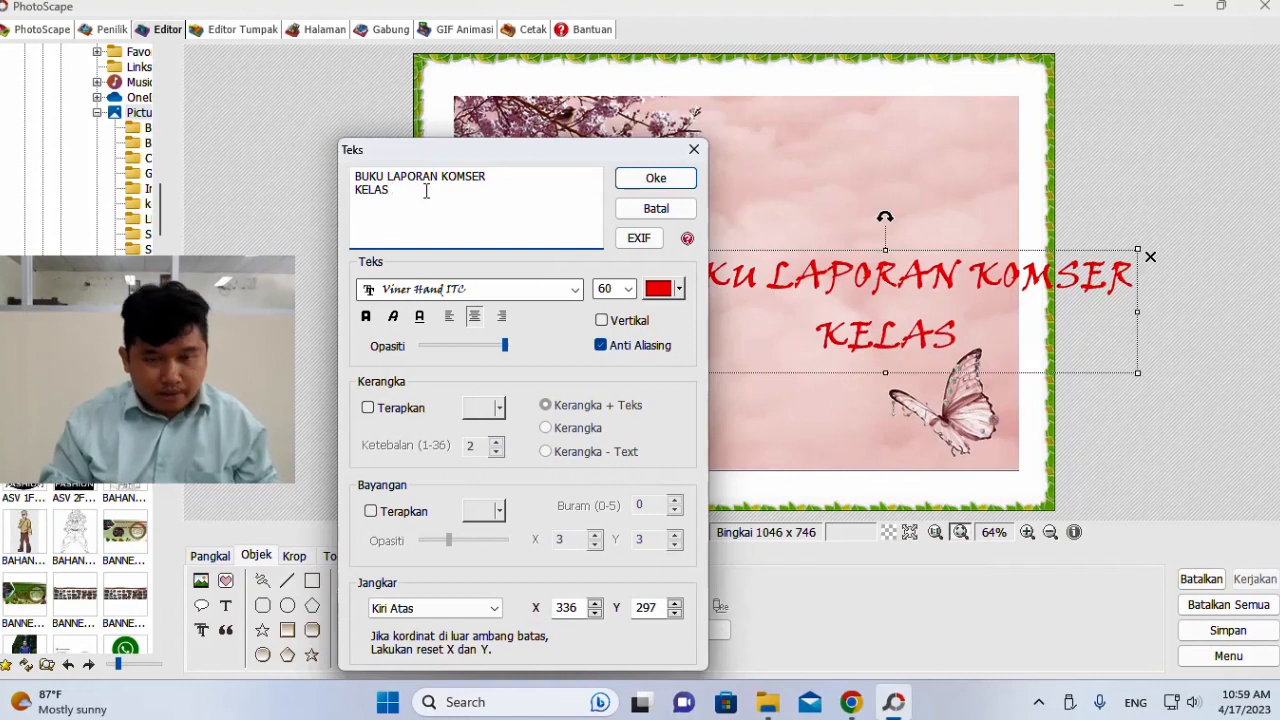
{"action": "type", "text": " 4"}
- Change the title's font to Swis721 Hv BT
{"action": "key", "text": "ctrl+a"}
{"action": "left_click", "coordinate": [508, 289]}
{"action": "scroll", "coordinate": [500, 418], "scroll_direction": "up", "scroll_amount": 2}
{"action": "scroll", "coordinate": [500, 418], "scroll_direction": "up", "scroll_amount": 7}
{"action": "scroll", "coordinate": [500, 420], "scroll_direction": "down", "scroll_amount": 3}
{"action": "scroll", "coordinate": [500, 423], "scroll_direction": "up", "scroll_amount": 3}
{"action": "left_click", "coordinate": [470, 336]}
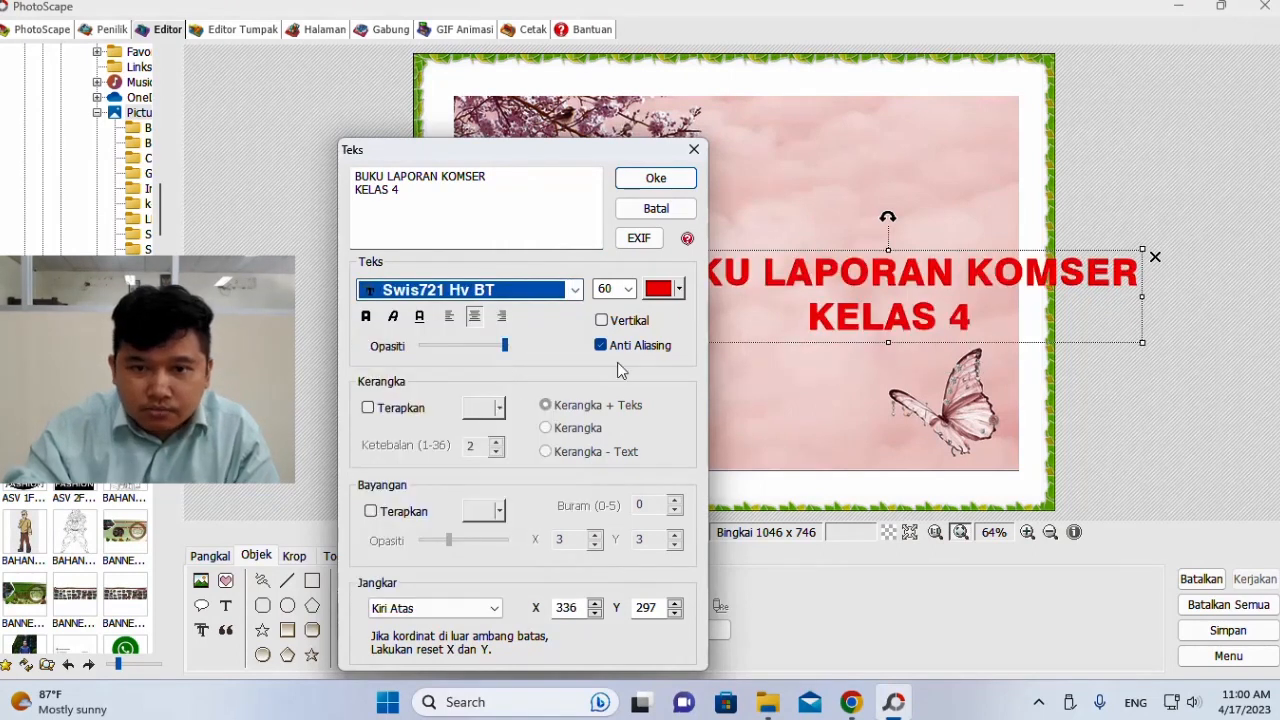
- Set the title's text colour to black, after trying white, and use centred alignment
{"action": "left_click", "coordinate": [679, 289]}
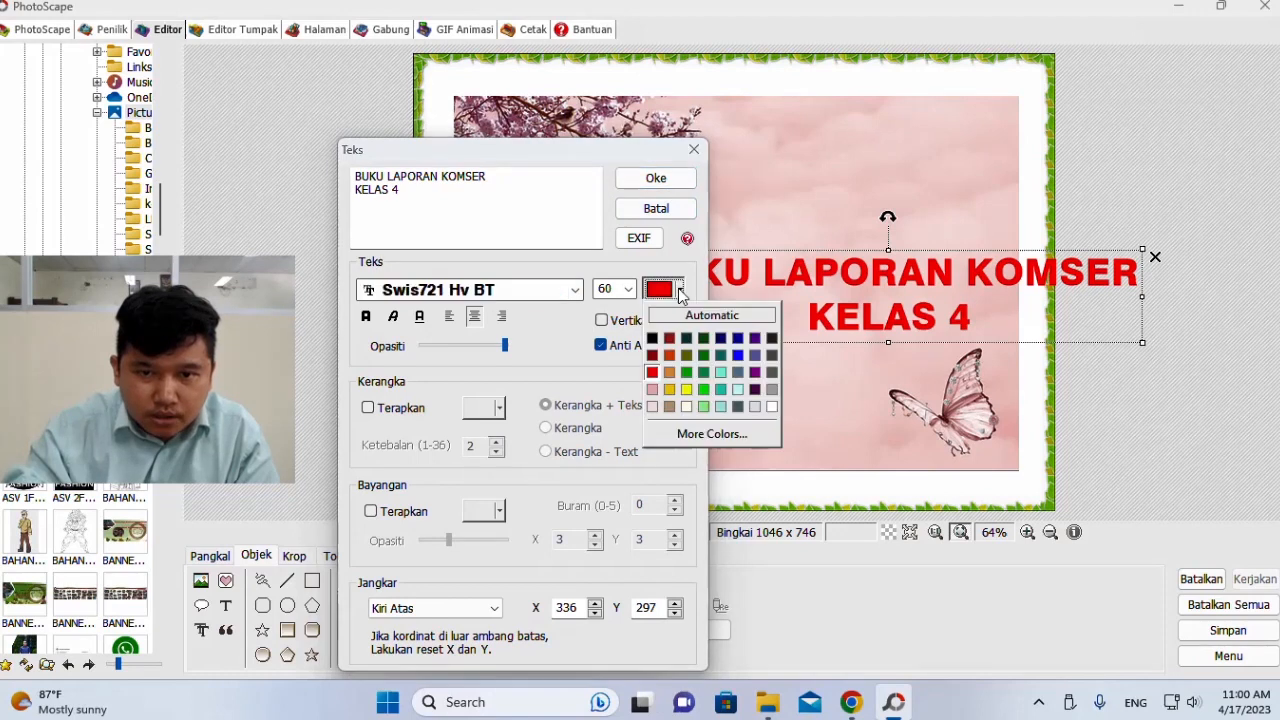
{"action": "left_click", "coordinate": [771, 406]}
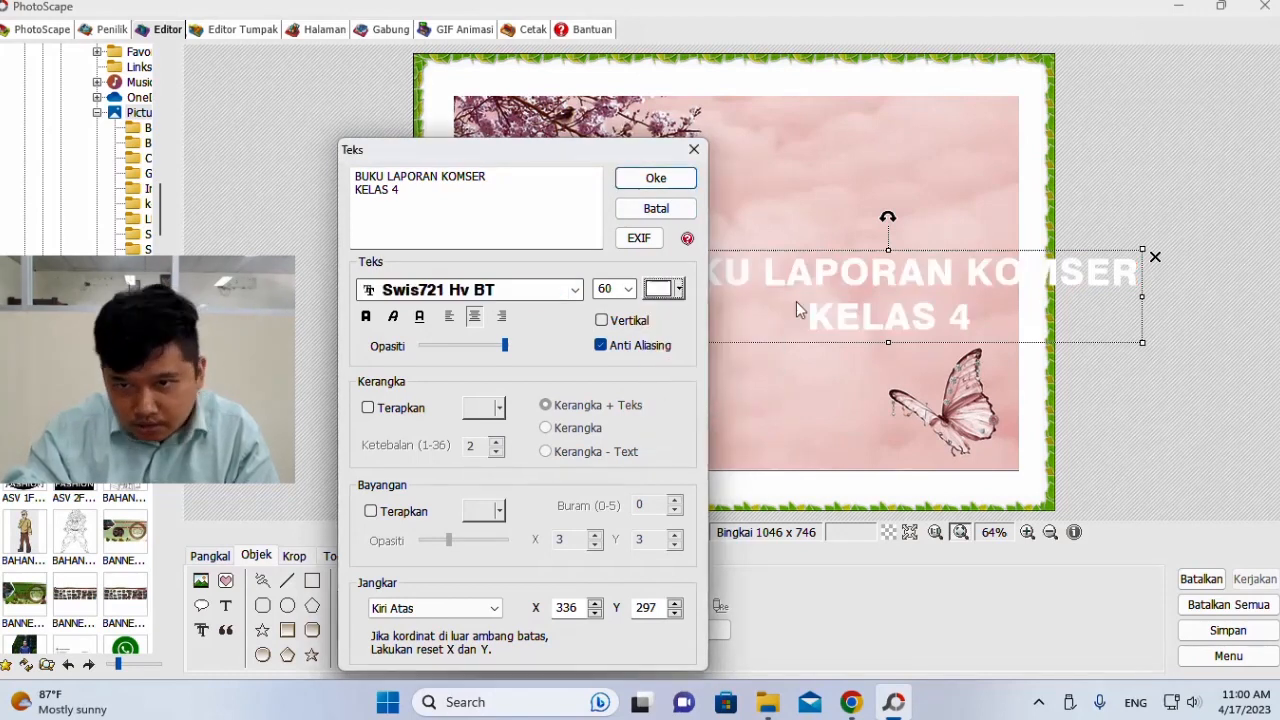
{"action": "left_click", "coordinate": [679, 289]}
{"action": "left_click", "coordinate": [652, 345]}
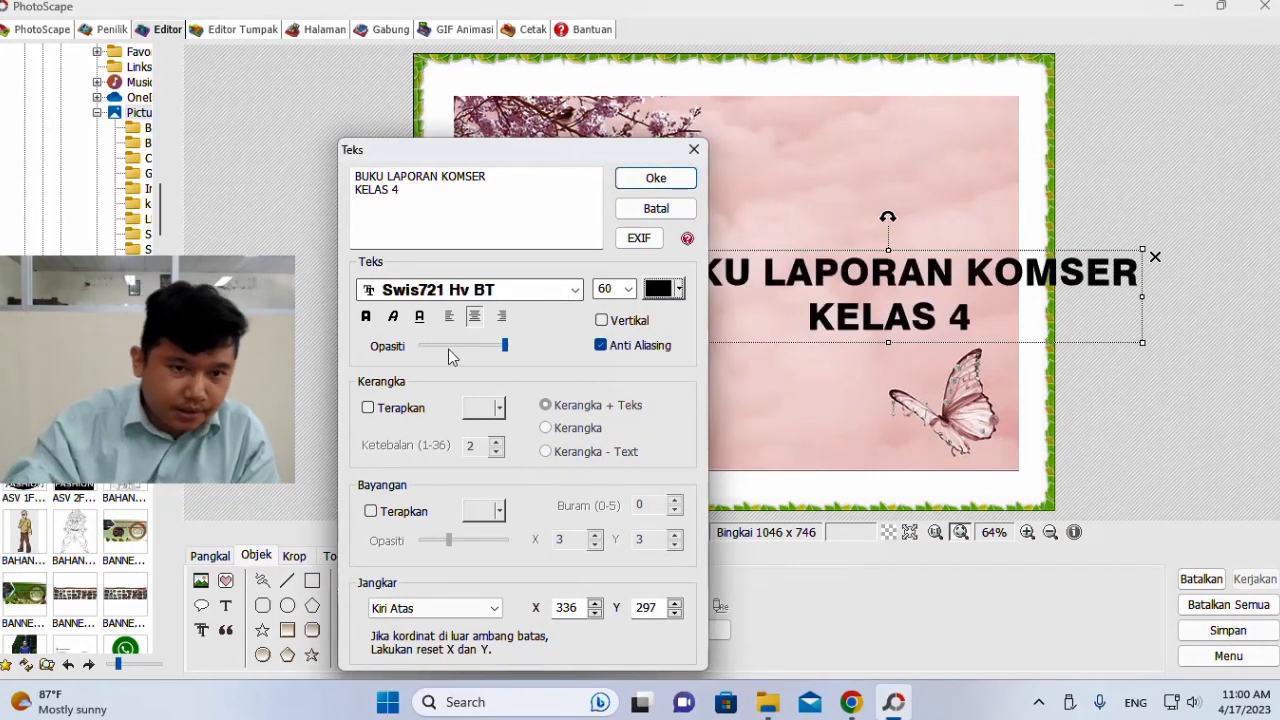
{"action": "left_click", "coordinate": [474, 320]}
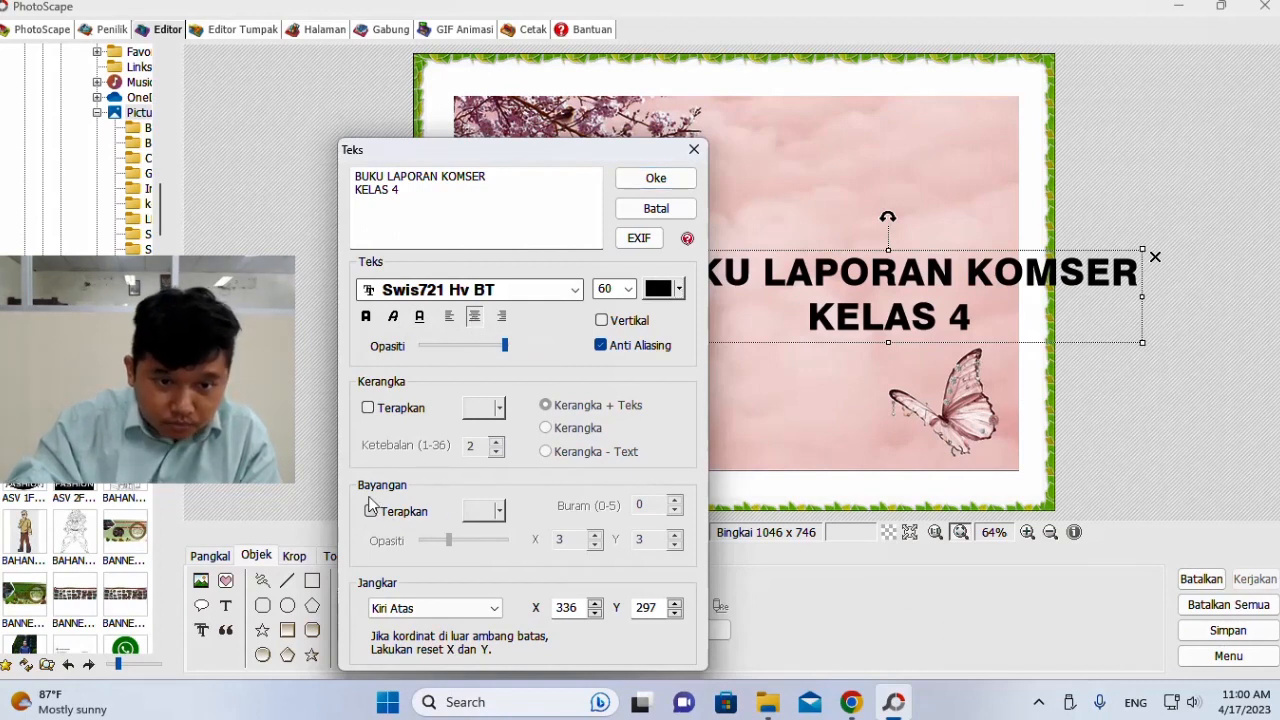
- Enable the outline and shadow on the title and move it to the upper part of the wallpaper
{"action": "left_click", "coordinate": [368, 408]}
{"action": "left_click", "coordinate": [371, 511]}
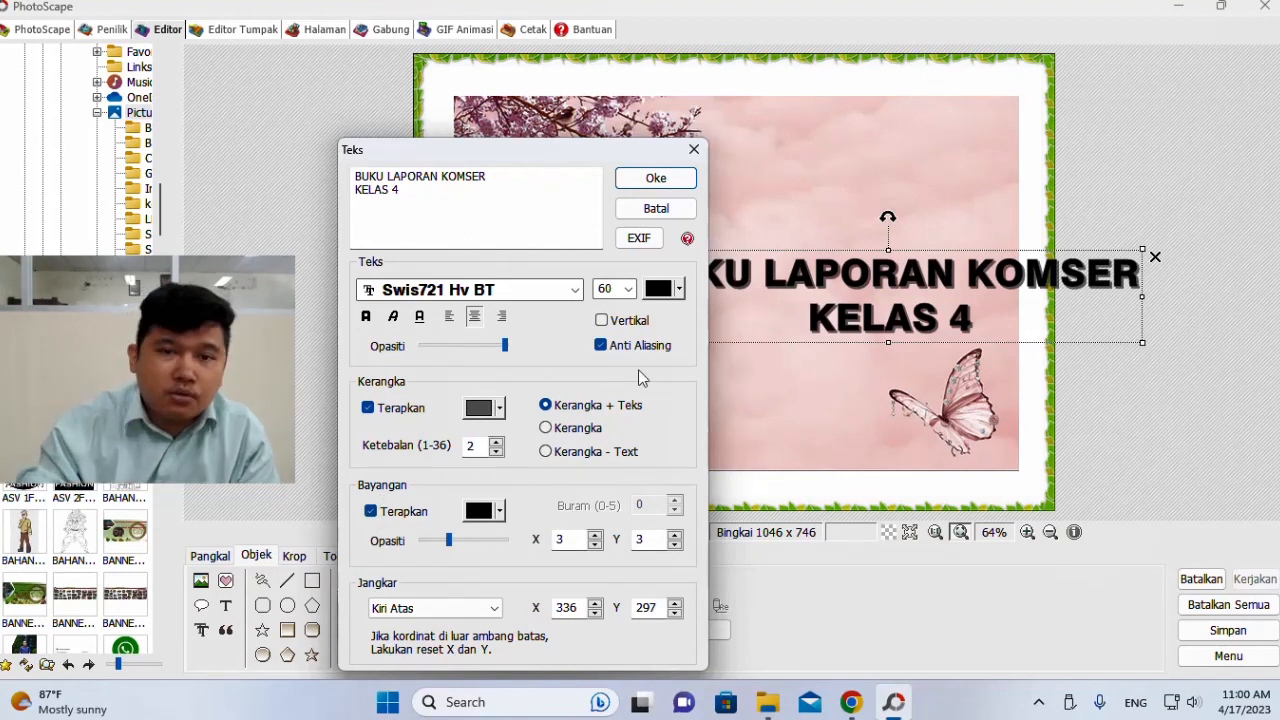
{"action": "left_click", "coordinate": [694, 149]}
{"action": "left_click_drag", "start_coordinate": [897, 281], "coordinate": [758, 175]}
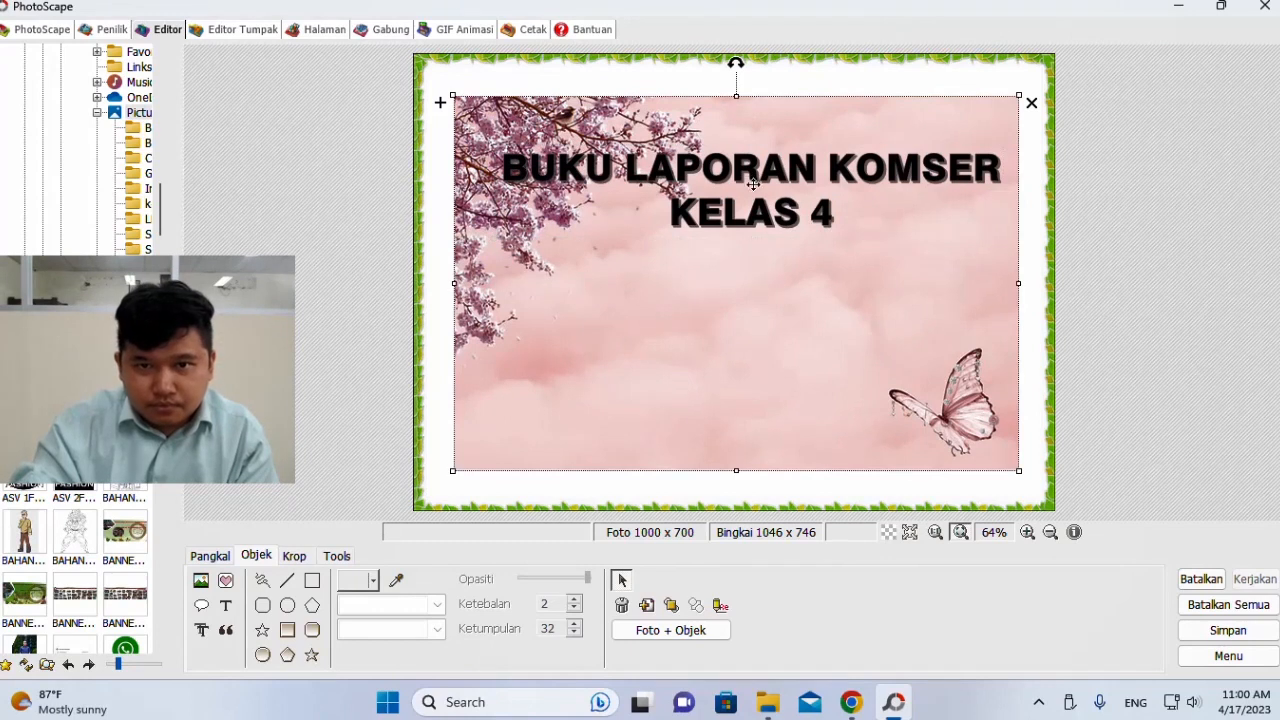
{"action": "double_click", "coordinate": [752, 182]}
{"action": "left_click", "coordinate": [332, 216]}
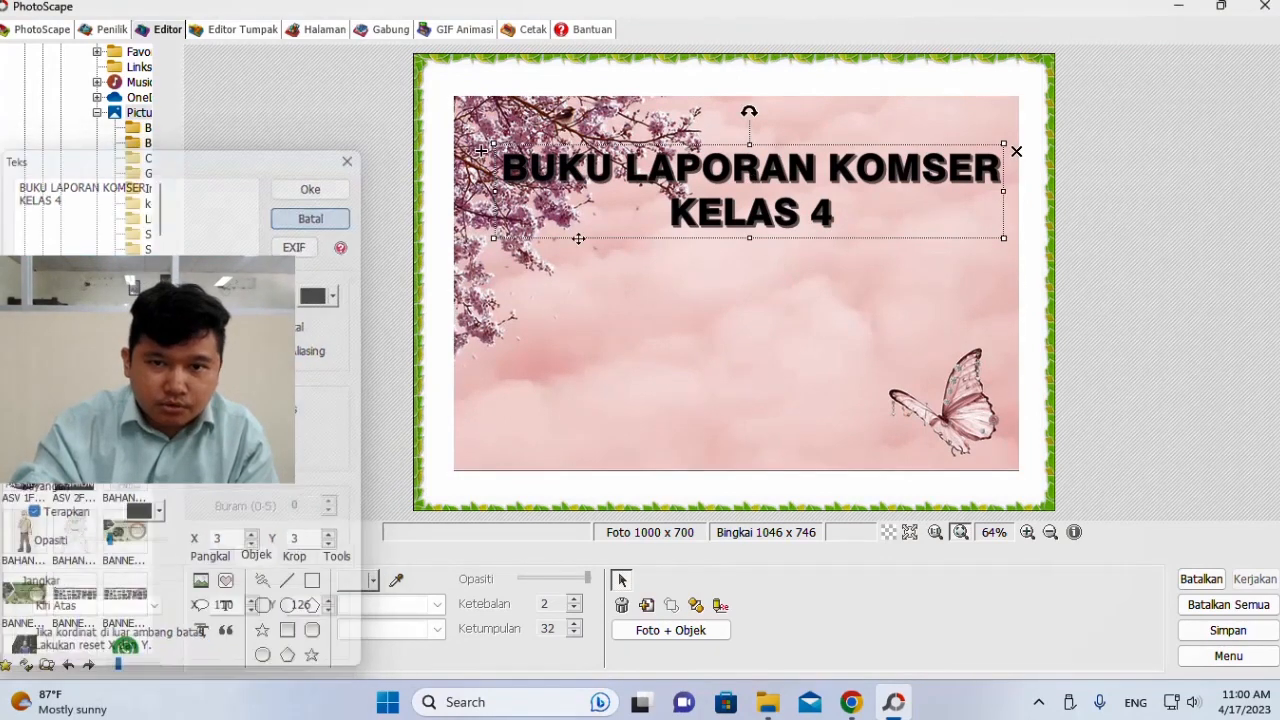
{"action": "double_click", "coordinate": [739, 200]}
{"action": "left_click", "coordinate": [461, 516]}
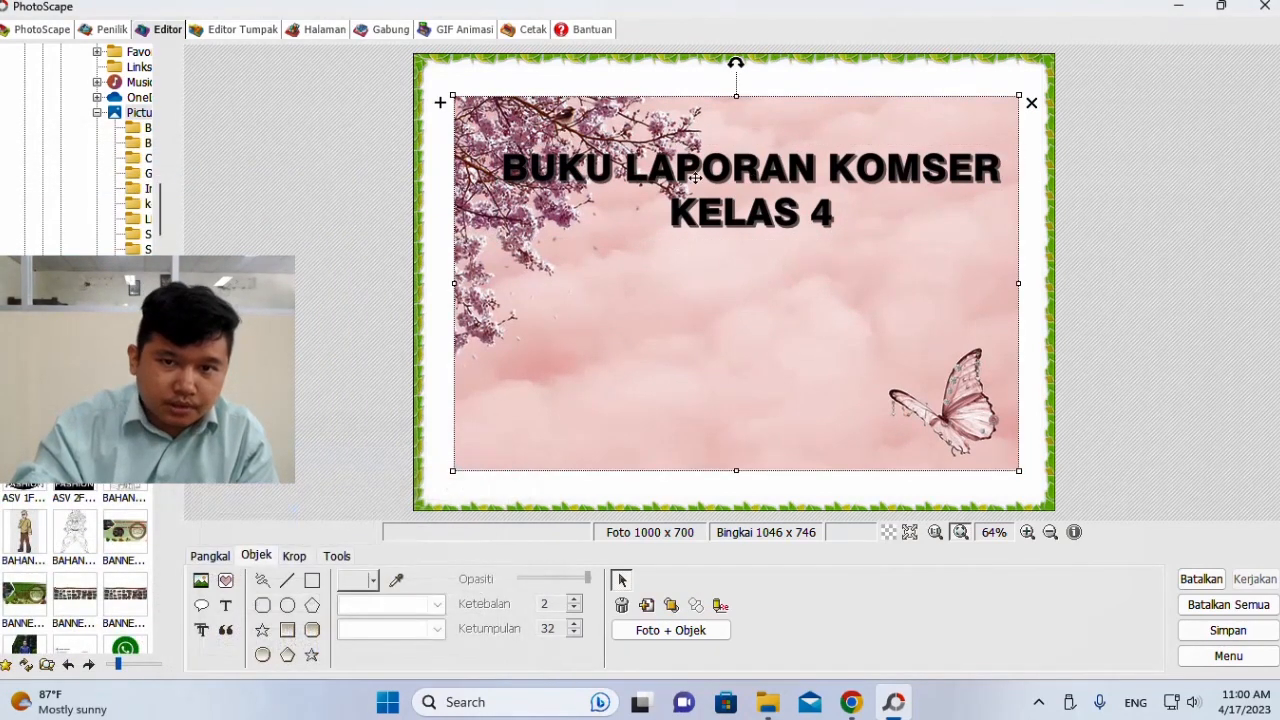
- Reopen the title's text settings and change its shadow colour to white
{"action": "double_click", "coordinate": [750, 185]}
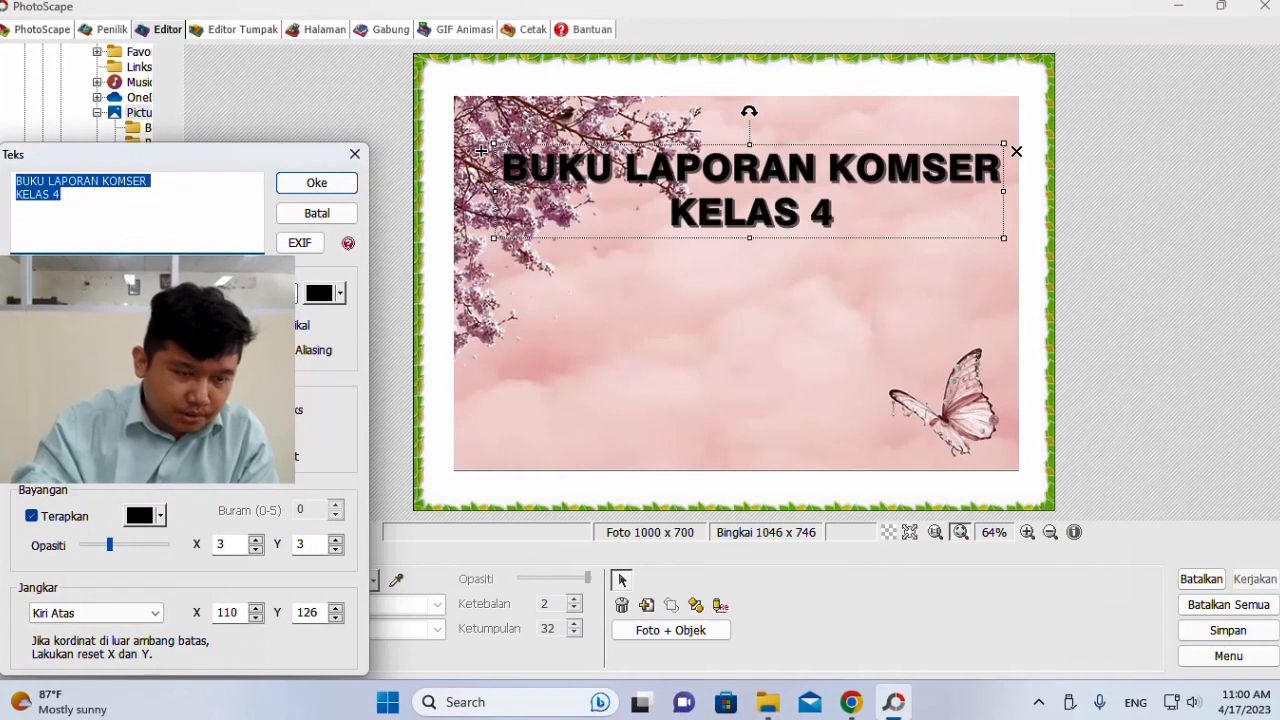
{"action": "left_click", "coordinate": [161, 518]}
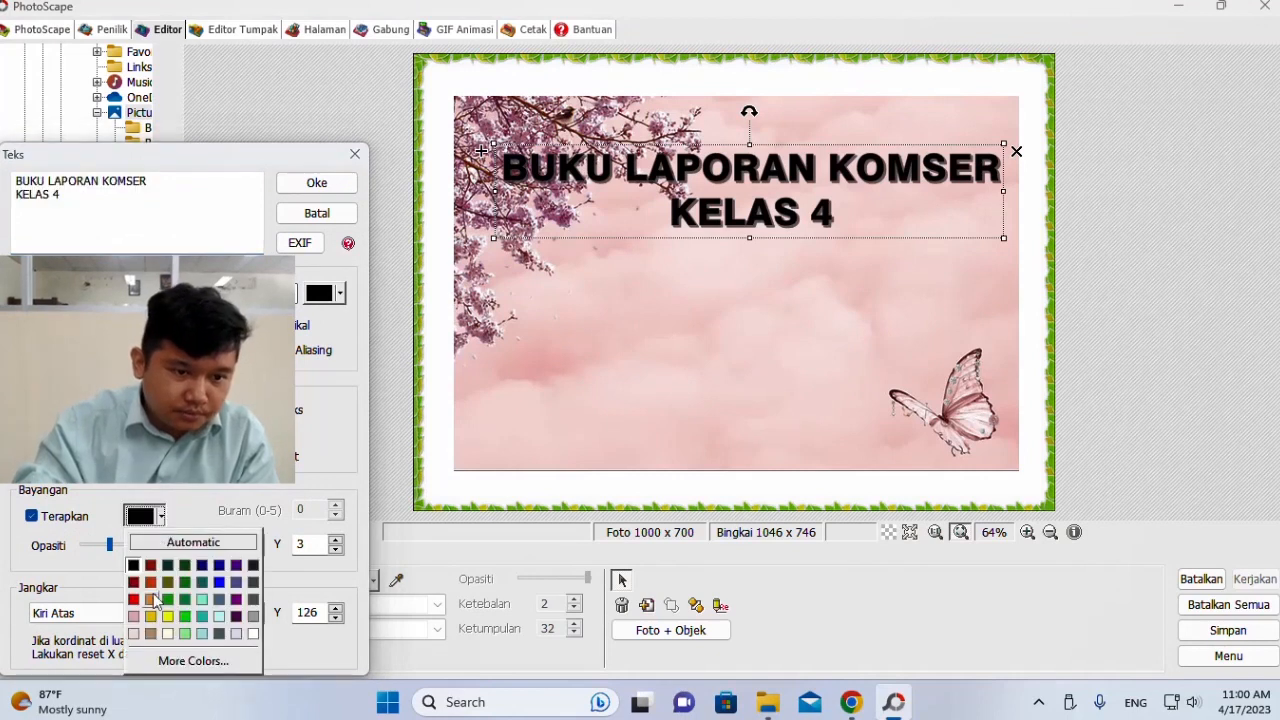
{"action": "left_click", "coordinate": [252, 634]}
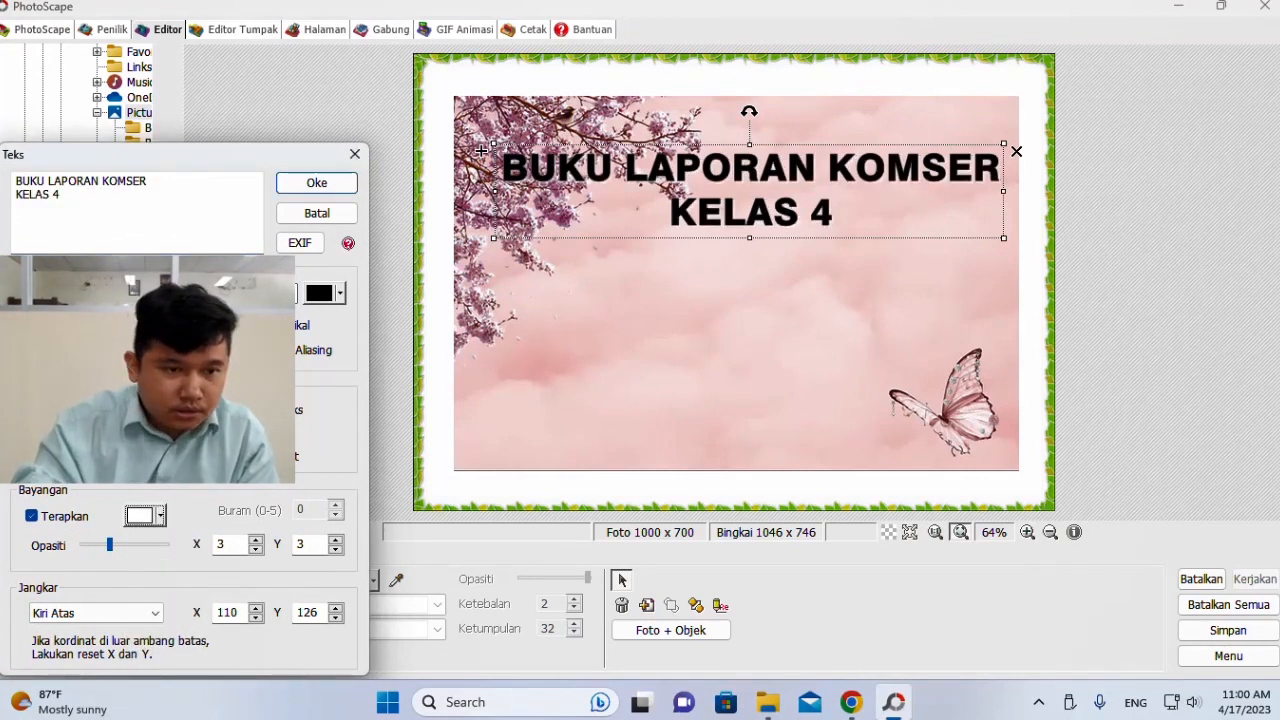
- Set the title's outline colour to light yellow, after trying red and white
{"action": "left_click", "coordinate": [145, 515]}
{"action": "left_click", "coordinate": [138, 512]}
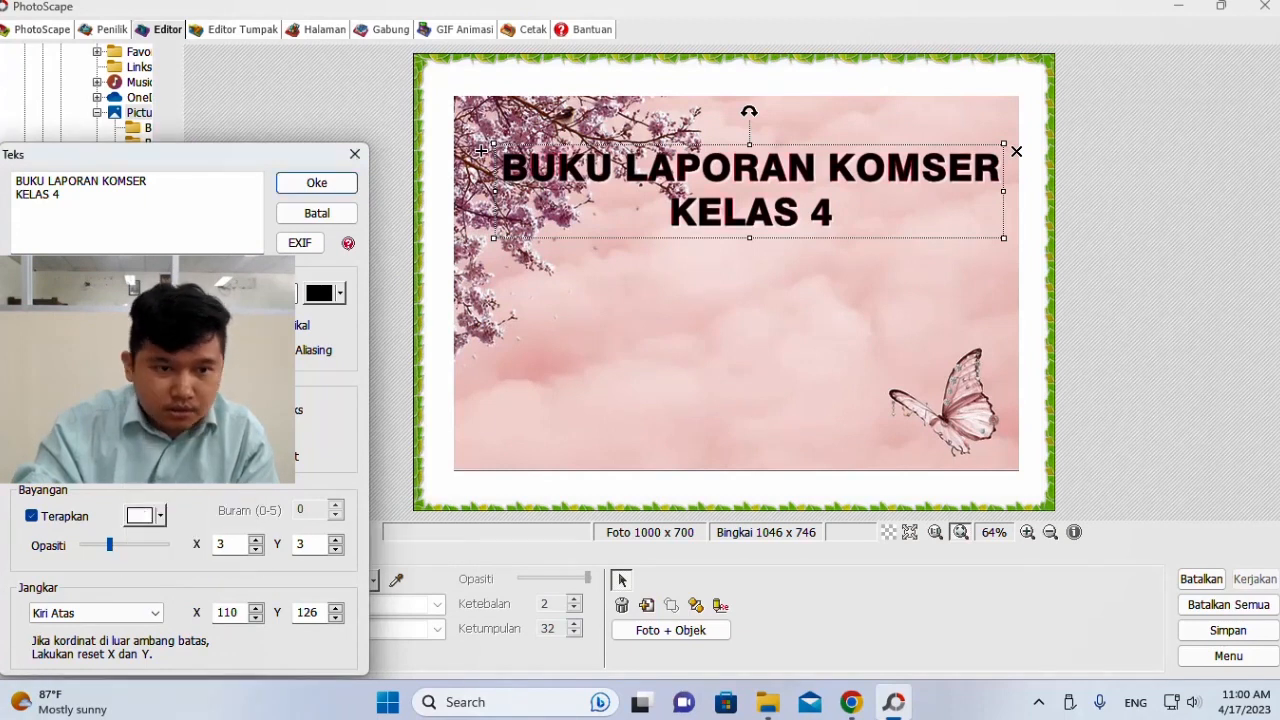
{"action": "left_click", "coordinate": [145, 515]}
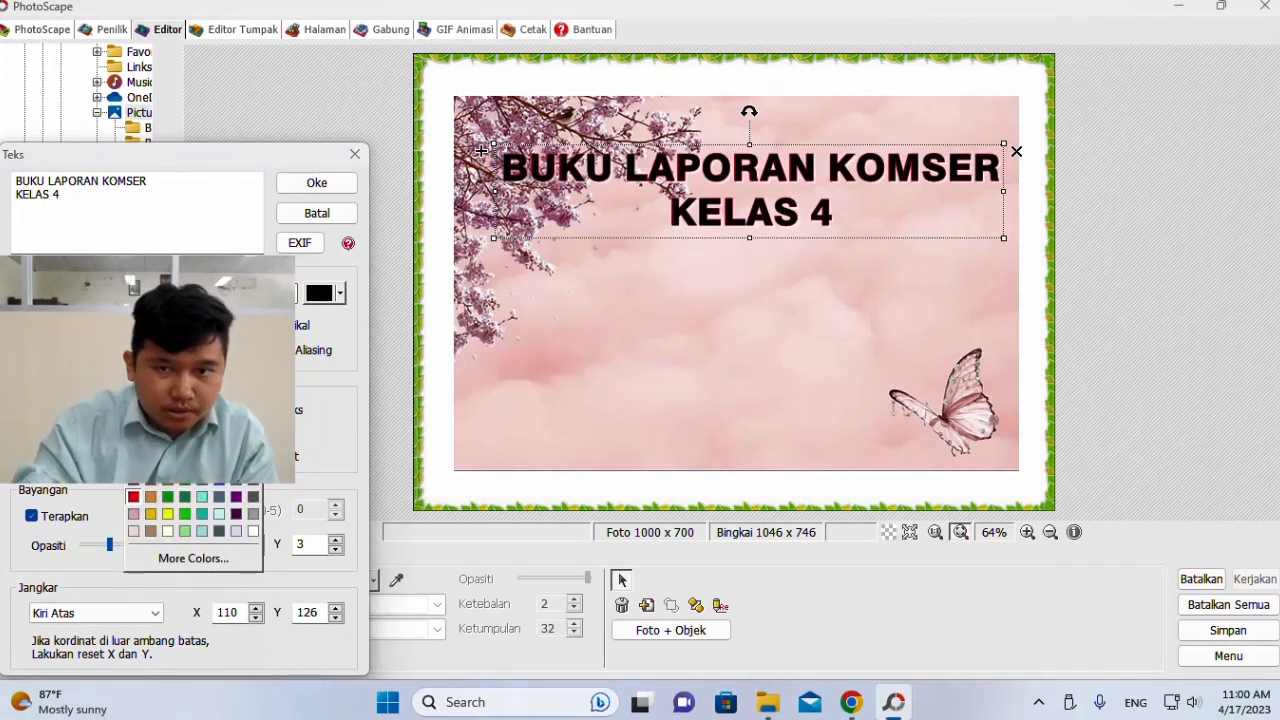
{"action": "left_click", "coordinate": [253, 531]}
{"action": "left_click", "coordinate": [145, 515]}
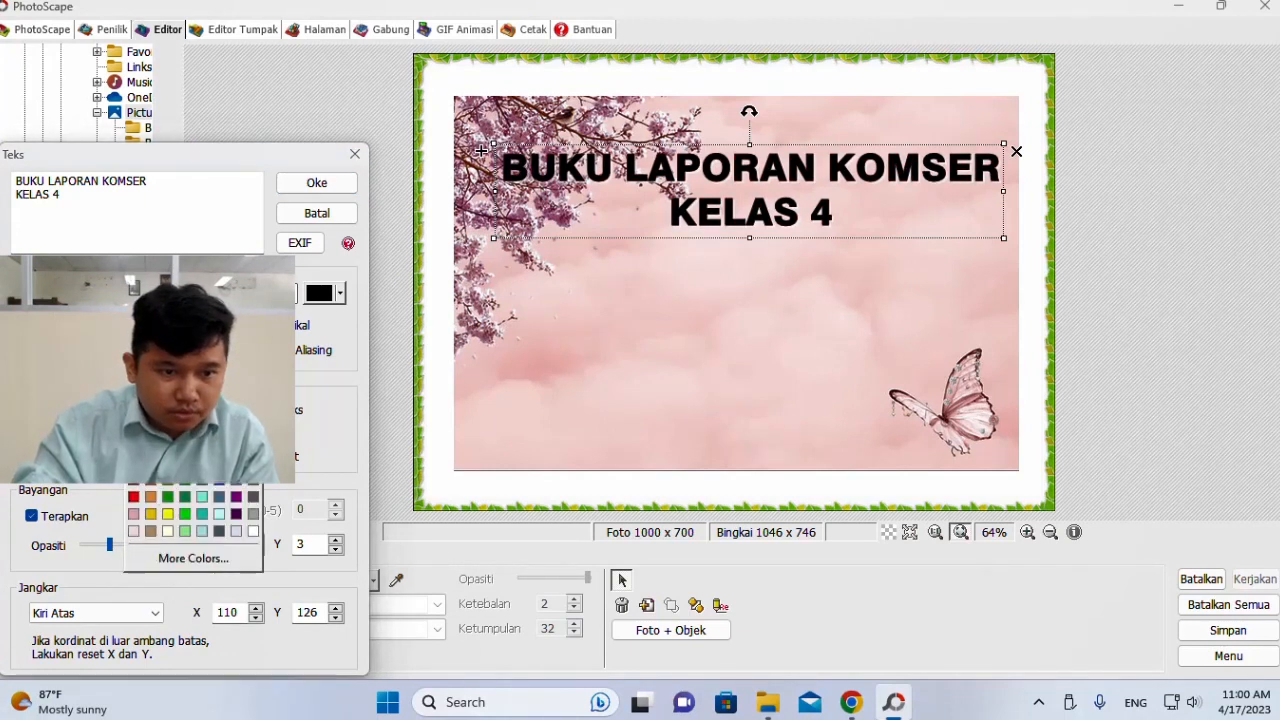
{"action": "left_click", "coordinate": [170, 535]}
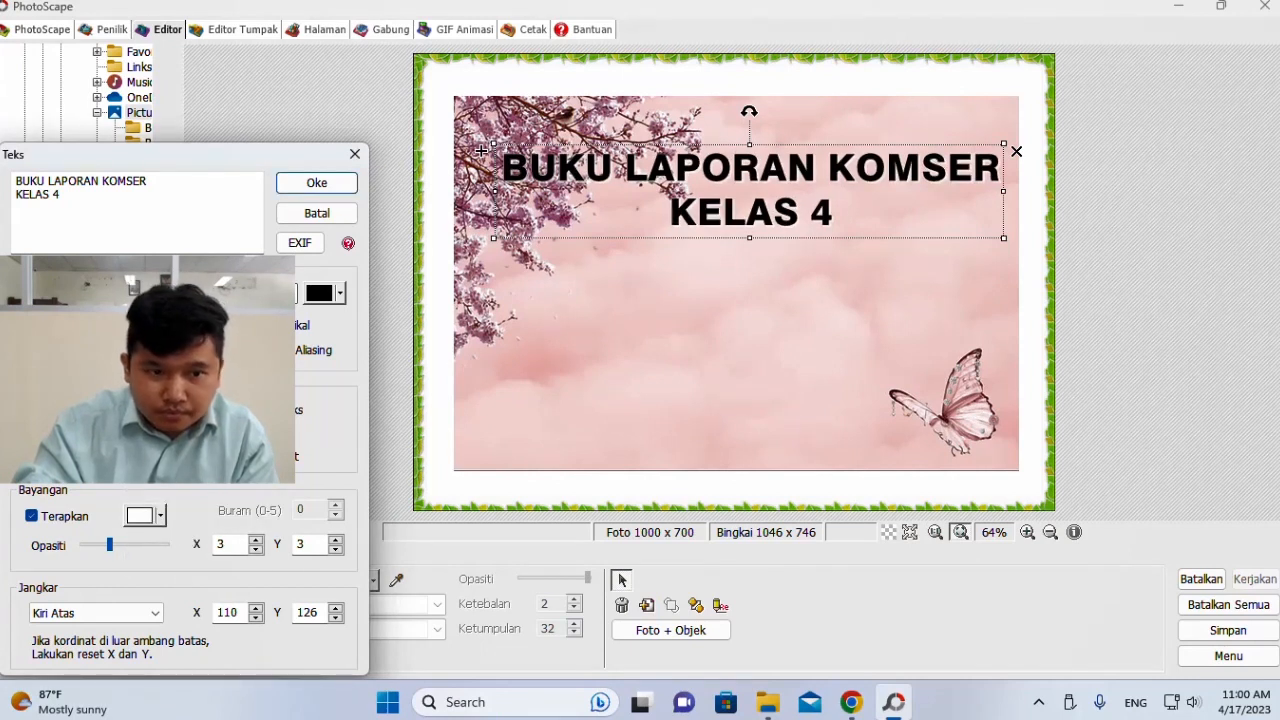
- Apply the title's text settings and deselect the title
{"action": "left_click", "coordinate": [145, 515]}
{"action": "left_click", "coordinate": [253, 531]}
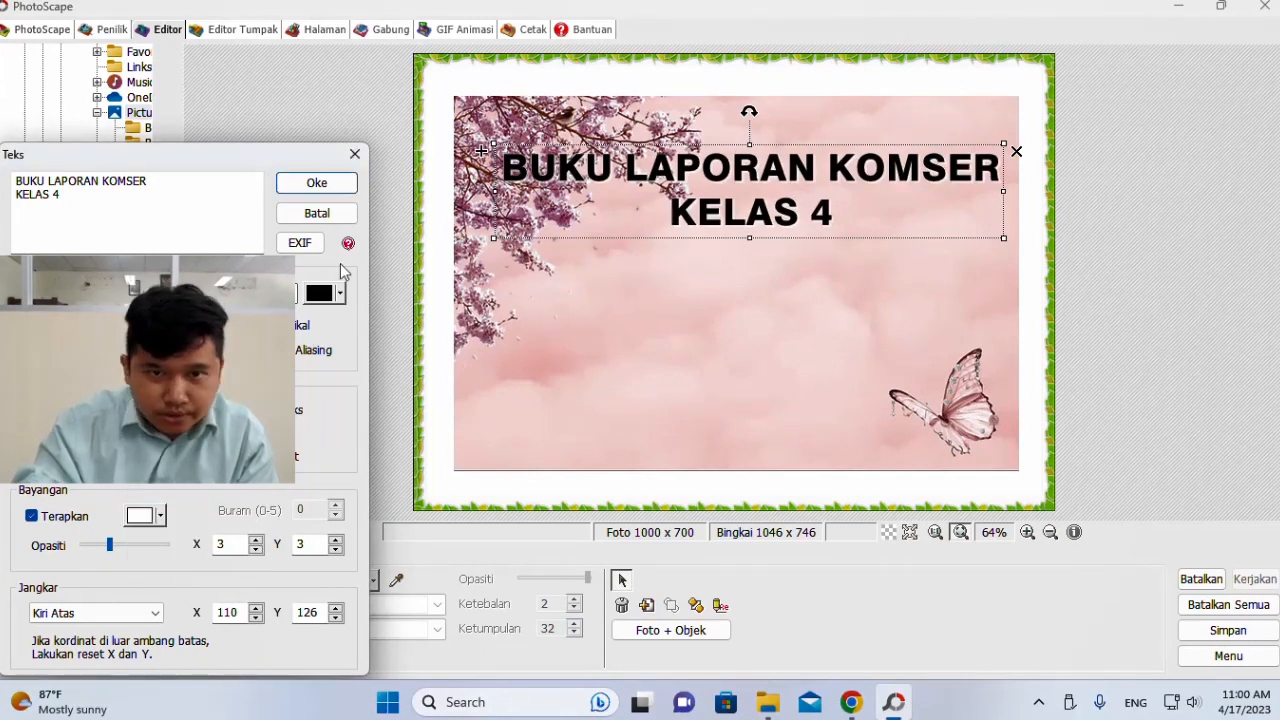
{"action": "left_click", "coordinate": [316, 182]}
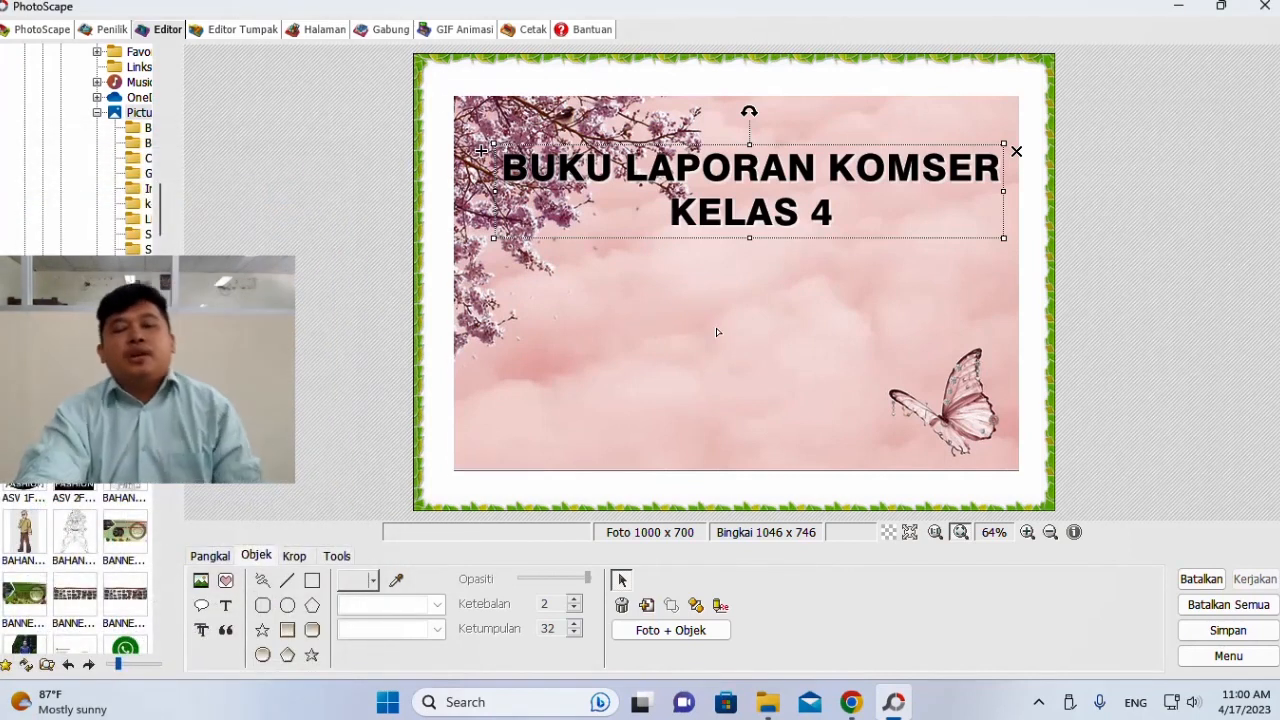
{"action": "left_click", "coordinate": [706, 362]}
{"action": "left_click", "coordinate": [1216, 331]}
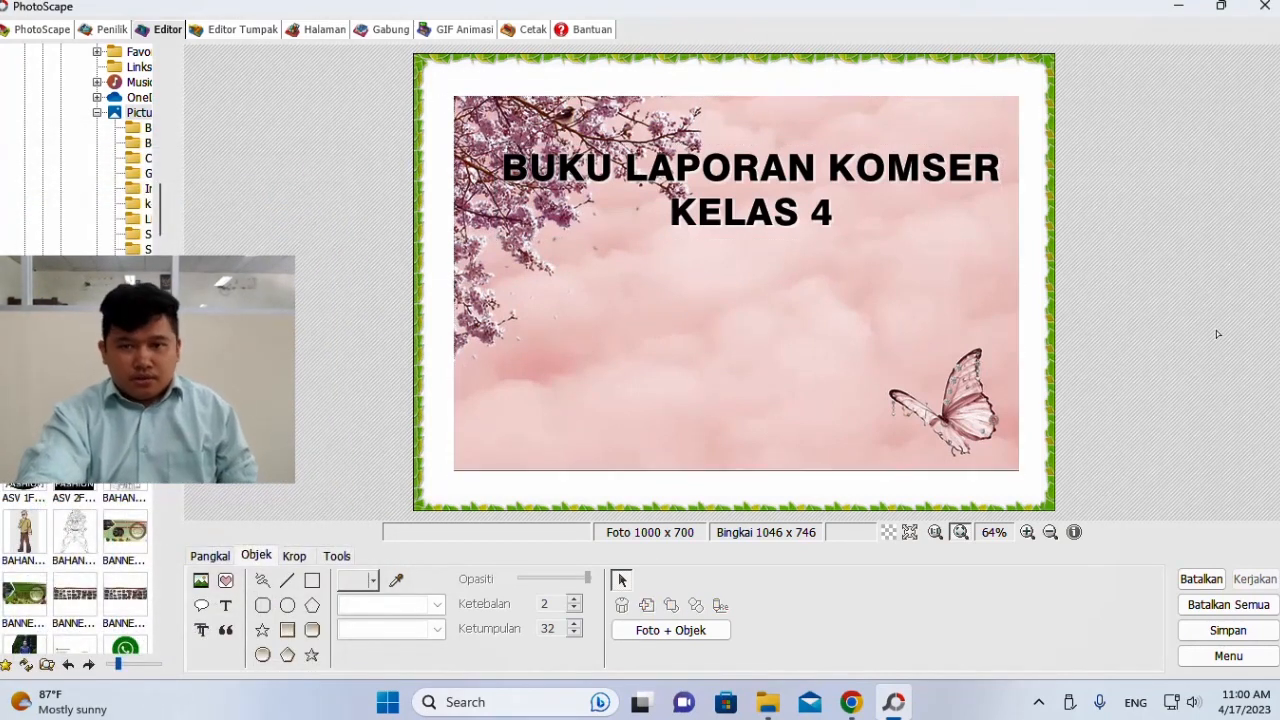
- Add the byline "Oleh :" with the author's name in Sitka Display Semibold and move it to the wallpaper's lower-left corner
{"action": "left_click", "coordinate": [228, 611]}
{"action": "type", "text": "Oleh : Viny"}
{"action": "left_click", "coordinate": [236, 294]}
{"action": "scroll", "coordinate": [180, 400], "scroll_direction": "up", "scroll_amount": 7}
{"action": "left_click", "coordinate": [100, 332]}
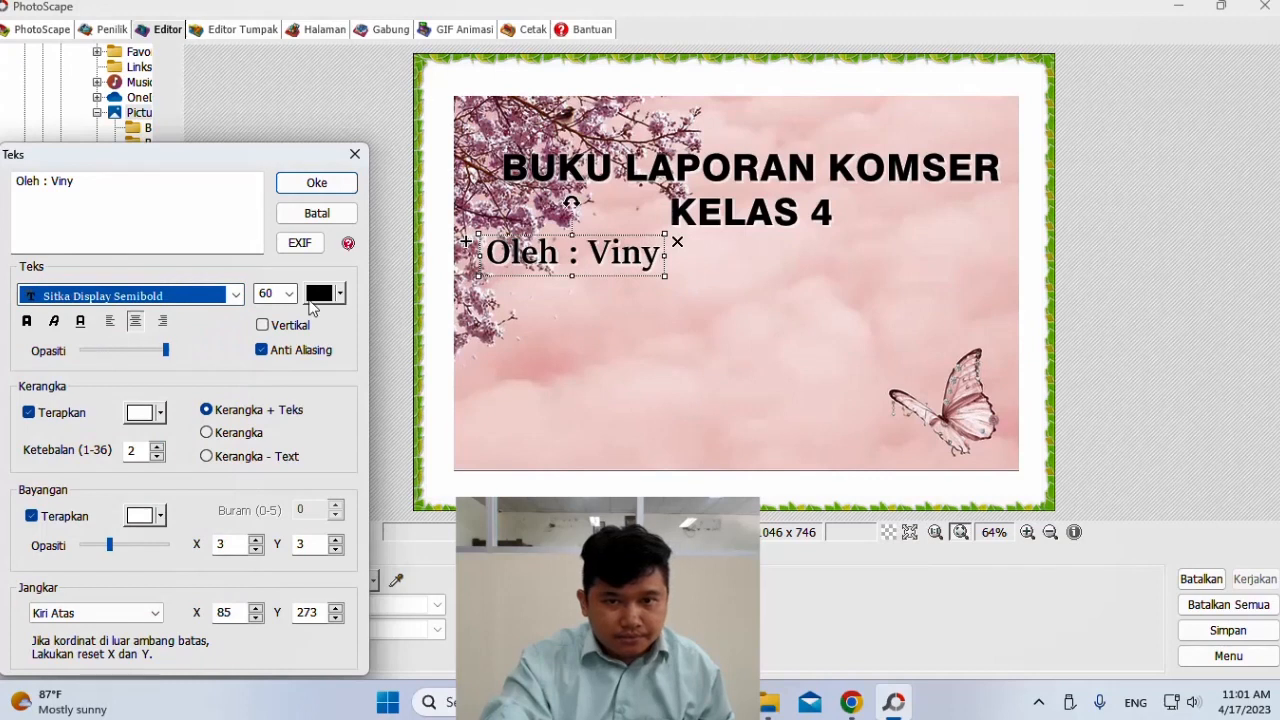
{"action": "left_click", "coordinate": [316, 183]}
{"action": "left_click_drag", "start_coordinate": [608, 265], "coordinate": [589, 464]}
{"action": "left_click", "coordinate": [1008, 385]}
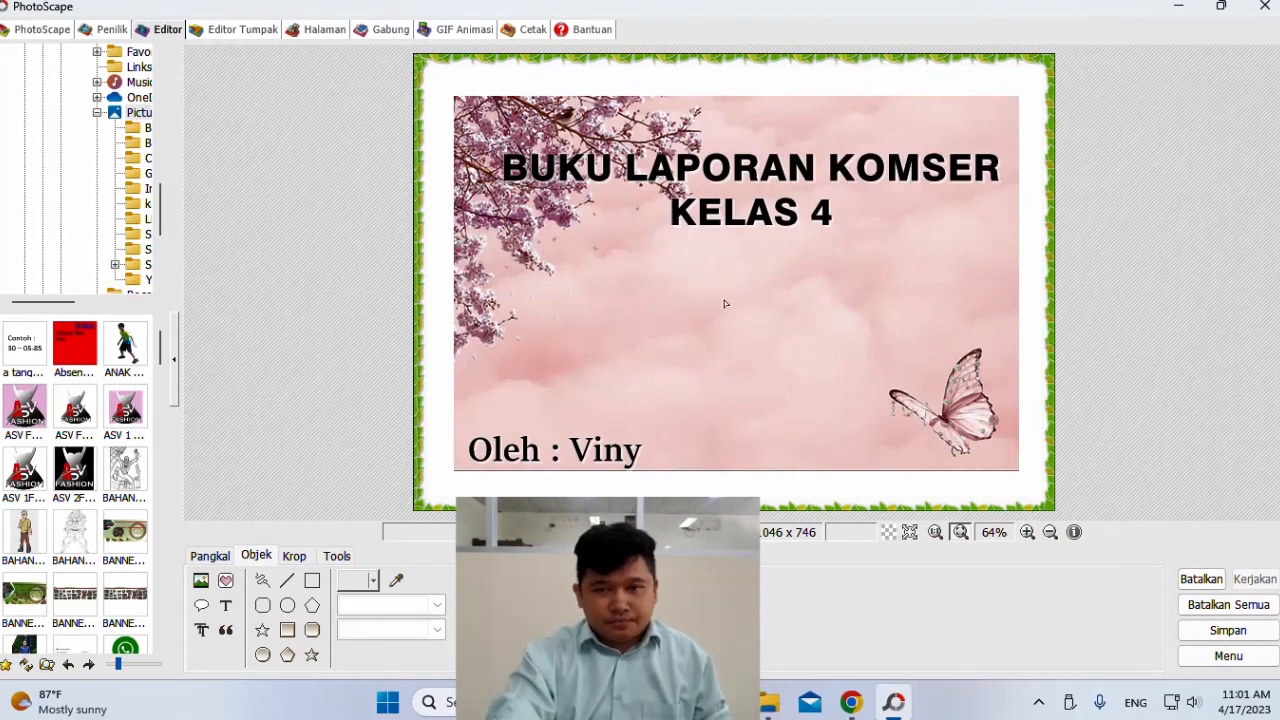
- Insert the photo IMG_9279.JPG from the BUKU KOMSER folder at opacity 255
{"action": "left_click", "coordinate": [201, 581]}
{"action": "left_click", "coordinate": [259, 558]}
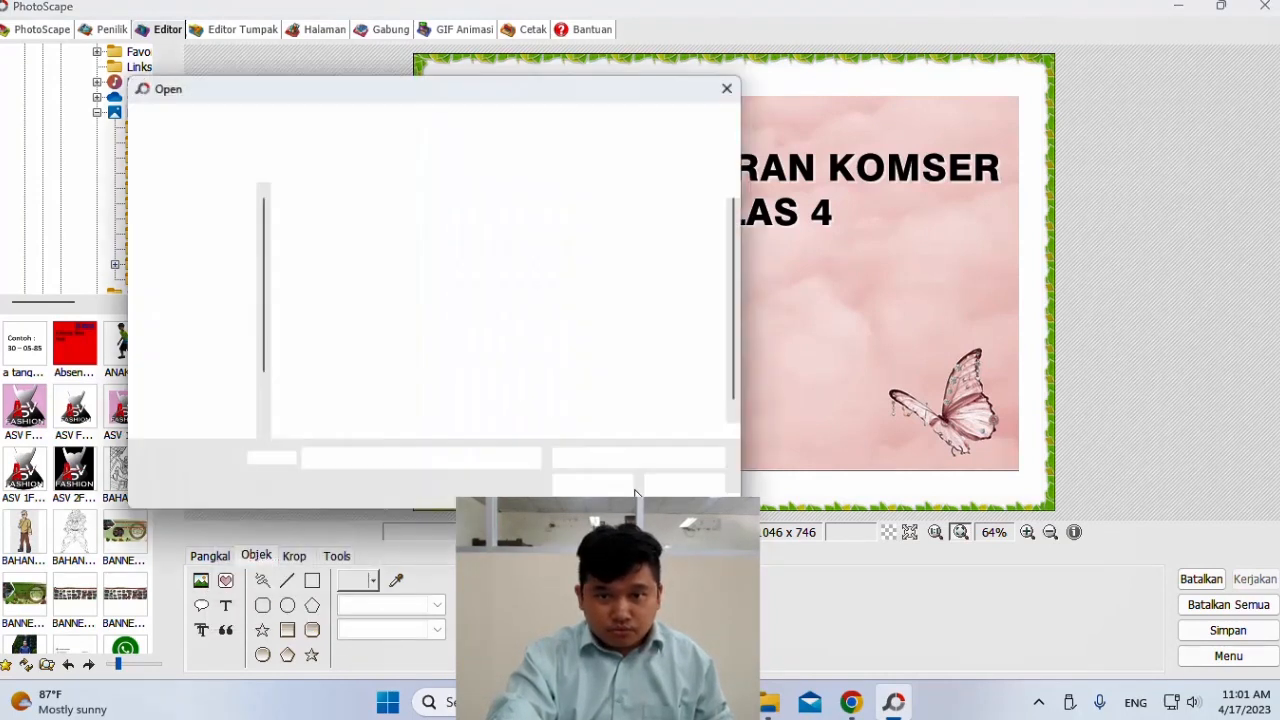
{"action": "left_click", "coordinate": [560, 245]}
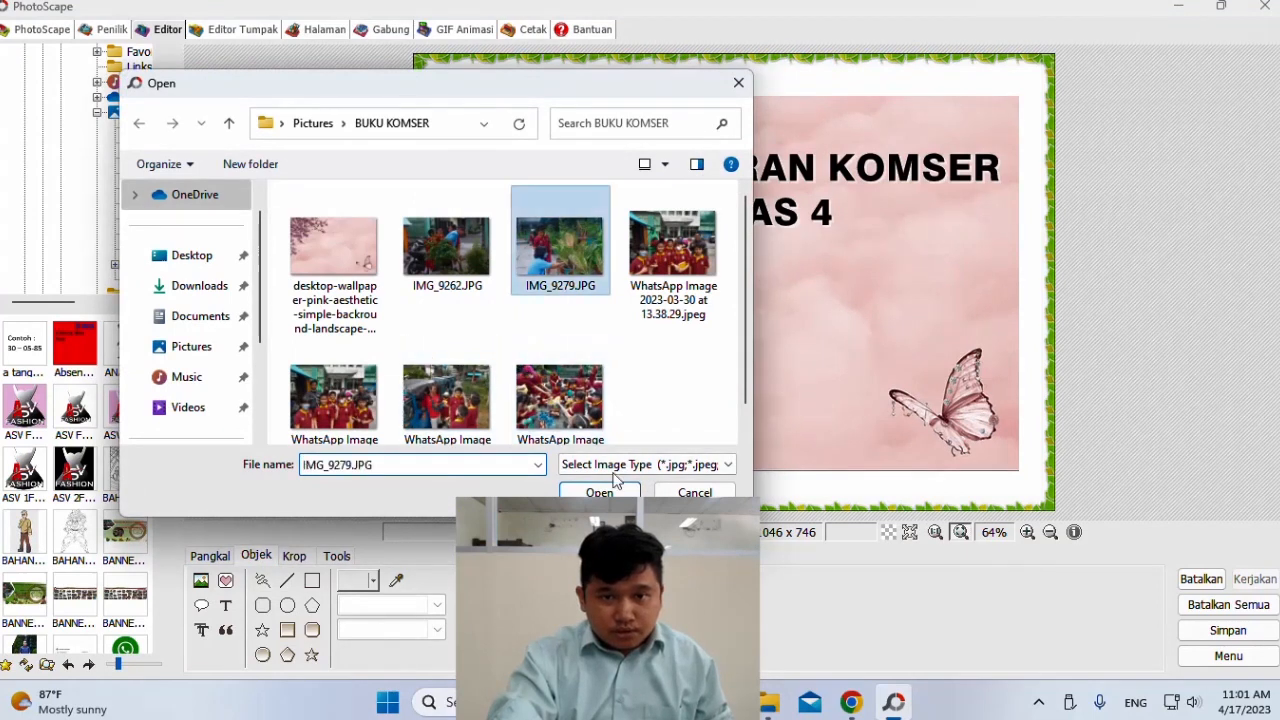
{"action": "left_click", "coordinate": [605, 490]}
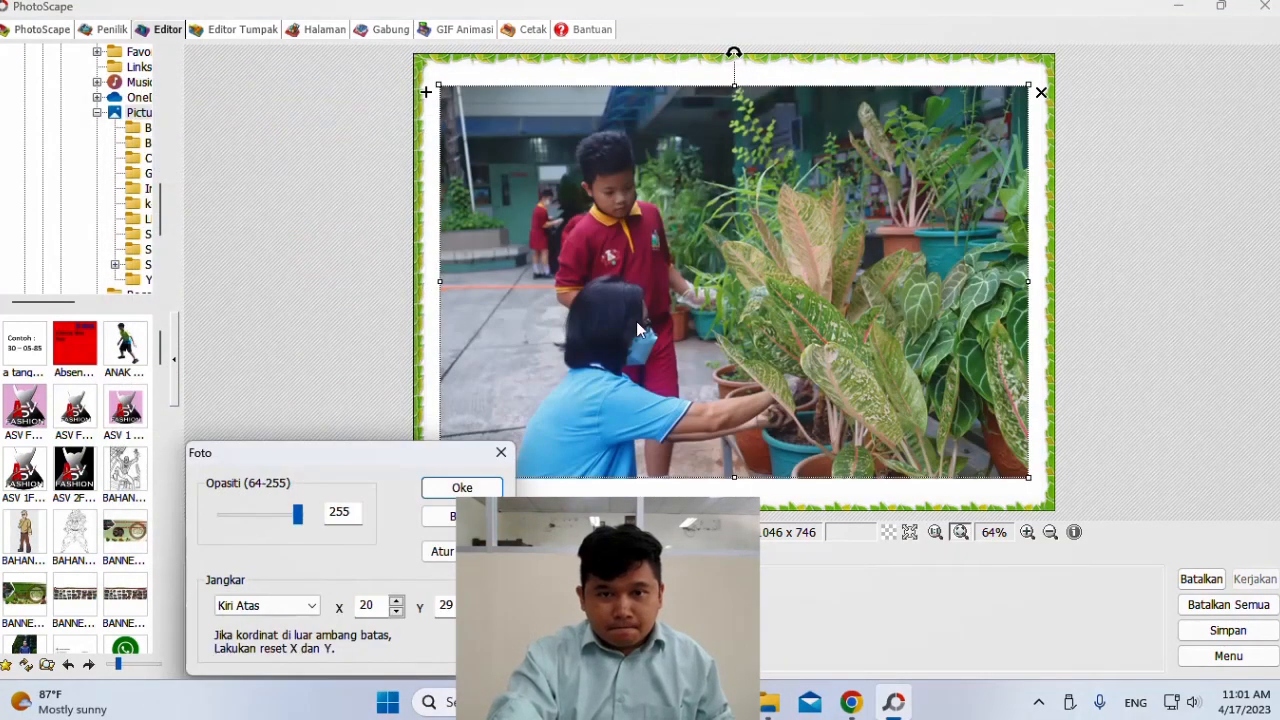
{"action": "left_click", "coordinate": [461, 487]}
- Shrink the inserted photo, place it below the title on the left half of the wallpaper, and deselect it
{"action": "left_click_drag", "start_coordinate": [438, 86], "coordinate": [804, 323]}
{"action": "left_click_drag", "start_coordinate": [874, 389], "coordinate": [592, 298]}
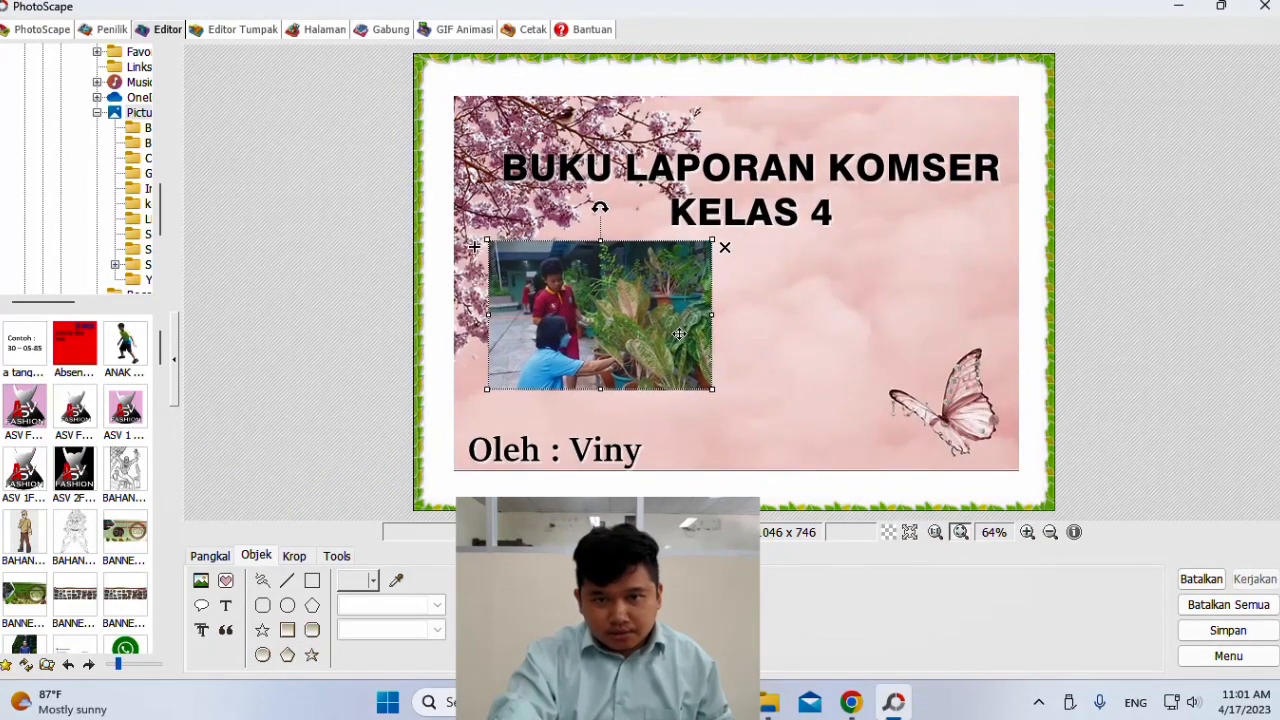
{"action": "left_click", "coordinate": [750, 329]}
{"action": "left_click", "coordinate": [780, 323]}
{"action": "left_click", "coordinate": [730, 340]}
- Try a freehand curve along the right side of the photo and undo it
{"action": "left_click", "coordinate": [287, 629]}
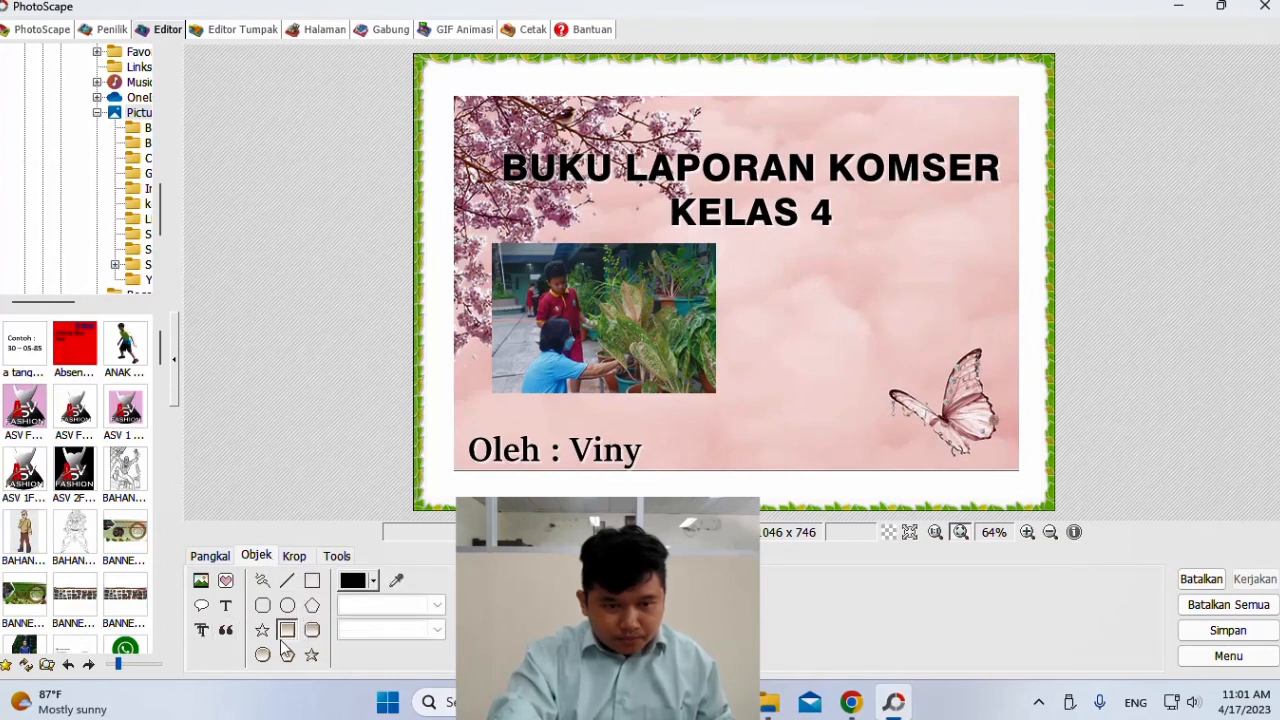
{"action": "left_click", "coordinate": [268, 588]}
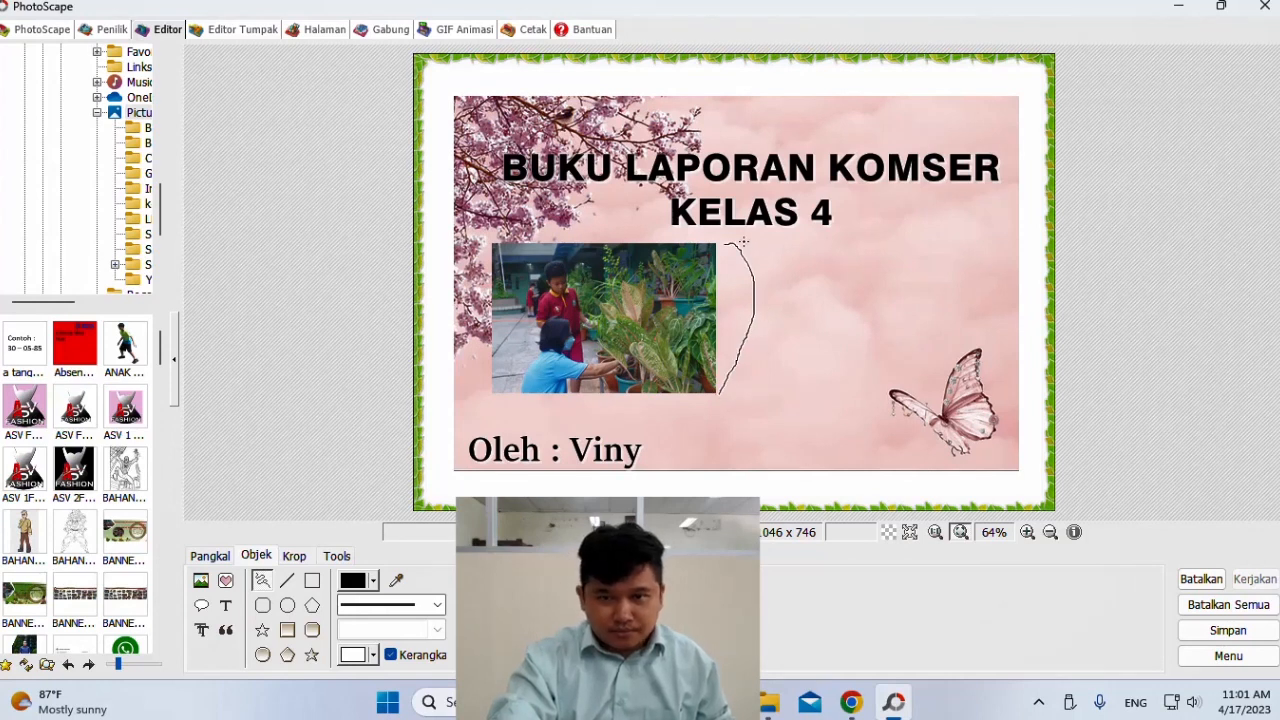
{"action": "key", "text": "ctrl+z"}
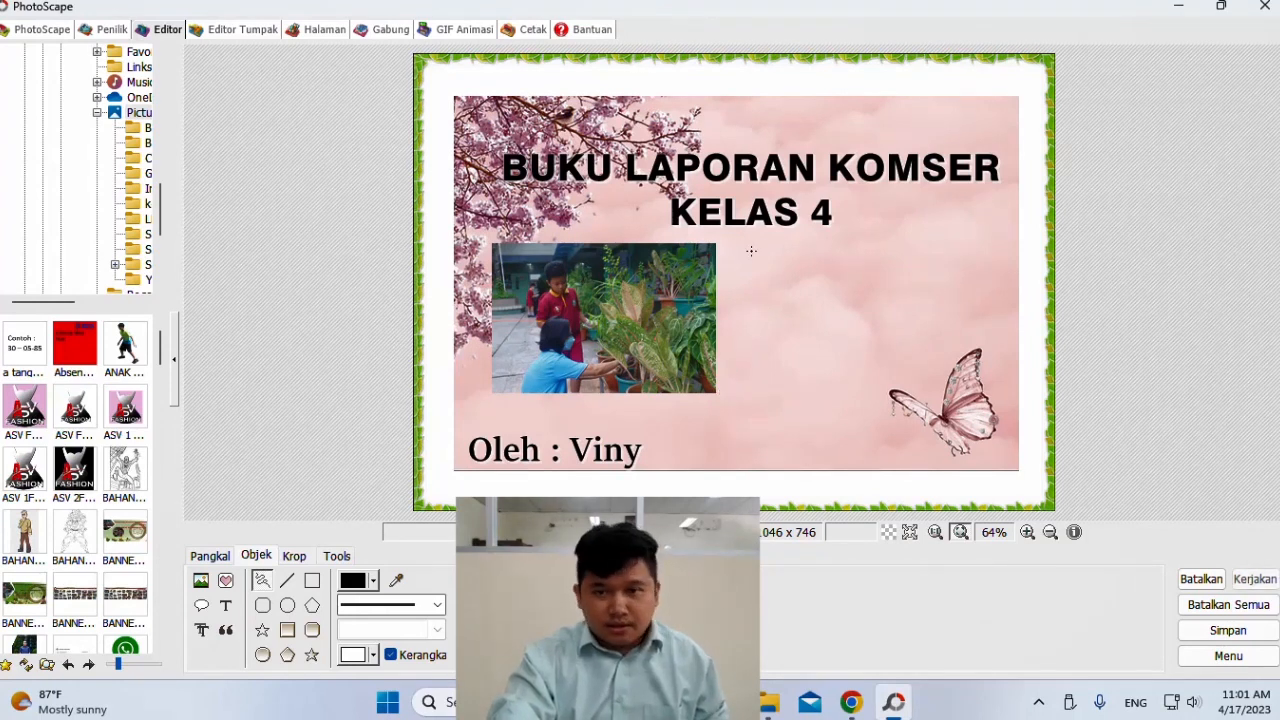
- Try a vertical arrow line beside the photo's right edge, choose the plain line style, and undo the arrow
{"action": "left_click", "coordinate": [287, 580]}
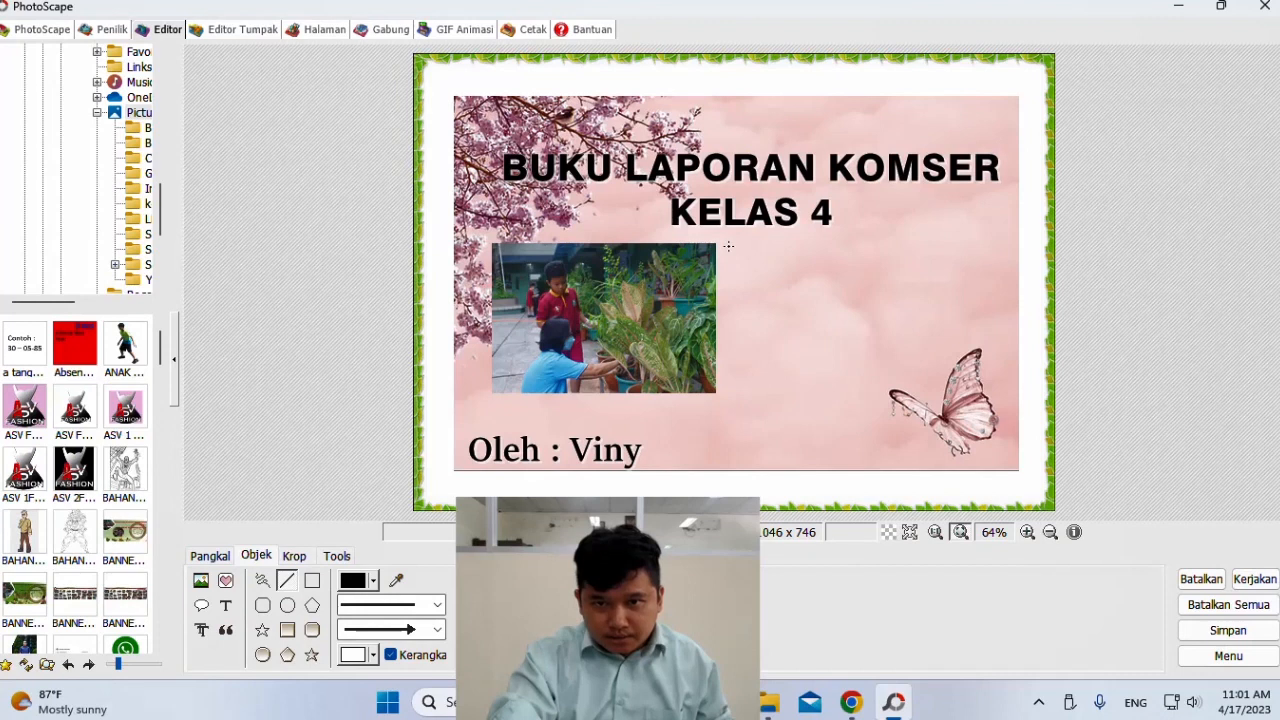
{"action": "left_click_drag", "start_coordinate": [738, 351], "coordinate": [728, 397]}
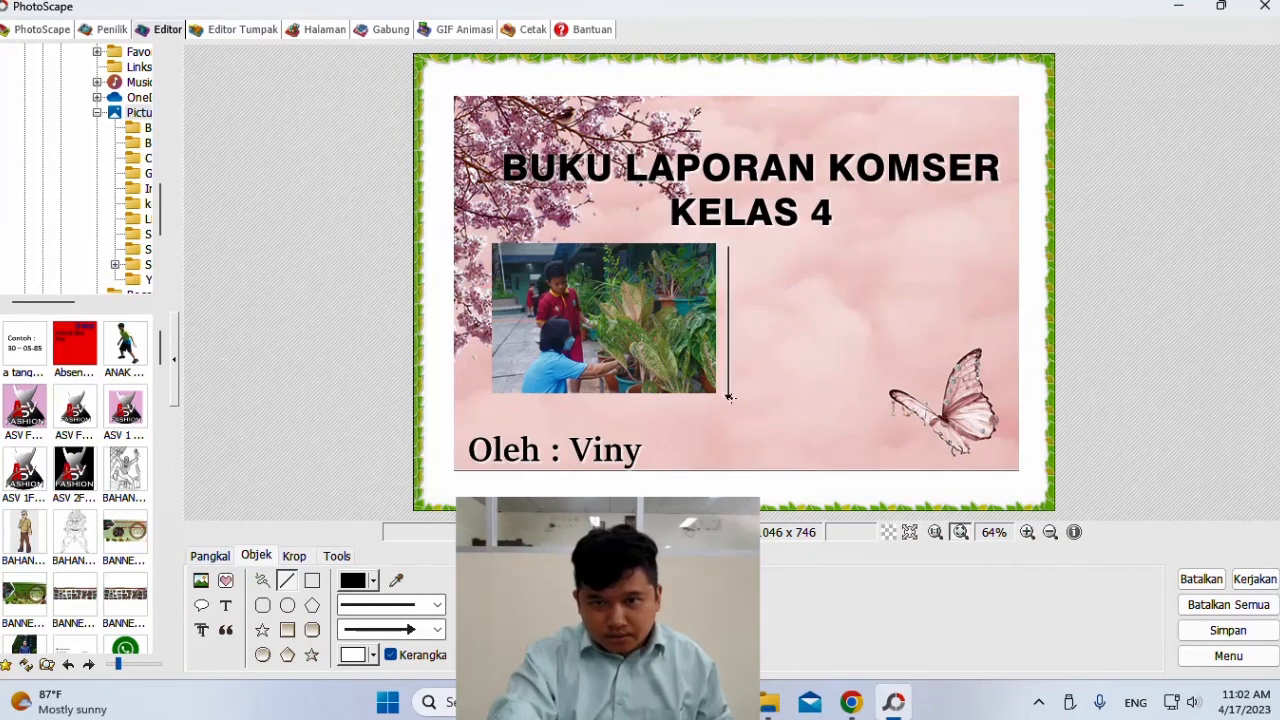
{"action": "left_click", "coordinate": [437, 606]}
{"action": "left_click", "coordinate": [440, 610]}
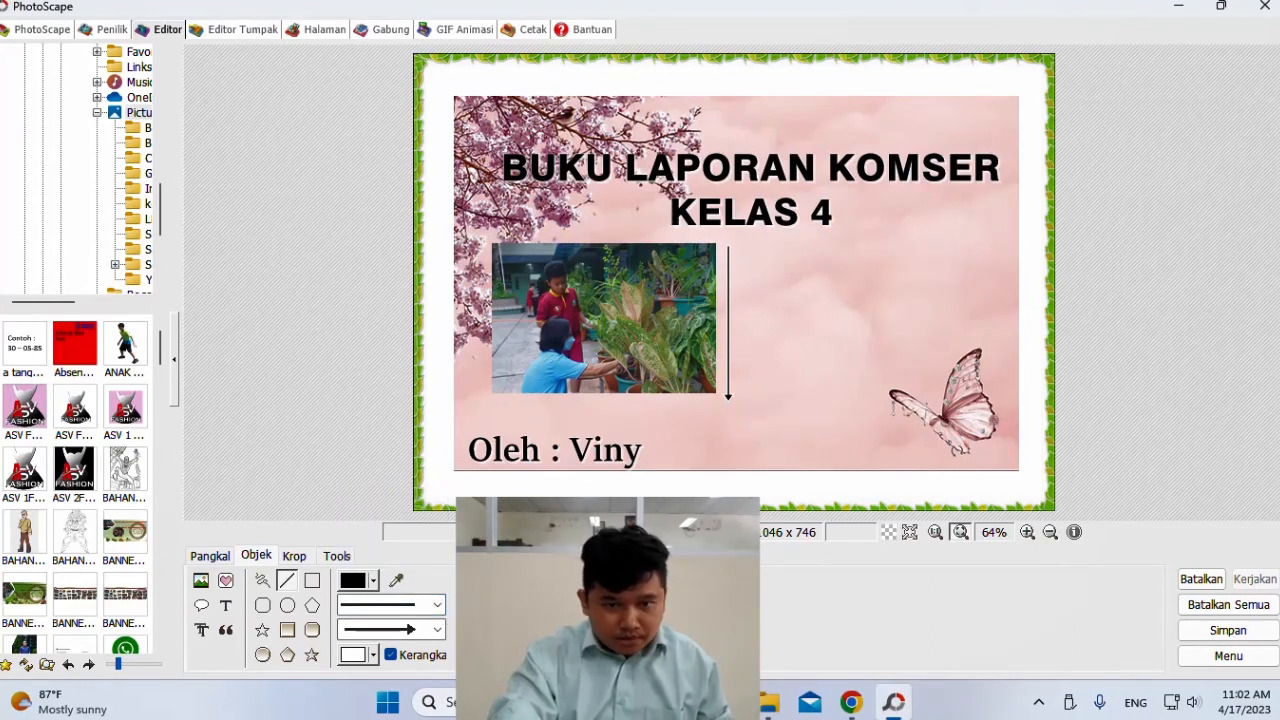
{"action": "left_click", "coordinate": [285, 583]}
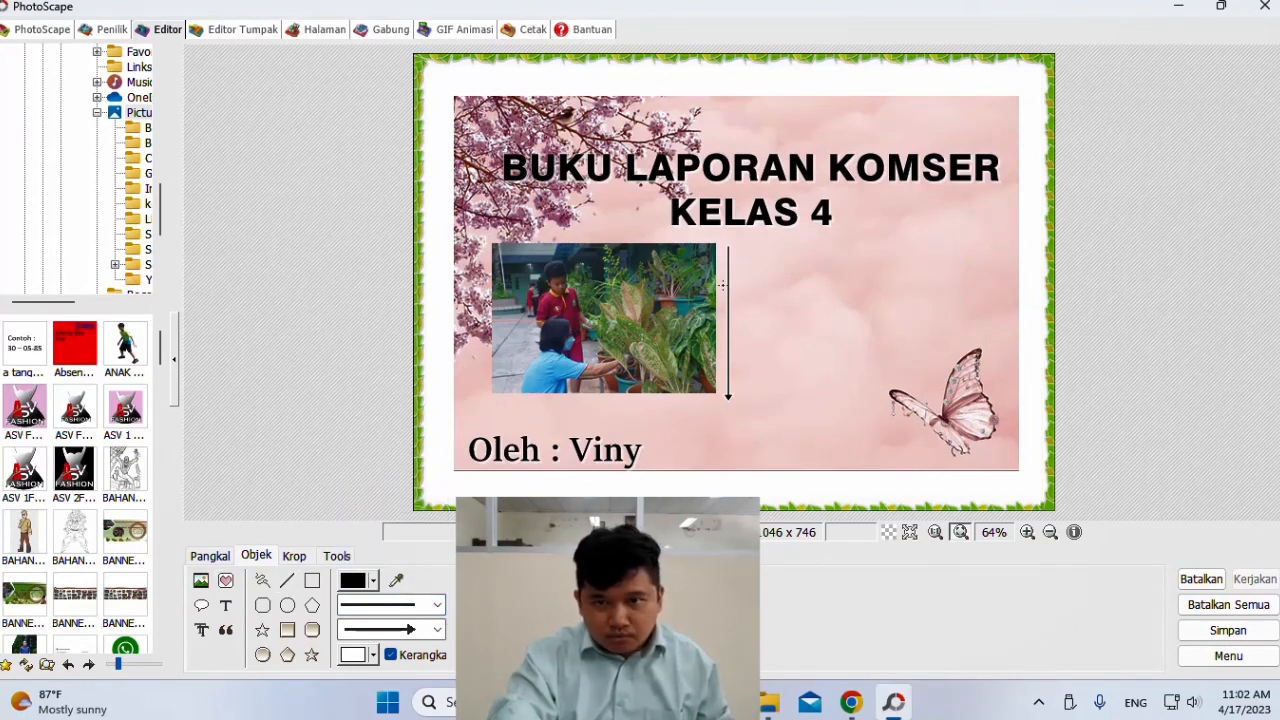
{"action": "left_click", "coordinate": [439, 629]}
{"action": "left_click", "coordinate": [393, 457]}
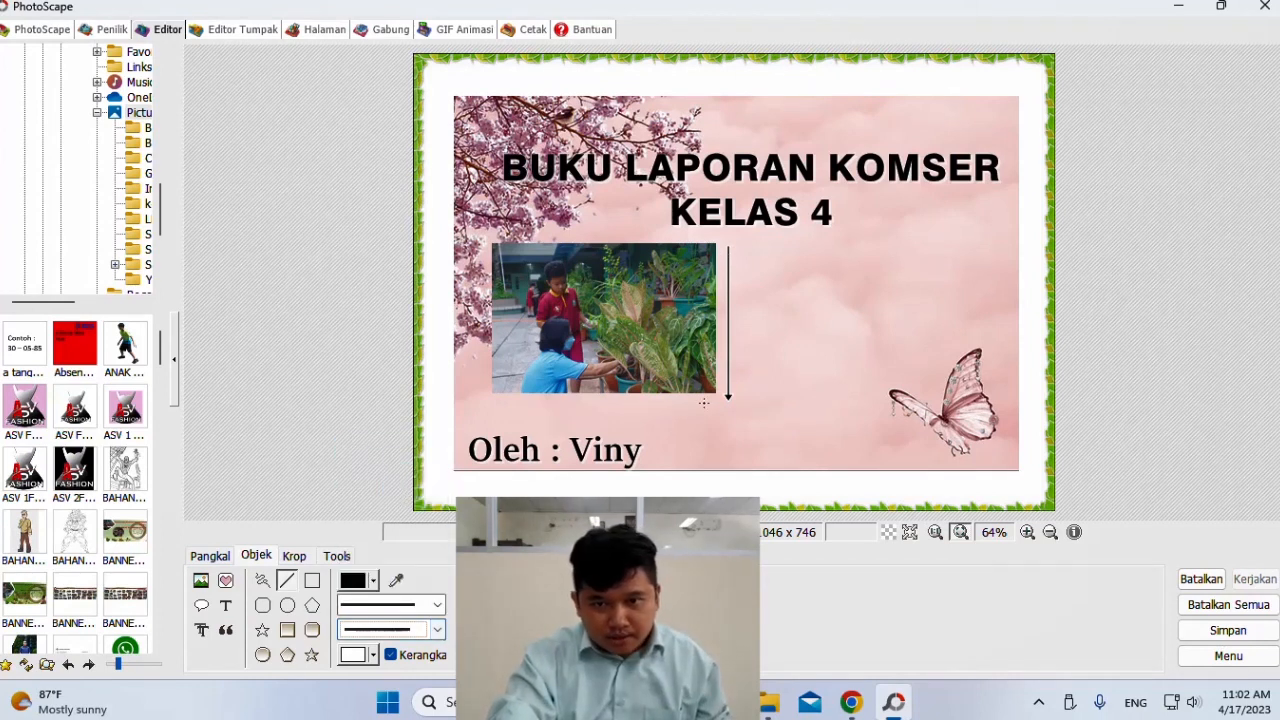
{"action": "key", "text": "ctrl+z"}
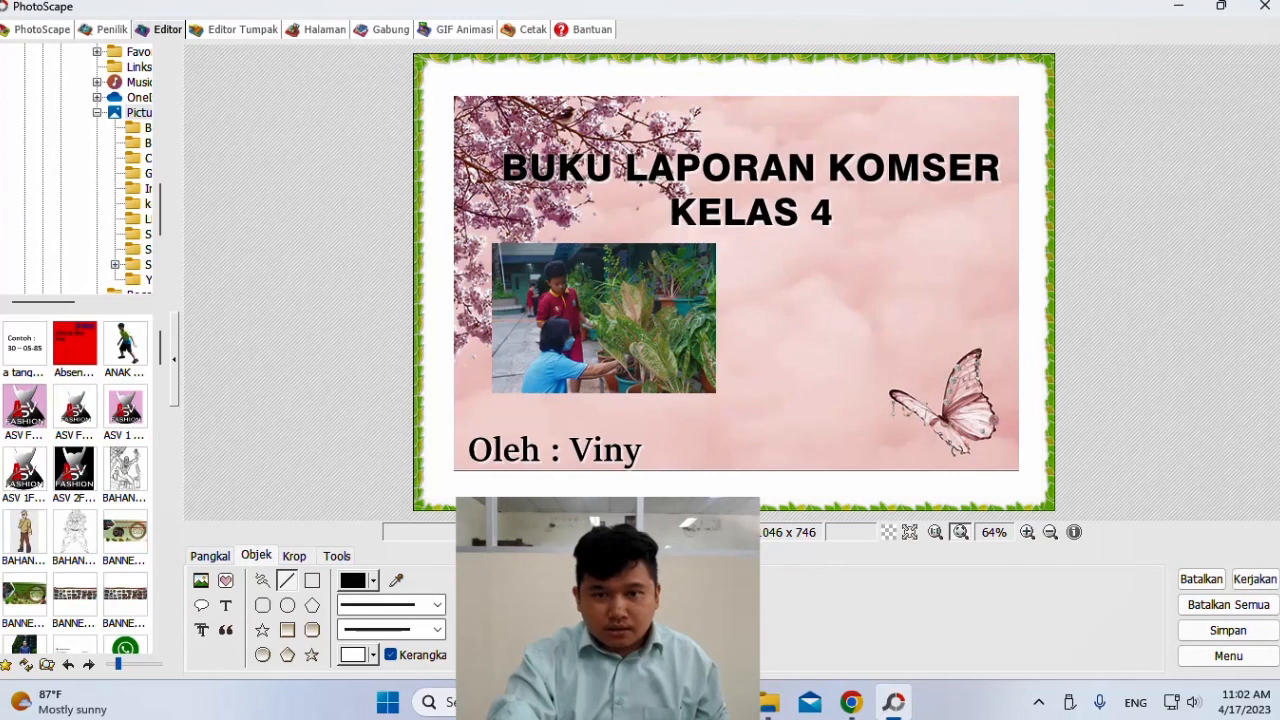
- Use the plain line style without arrowheads and draw a thick black vertical line with white outline along the photo's right edge
{"action": "left_click", "coordinate": [437, 629]}
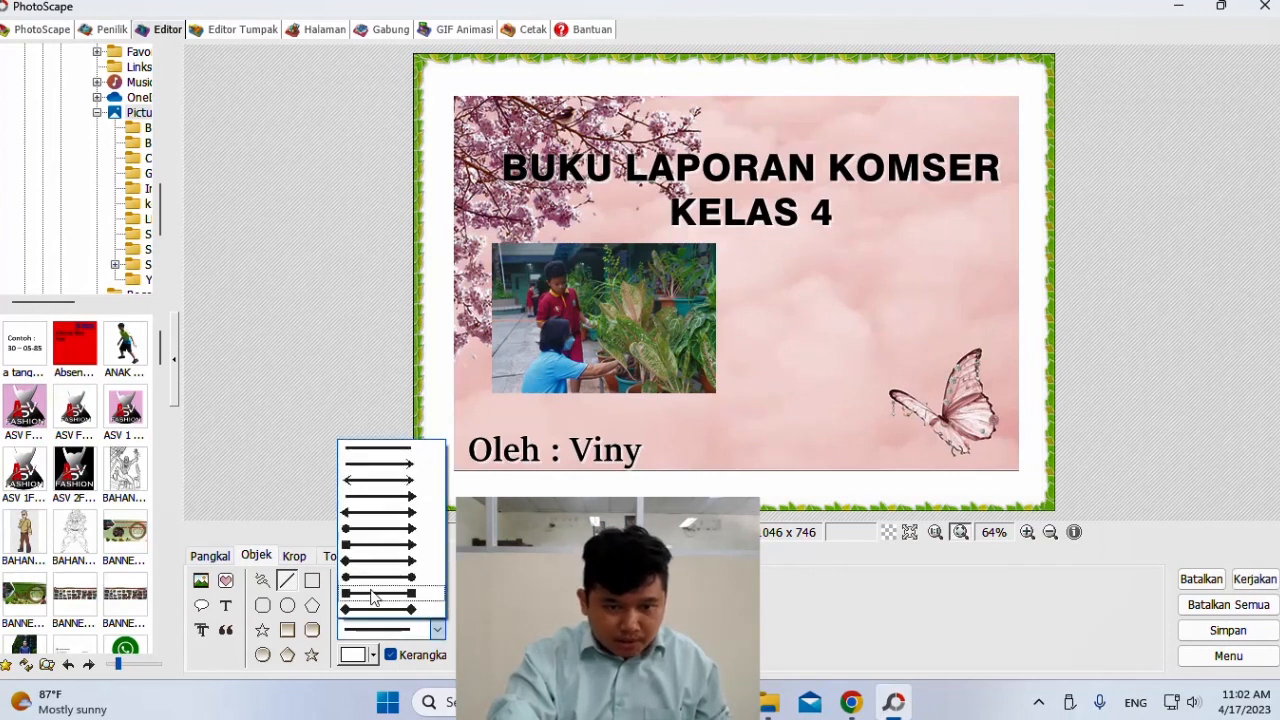
{"action": "left_click", "coordinate": [394, 453]}
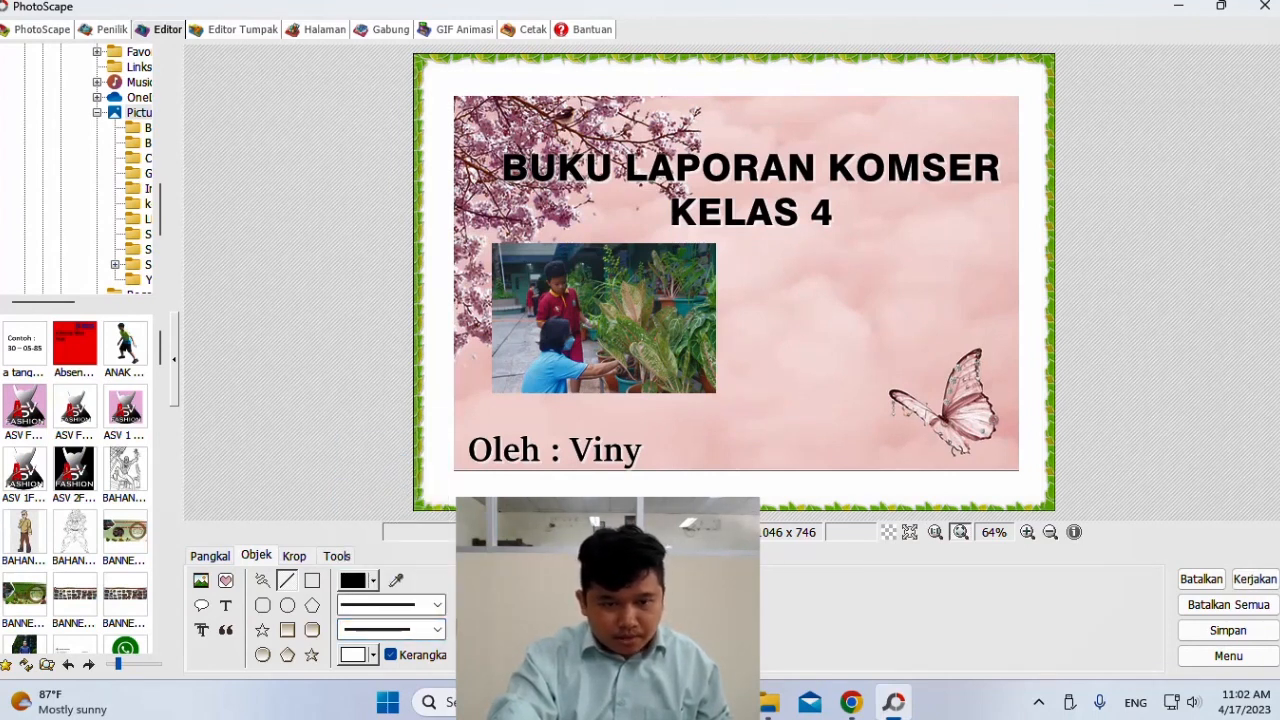
{"action": "left_click", "coordinate": [437, 629]}
{"action": "left_click", "coordinate": [390, 490]}
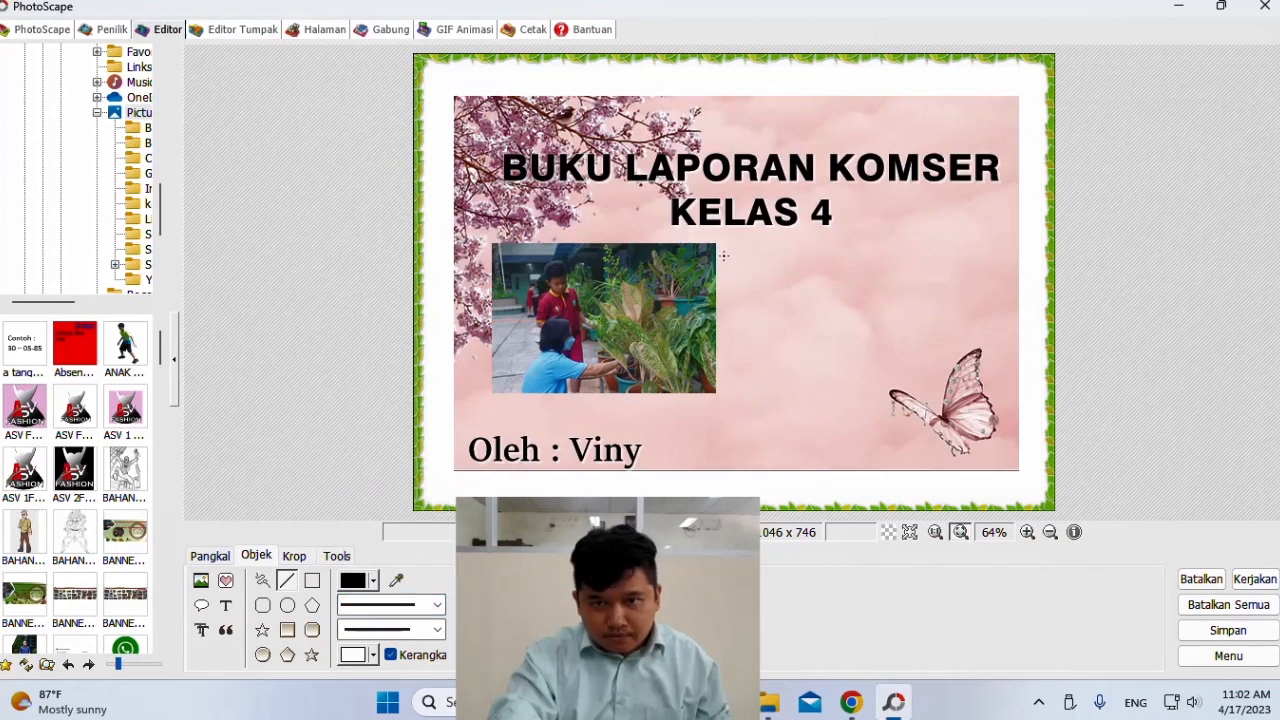
{"action": "left_click_drag", "start_coordinate": [729, 323], "coordinate": [727, 393]}
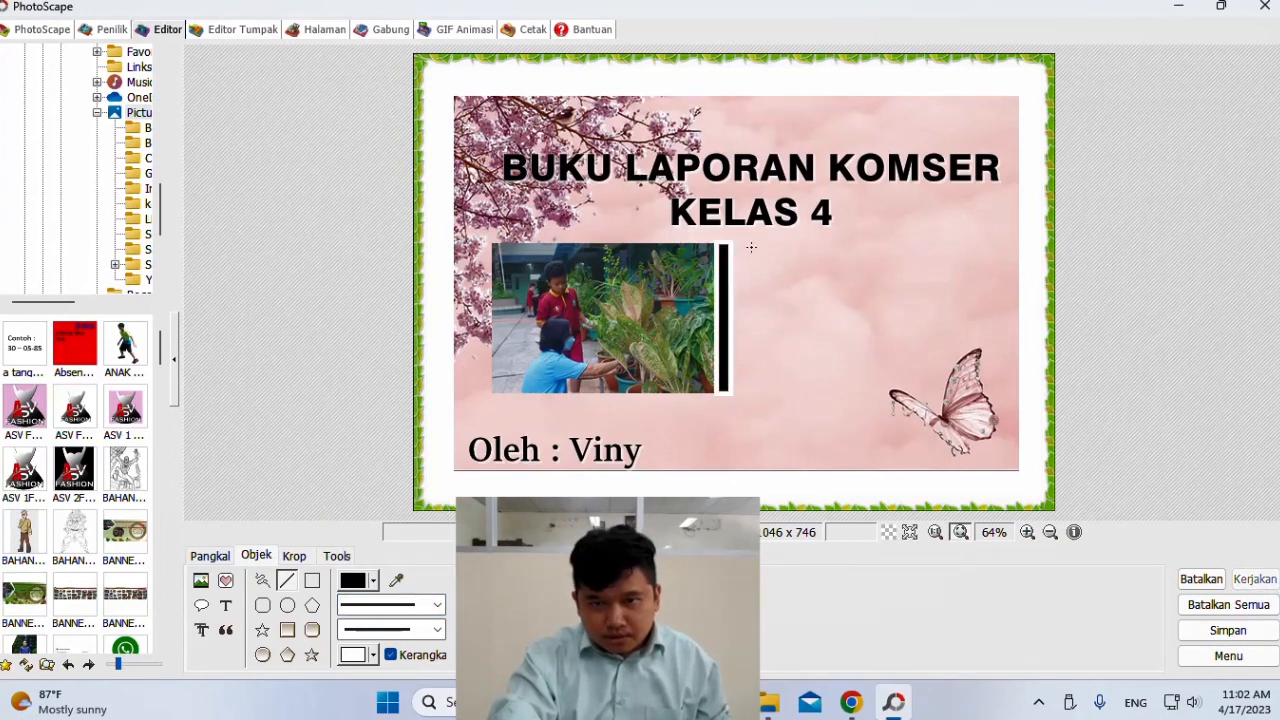
- Draw four progressively shorter vertical lines to the right of the first one, redrawing the last one with a wider gap
{"action": "left_click_drag", "start_coordinate": [755, 382], "coordinate": [755, 390]}
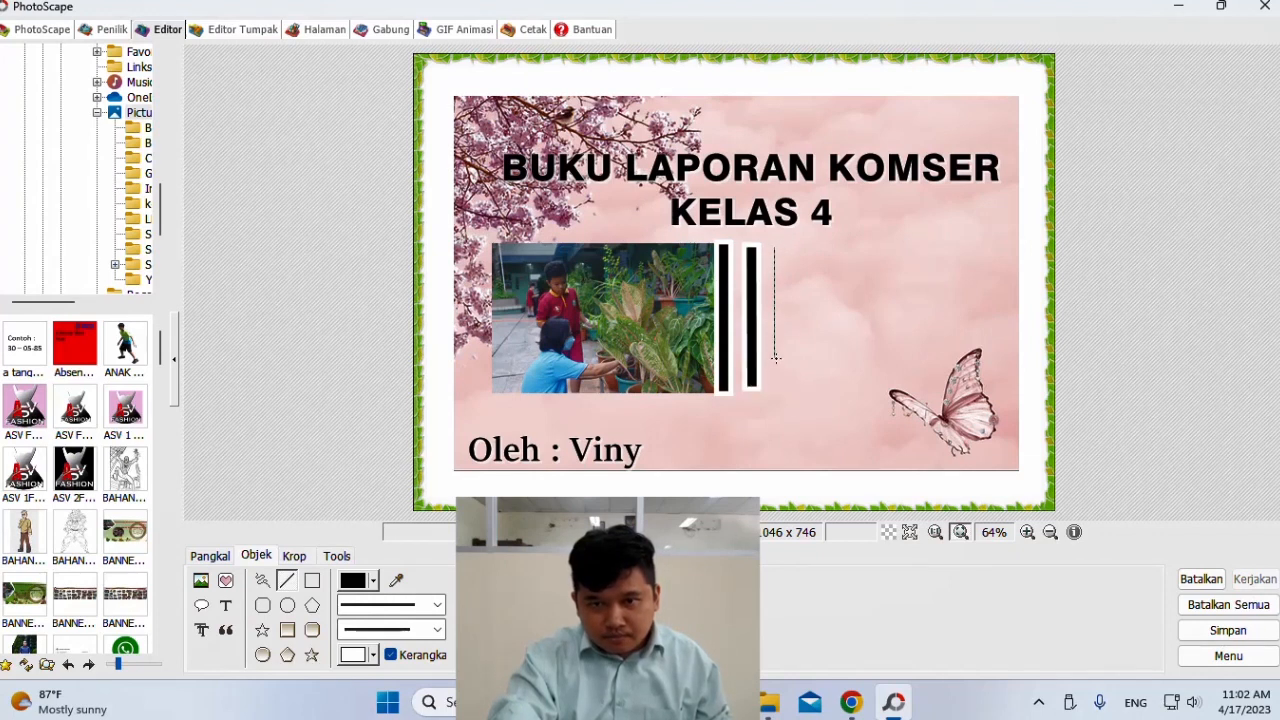
{"action": "left_click_drag", "start_coordinate": [773, 375], "coordinate": [774, 378]}
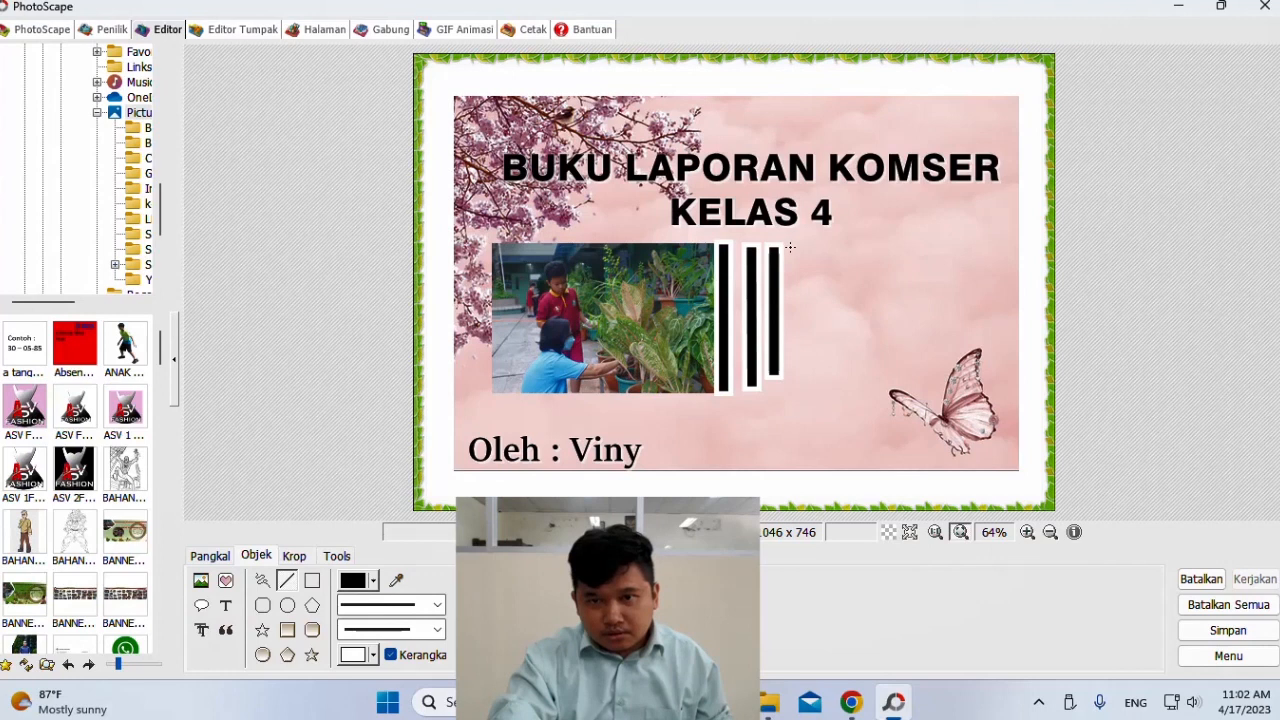
{"action": "left_click_drag", "start_coordinate": [794, 363], "coordinate": [804, 345]}
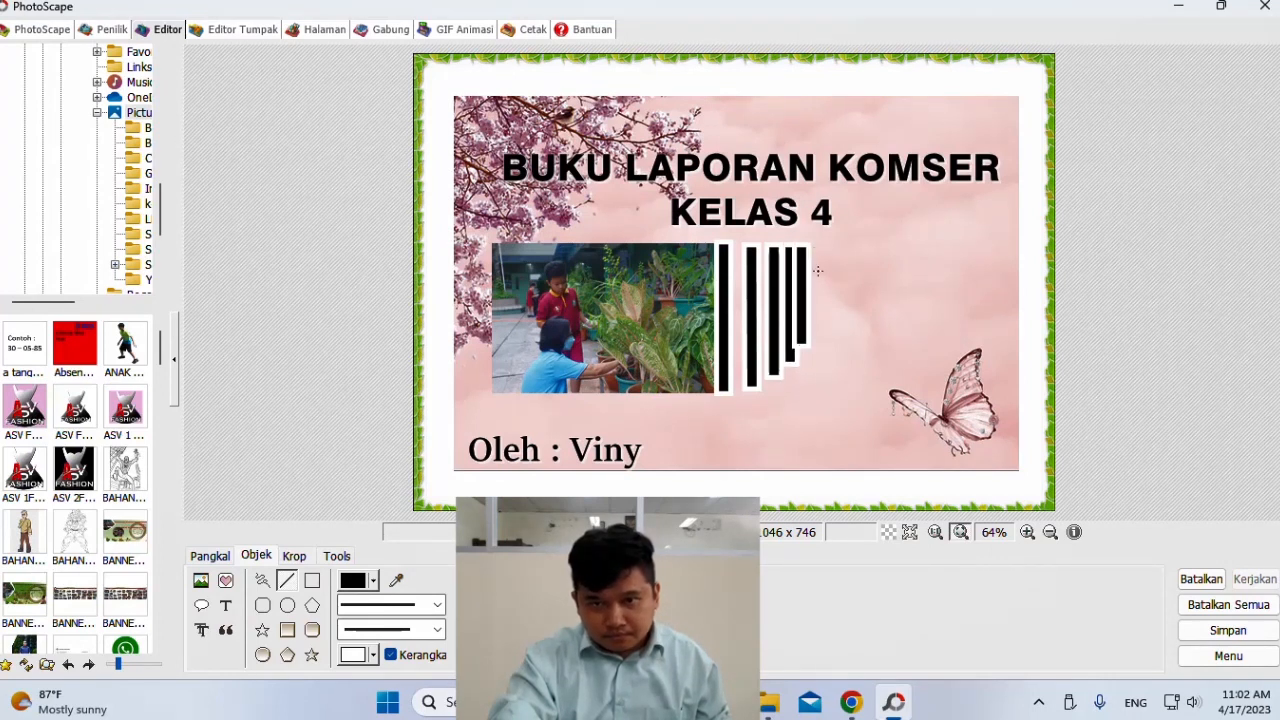
{"action": "key", "text": "ctrl+z"}
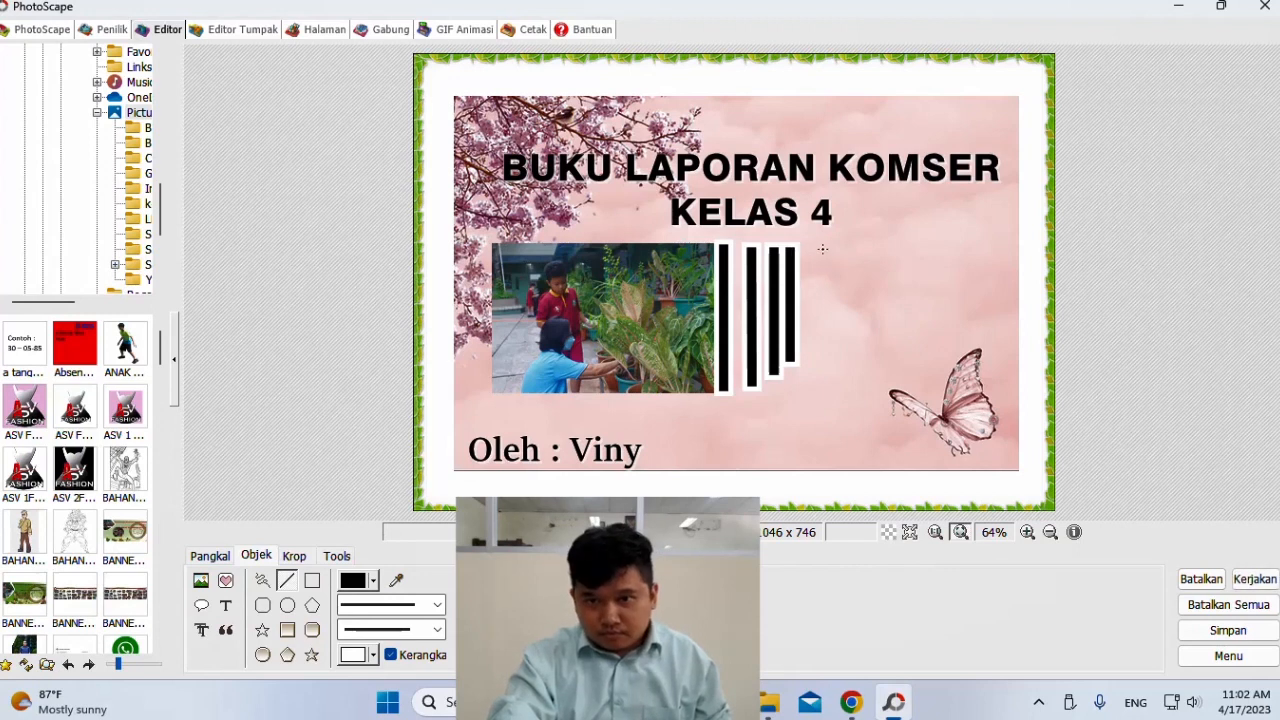
{"action": "left_click_drag", "start_coordinate": [819, 346], "coordinate": [820, 346]}
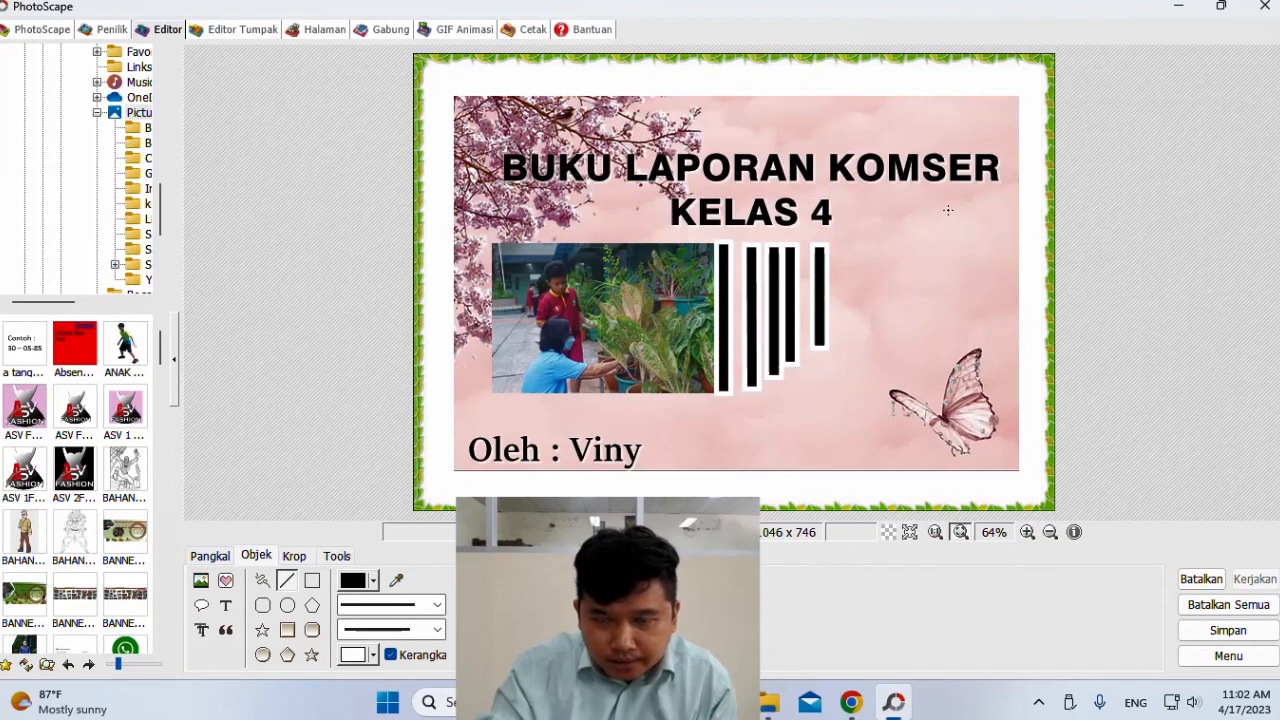
- Start saving the cover under a new file name and create a folder named HASIL BUKU KOMSER in Pictures
{"action": "left_click", "coordinate": [1225, 631]}
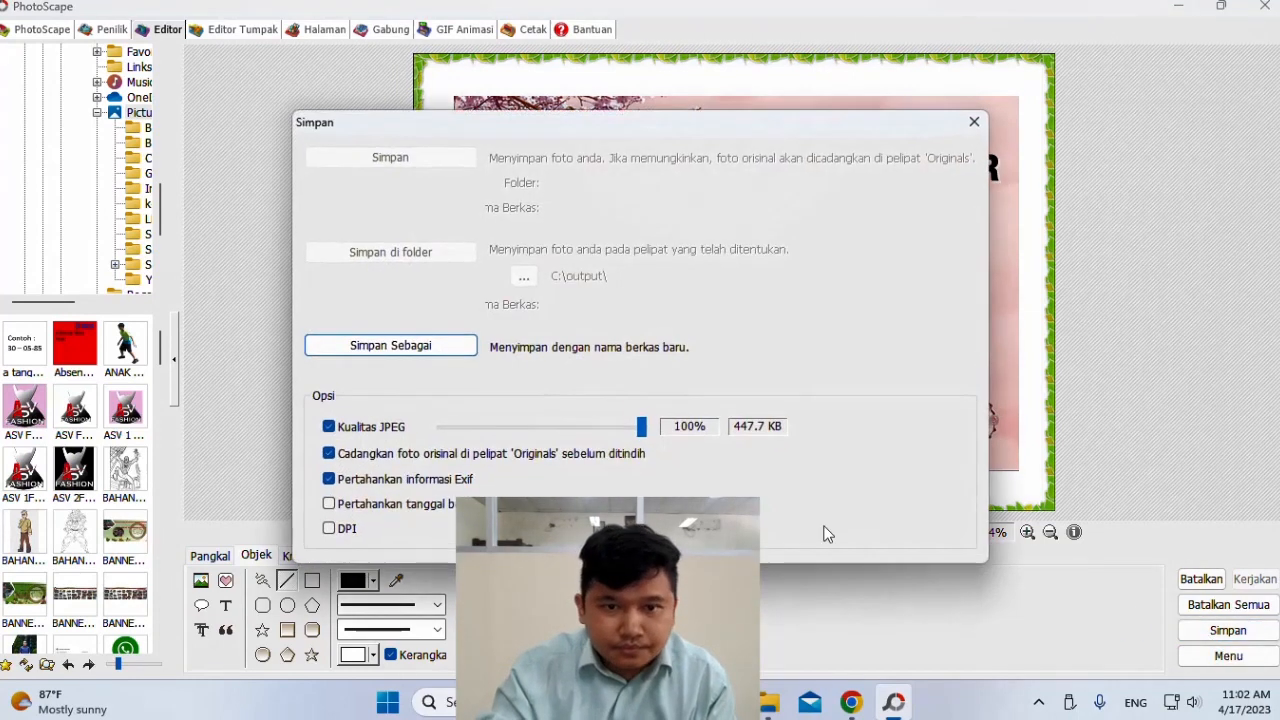
{"action": "left_click", "coordinate": [385, 352]}
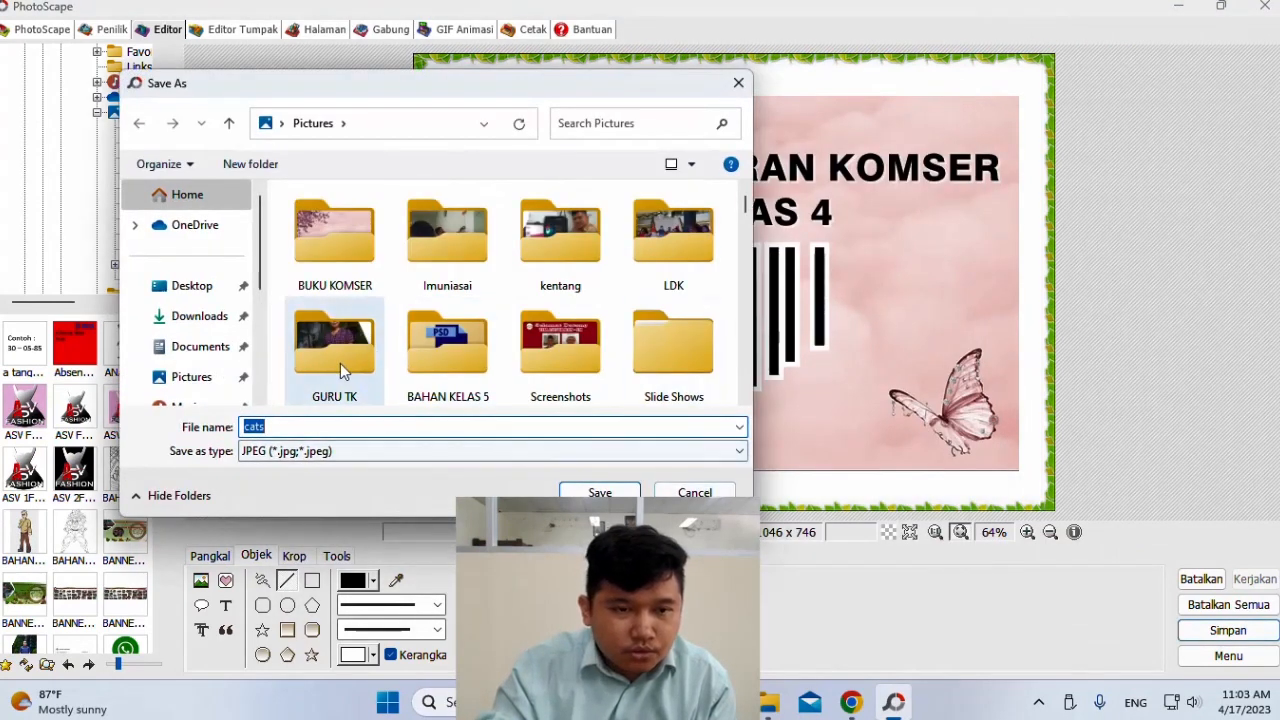
{"action": "left_click", "coordinate": [210, 375]}
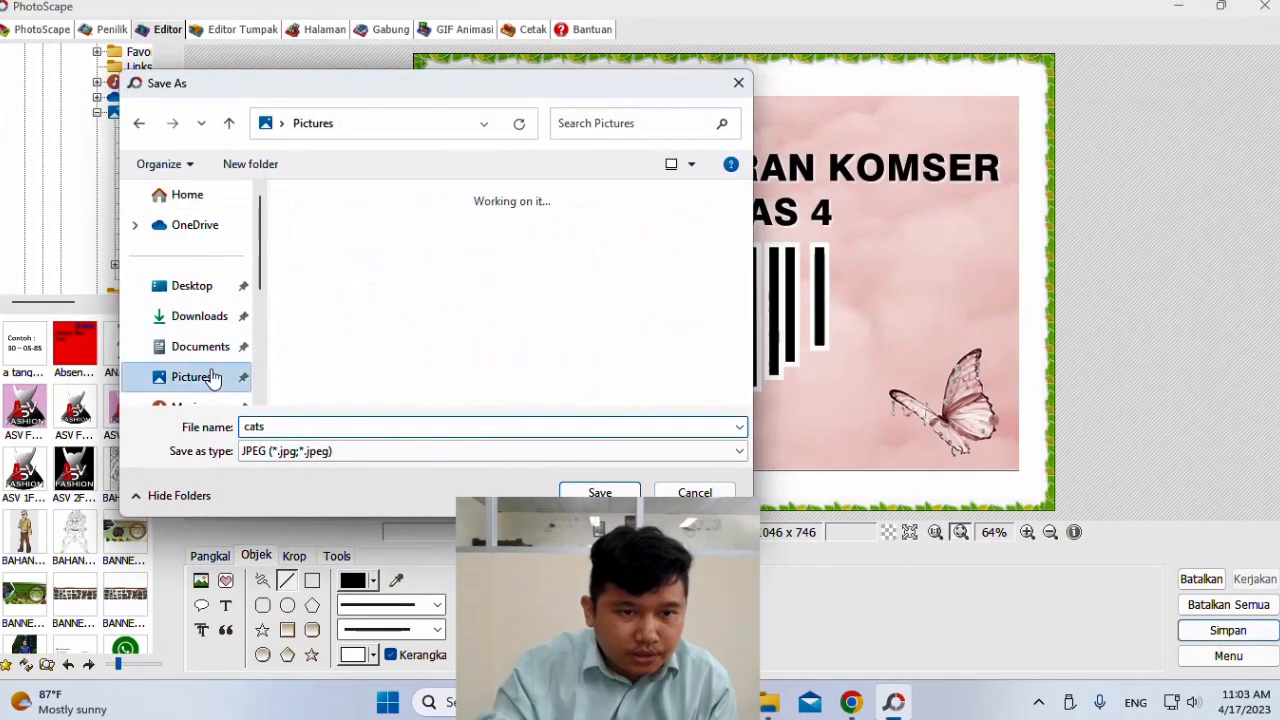
{"action": "left_click", "coordinate": [255, 165]}
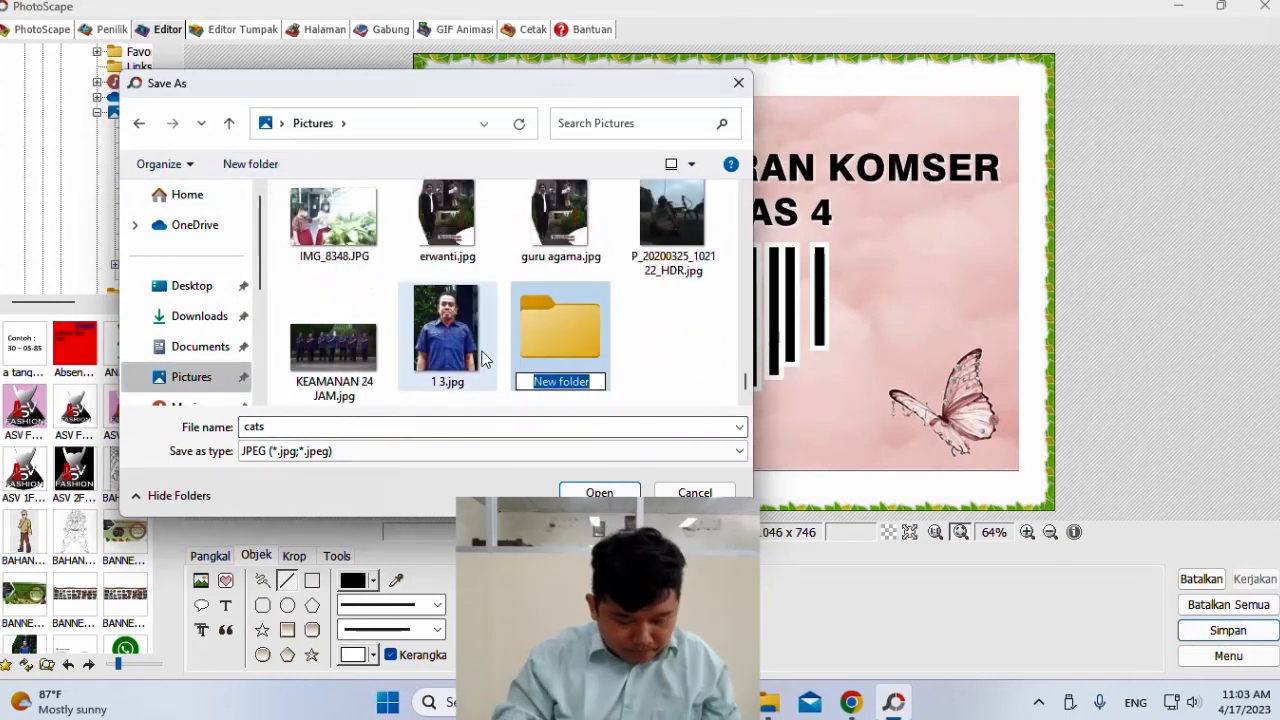
{"action": "type", "text": "BUKU KOM"}
{"action": "key", "text": "BackSpace"}
{"action": "key", "text": "BackSpace"}
{"action": "key", "text": "BackSpace"}
{"action": "key", "text": "BackSpace"}
{"action": "key", "text": "BackSpace"}
{"action": "key", "text": "BackSpace"}
{"action": "key", "text": "BackSpace"}
{"action": "key", "text": "BackSpace"}
{"action": "type", "text": "HASIL BUKU KOM"}
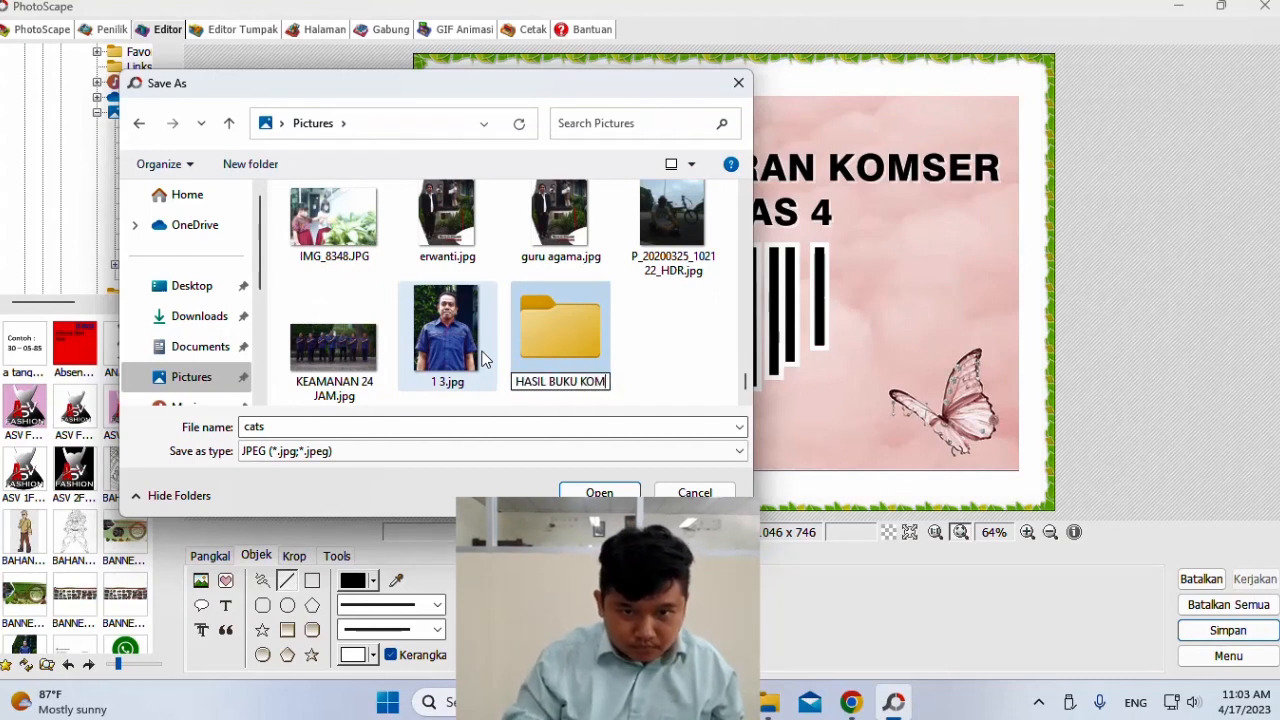
{"action": "type", "text": "SER"}
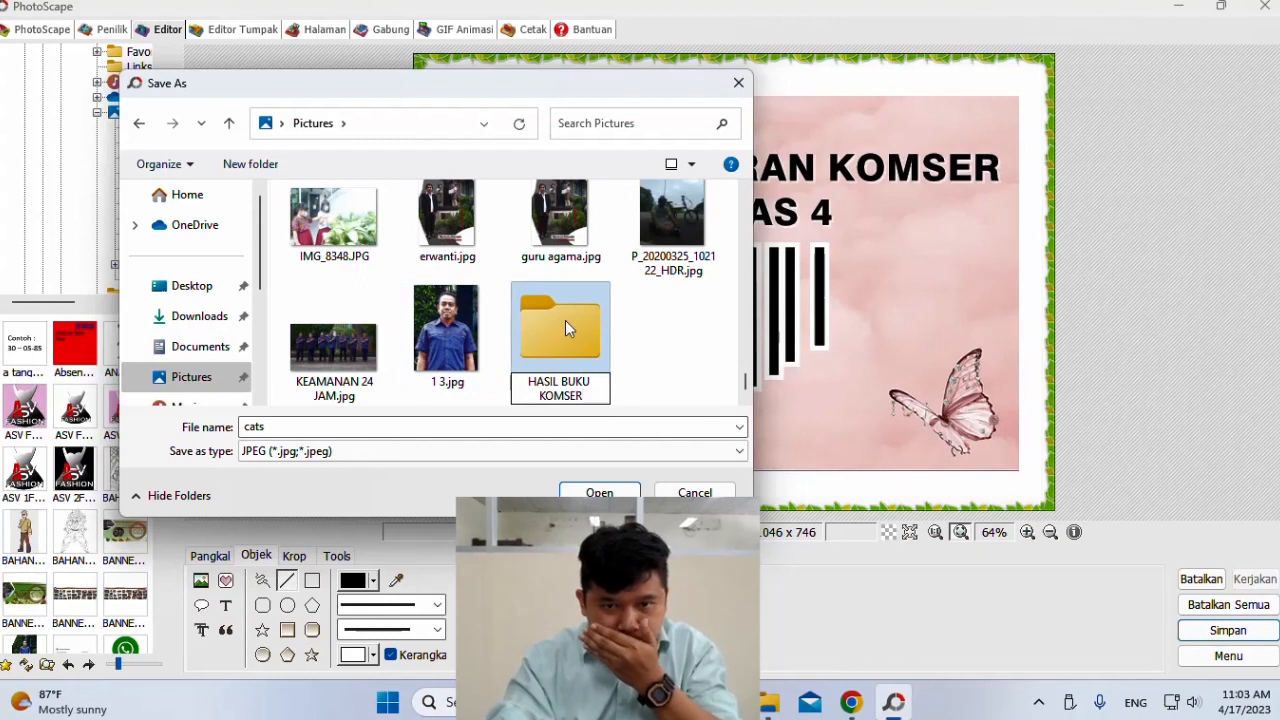
- Save the cover as a JPEG named sampul inside the HASIL BUKU KOMSER folder
{"action": "double_click", "coordinate": [565, 322]}
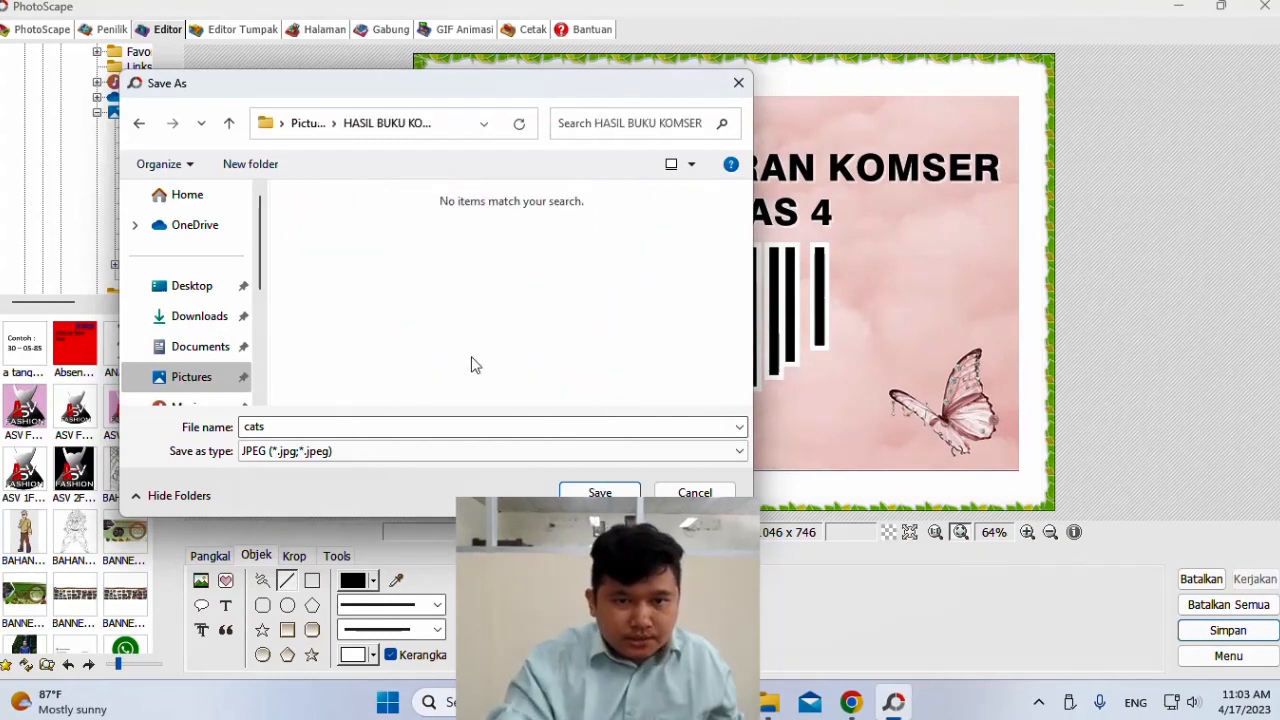
{"action": "double_click", "coordinate": [308, 423]}
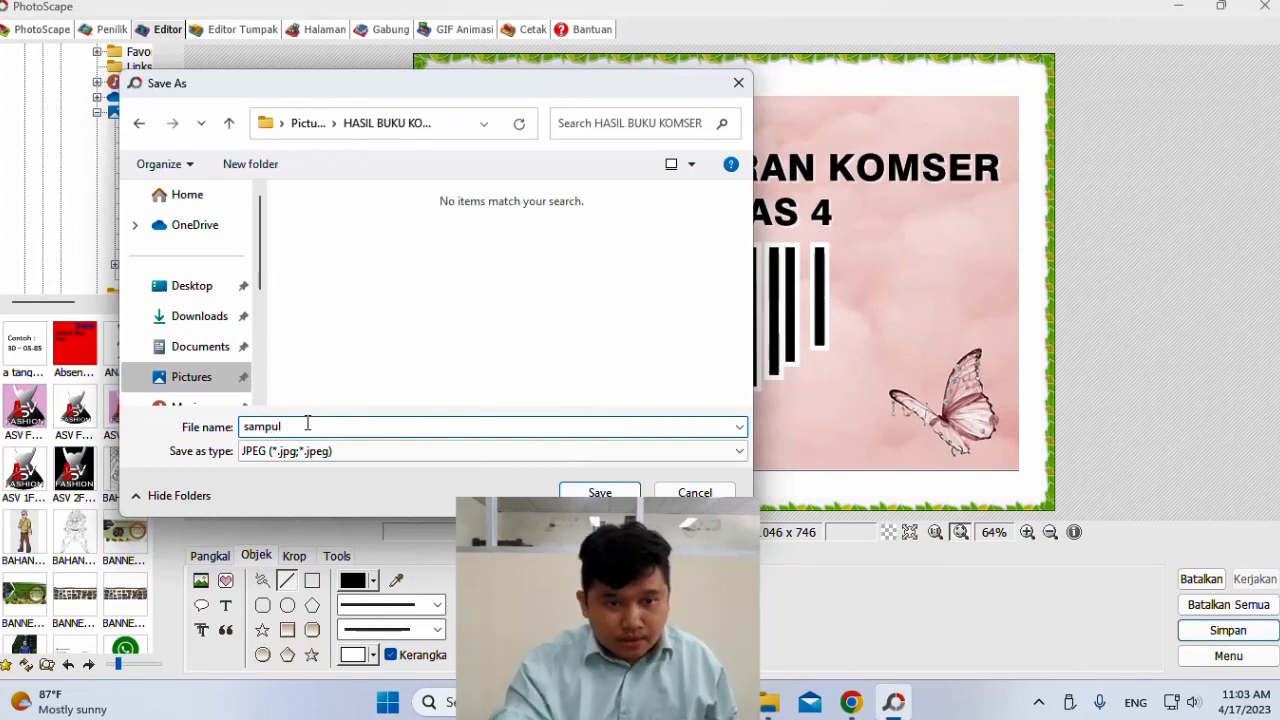
{"action": "left_click", "coordinate": [362, 453]}
{"action": "left_click", "coordinate": [266, 470]}
{"action": "left_click", "coordinate": [368, 448]}
{"action": "left_click", "coordinate": [378, 462]}
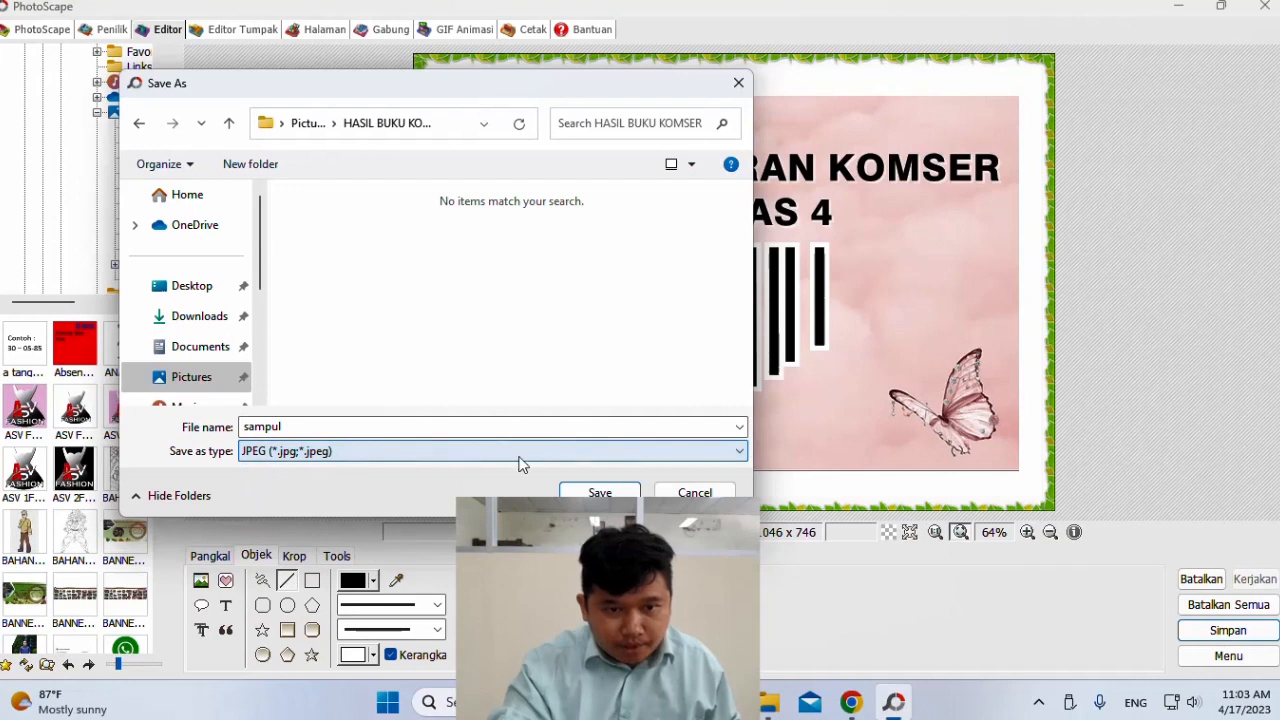
{"action": "left_click", "coordinate": [600, 492]}
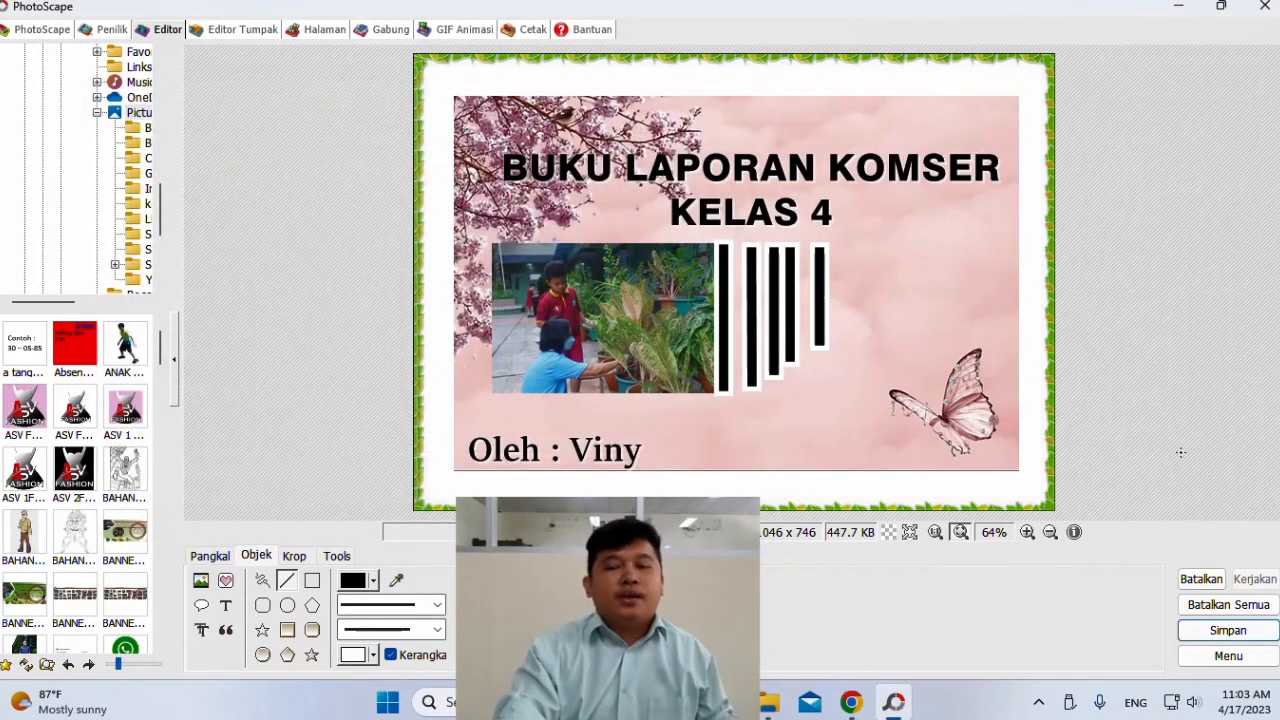
- Create a new blank white photo for the book's first inside page
{"action": "left_click", "coordinate": [1228, 655]}
{"action": "left_click", "coordinate": [945, 499]}
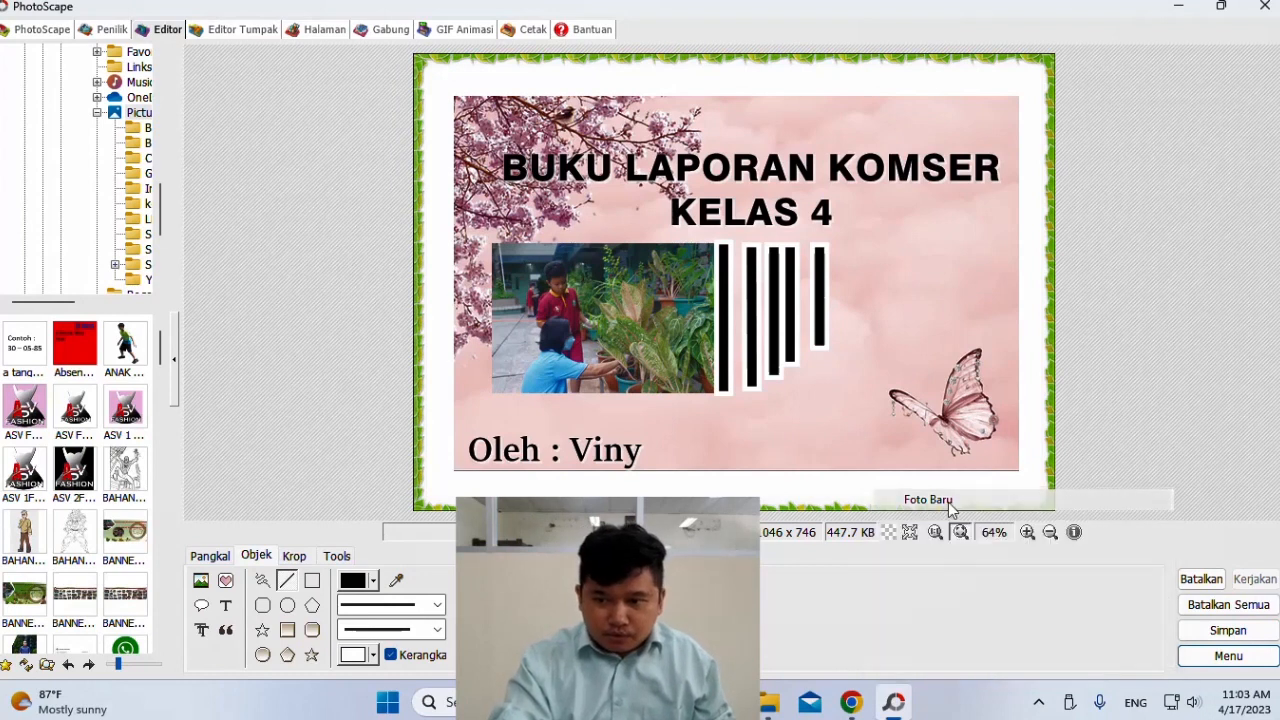
{"action": "key", "text": "Tab"}
{"action": "key", "text": "shift+Tab"}
{"action": "key", "text": "Tab"}
{"action": "left_click", "coordinate": [729, 317]}
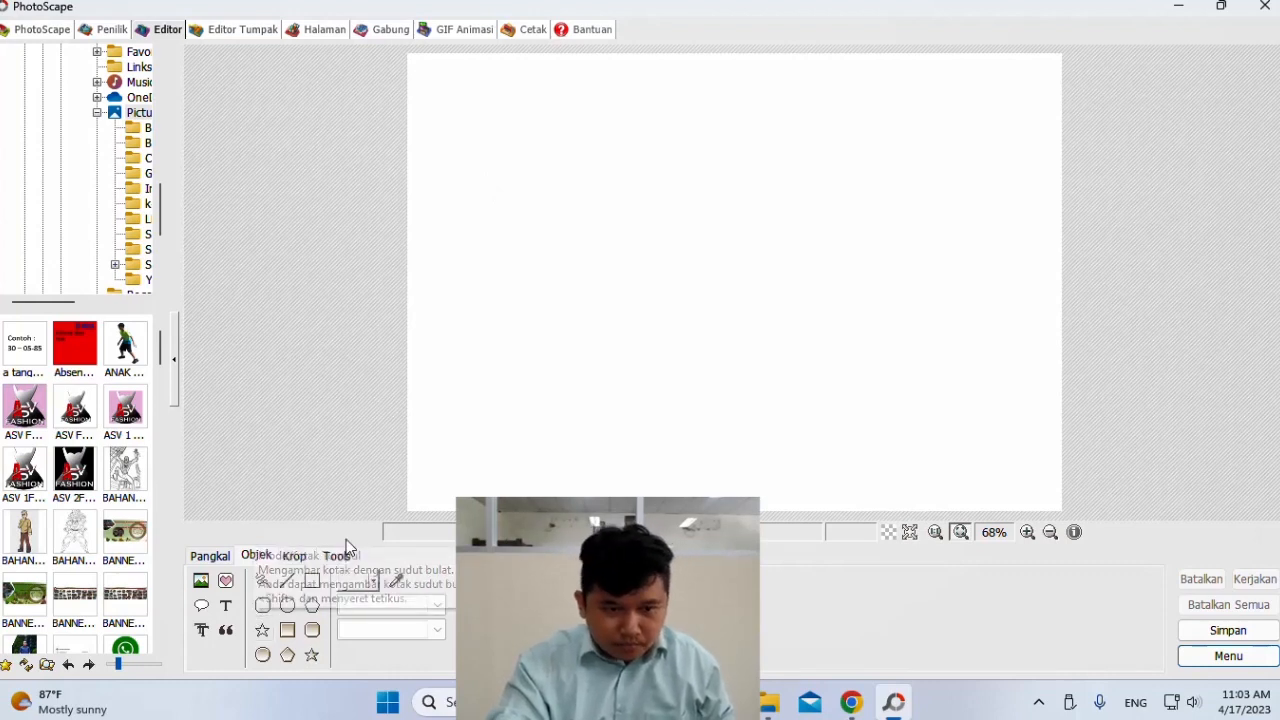
- Try black vertical lines along the page's left edge, switch the outline colour to Automatic, and undo the lines
{"action": "left_click", "coordinate": [287, 580]}
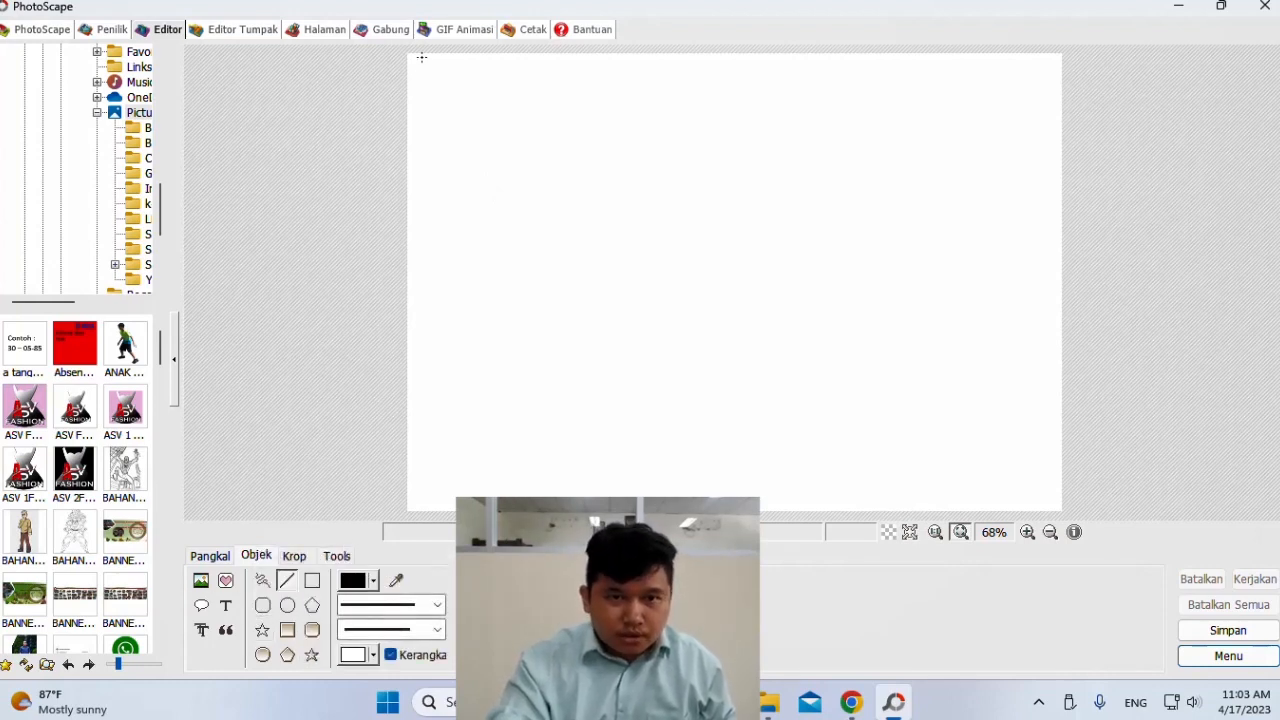
{"action": "left_click_drag", "start_coordinate": [421, 66], "coordinate": [422, 500]}
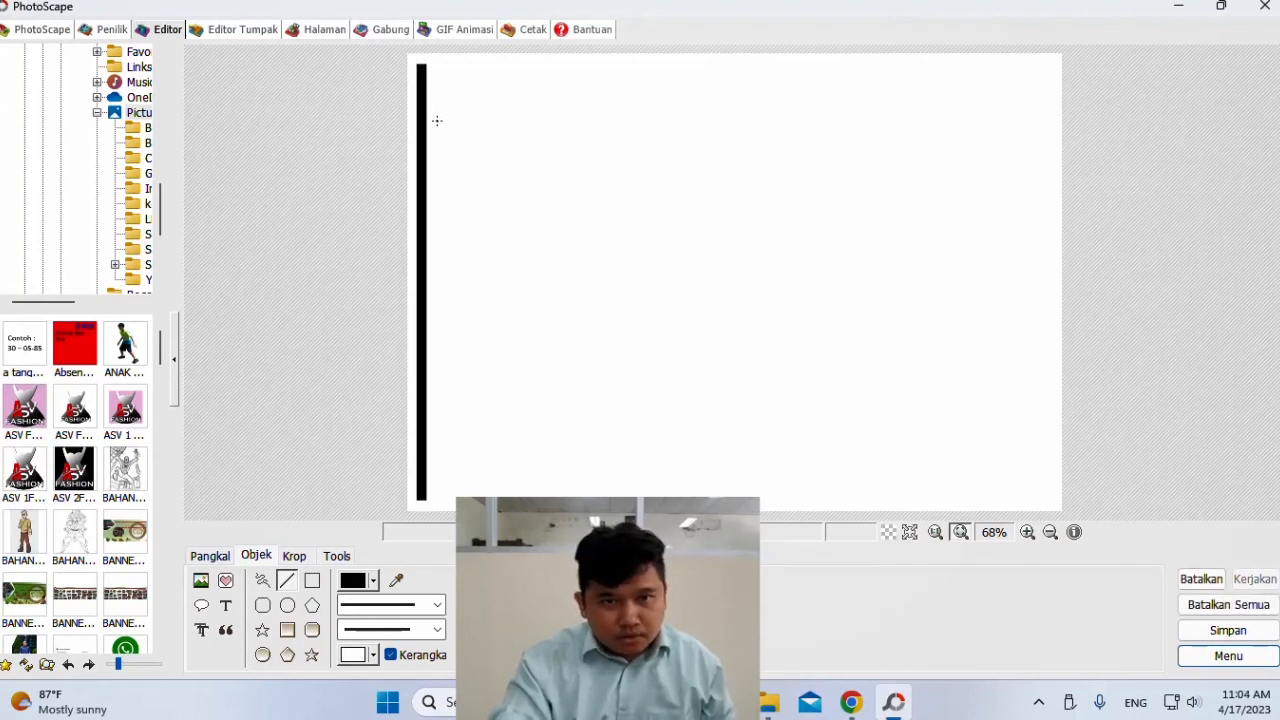
{"action": "left_click", "coordinate": [373, 656]}
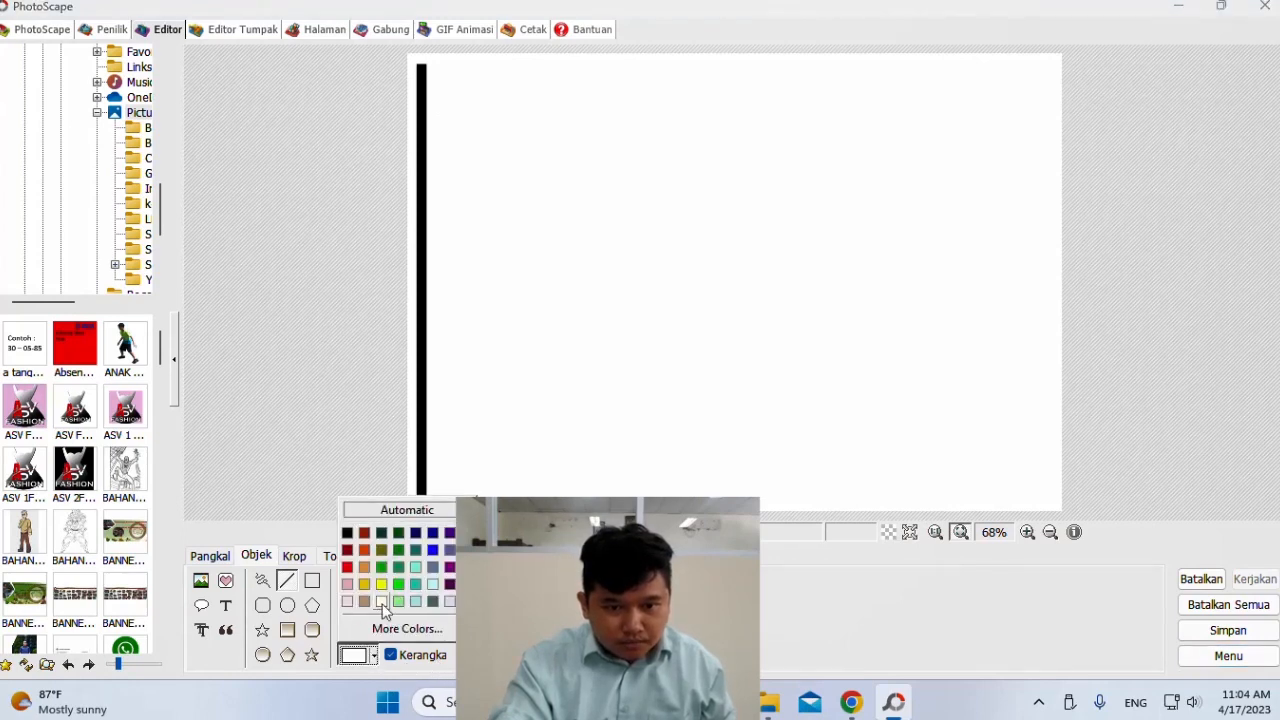
{"action": "left_click", "coordinate": [411, 512]}
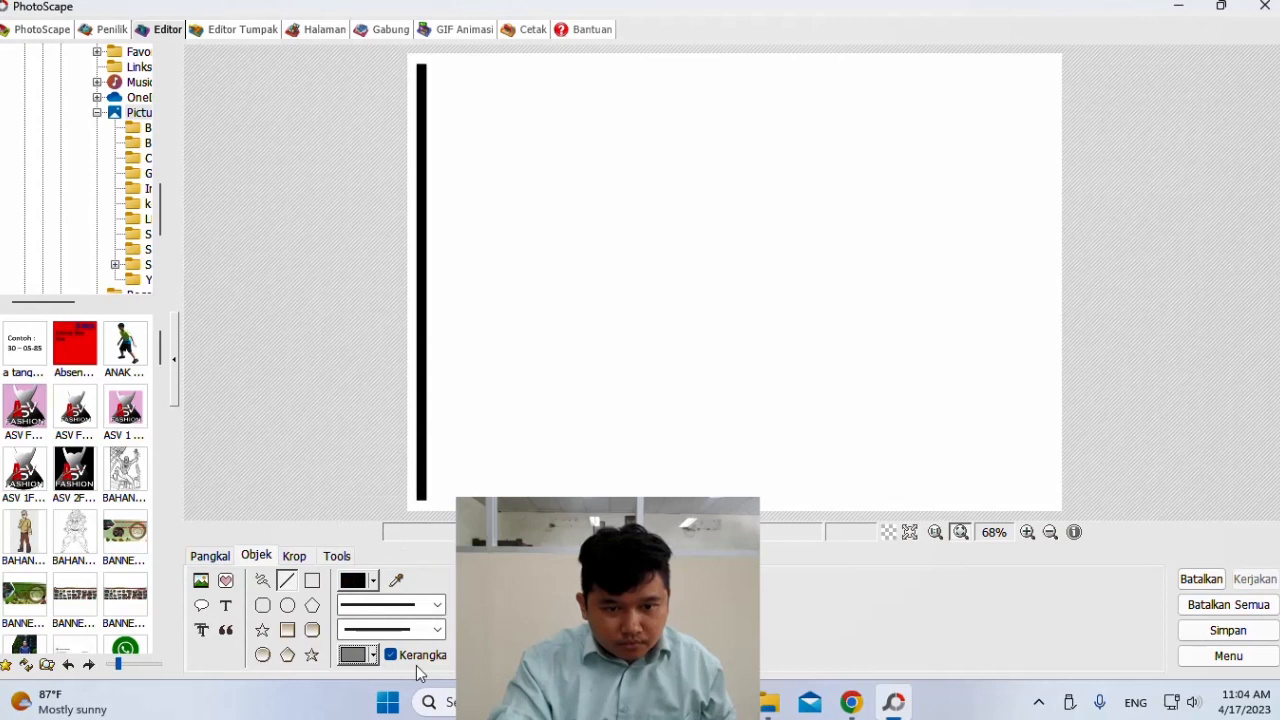
{"action": "left_click_drag", "start_coordinate": [434, 290], "coordinate": [434, 500]}
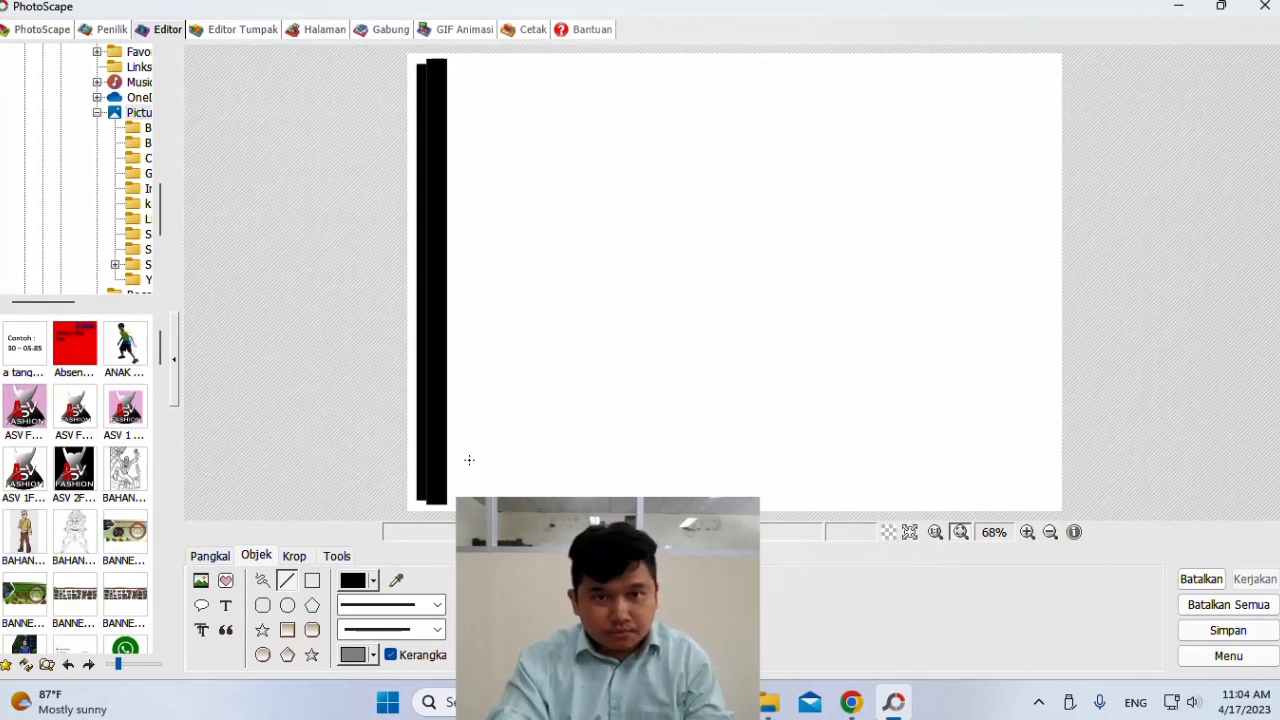
{"action": "key", "text": "ctrl+z"}
- Draw a thick outlined black vertical line down the page's left edge and a thinner, slightly shorter one without outline beside it
{"action": "left_click_drag", "start_coordinate": [433, 79], "coordinate": [432, 386]}
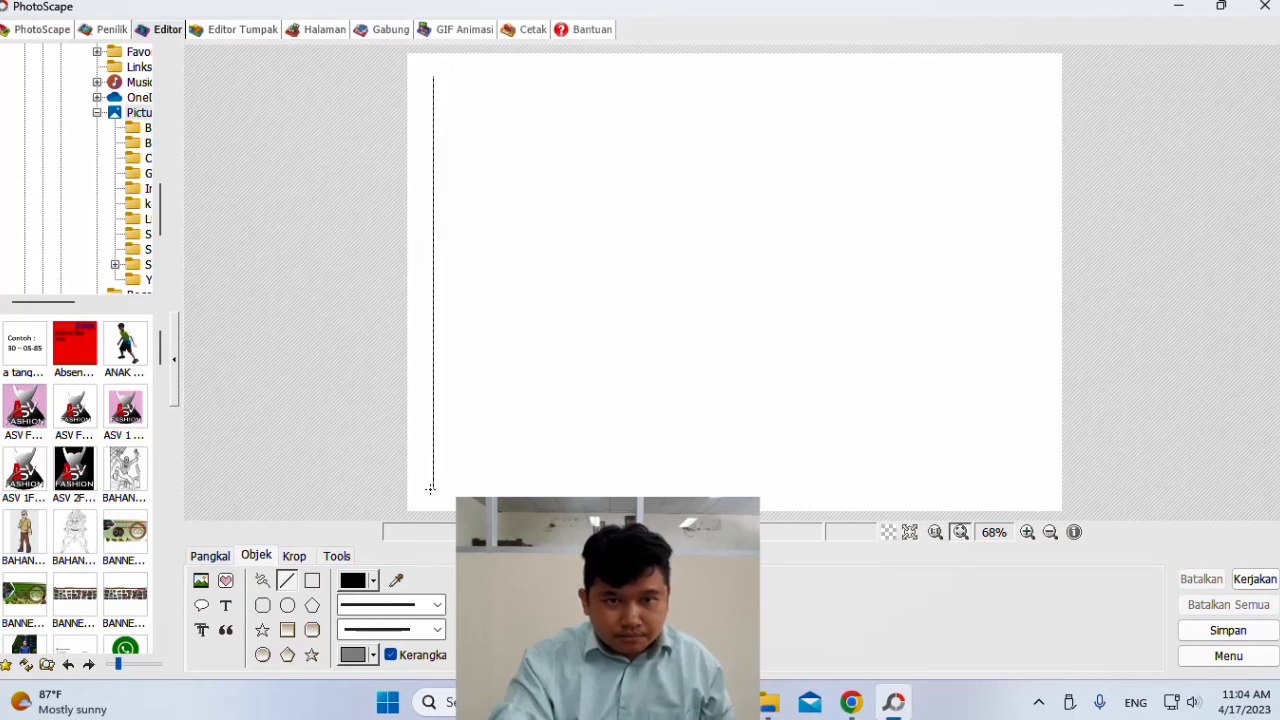
{"action": "left_click_drag", "start_coordinate": [430, 488], "coordinate": [431, 493]}
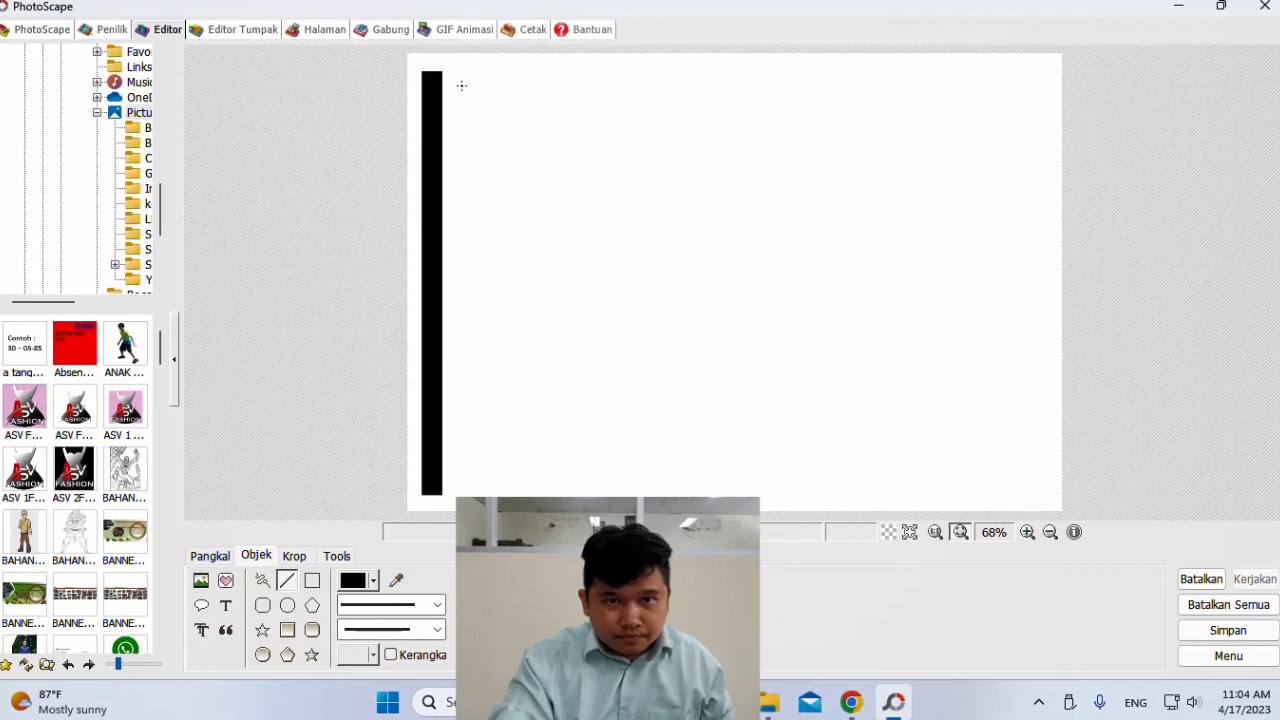
{"action": "left_click_drag", "start_coordinate": [467, 391], "coordinate": [456, 484]}
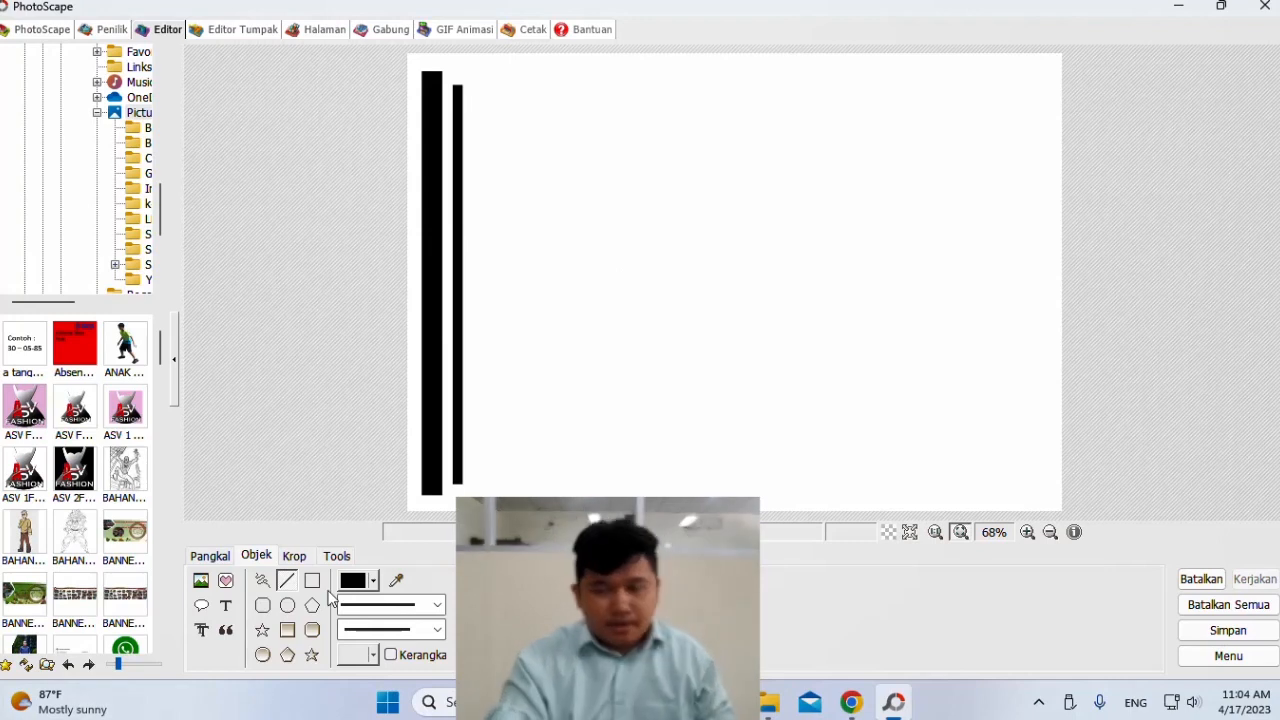
- Start a page-number text reading "hal : 1" in the Segoe UI Variable Text font
{"action": "left_click", "coordinate": [226, 605]}
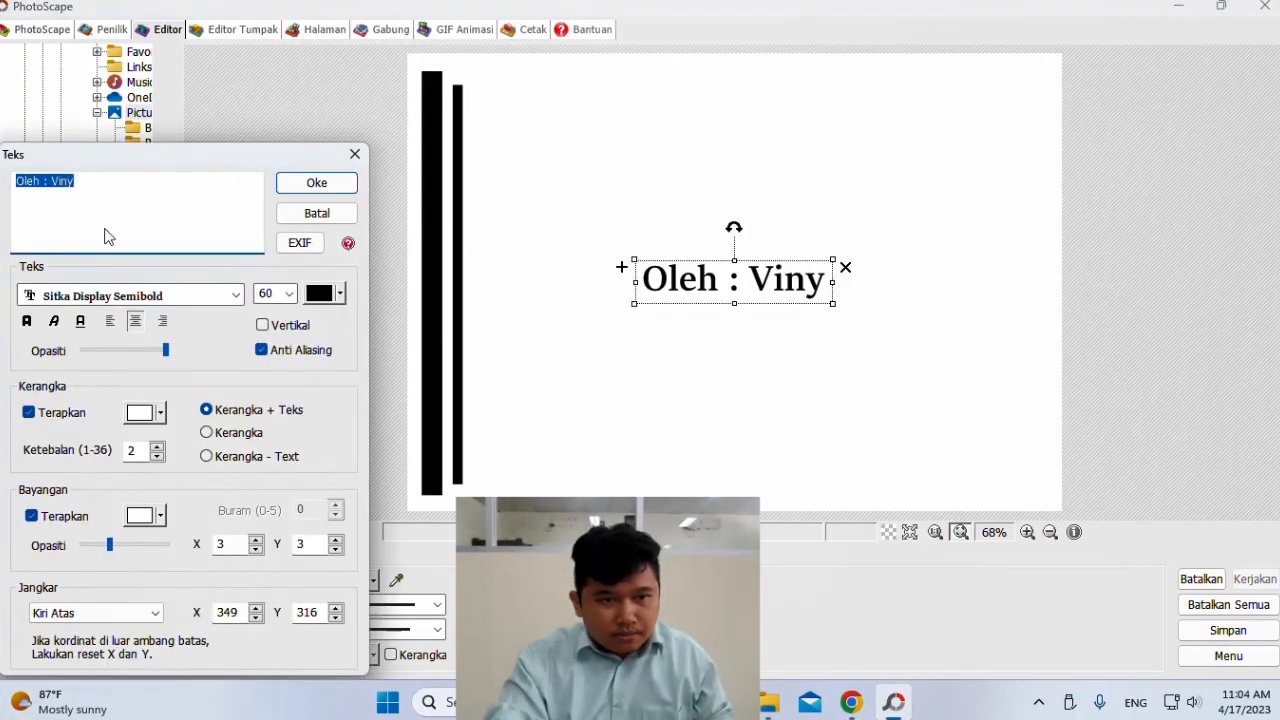
{"action": "left_click", "coordinate": [186, 294]}
{"action": "scroll", "coordinate": [140, 480], "scroll_direction": "up", "scroll_amount": 6}
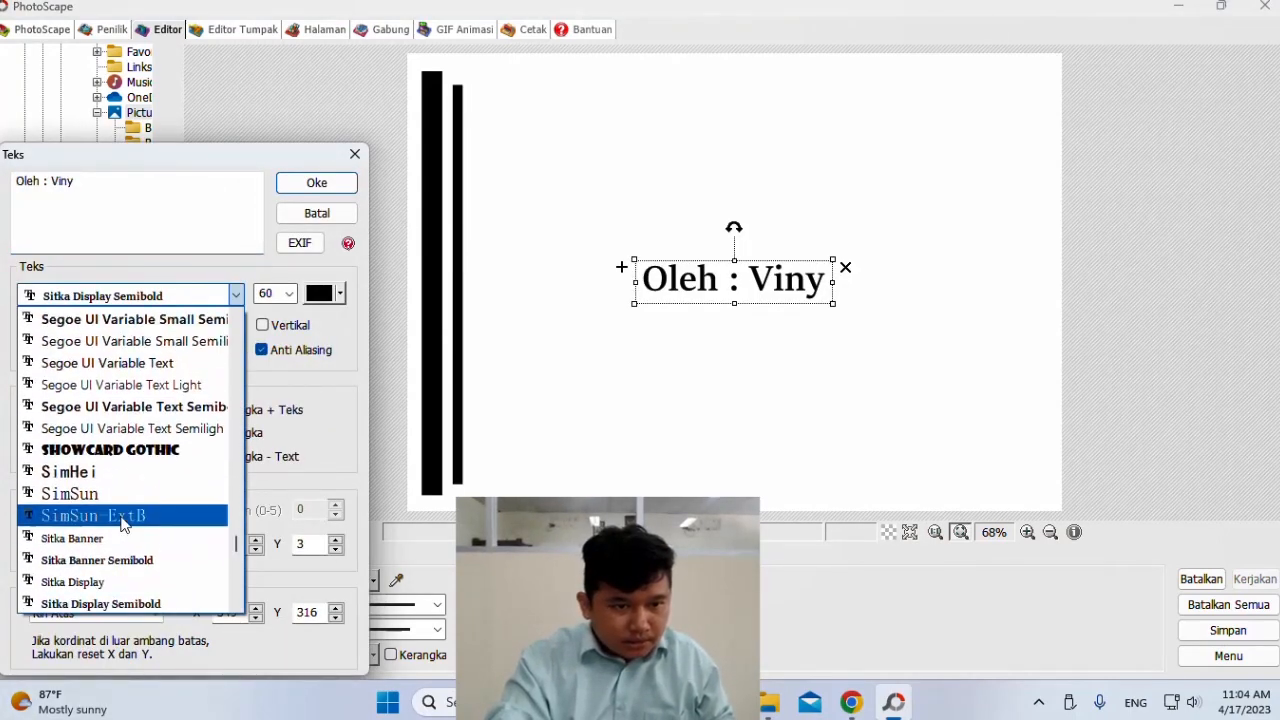
{"action": "left_click", "coordinate": [161, 410]}
{"action": "left_click_drag", "start_coordinate": [75, 197], "coordinate": [1, 213]}
{"action": "type", "text": "halaman 1"}
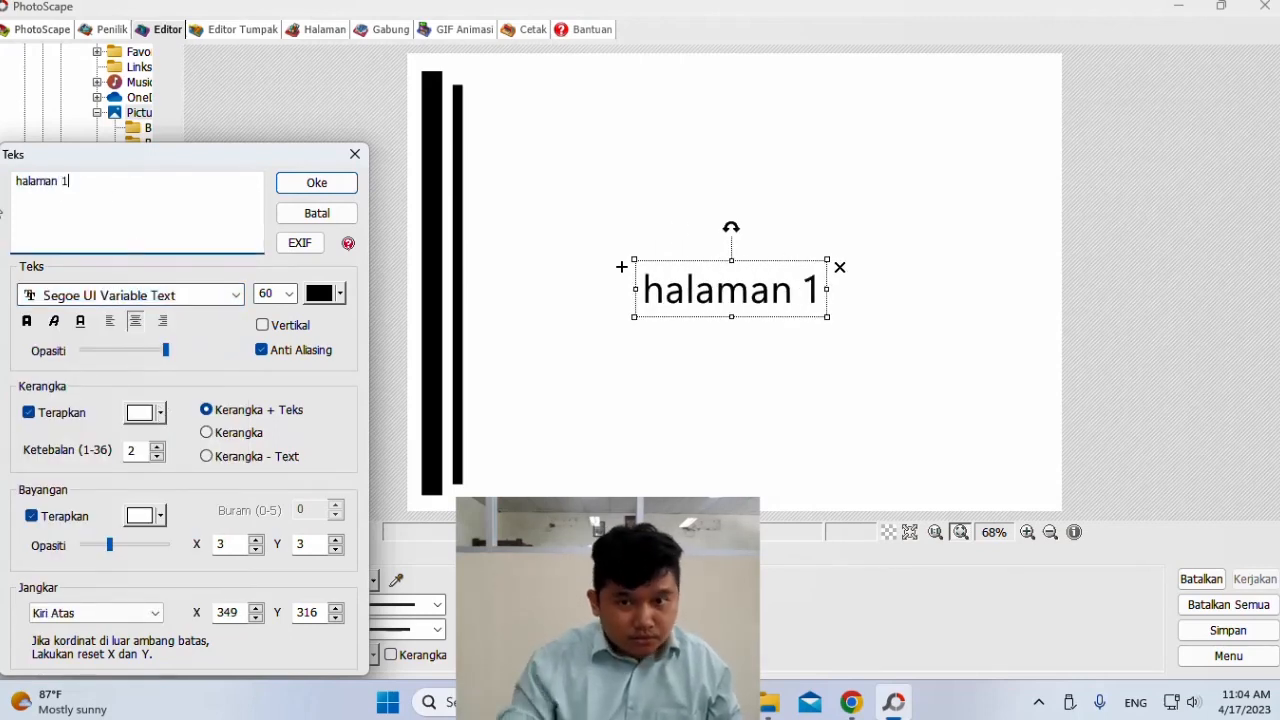
{"action": "key", "text": "ctrl+a"}
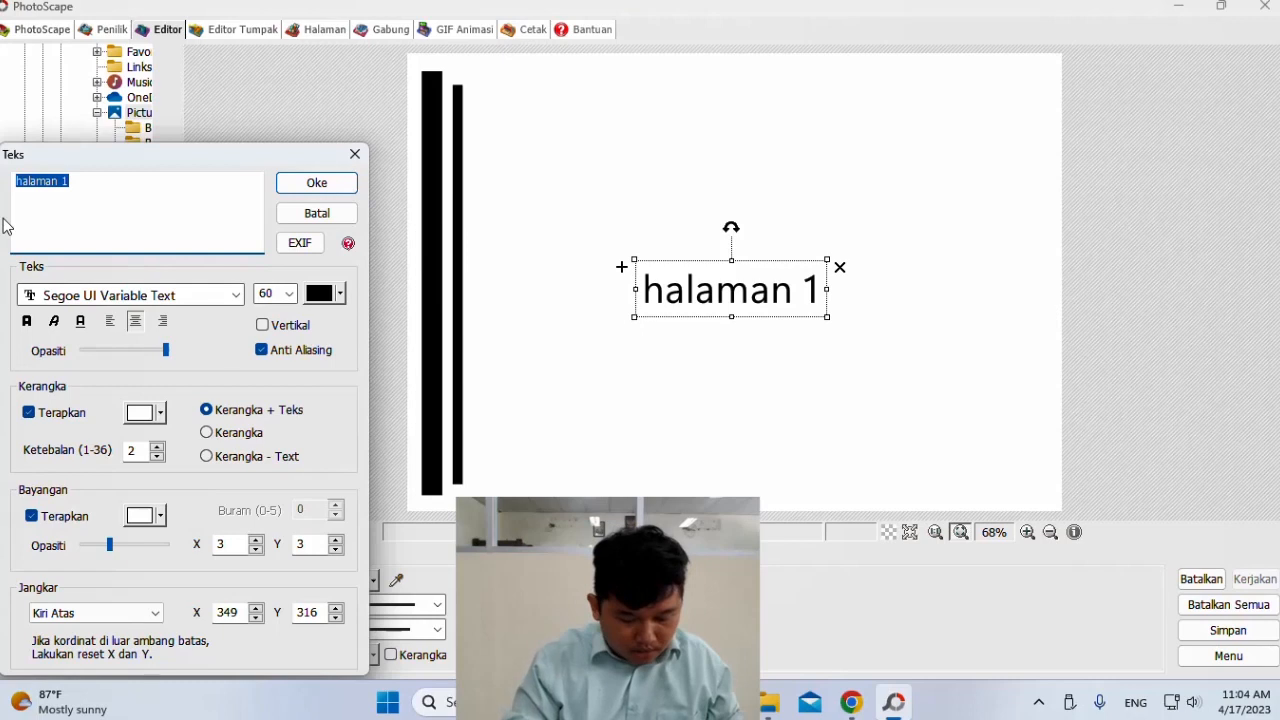
{"action": "type", "text": "hal 1"}
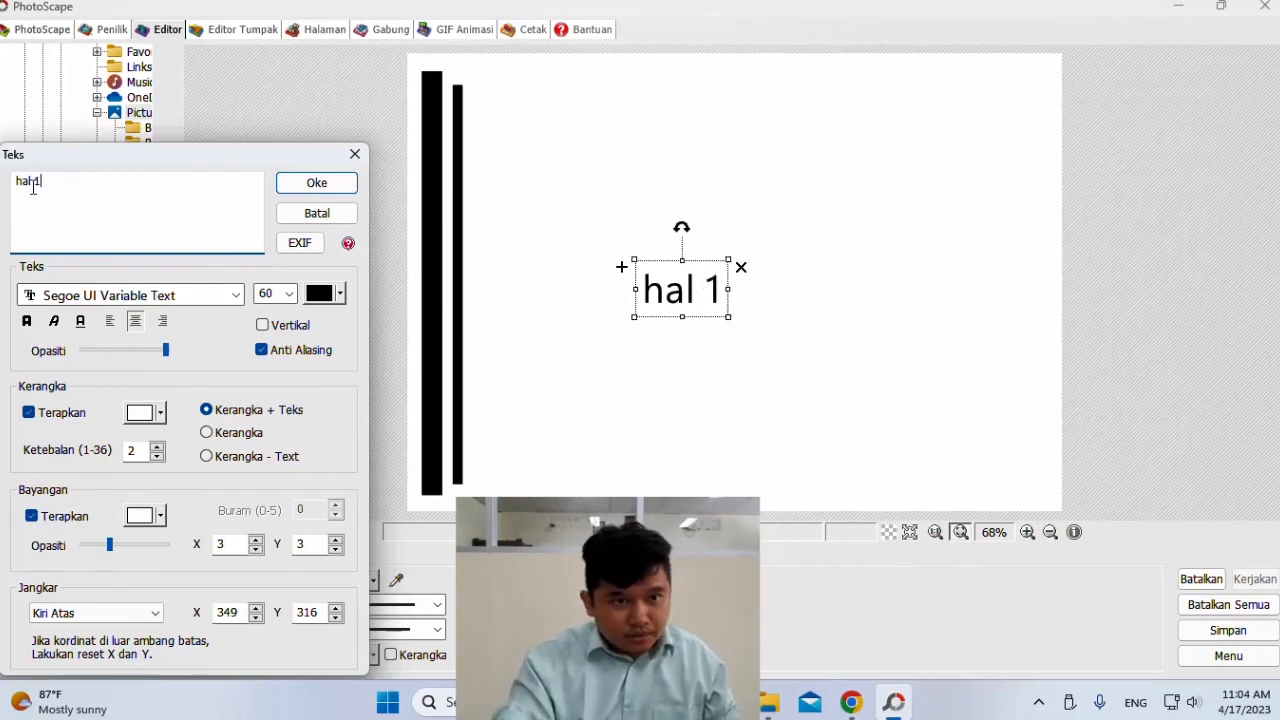
{"action": "type", "text": " :"}
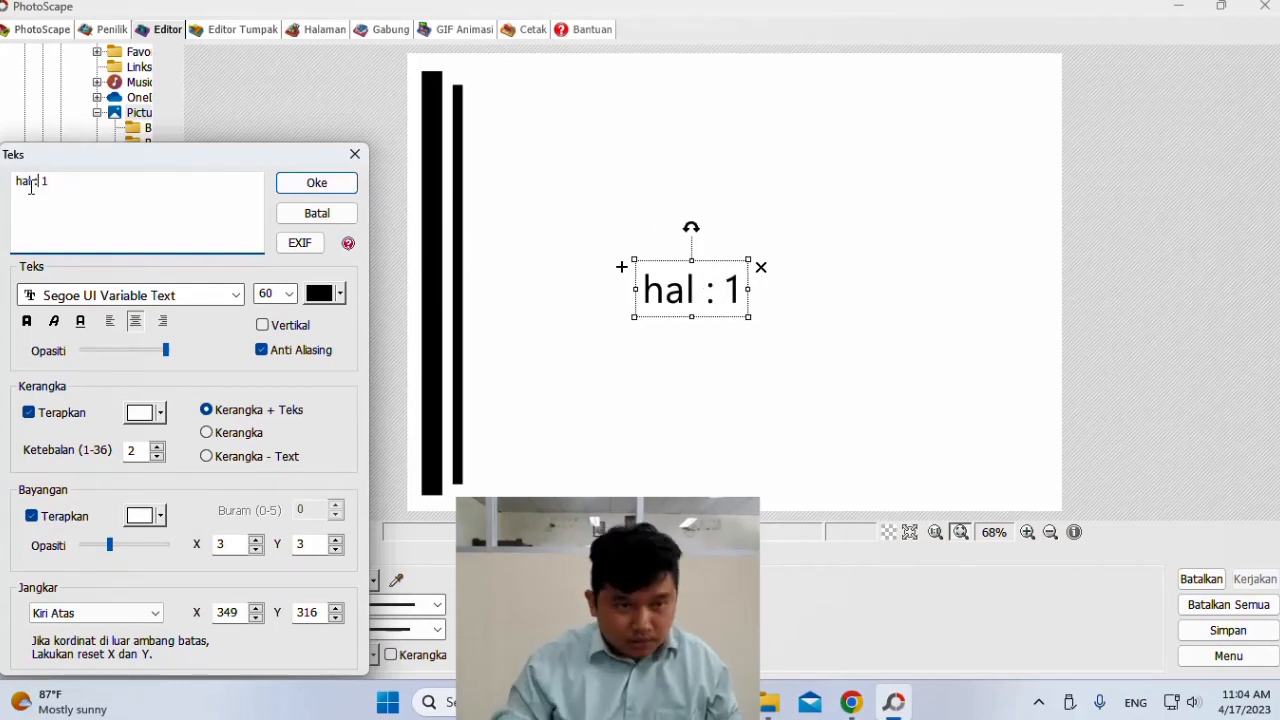
- Set the page-number text to Showcard Gothic, size 20, and place it in the page's bottom-right corner
{"action": "left_click", "coordinate": [206, 298]}
{"action": "scroll", "coordinate": [130, 450], "scroll_direction": "up", "scroll_amount": 5}
{"action": "scroll", "coordinate": [130, 450], "scroll_direction": "down", "scroll_amount": 2}
{"action": "left_click", "coordinate": [289, 296]}
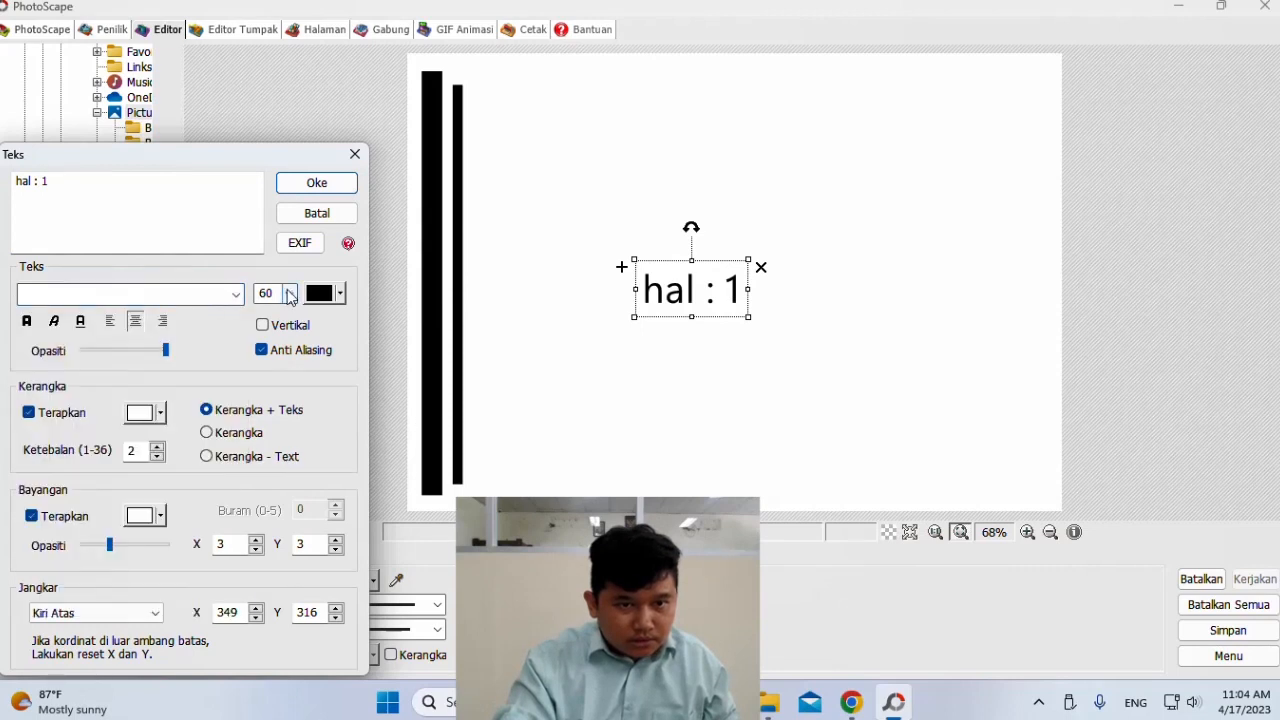
{"action": "left_click", "coordinate": [289, 296]}
{"action": "left_click", "coordinate": [270, 418]}
{"action": "left_click", "coordinate": [237, 296]}
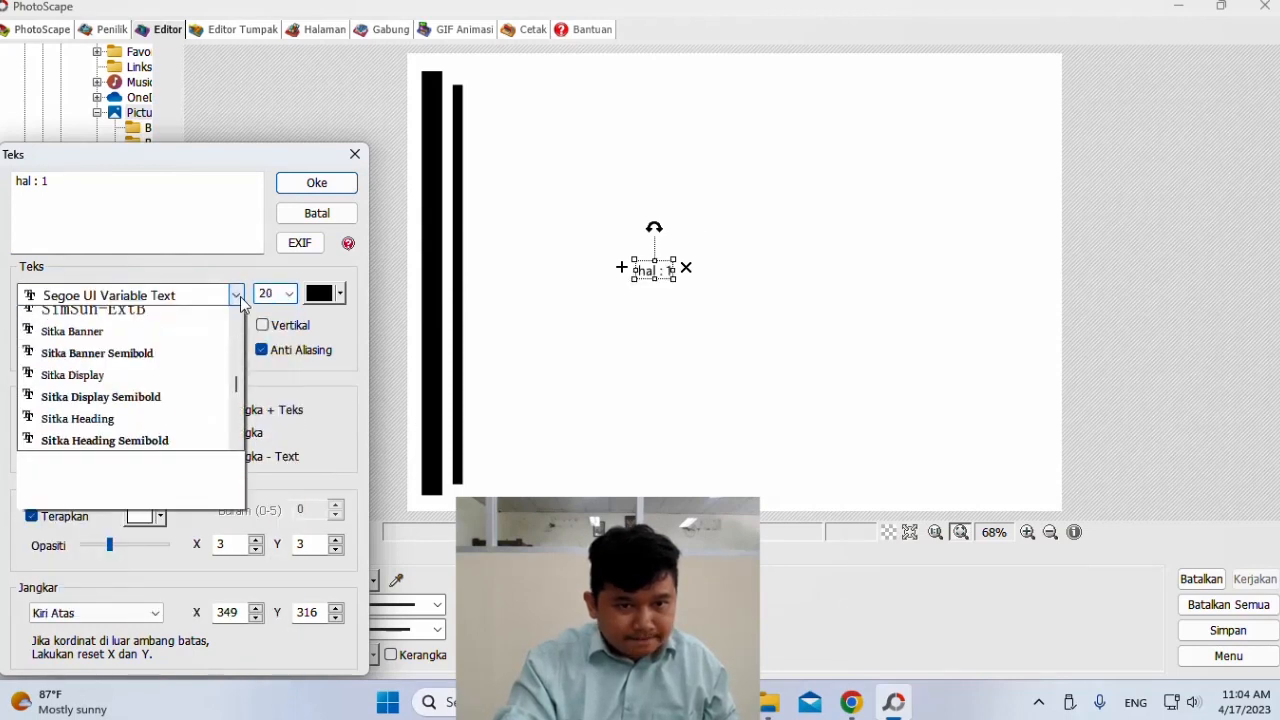
{"action": "left_click", "coordinate": [100, 403]}
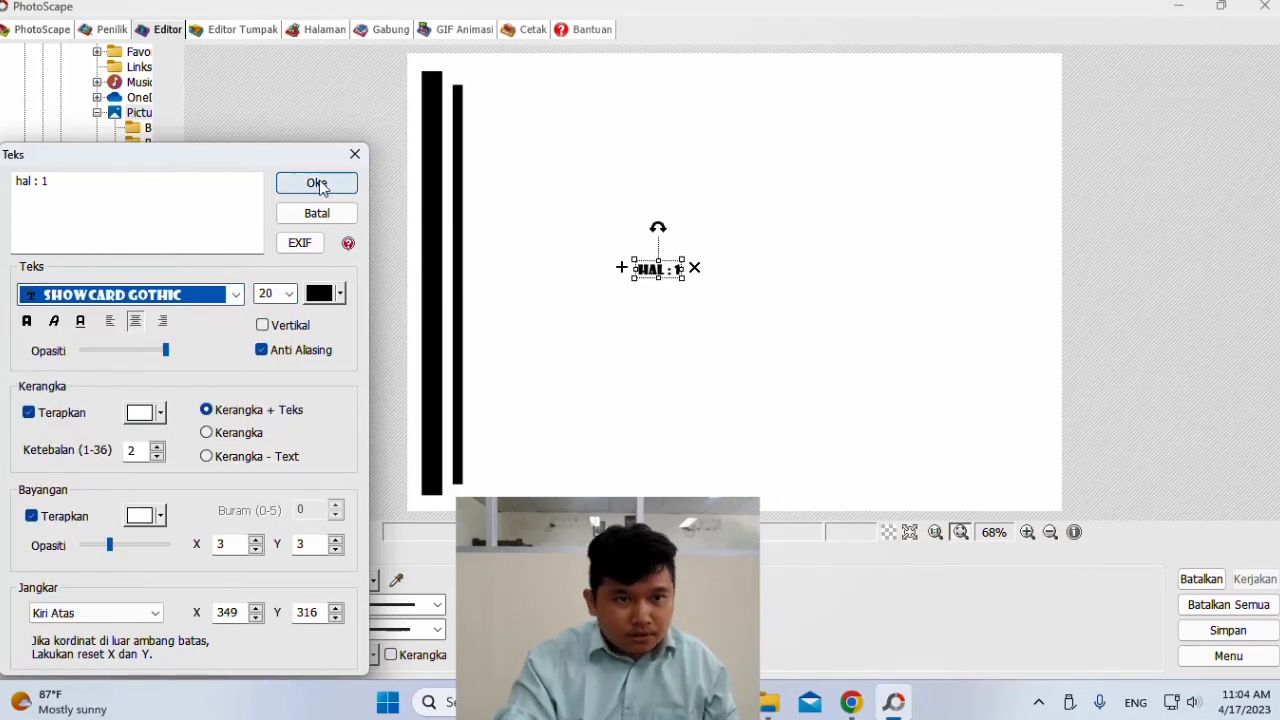
{"action": "left_click", "coordinate": [317, 184]}
{"action": "left_click_drag", "start_coordinate": [663, 270], "coordinate": [1030, 496]}
{"action": "left_click", "coordinate": [942, 442]}
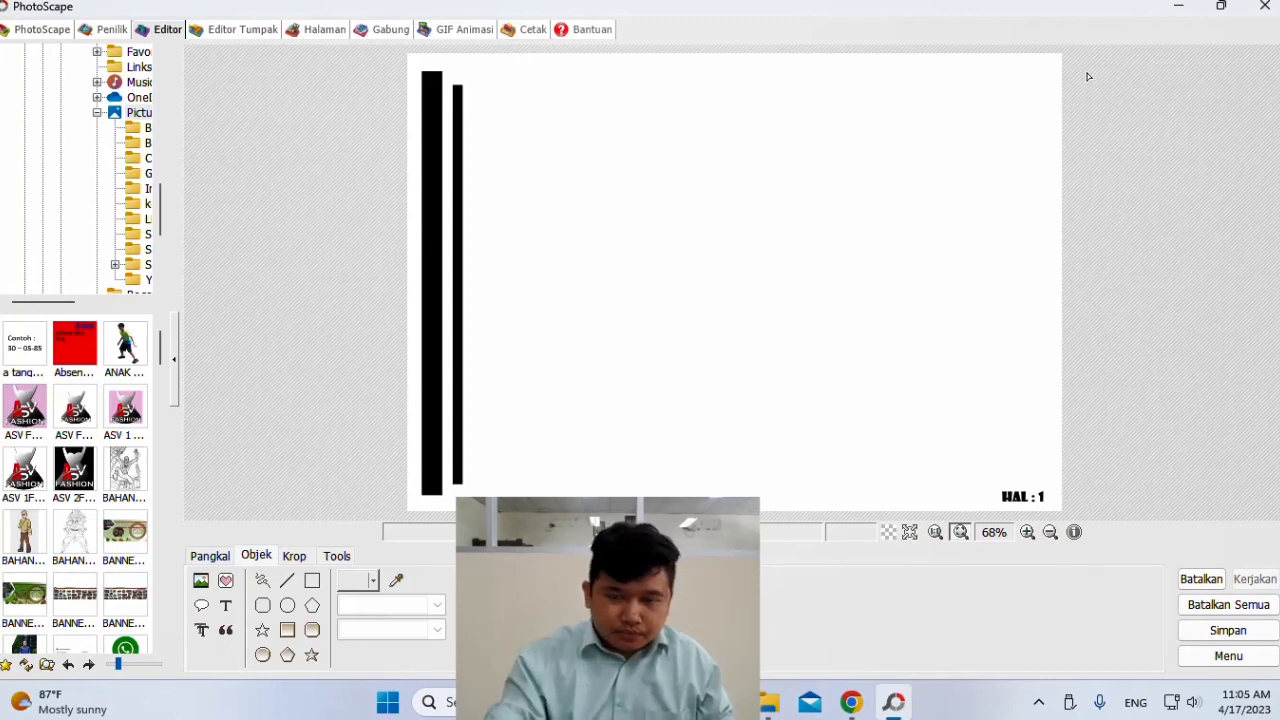
- Insert the photo IMG_9279.JPG, shrink it and place it at the page's upper left beside the vertical lines
{"action": "left_click", "coordinate": [200, 588]}
{"action": "left_click", "coordinate": [264, 557]}
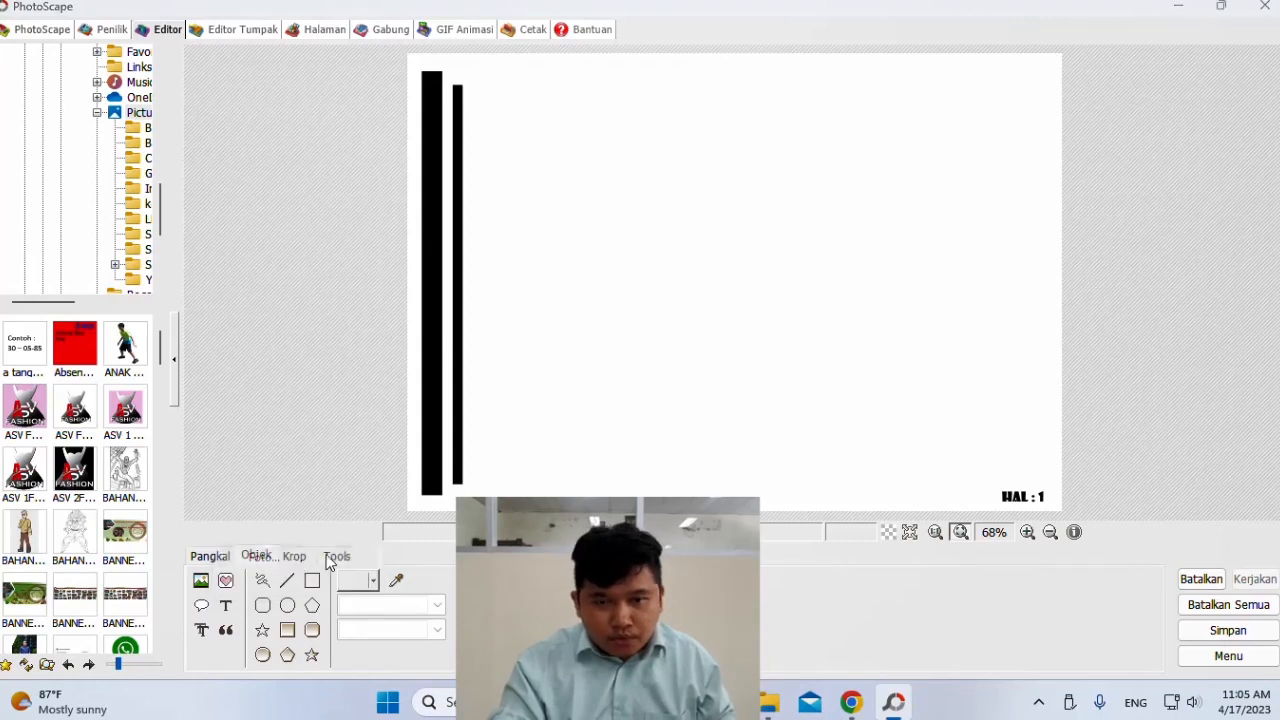
{"action": "double_click", "coordinate": [559, 245]}
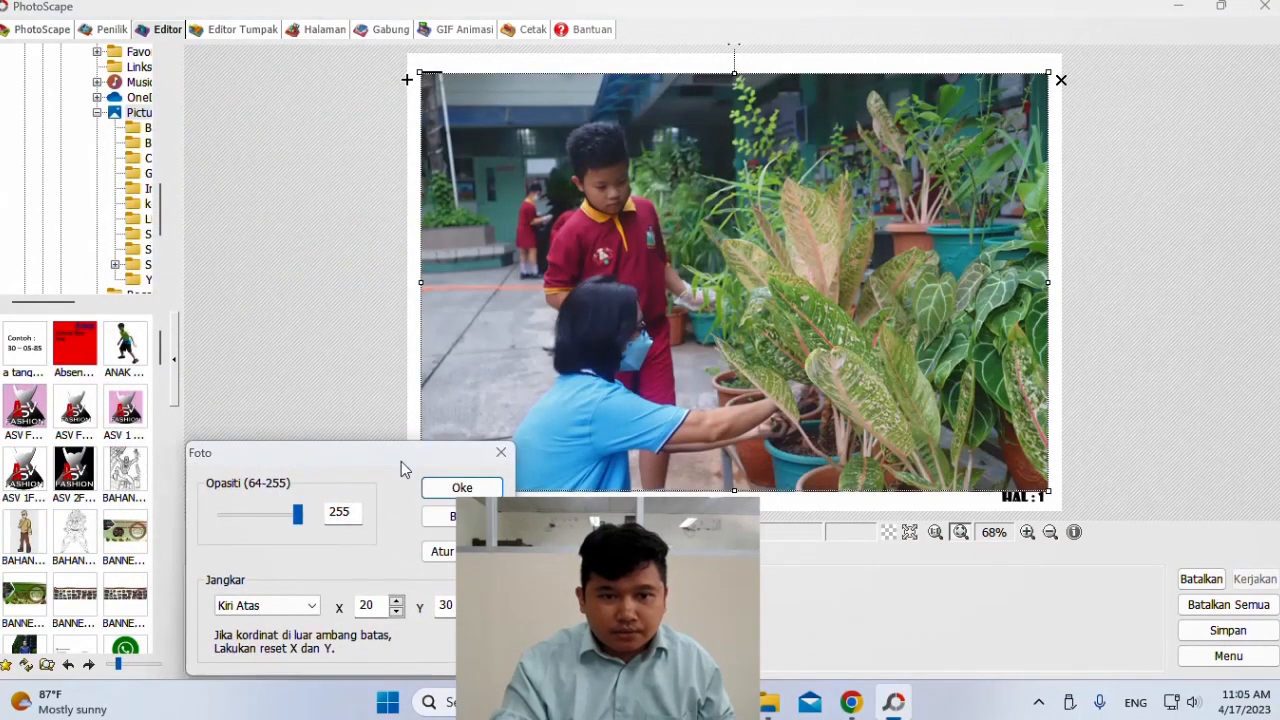
{"action": "left_click", "coordinate": [462, 487]}
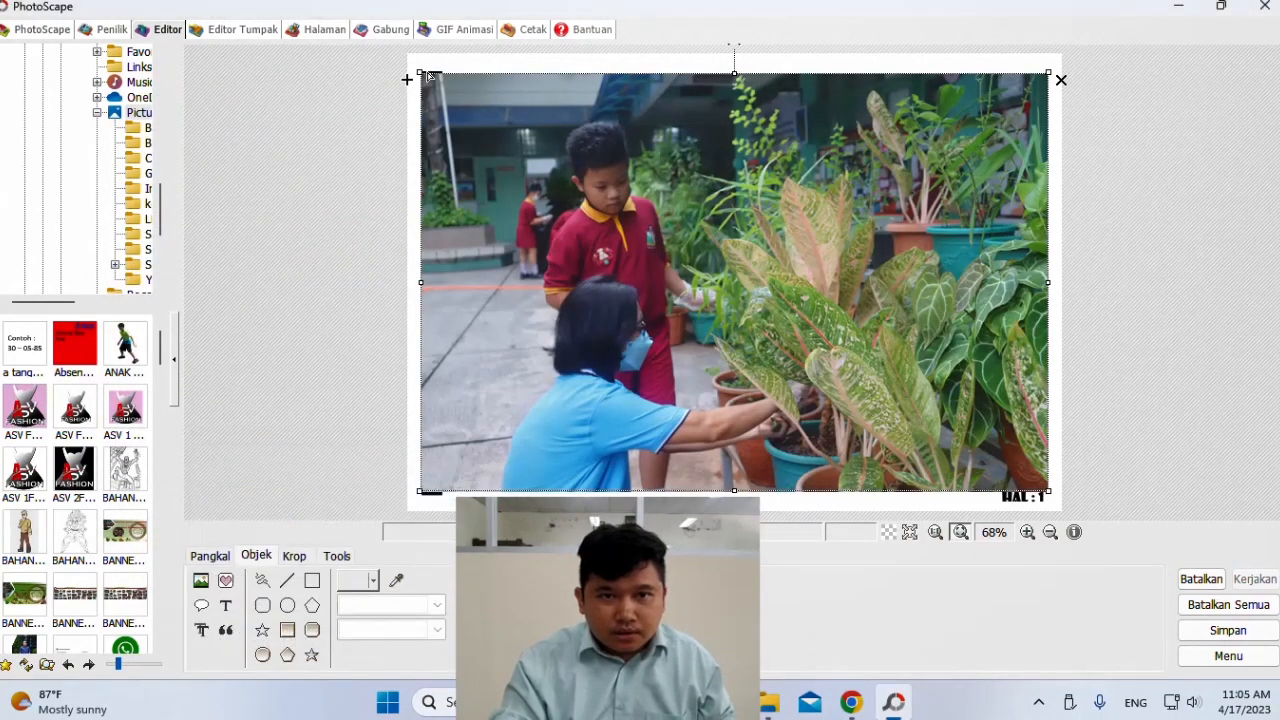
{"action": "left_click_drag", "start_coordinate": [455, 103], "coordinate": [806, 339]}
{"action": "left_click_drag", "start_coordinate": [871, 369], "coordinate": [585, 140]}
{"action": "left_click_drag", "start_coordinate": [765, 265], "coordinate": [757, 260]}
{"action": "mouse_move", "coordinate": [663, 203]}
{"action": "left_mouse_down"}
{"action": "mouse_move", "coordinate": [654, 192]}
{"action": "mouse_move", "coordinate": [650, 204]}
{"action": "left_mouse_up"}
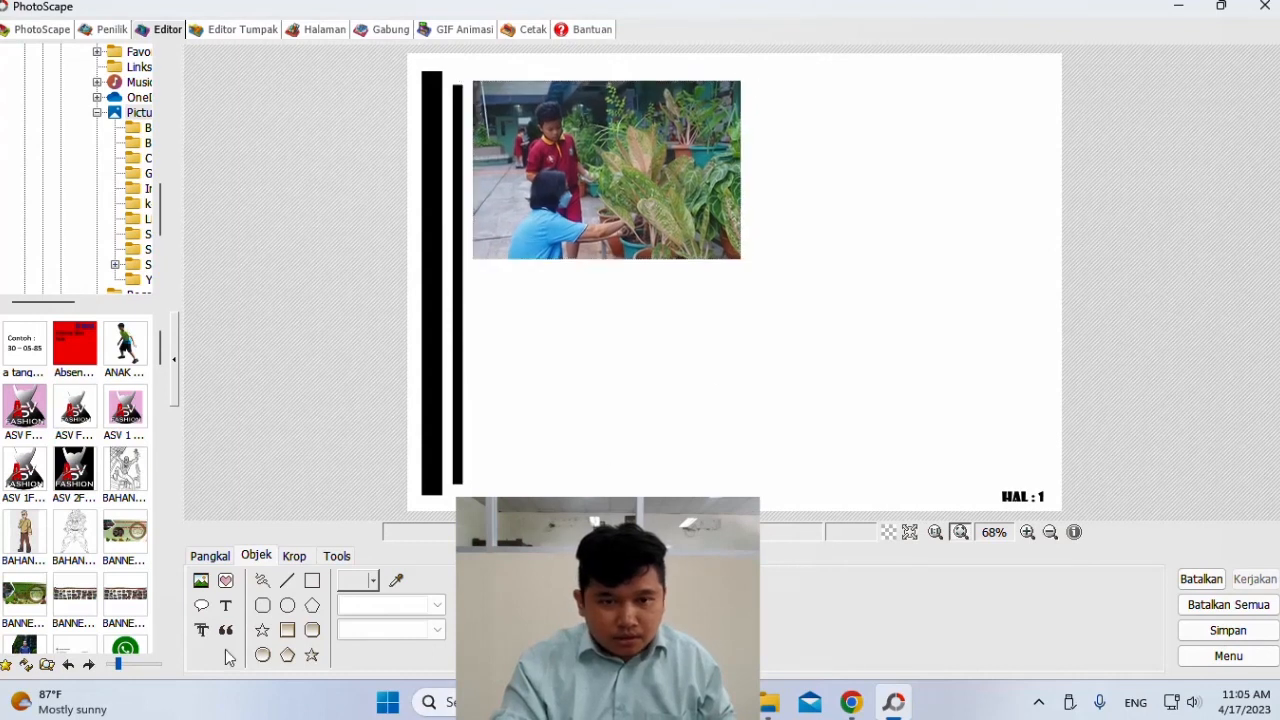
- Insert the photo IMG_9262.JPG, shrink it and place it at the page's lower right above the page number
{"action": "left_click", "coordinate": [200, 583]}
{"action": "left_click", "coordinate": [255, 557]}
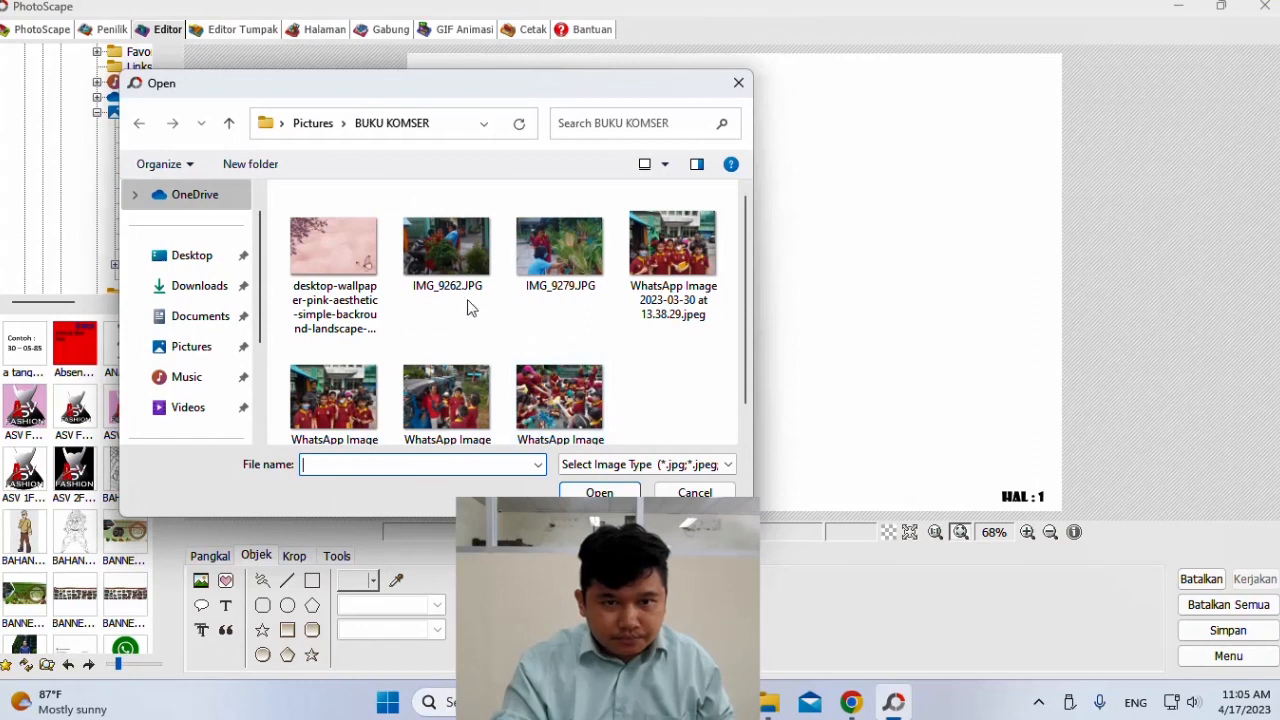
{"action": "double_click", "coordinate": [449, 268]}
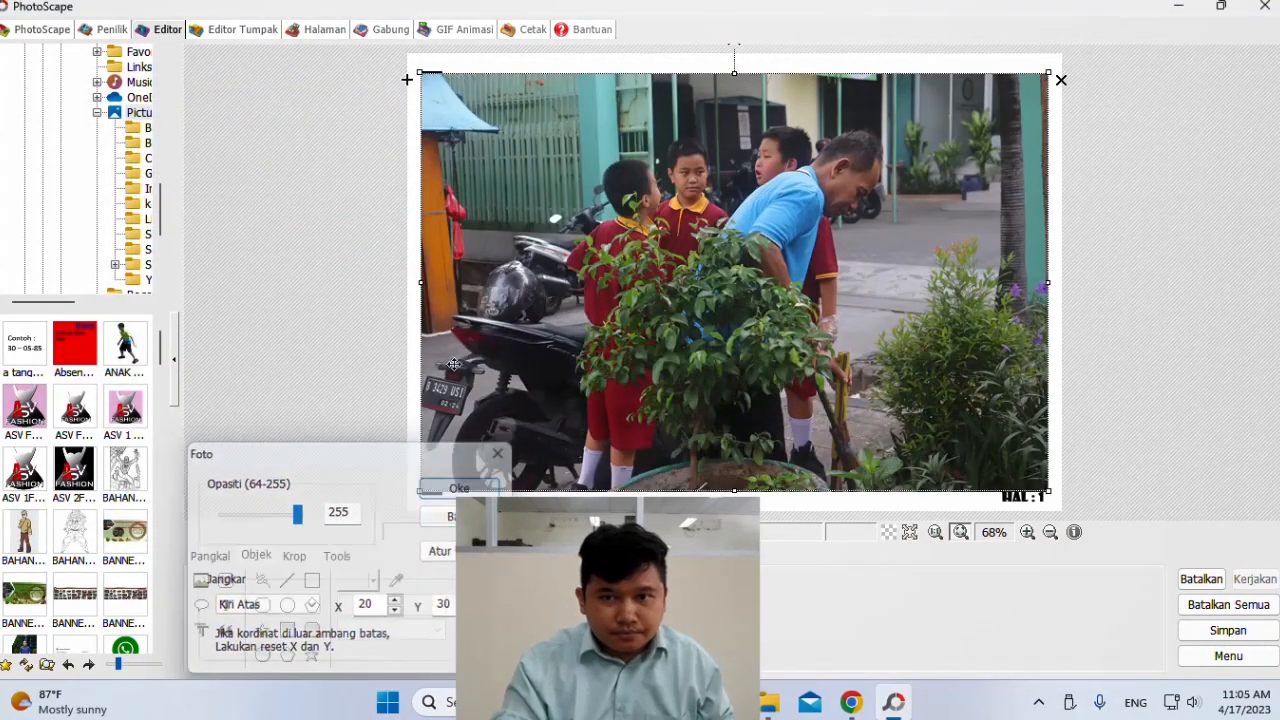
{"action": "left_click_drag", "start_coordinate": [410, 77], "coordinate": [797, 336]}
{"action": "mouse_move", "coordinate": [889, 405]}
{"action": "left_mouse_down"}
{"action": "mouse_move", "coordinate": [719, 354]}
{"action": "mouse_move", "coordinate": [705, 374]}
{"action": "mouse_move", "coordinate": [847, 368]}
{"action": "mouse_move", "coordinate": [875, 385]}
{"action": "left_mouse_up"}
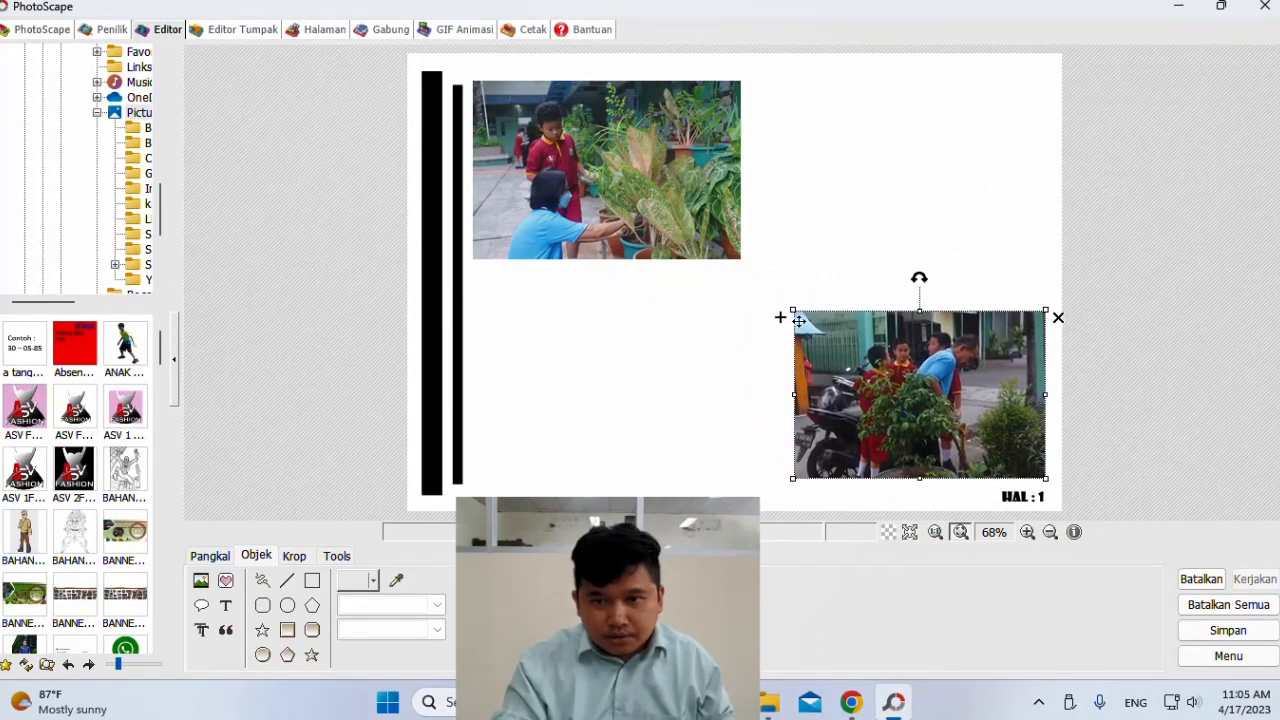
{"action": "left_click_drag", "start_coordinate": [790, 309], "coordinate": [748, 283]}
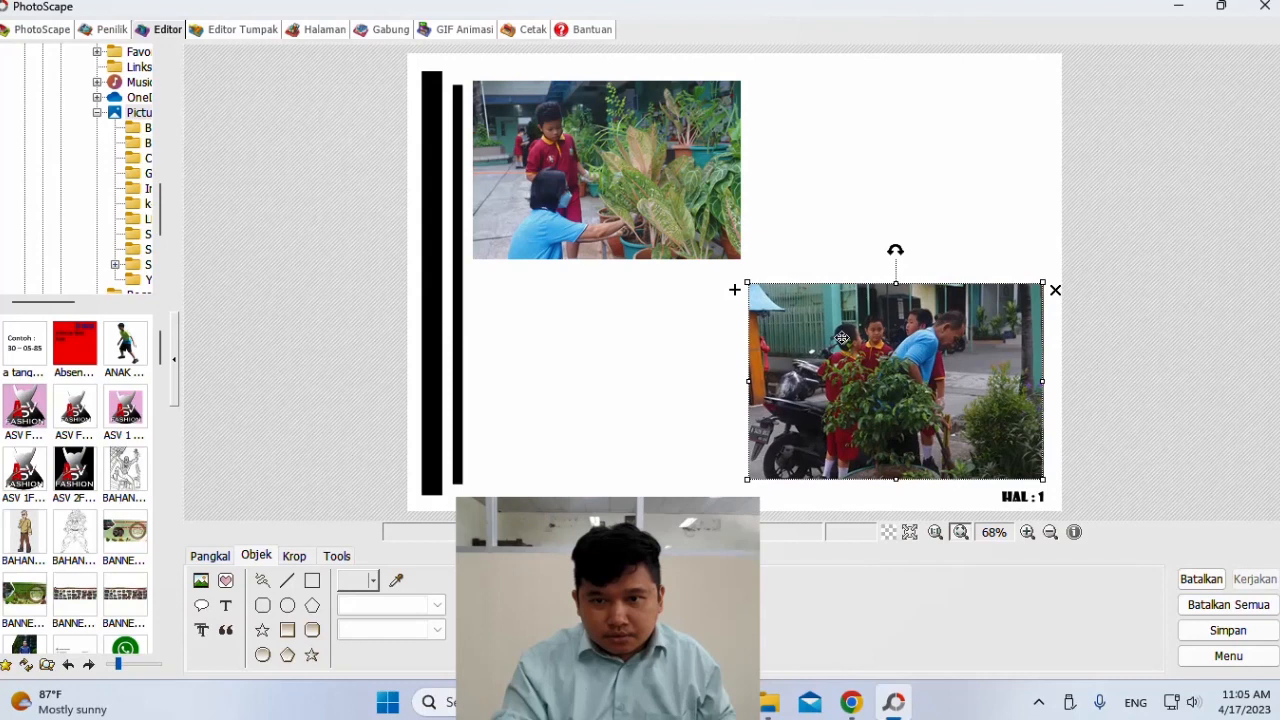
{"action": "left_click_drag", "start_coordinate": [843, 337], "coordinate": [839, 332]}
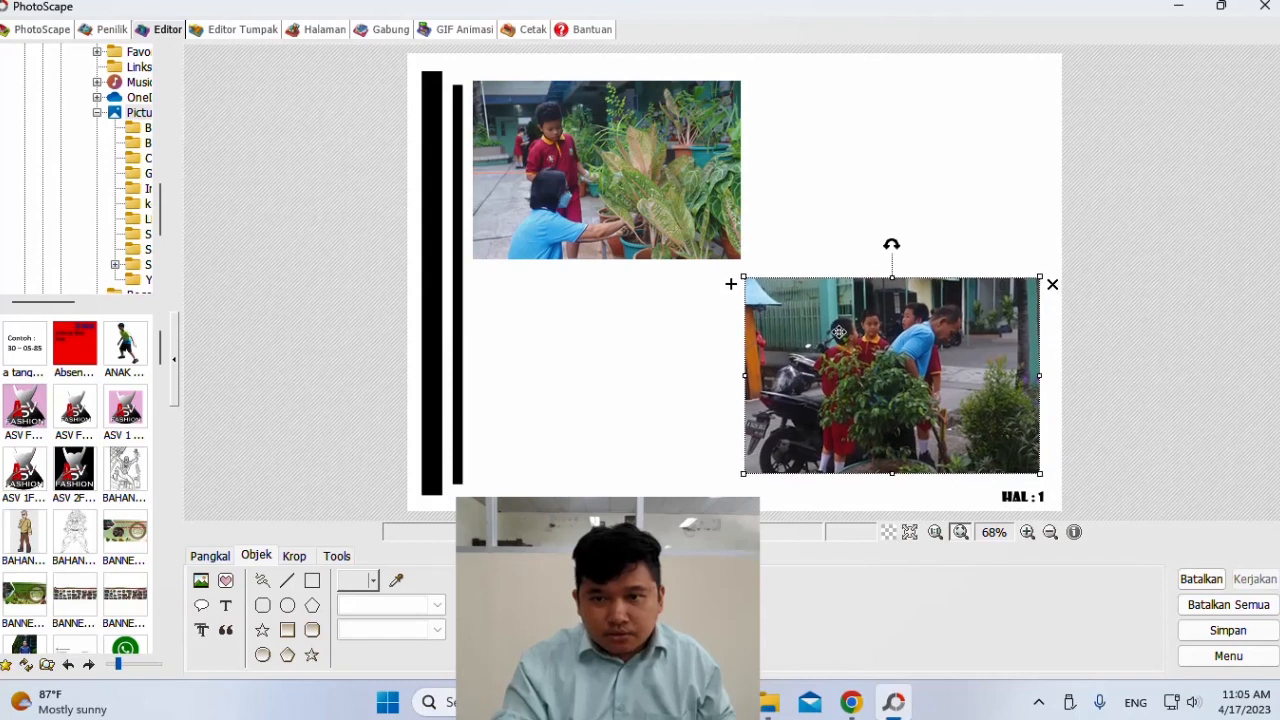
{"action": "left_click", "coordinate": [688, 360]}
- Start a new text object in the Arial font and clear its carried-over text
{"action": "left_click", "coordinate": [227, 605]}
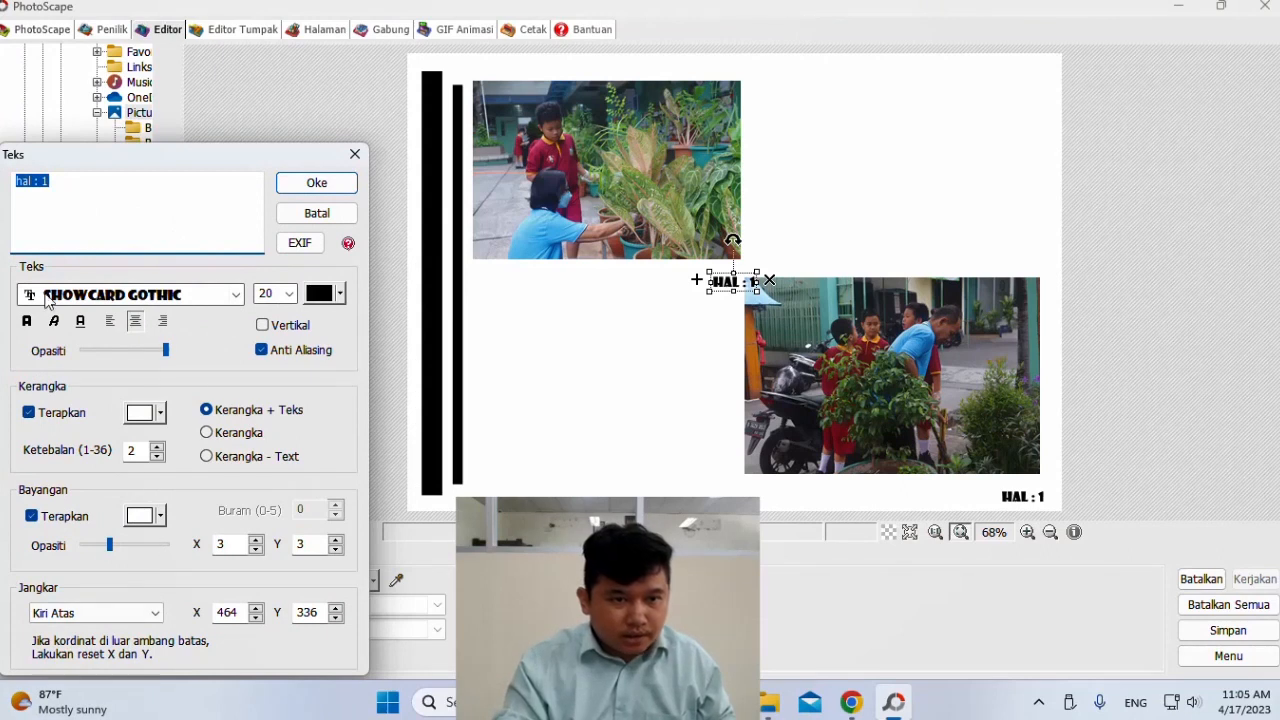
{"action": "left_click", "coordinate": [47, 294]}
{"action": "scroll", "coordinate": [111, 436], "scroll_direction": "up", "scroll_amount": 15}
{"action": "scroll", "coordinate": [247, 507], "scroll_direction": "up", "scroll_amount": 10}
{"action": "left_click", "coordinate": [110, 405]}
{"action": "left_click", "coordinate": [137, 209]}
{"action": "key", "text": "BackSpace"}
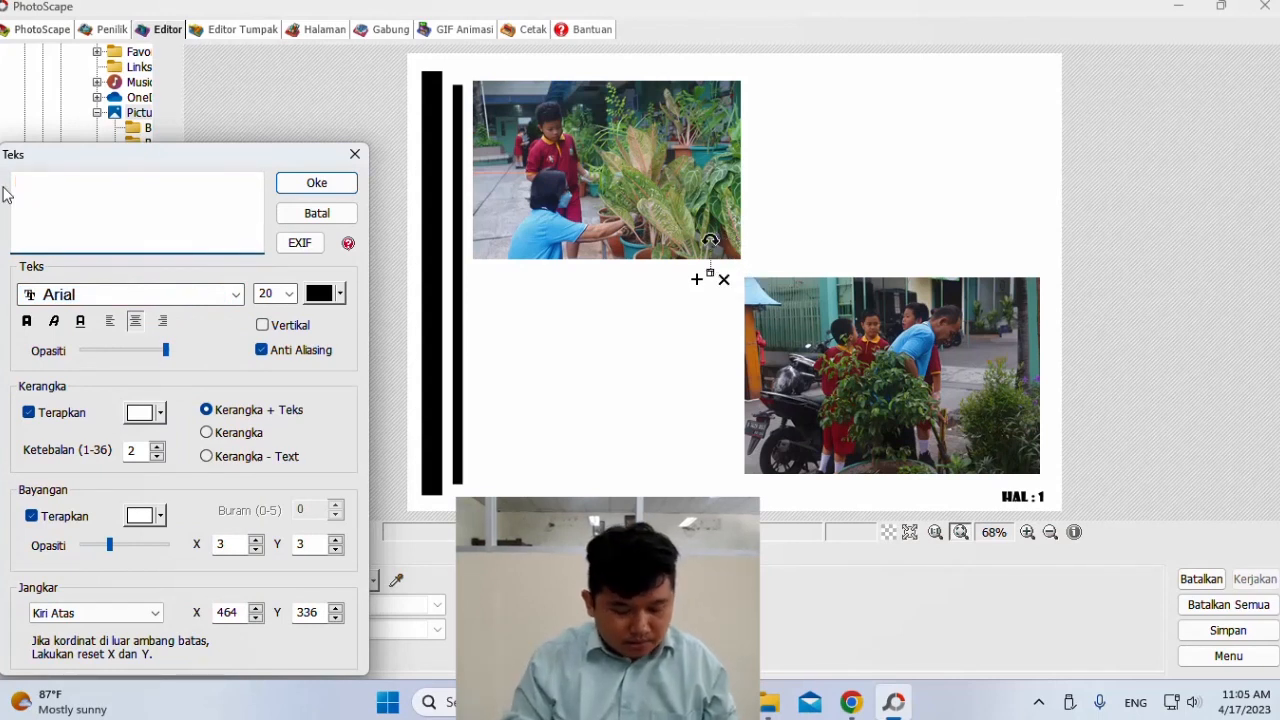
- Enter "kegiatan membersihkan .. fafiaubafiafahfaa" as the first line of the description text
{"action": "type", "text": "kegiatabn"}
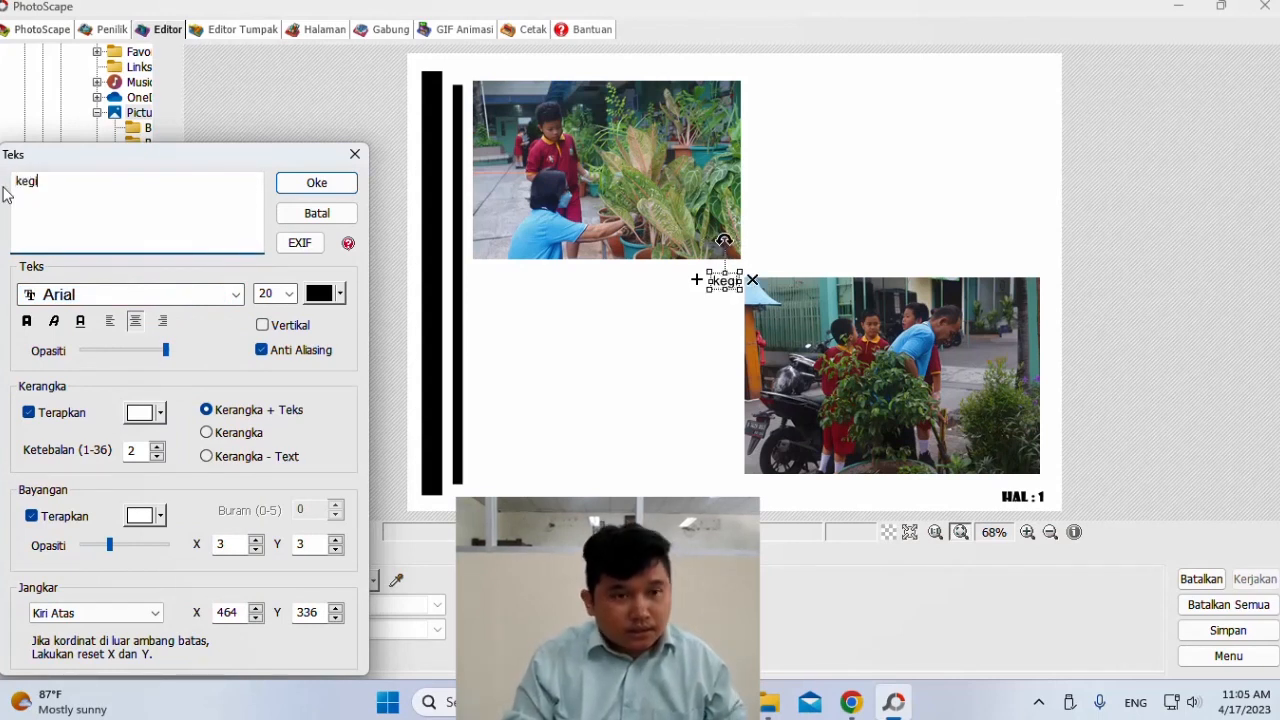
{"action": "key", "text": "BackSpace"}
{"action": "key", "text": "BackSpace"}
{"action": "type", "text": "n"}
{"action": "type", "text": ", "}
{"action": "type", "text": " membersi"}
{"action": "type", "text": "hkan"}
{"action": "type", "text": " .. fafiaubafiafahfa"}
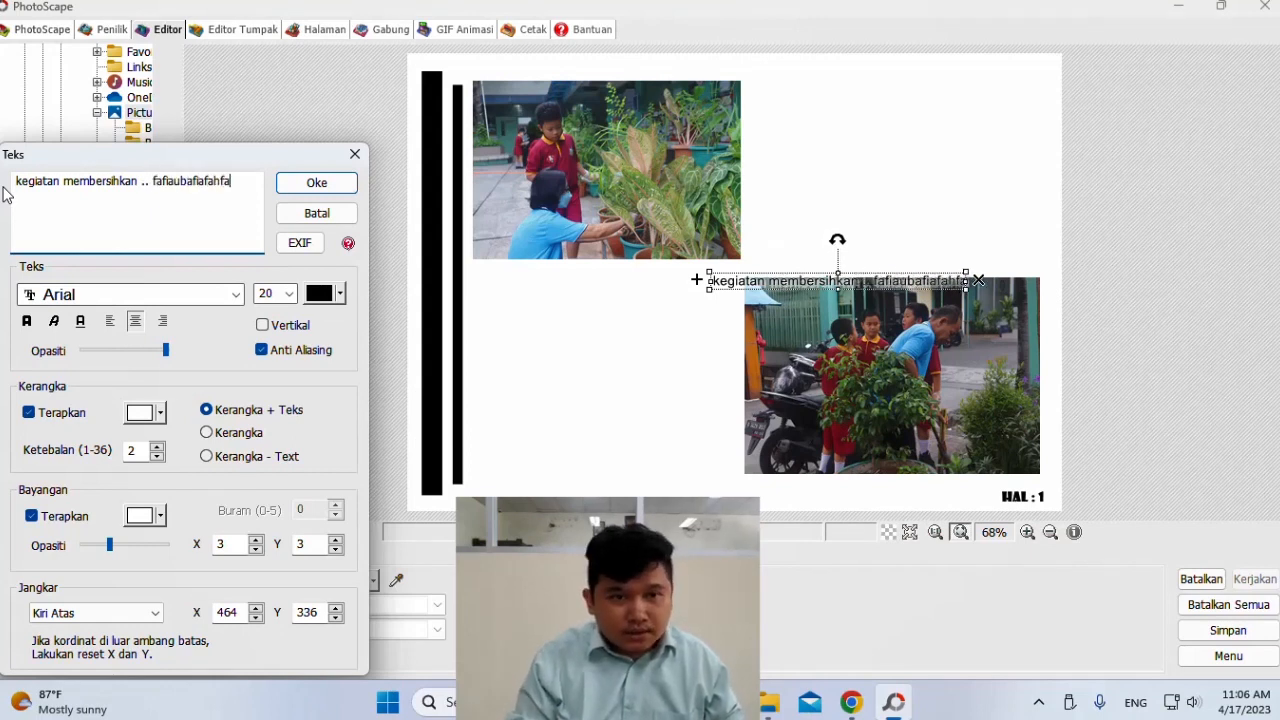
{"action": "type", "text": "a"}
- Add a second line of filler beginning "aufbhafbhabfabfaubfoabfaofaf" and left-align the description text
{"action": "key", "text": "Return"}
{"action": "type", "text": "aufbhafbhabfabfaubfoabfao"}
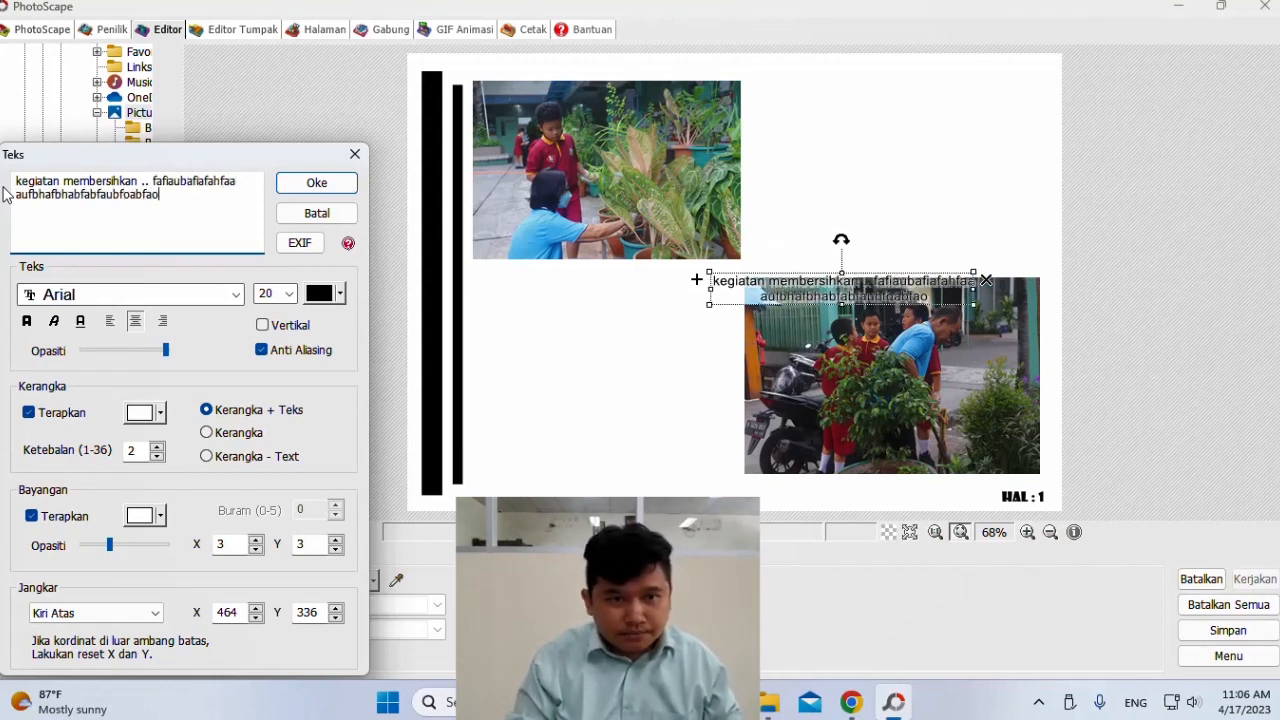
{"action": "type", "text": "faf"}
{"action": "left_click", "coordinate": [110, 320]}
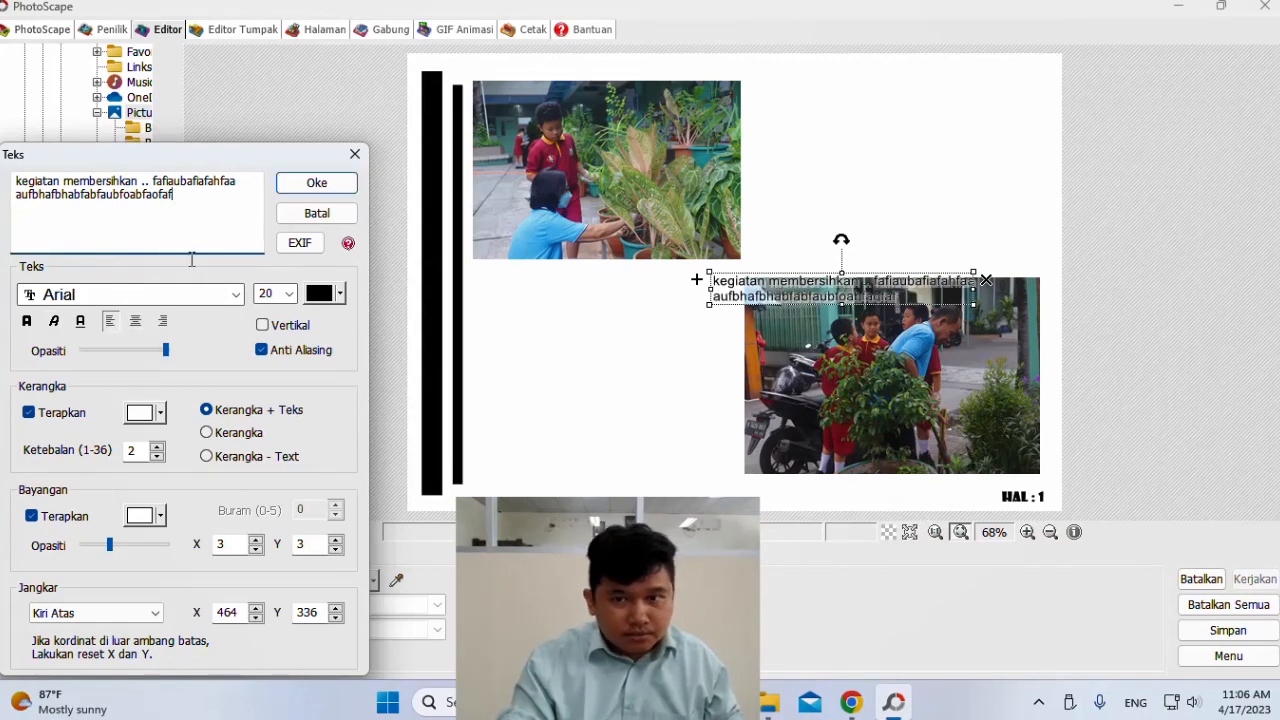
{"action": "left_click", "coordinate": [204, 201]}
{"action": "type", "text": "aifbaebfoabfaou baoabf"}
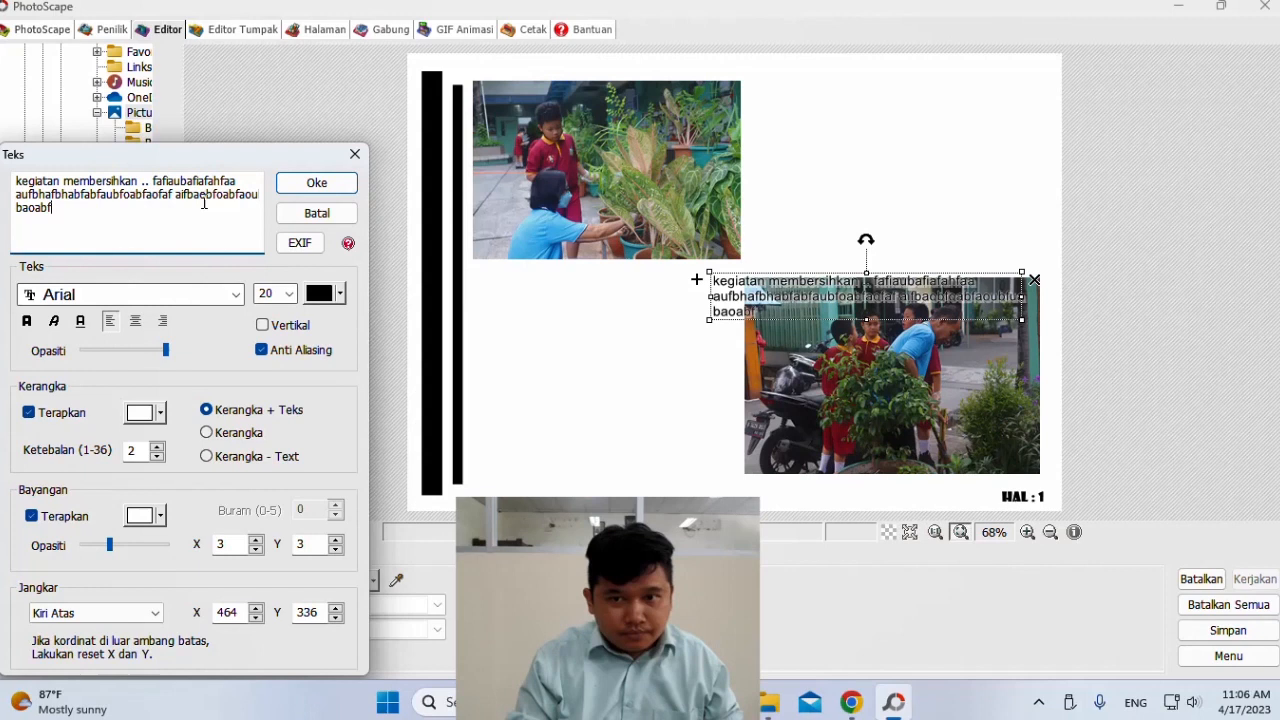
- Complete the description with the filler lines "oaubfoabusbfabfa", "ouabfoasbfoasbfabfsbfa", "uabofbasfsafbasfib'asf" and "abfpiasbfpasbpfi"
{"action": "type", "text": "oaubfabfaubf"}
{"action": "key", "text": "Return"}
{"action": "type", "text": "oaubfoabusbfabfa"}
{"action": "key", "text": "Return"}
{"action": "type", "text": "ouabfoasbfoasbfabfsbfa"}
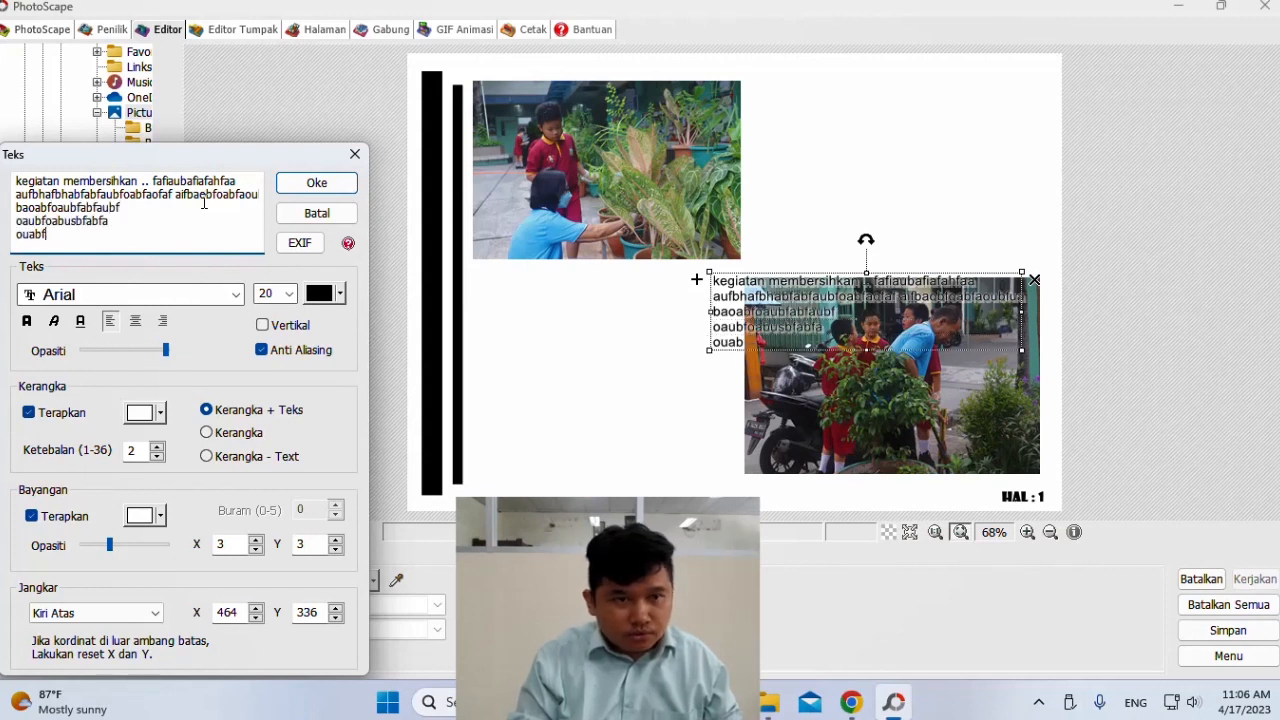
{"action": "key", "text": "Return"}
{"action": "type", "text": "uabofbasfsafbasfib'asf"}
{"action": "key", "text": "Return"}
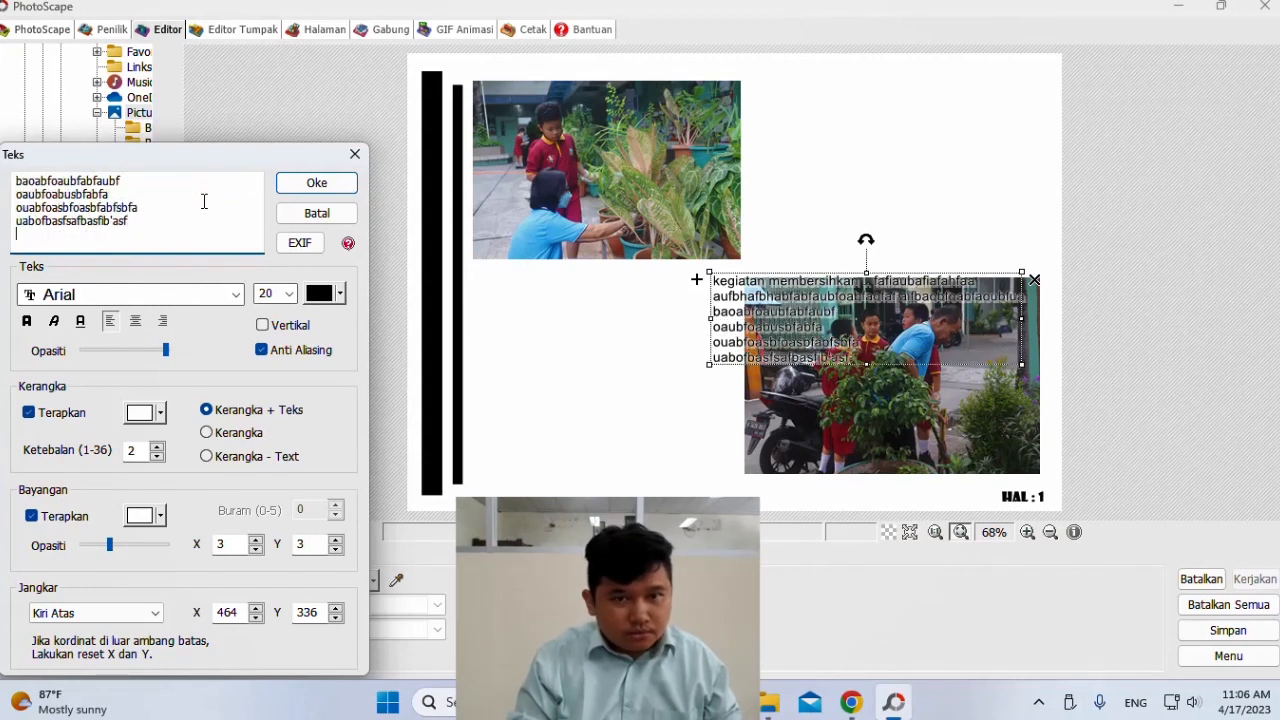
{"action": "type", "text": "abfpiasbfpasbpfi"}
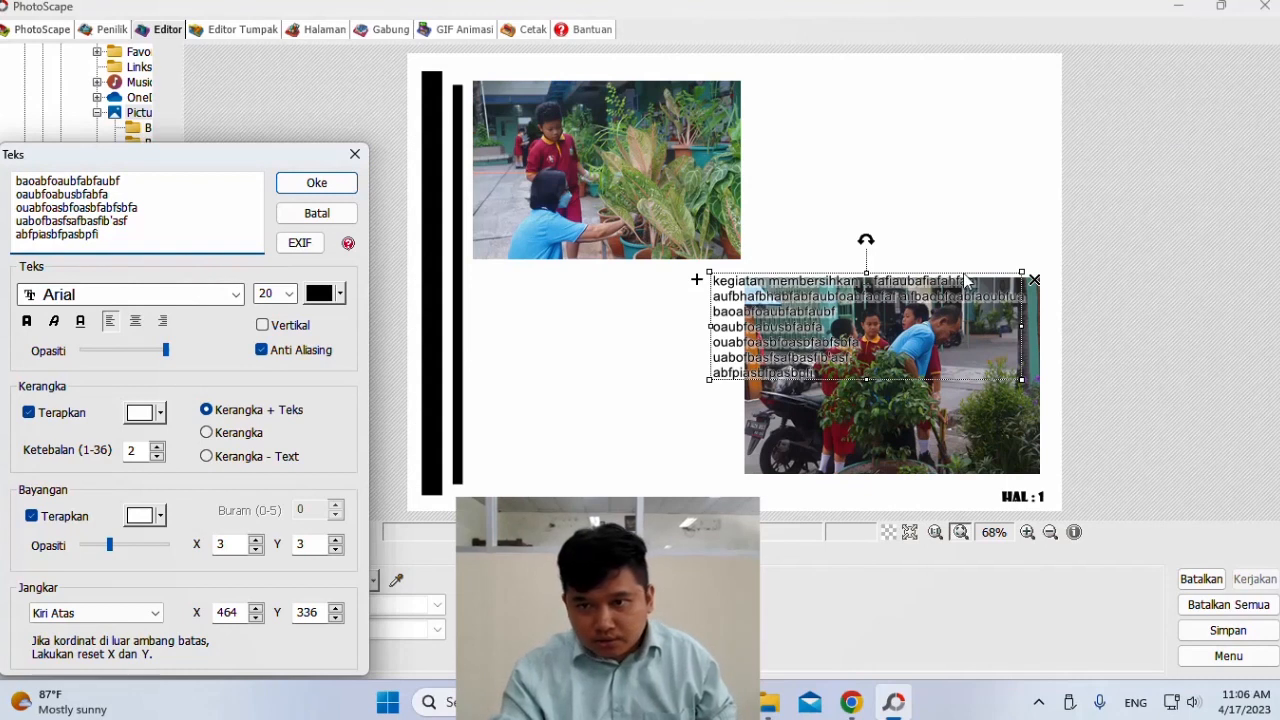
- Confirm the description text, place it to the right of the upper photo and shrink it slightly to fit the page
{"action": "left_click", "coordinate": [325, 186]}
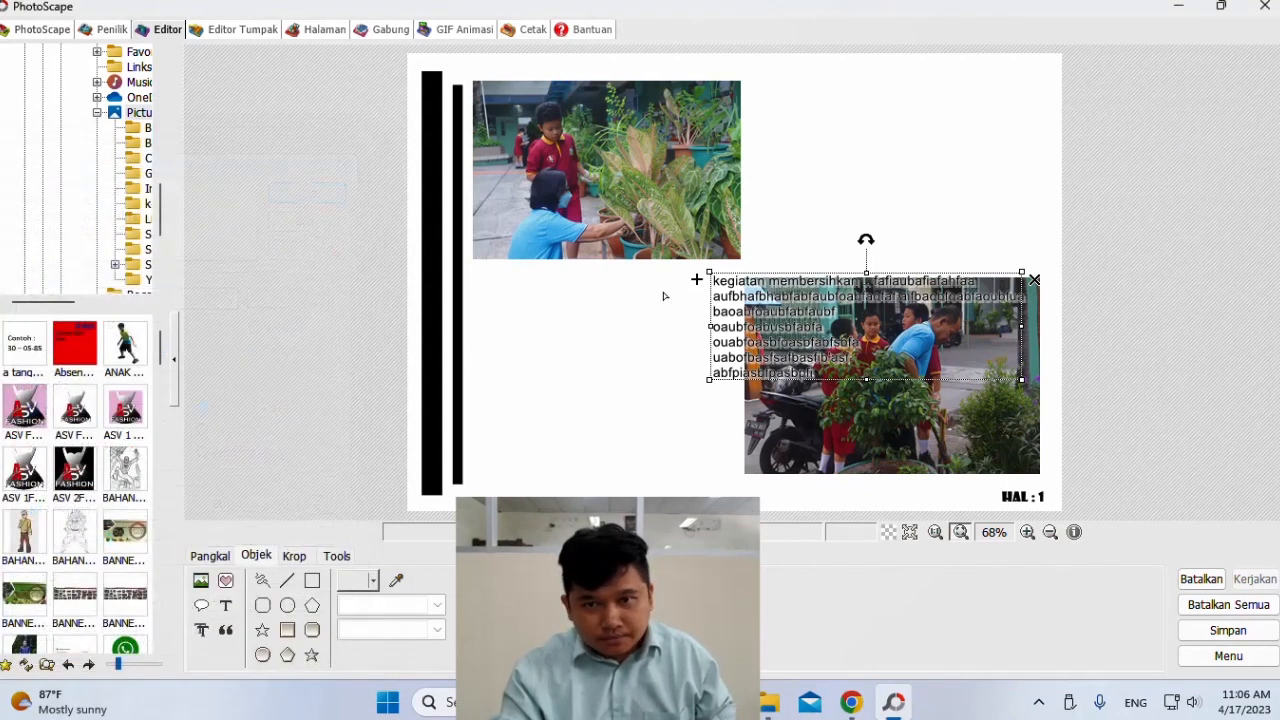
{"action": "left_click_drag", "start_coordinate": [697, 279], "coordinate": [731, 95]}
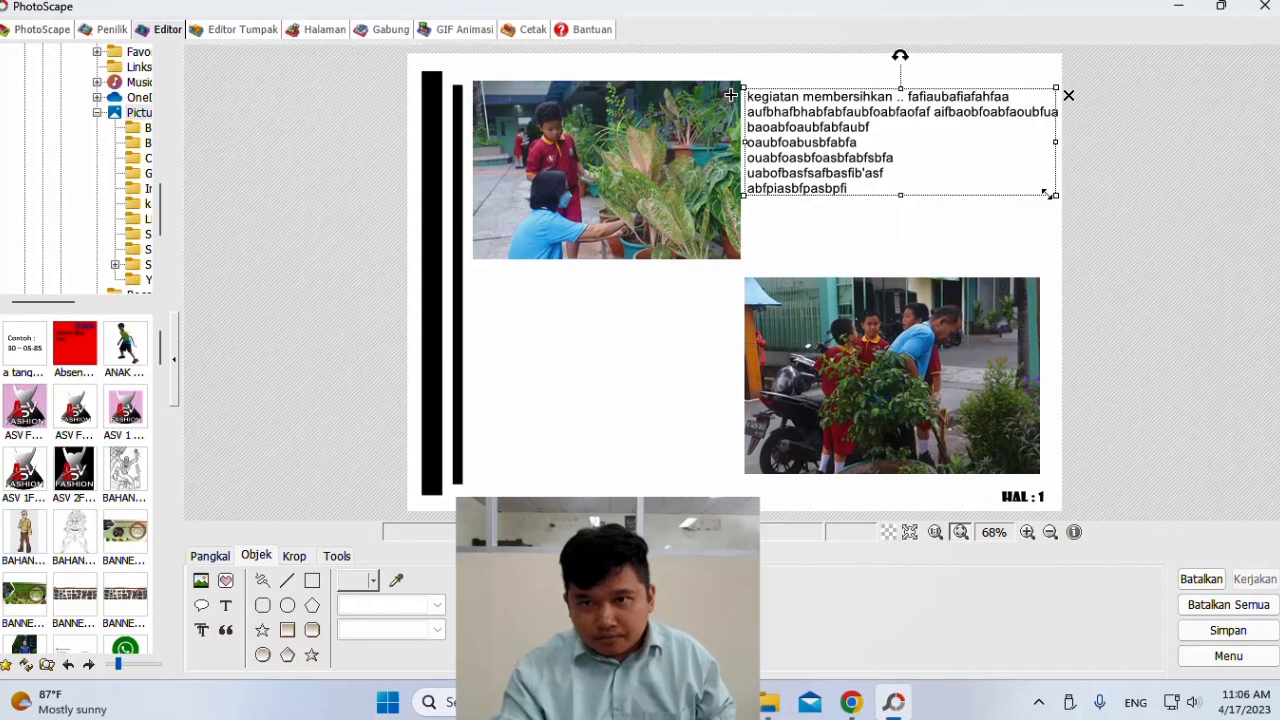
{"action": "left_click_drag", "start_coordinate": [1053, 195], "coordinate": [1043, 190]}
{"action": "right_click", "coordinate": [874, 143]}
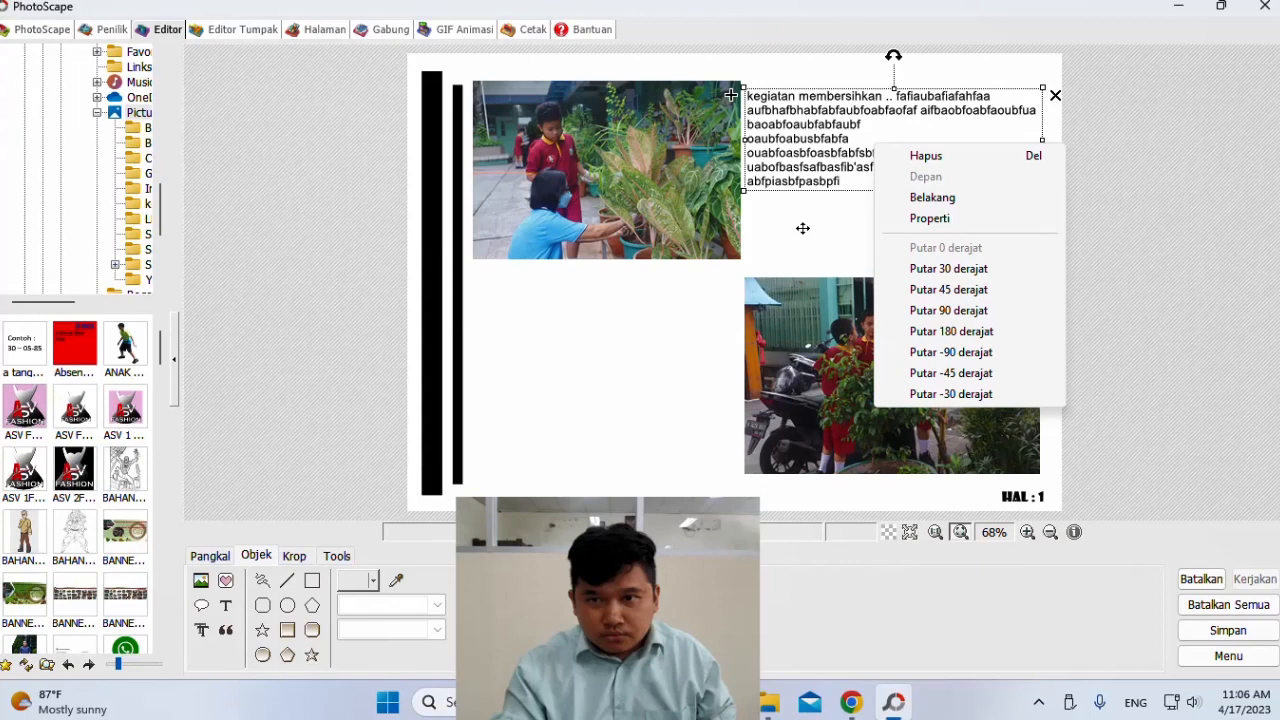
{"action": "left_click", "coordinate": [820, 150]}
{"action": "left_click", "coordinate": [620, 351]}
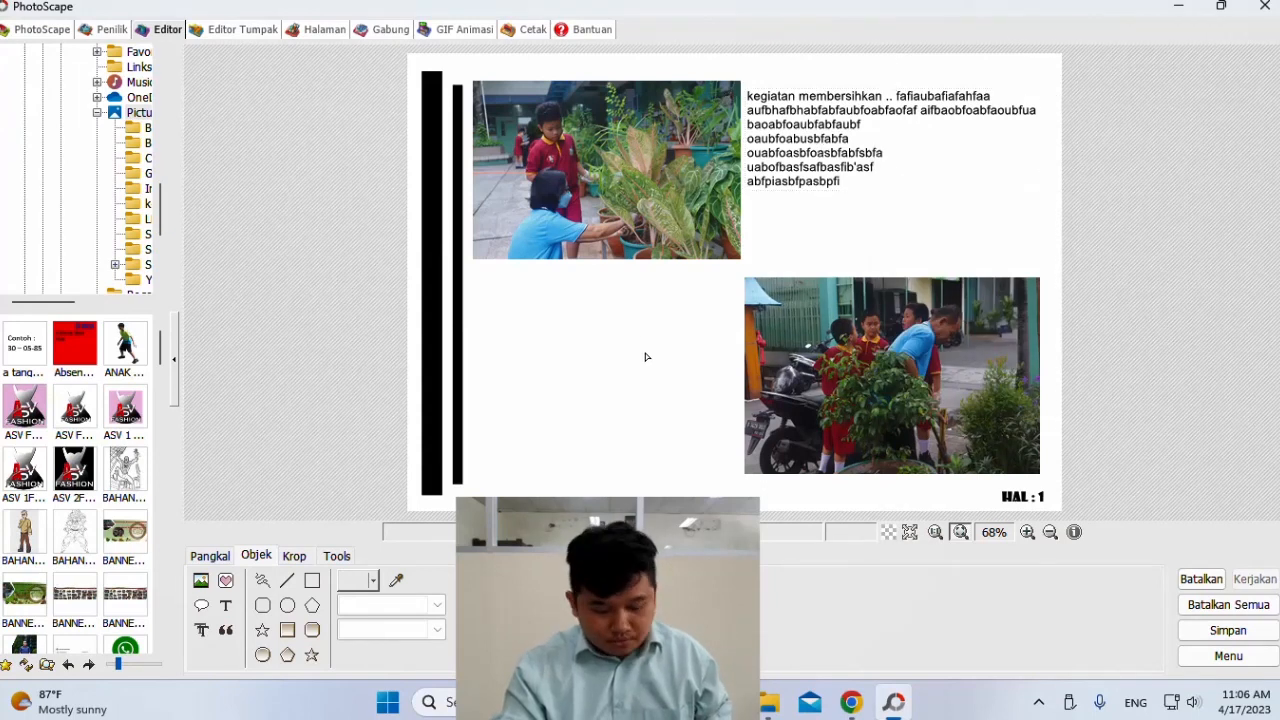
{"action": "left_click", "coordinate": [726, 394]}
{"action": "left_click", "coordinate": [837, 140]}
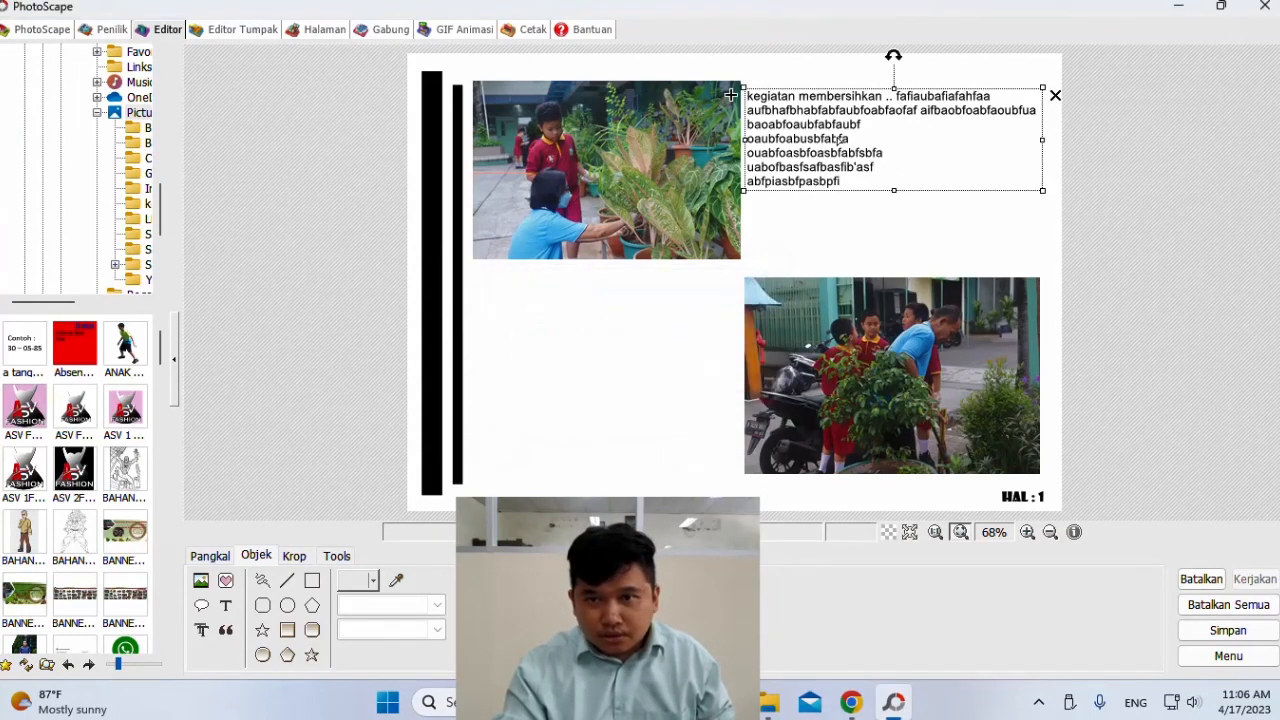
{"action": "left_click", "coordinate": [664, 319]}
- Start a second text object reading "teknya lagi. contoh teks. contoh teks . contoh teks"
{"action": "left_click", "coordinate": [226, 607]}
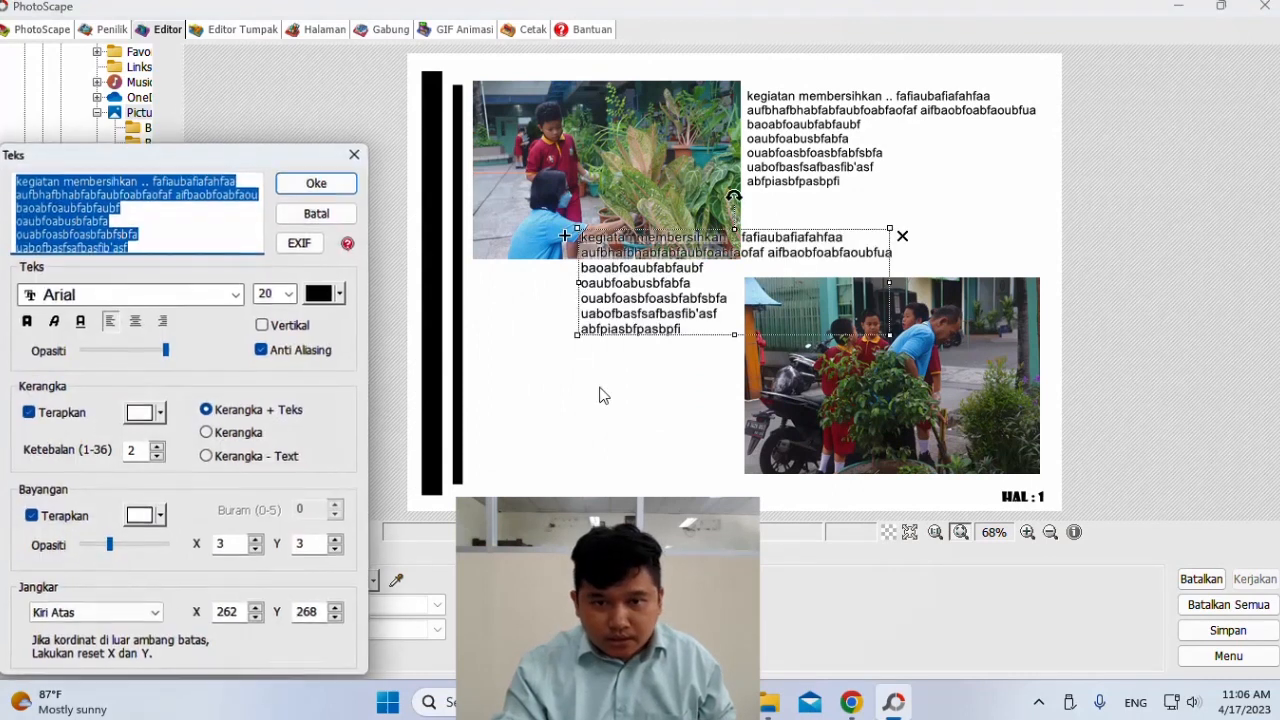
{"action": "type", "text": "te"}
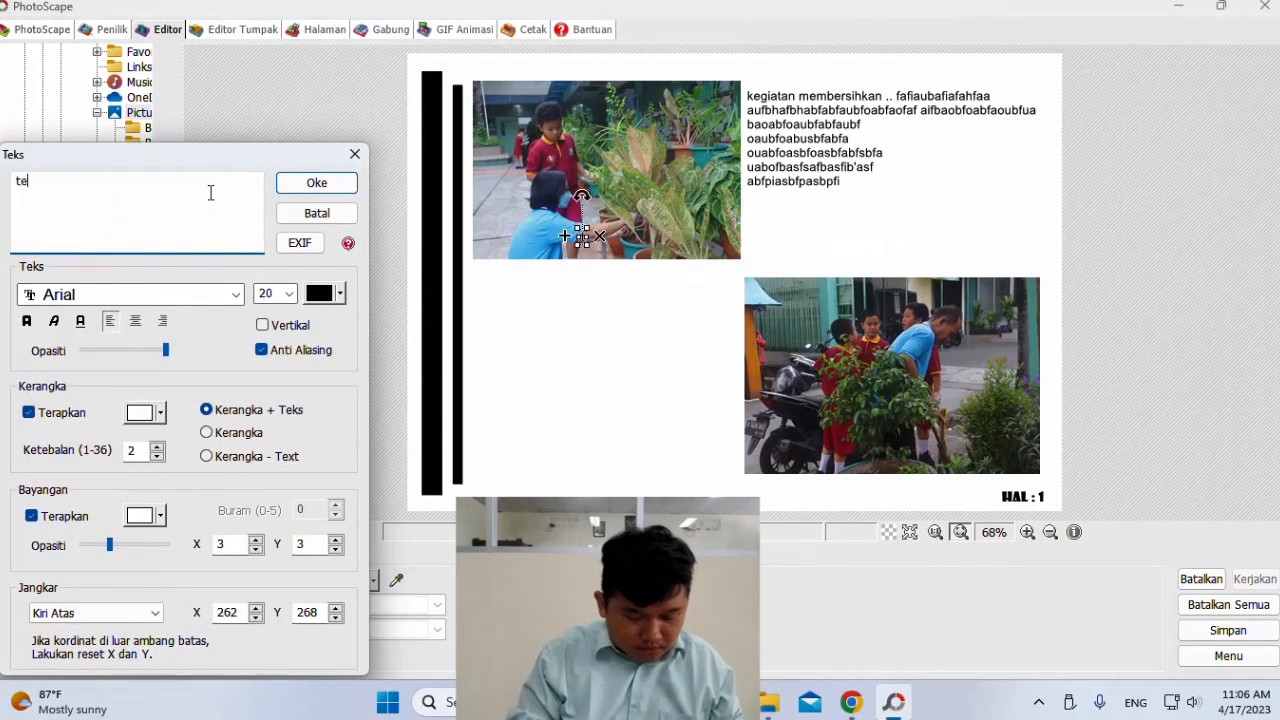
{"action": "type", "text": "knya lagi. conto"}
{"action": "type", "text": "h teks. co"}
{"action": "type", "text": "ntoh teks. "}
{"action": "type", "text": "conyoh"}
{"action": "key", "text": "BackSpace"}
{"action": "key", "text": "BackSpace"}
{"action": "key", "text": "BackSpace"}
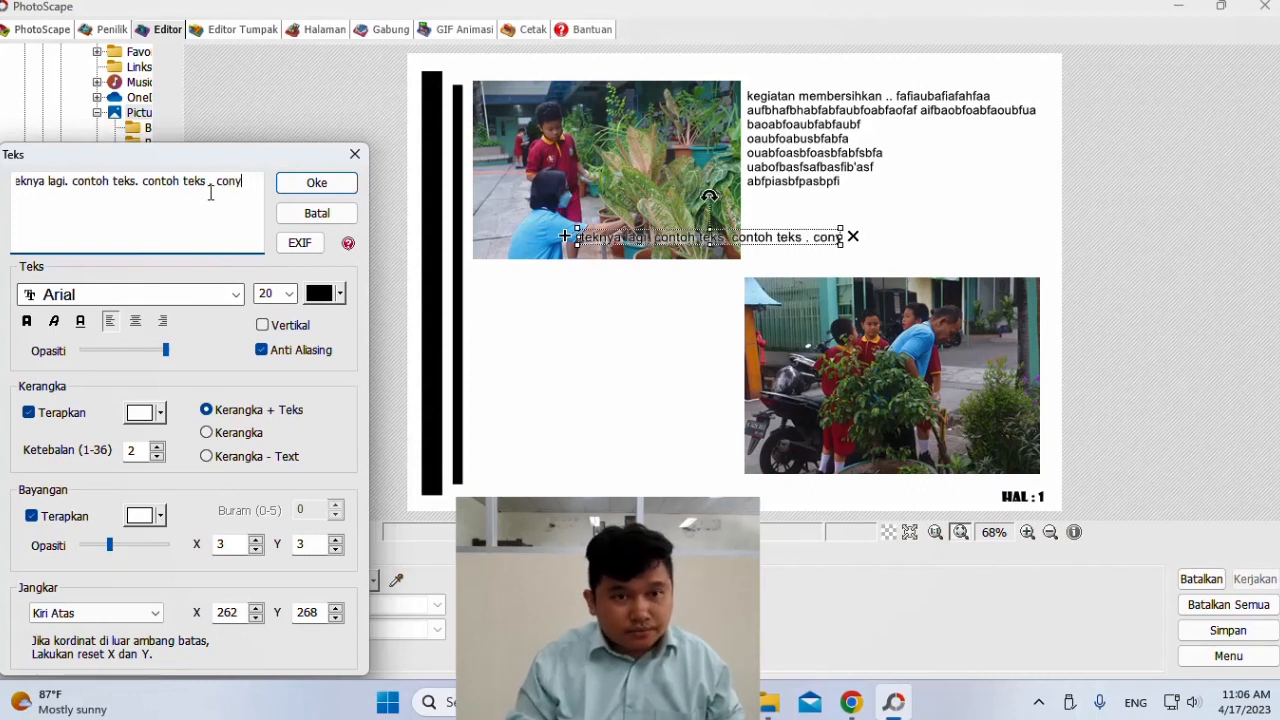
{"action": "type", "text": "toh teks"}
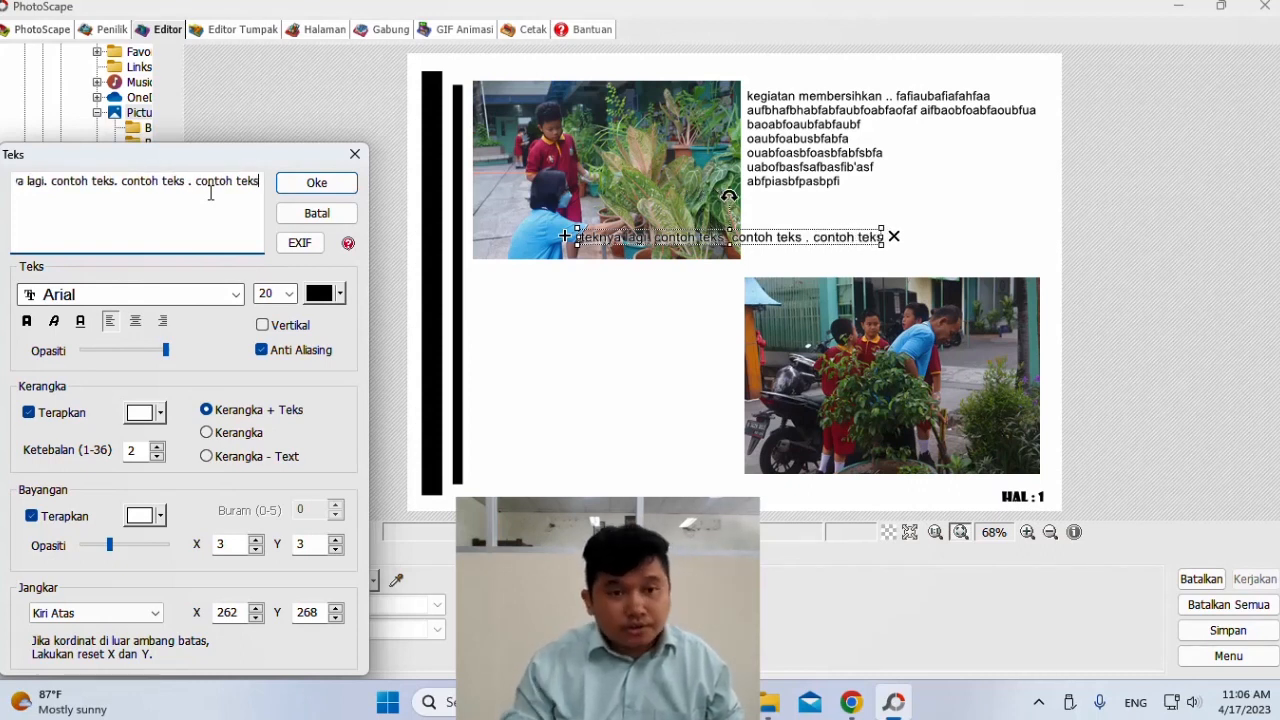
- Copy the phrase "contoh teks" and repeat it on three separate lines below the first line of the second text
{"action": "left_click_drag", "start_coordinate": [196, 181], "coordinate": [263, 176]}
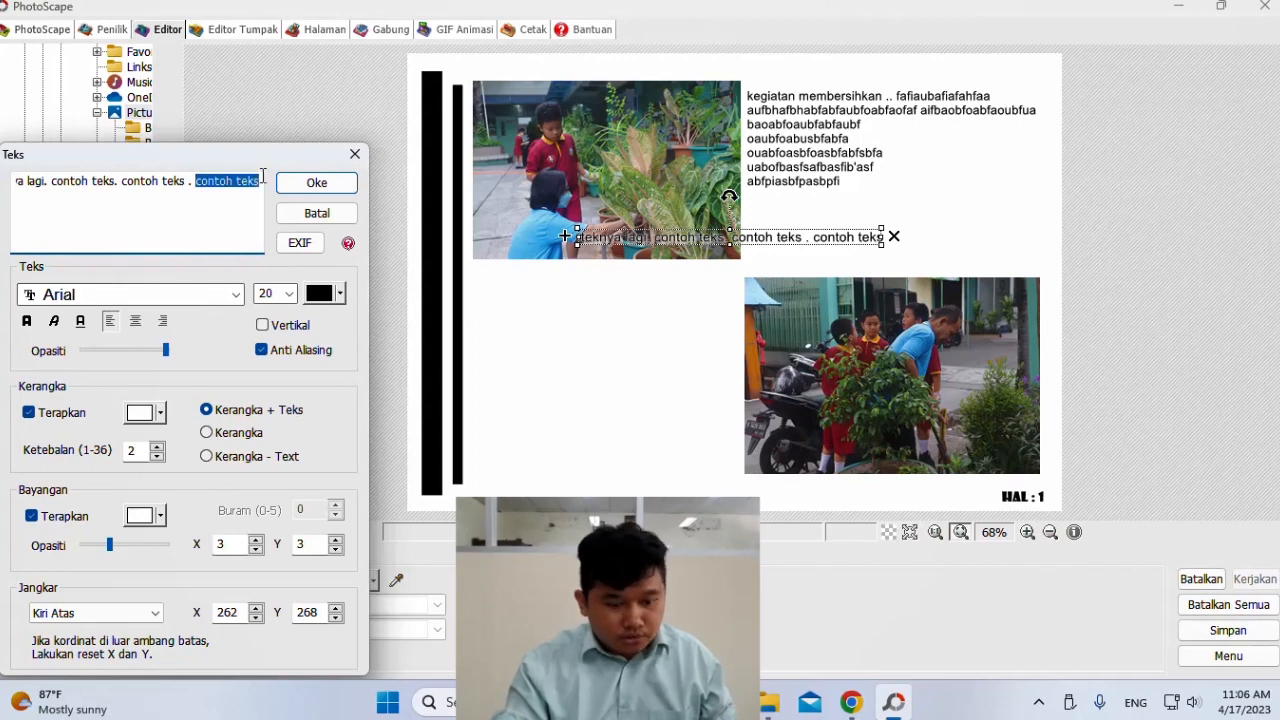
{"action": "key", "text": "ctrl+c"}
{"action": "key", "text": "End"}
{"action": "key", "text": "Return"}
{"action": "key", "text": "ctrl+v"}
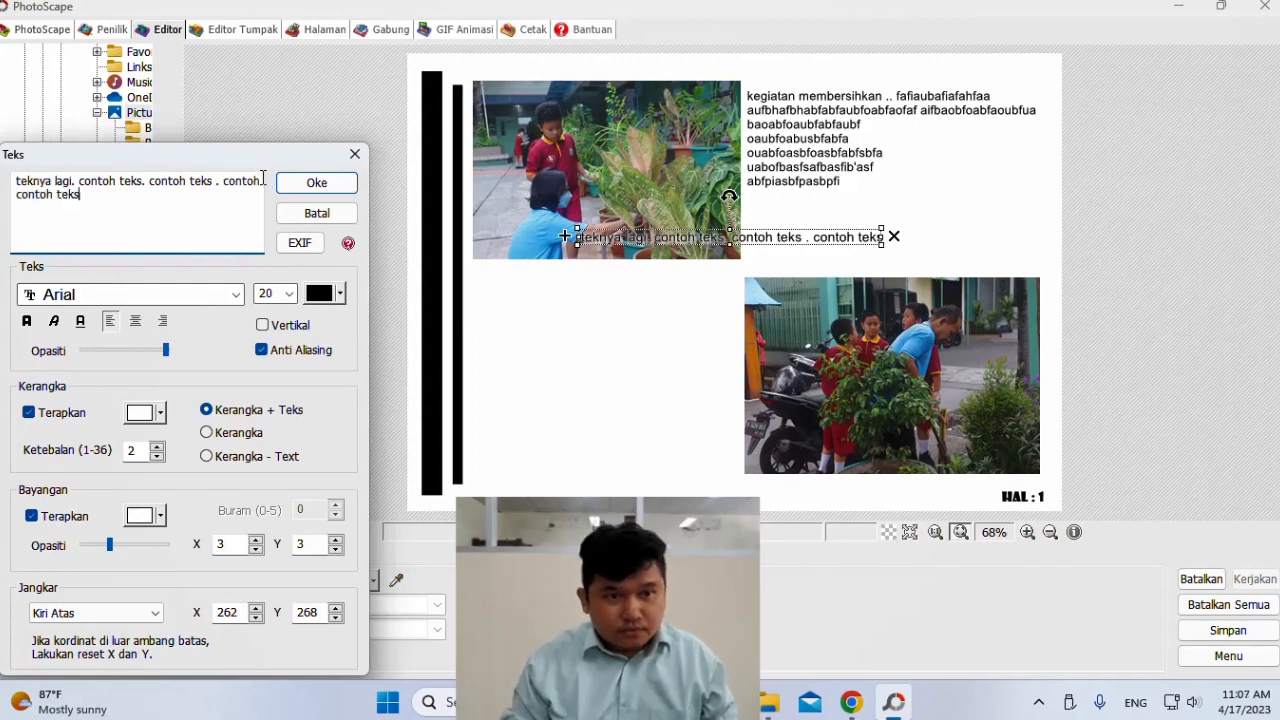
{"action": "key", "text": "Return"}
{"action": "key", "text": "ctrl+v"}
{"action": "key", "text": "Return"}
{"action": "key", "text": "ctrl+v"}
{"action": "key", "text": "Return"}
- Add two lines repeating "contoh teks" several times, then place the text block below the upper-left photo
{"action": "key", "text": "ctrl+v"}
{"action": "key", "text": "ctrl+v"}
{"action": "key", "text": "ctrl+v"}
{"action": "key", "text": "ctrl+v"}
{"action": "key", "text": "ctrl+v"}
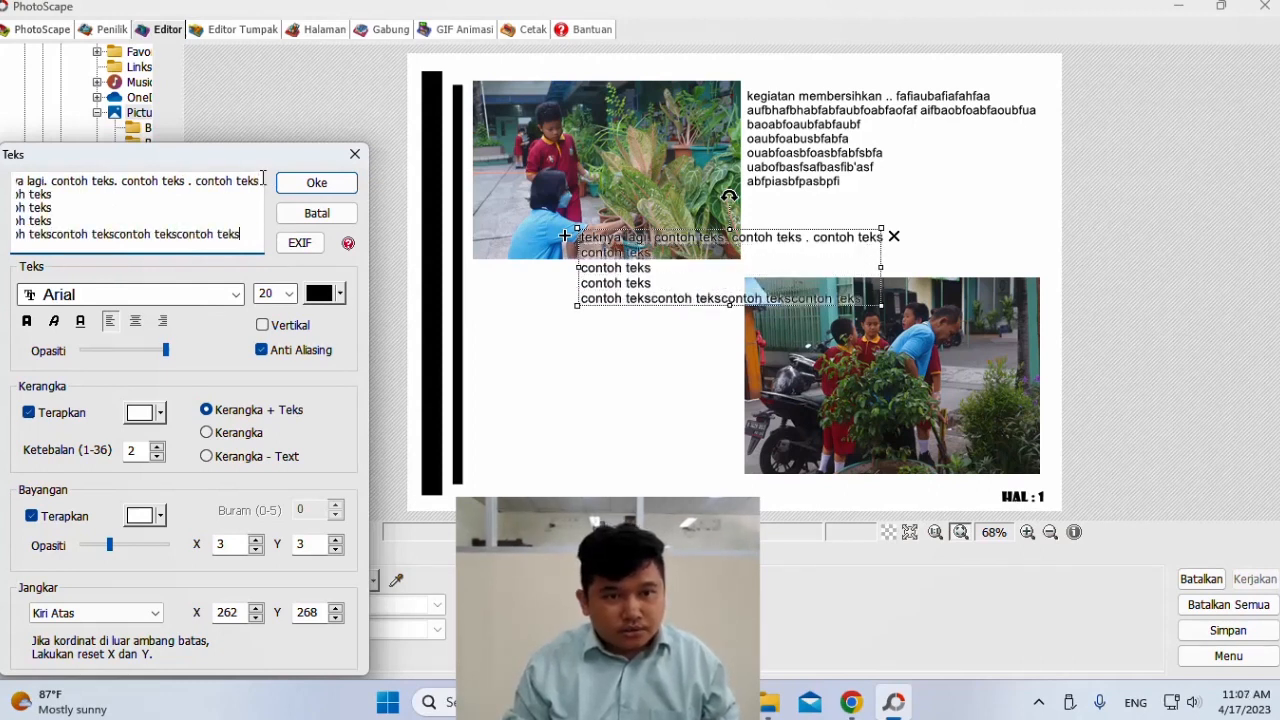
{"action": "key", "text": "Return"}
{"action": "key", "text": "ctrl+v"}
{"action": "key", "text": "ctrl+v"}
{"action": "key", "text": "ctrl+v"}
{"action": "key", "text": "ctrl+v"}
{"action": "key", "text": "ctrl+v"}
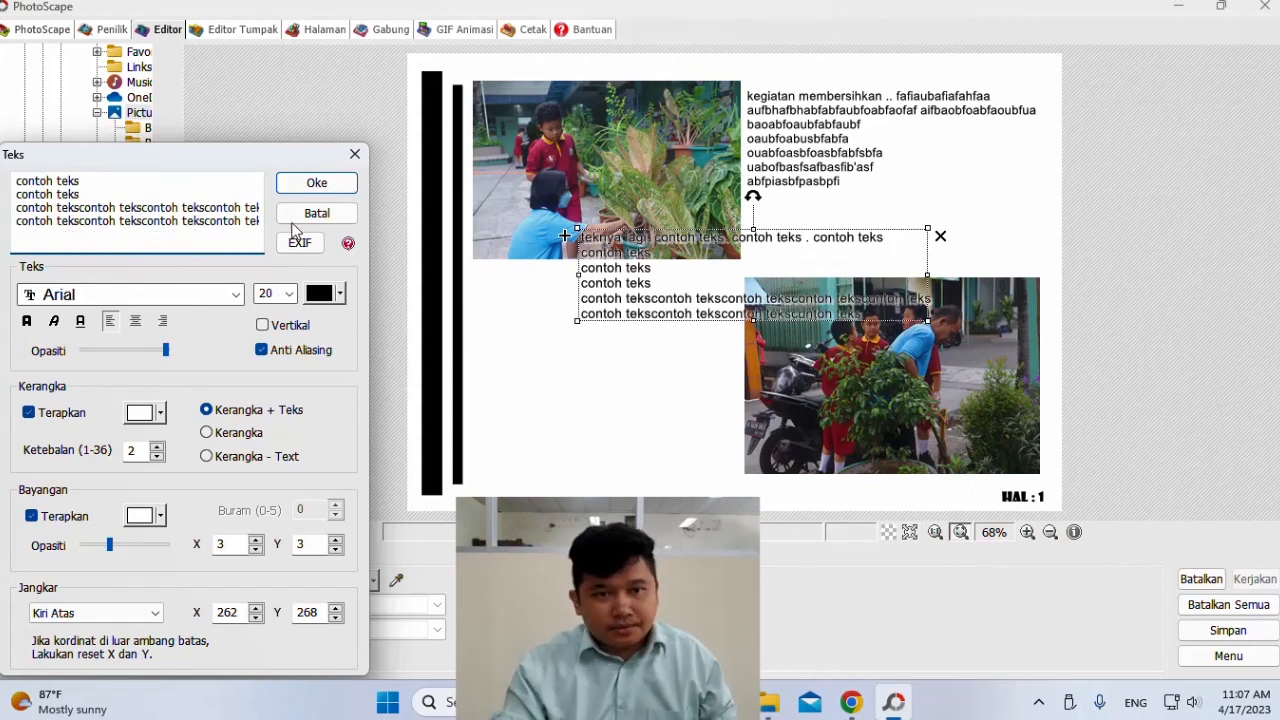
{"action": "left_click", "coordinate": [316, 182]}
{"action": "left_click_drag", "start_coordinate": [565, 236], "coordinate": [453, 288]}
- Insert the heart007.png icon from the Hati category and place it tilted between the corners of the two photos
{"action": "left_click", "coordinate": [225, 581]}
{"action": "left_click", "coordinate": [290, 272]}
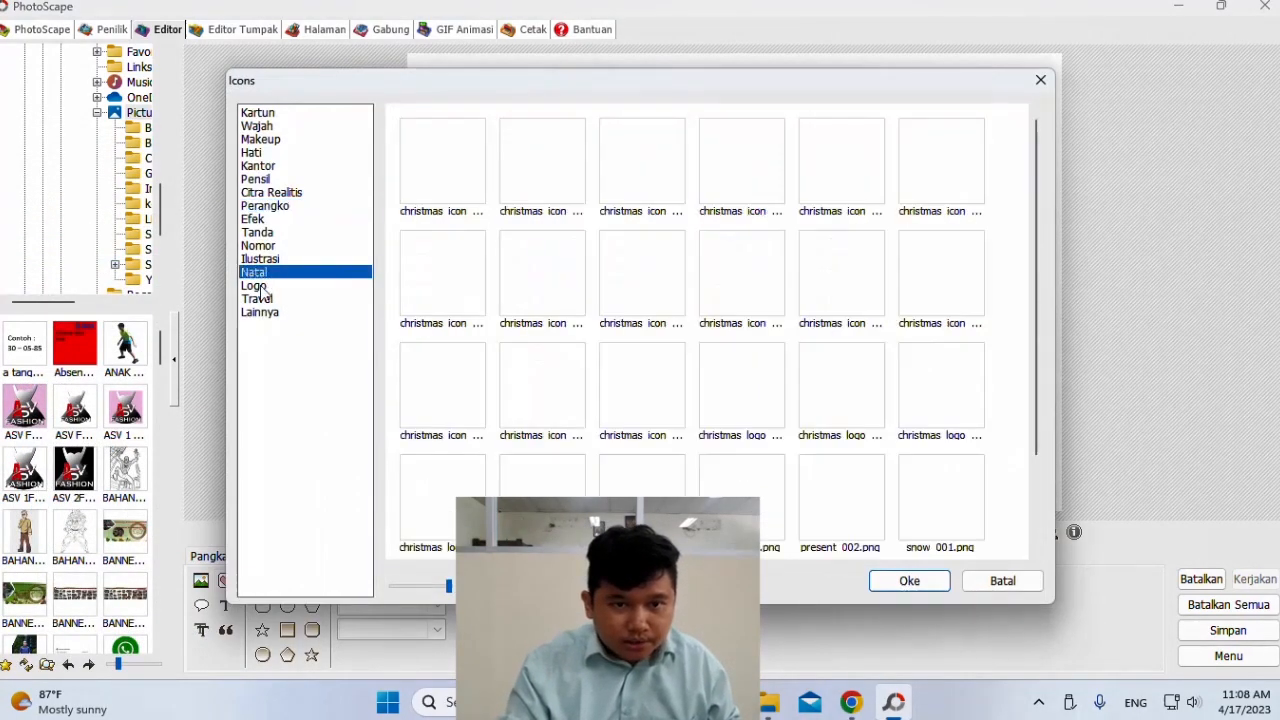
{"action": "left_click", "coordinate": [276, 128]}
{"action": "left_click", "coordinate": [252, 152]}
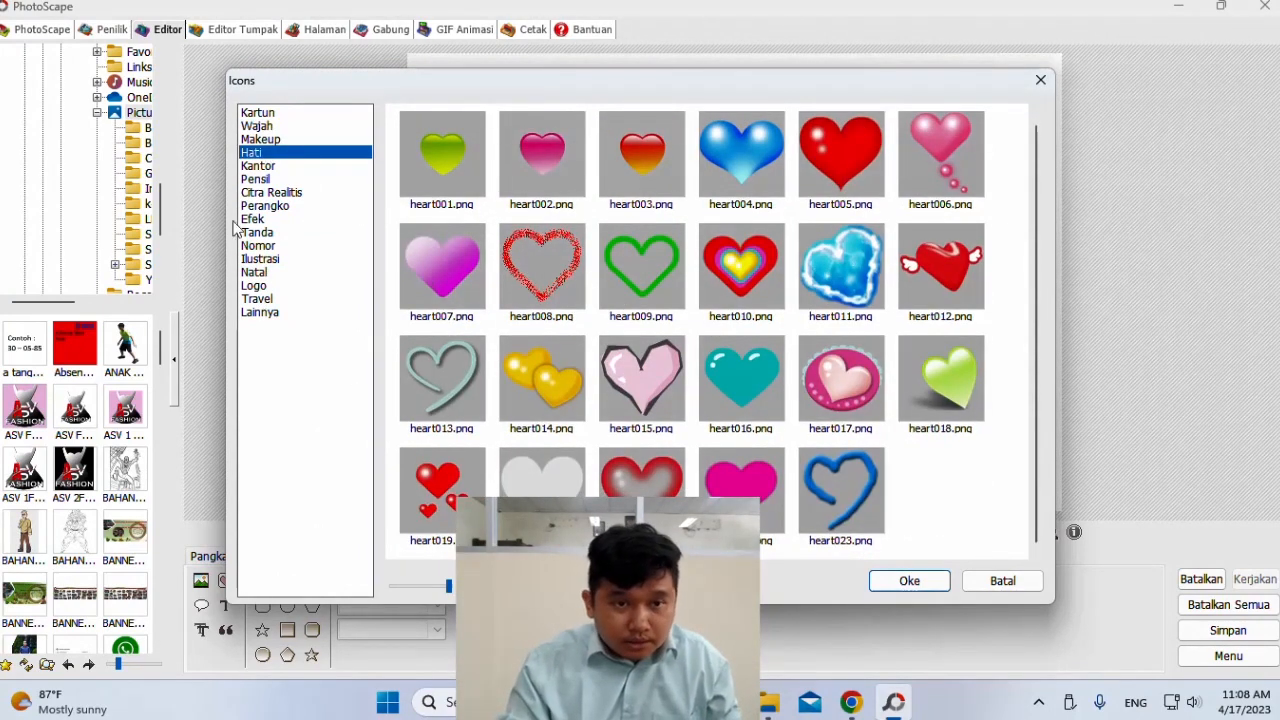
{"action": "double_click", "coordinate": [443, 258]}
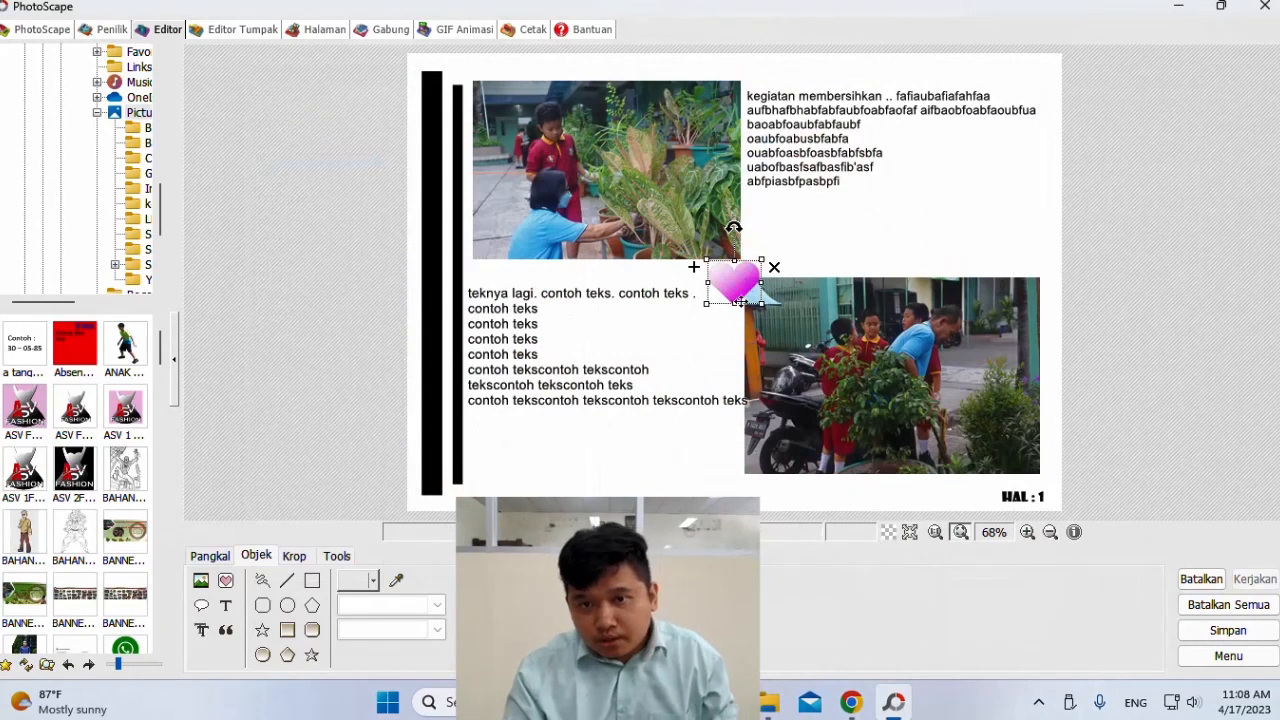
{"action": "left_click_drag", "start_coordinate": [734, 228], "coordinate": [737, 214]}
{"action": "left_click", "coordinate": [856, 265]}
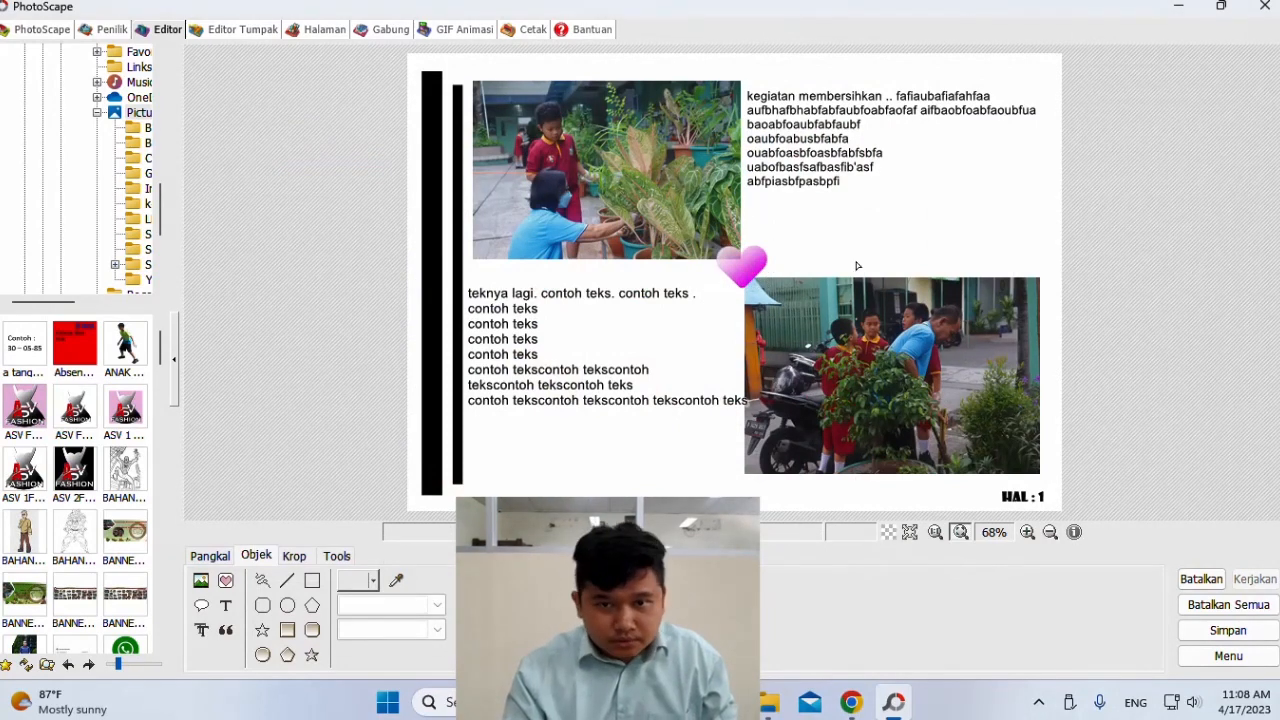
- Insert the blue heart023.png icon and place it at the upper-right corner of the lower photo
{"action": "left_click", "coordinate": [226, 581]}
{"action": "double_click", "coordinate": [838, 510]}
{"action": "left_click_drag", "start_coordinate": [737, 268], "coordinate": [1025, 248]}
{"action": "left_click", "coordinate": [922, 248]}
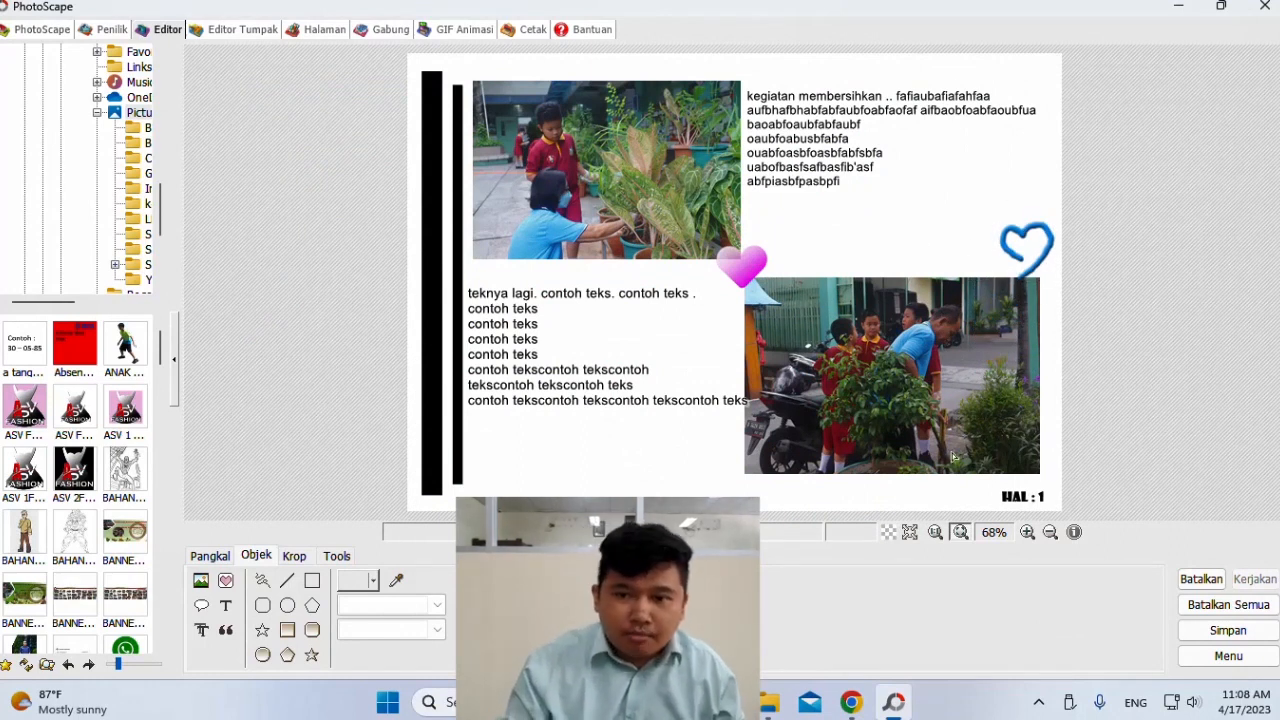
- Save the page as a JPEG with a "halaman" file name in the HASIL BUKU KOMSER folder
{"action": "left_click", "coordinate": [1228, 630]}
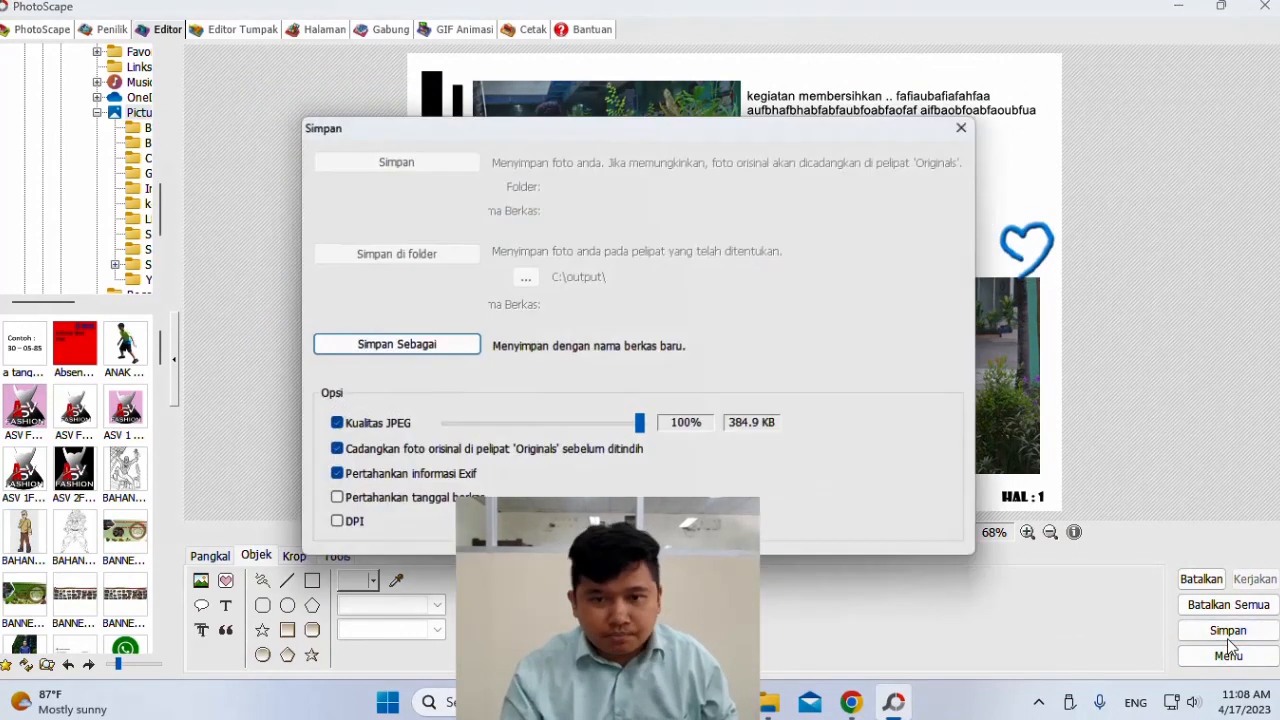
{"action": "left_click", "coordinate": [411, 352]}
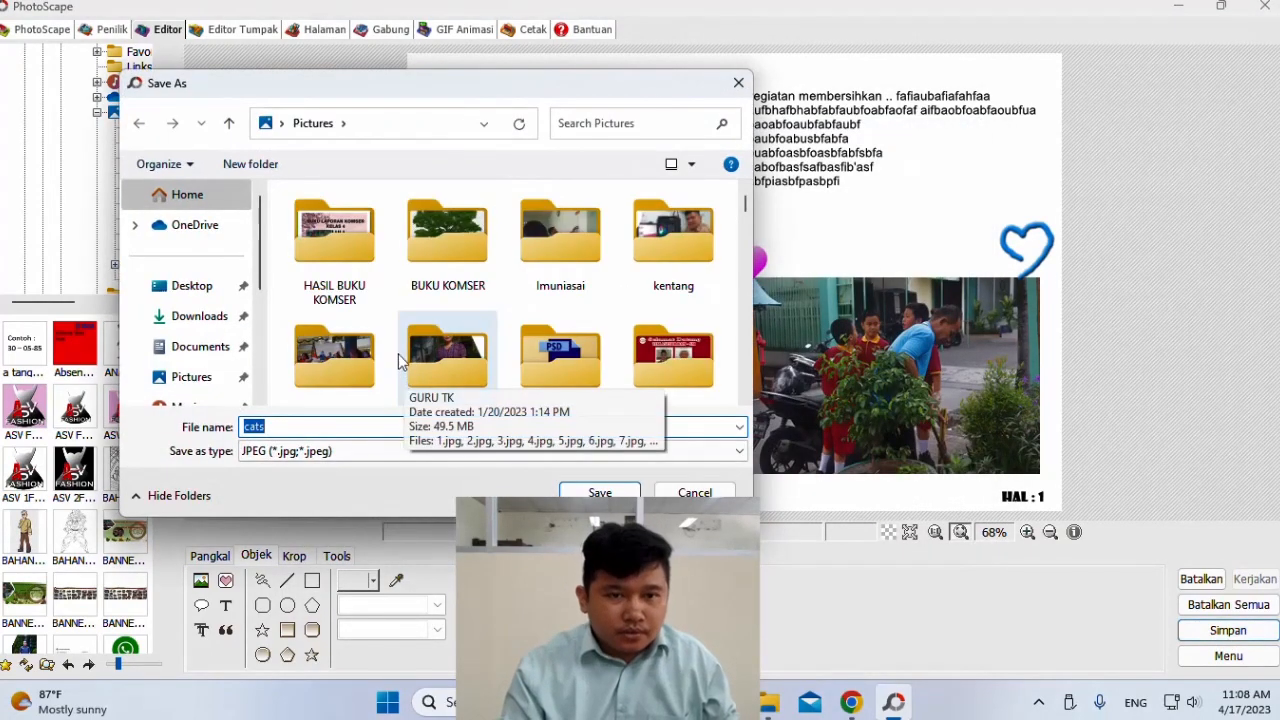
{"action": "double_click", "coordinate": [345, 250]}
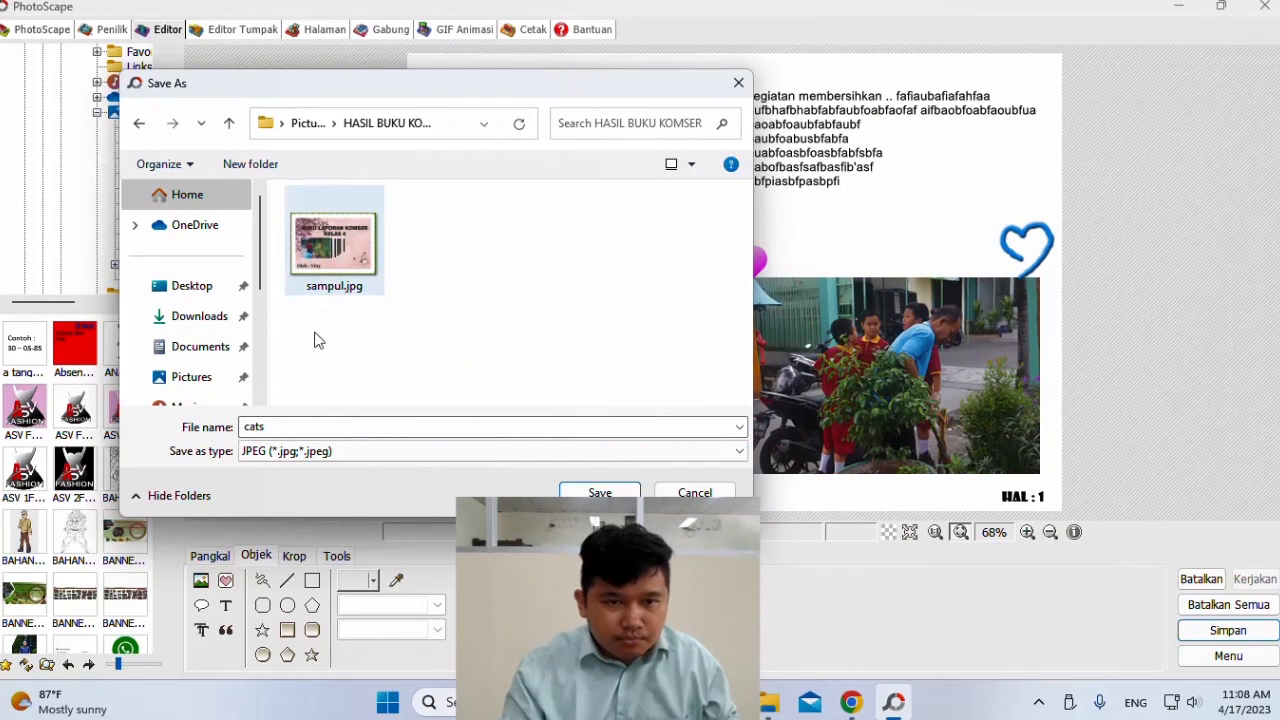
{"action": "left_click", "coordinate": [314, 427]}
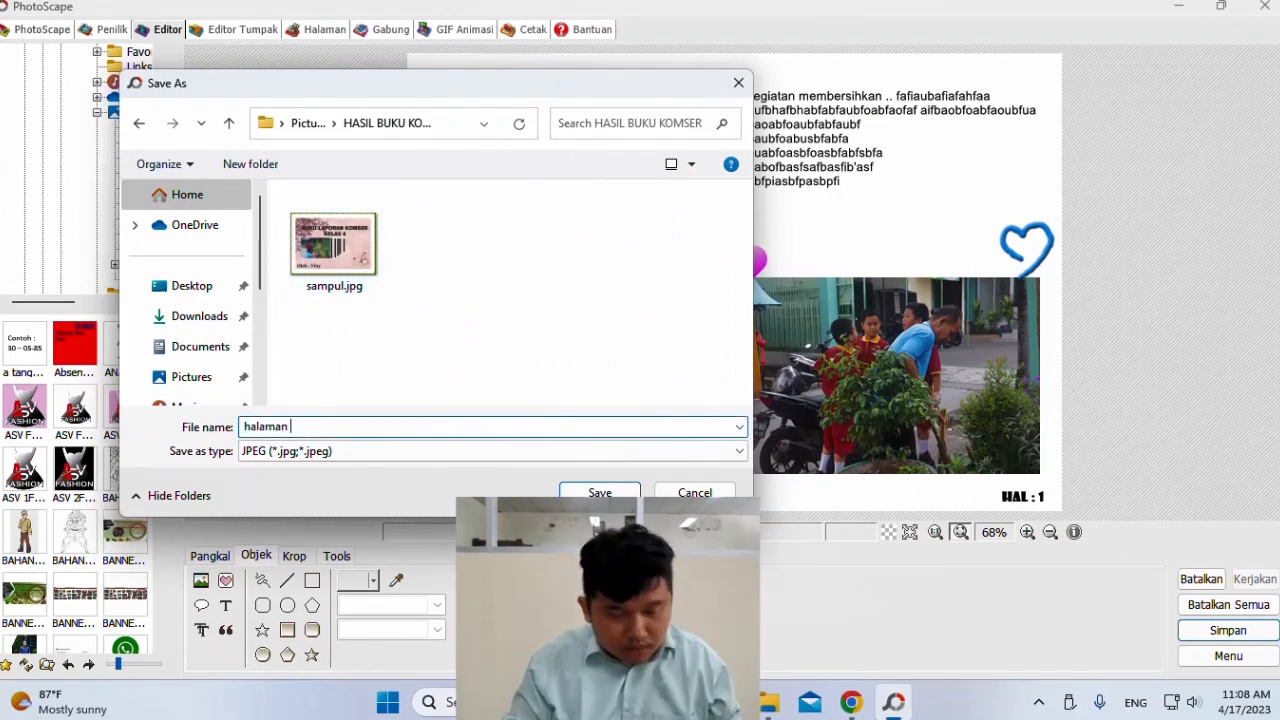
{"action": "key", "text": "Return"}
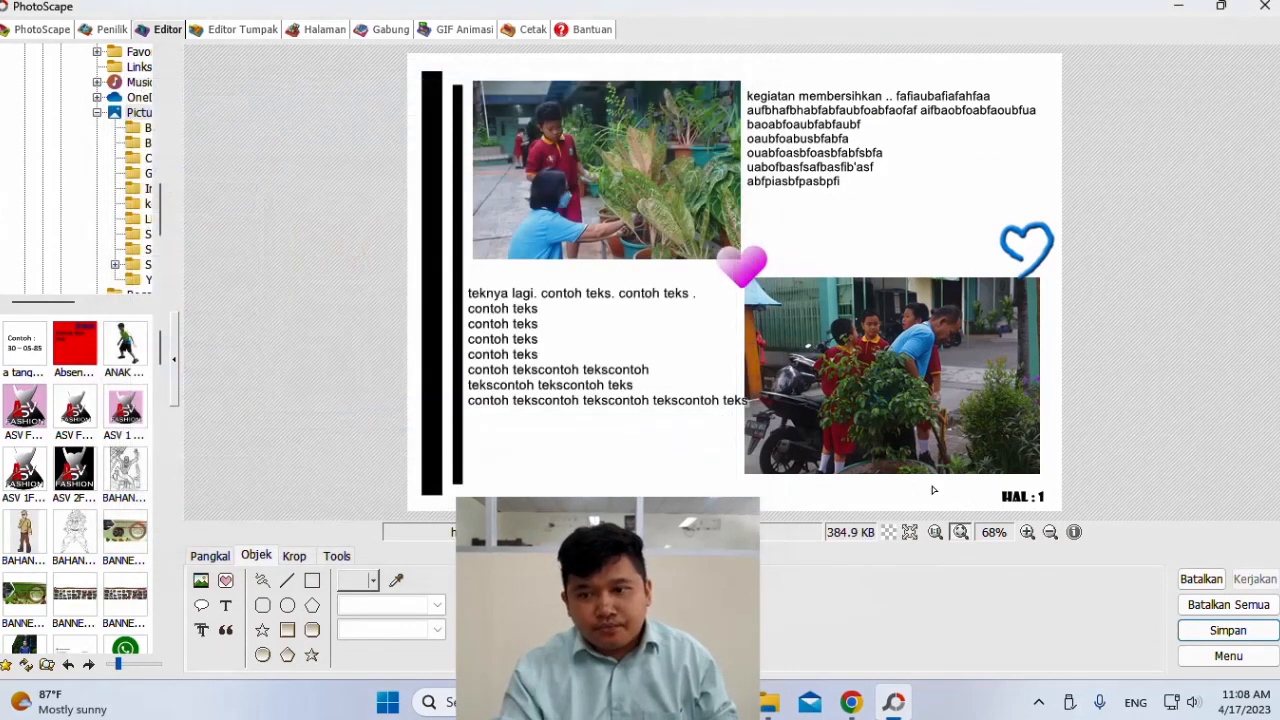
- Create a new blank white page 1000 wide and 700 high
{"action": "left_click", "coordinate": [1226, 655]}
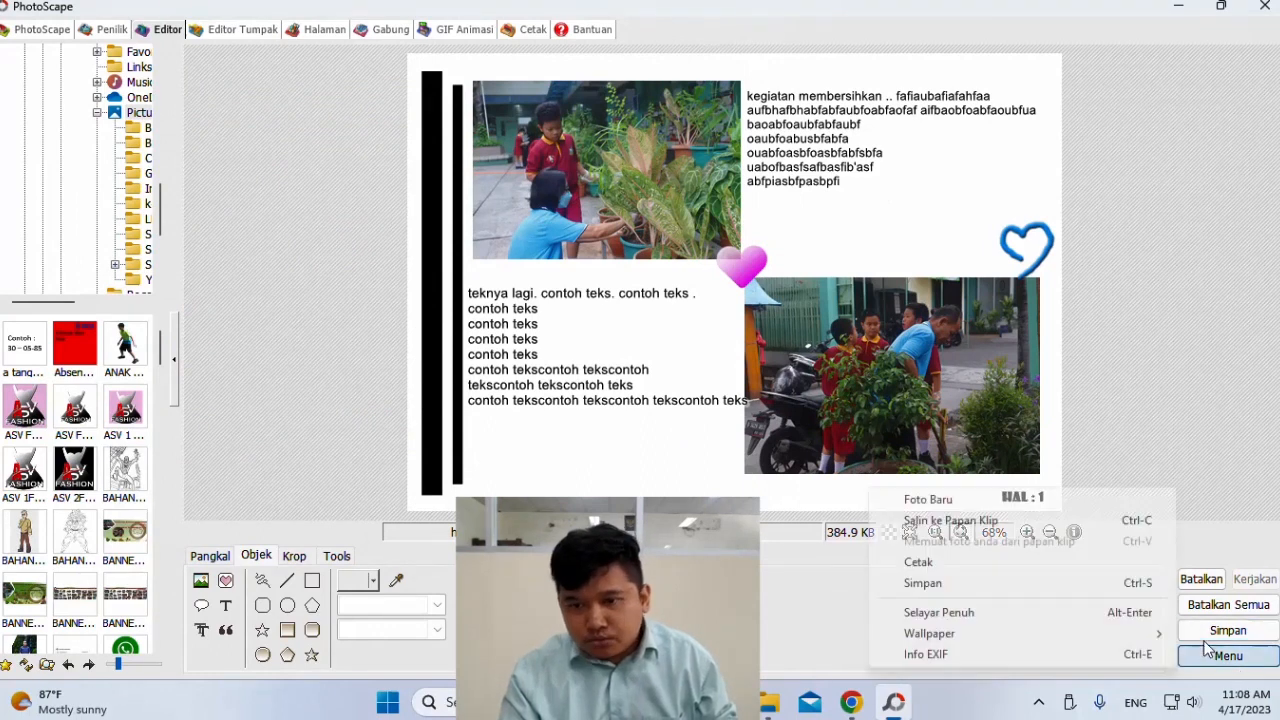
{"action": "left_click", "coordinate": [969, 498]}
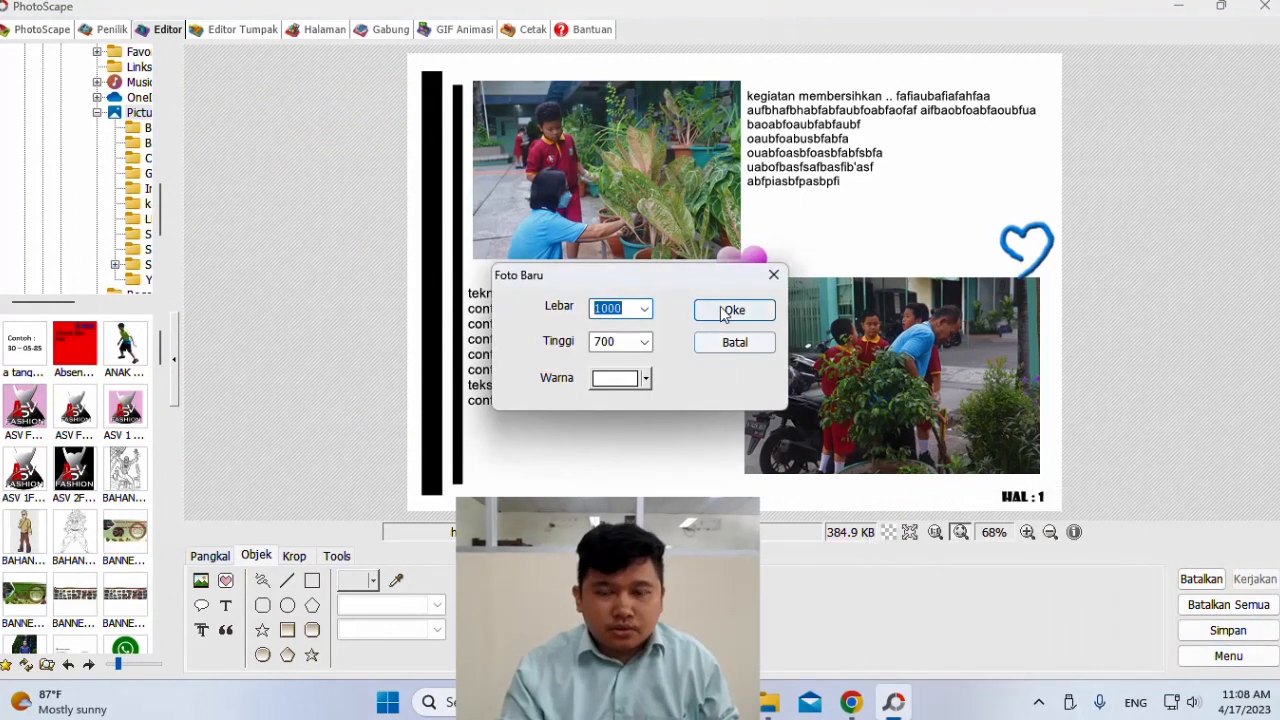
{"action": "left_click", "coordinate": [728, 311]}
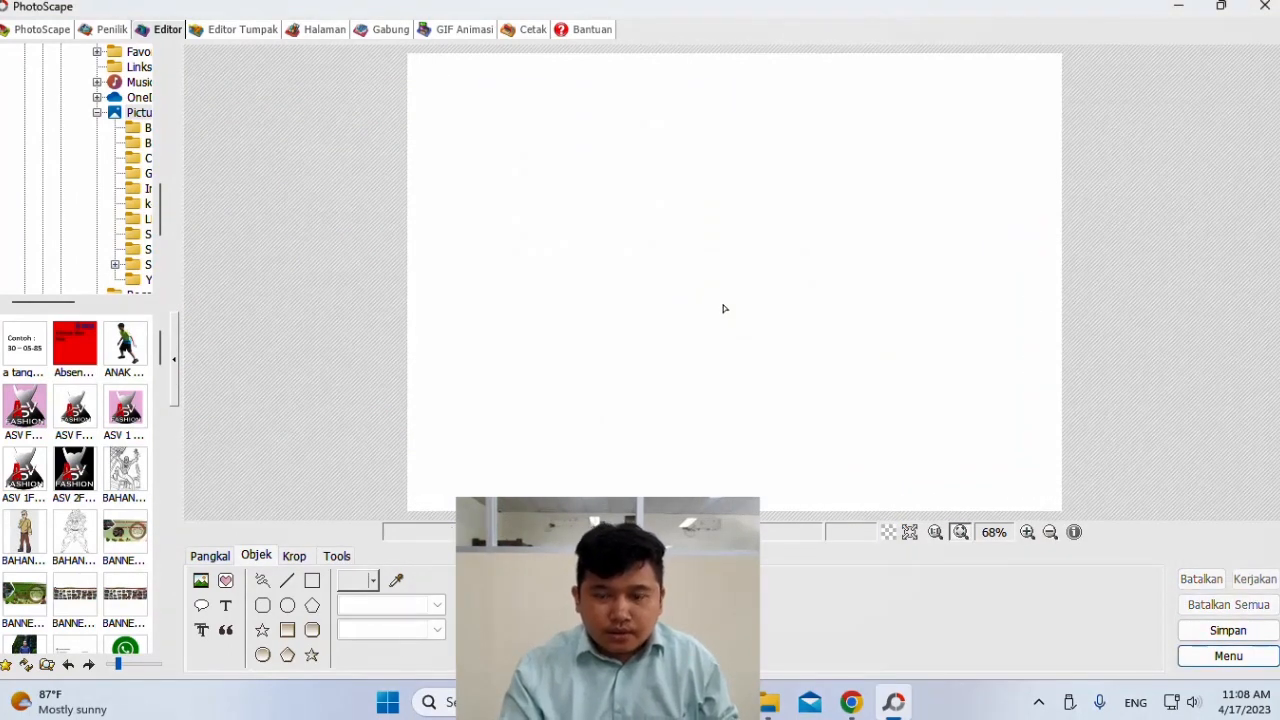
- Start a new text object and replace its content with the page number label "hal: 2"
{"action": "left_click", "coordinate": [230, 607]}
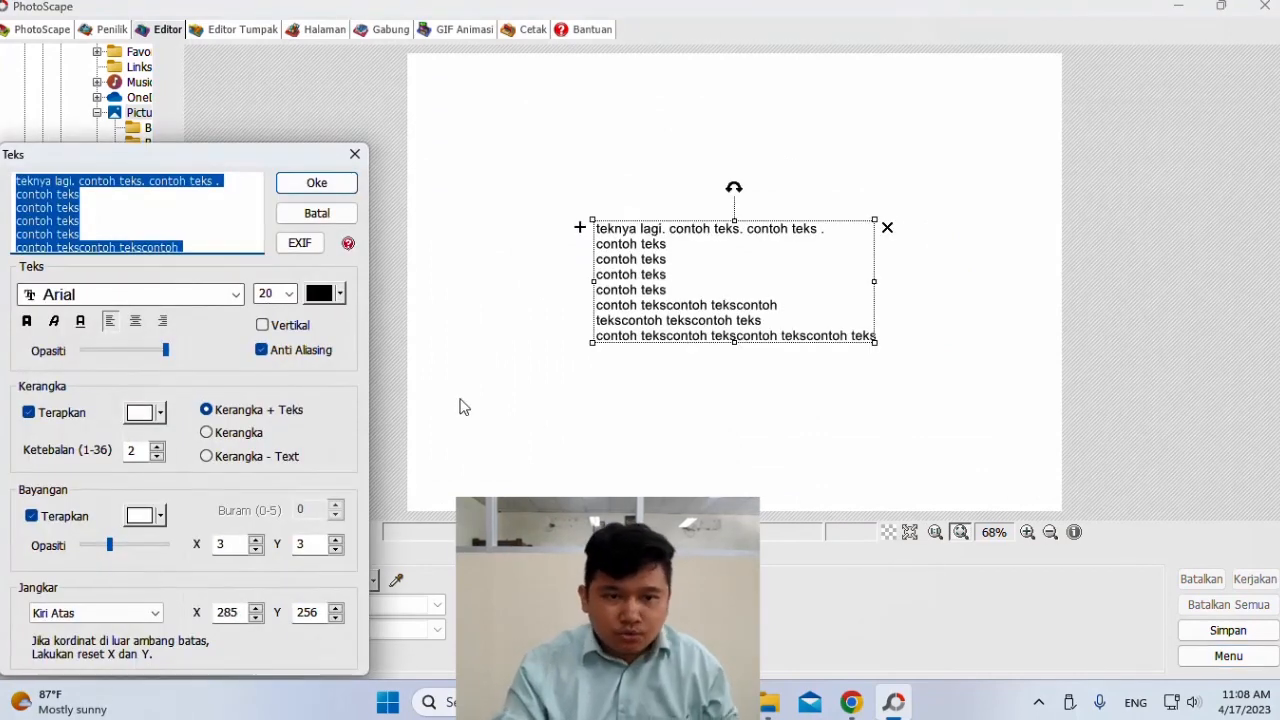
{"action": "type", "text": "halaman"}
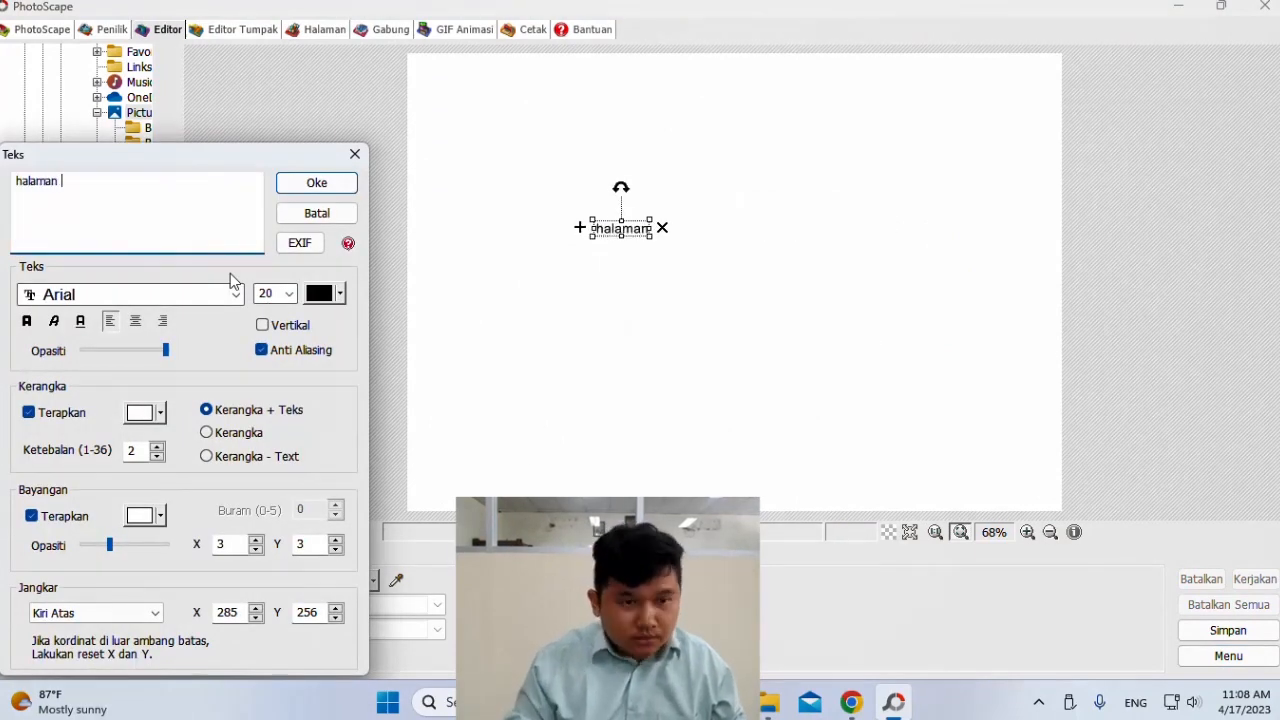
{"action": "key", "text": "BackSpace"}
{"action": "key", "text": "BackSpace"}
{"action": "key", "text": "BackSpace"}
{"action": "key", "text": "BackSpace"}
{"action": "key", "text": "BackSpace"}
{"action": "type", "text": ": 2"}
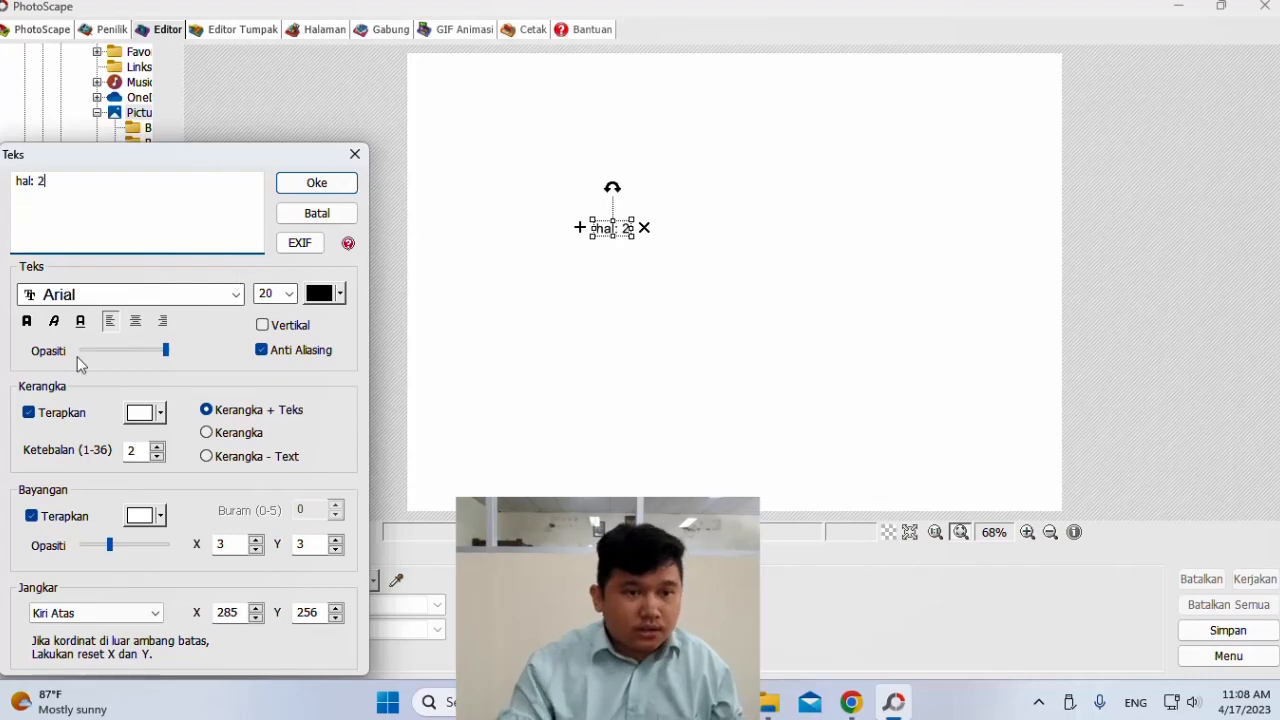
- Set the page number label's font to Gill Sans Ultra Bold and place it in the page's lower-right corner
{"action": "left_click", "coordinate": [124, 302]}
{"action": "scroll", "coordinate": [168, 443], "scroll_direction": "down", "scroll_amount": 10}
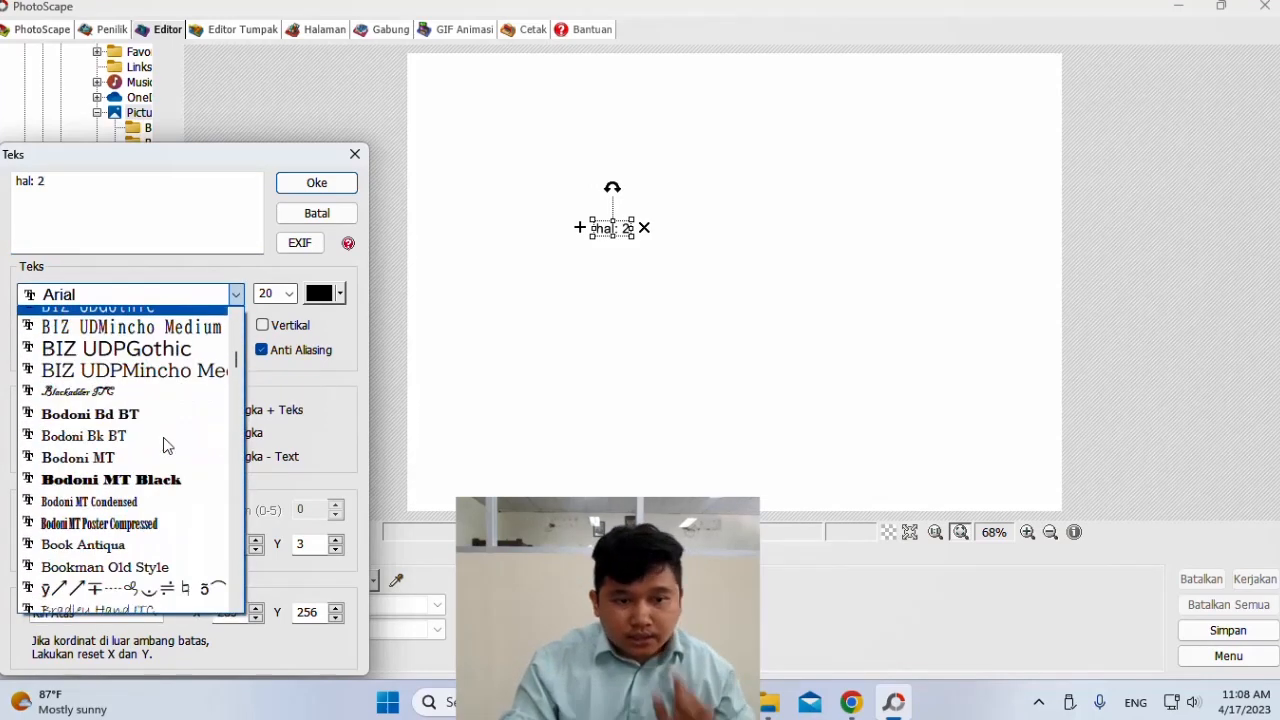
{"action": "scroll", "coordinate": [168, 443], "scroll_direction": "down", "scroll_amount": 13}
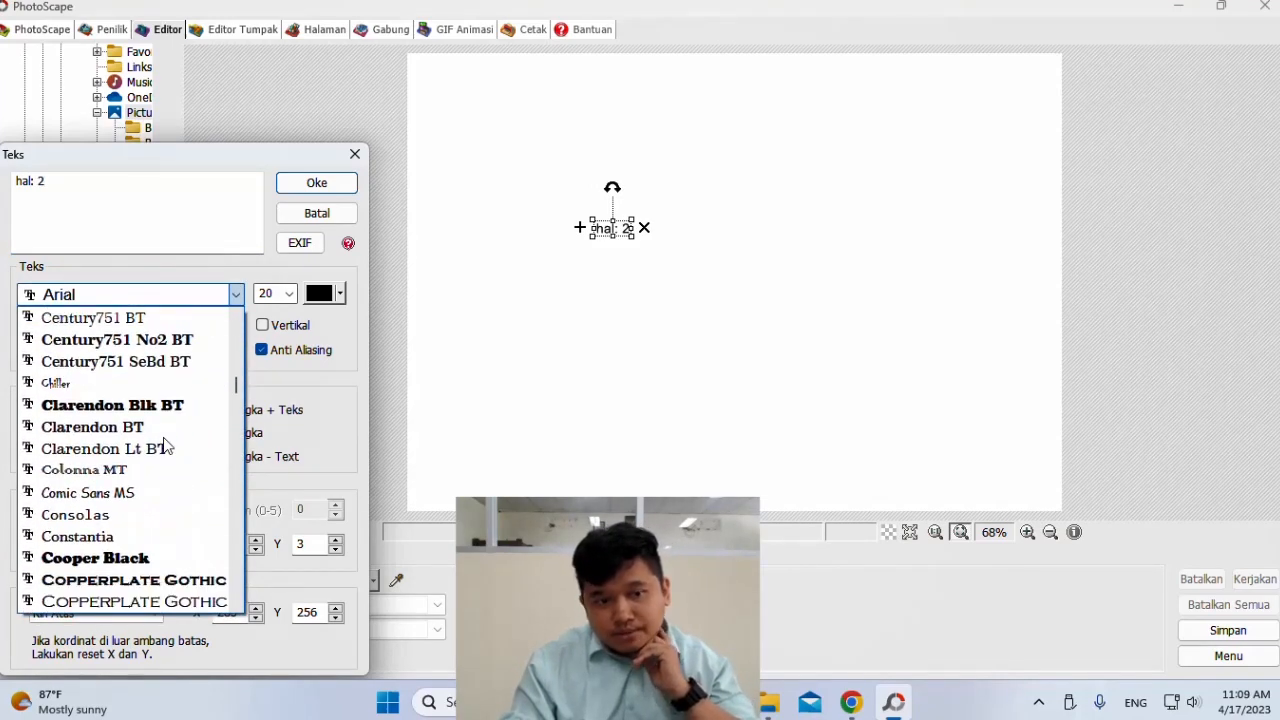
{"action": "scroll", "coordinate": [168, 446], "scroll_direction": "down", "scroll_amount": 12}
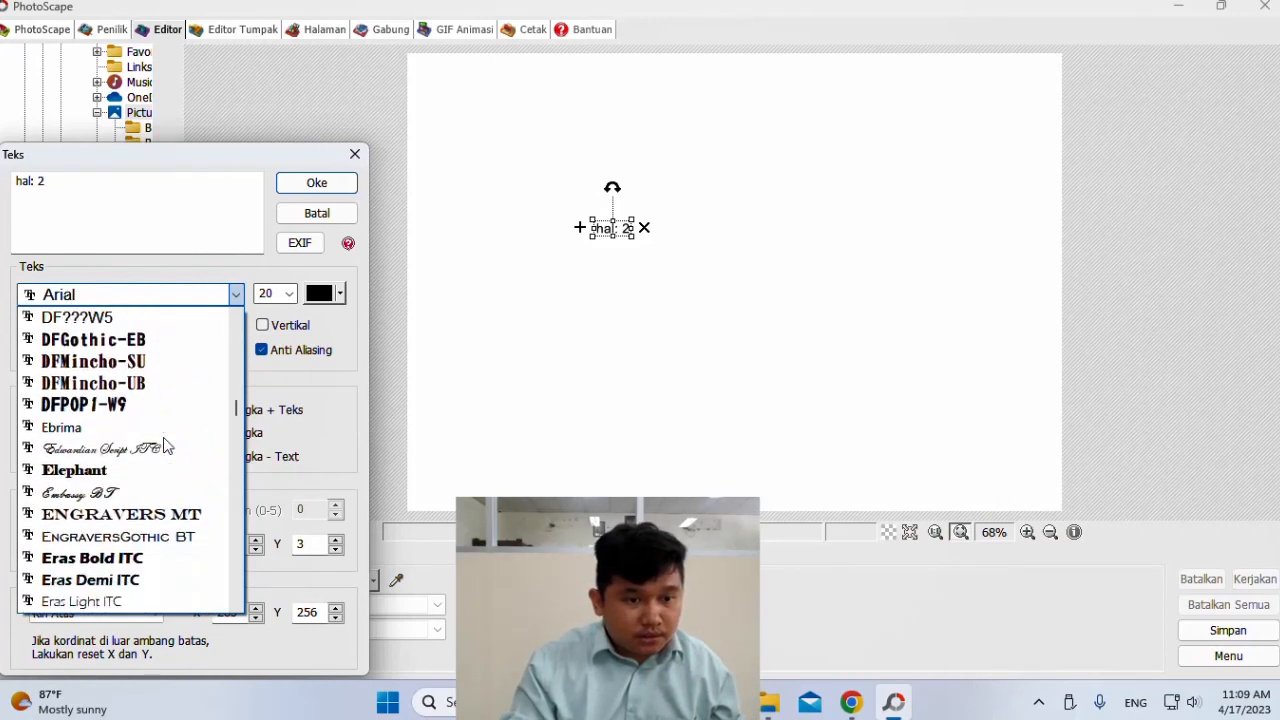
{"action": "scroll", "coordinate": [168, 445], "scroll_direction": "down", "scroll_amount": 4}
{"action": "left_click_drag", "start_coordinate": [237, 417], "coordinate": [233, 448]}
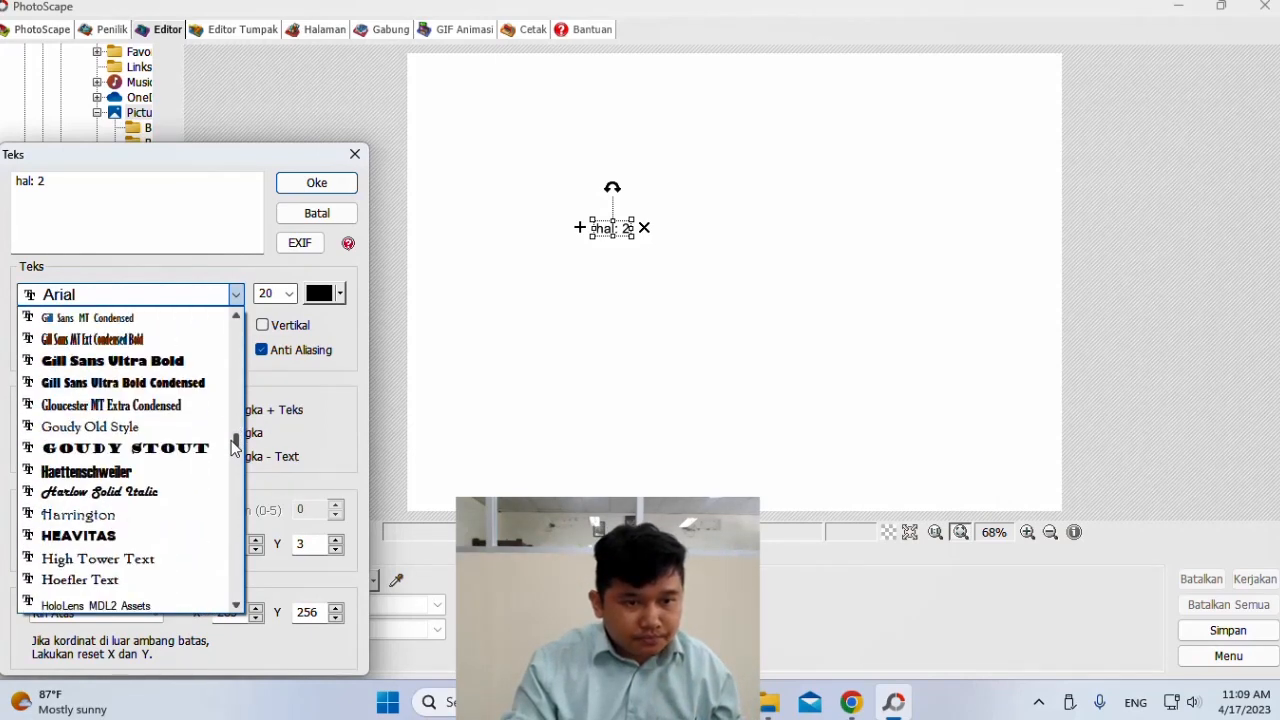
{"action": "left_click", "coordinate": [140, 364]}
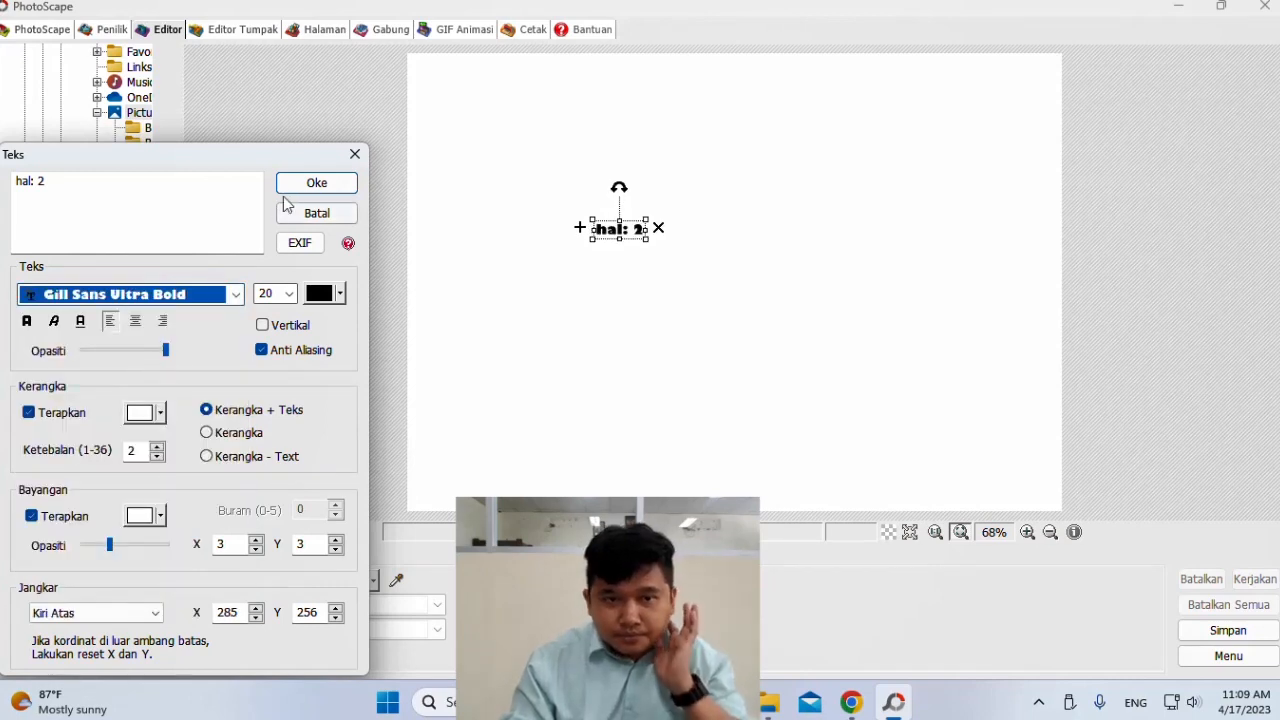
{"action": "left_click", "coordinate": [316, 182]}
{"action": "left_click_drag", "start_coordinate": [639, 229], "coordinate": [1033, 491]}
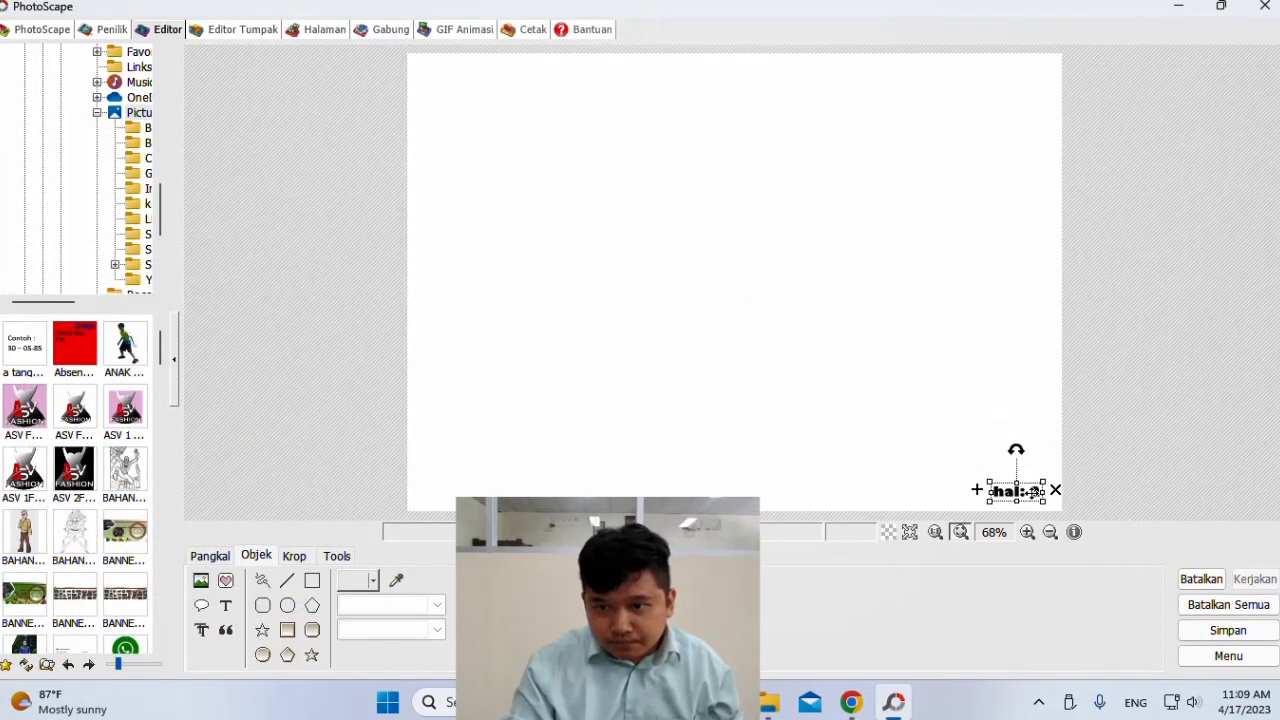
{"action": "left_click", "coordinate": [860, 416]}
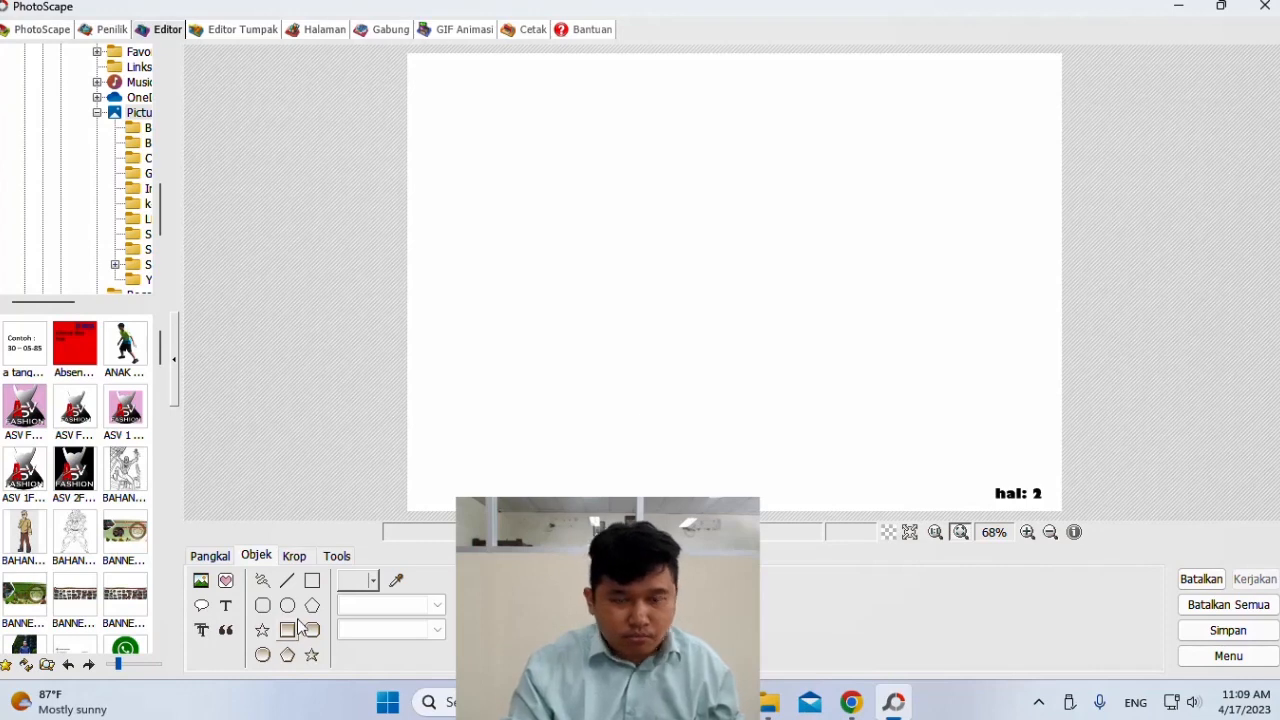
- Draw a thick black vertical line along the page's right edge and a wider filled black bar just left of it
{"action": "left_click", "coordinate": [287, 581]}
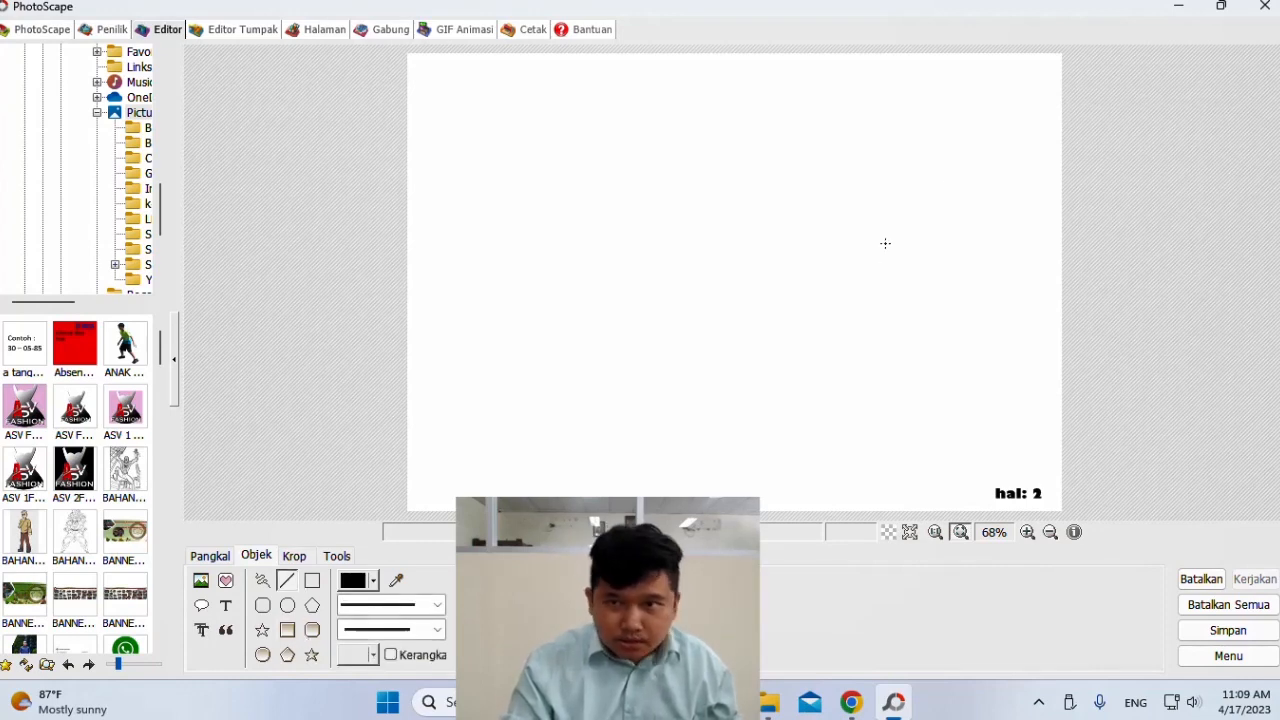
{"action": "left_click_drag", "start_coordinate": [1051, 308], "coordinate": [1041, 468]}
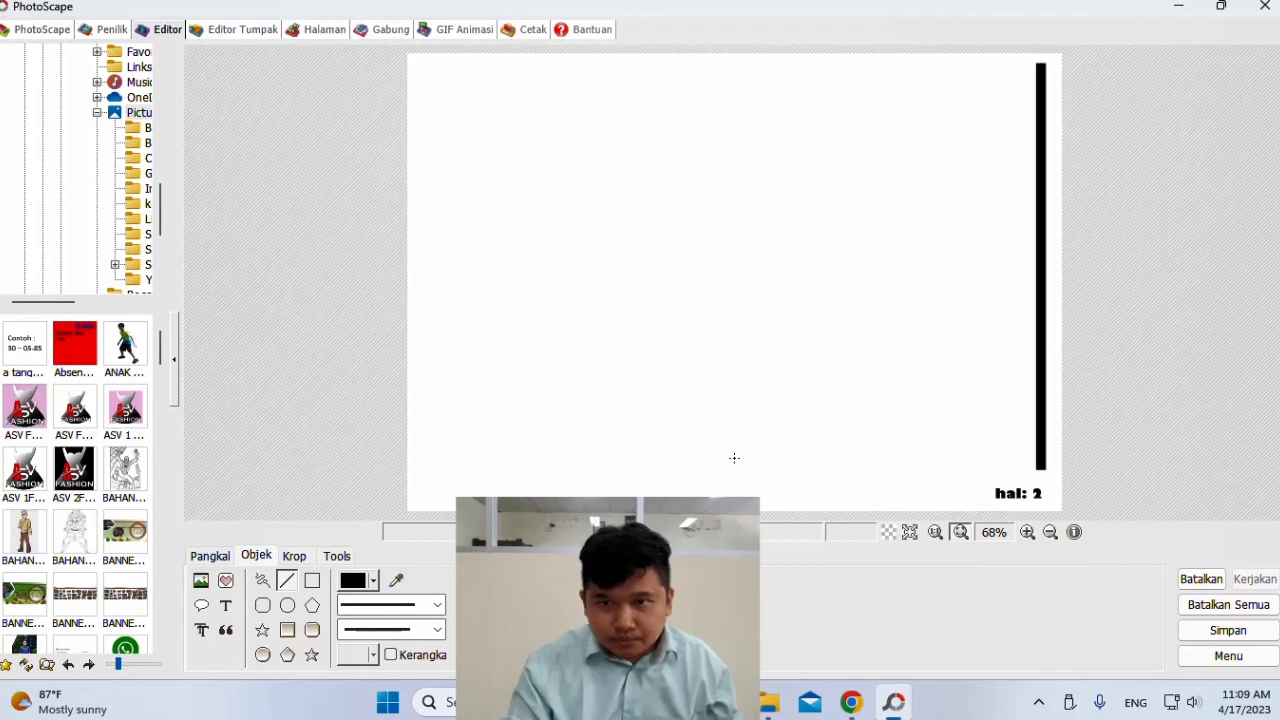
{"action": "left_click", "coordinate": [287, 629]}
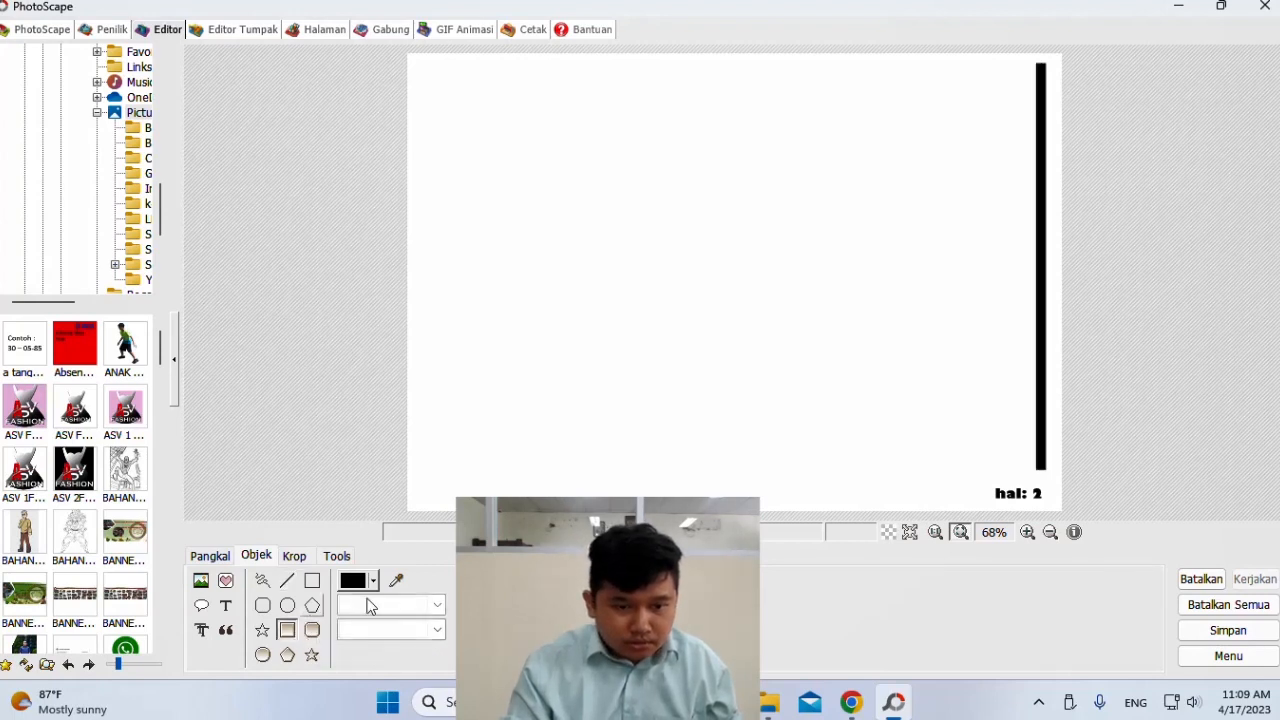
{"action": "left_click_drag", "start_coordinate": [1003, 126], "coordinate": [1031, 470]}
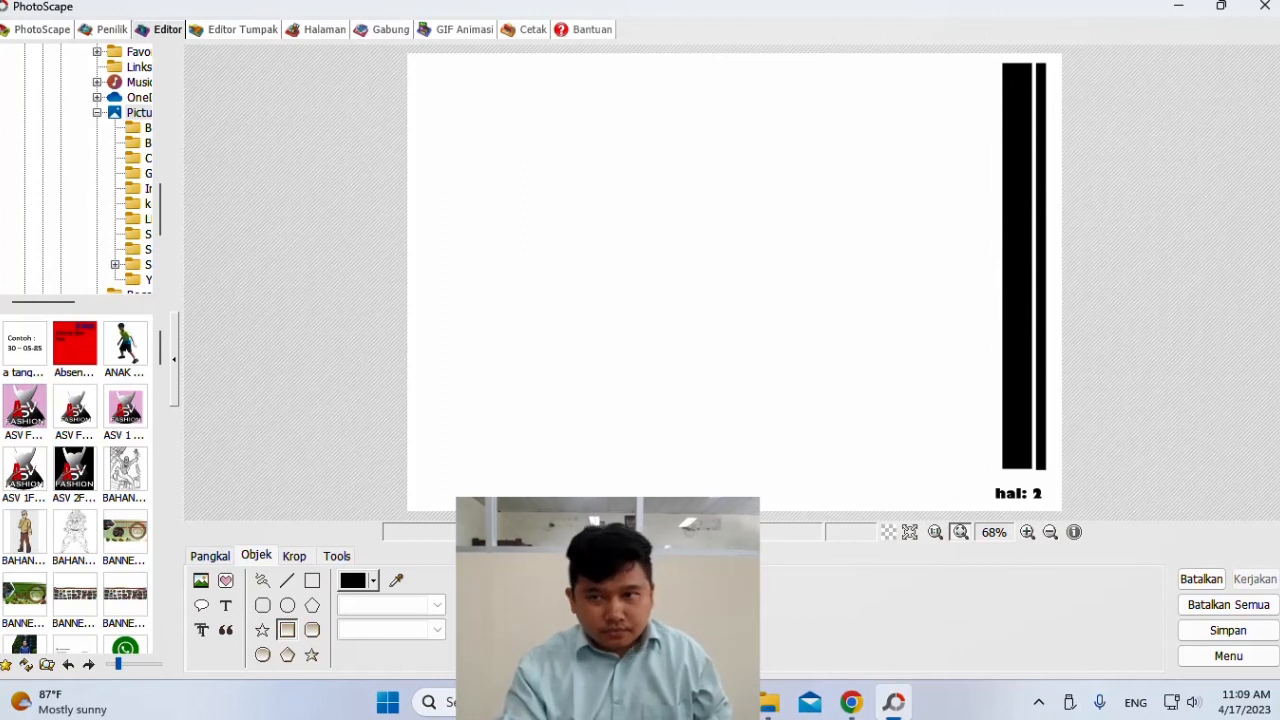
- Insert the photo of students beside the blue bajaj from the BUKU KOMSER folder, shrink it and place it at the page's lower left
{"action": "left_click", "coordinate": [201, 580]}
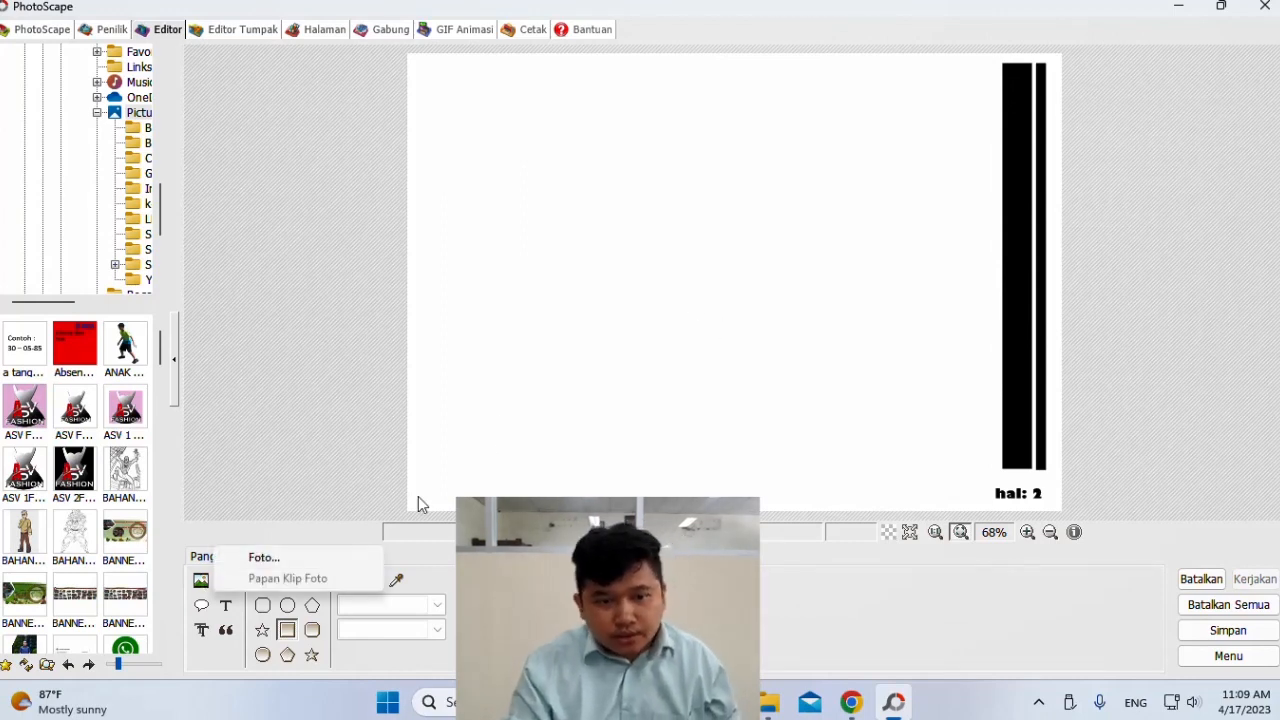
{"action": "left_click", "coordinate": [264, 558]}
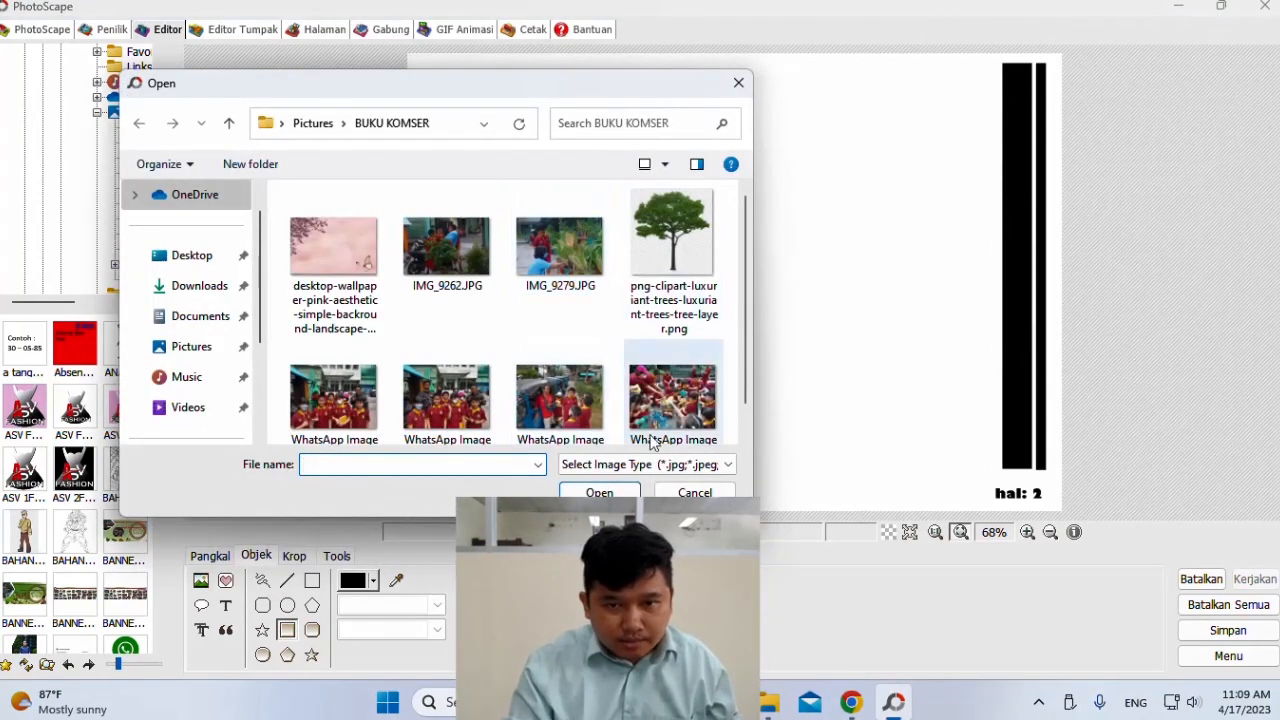
{"action": "double_click", "coordinate": [560, 405]}
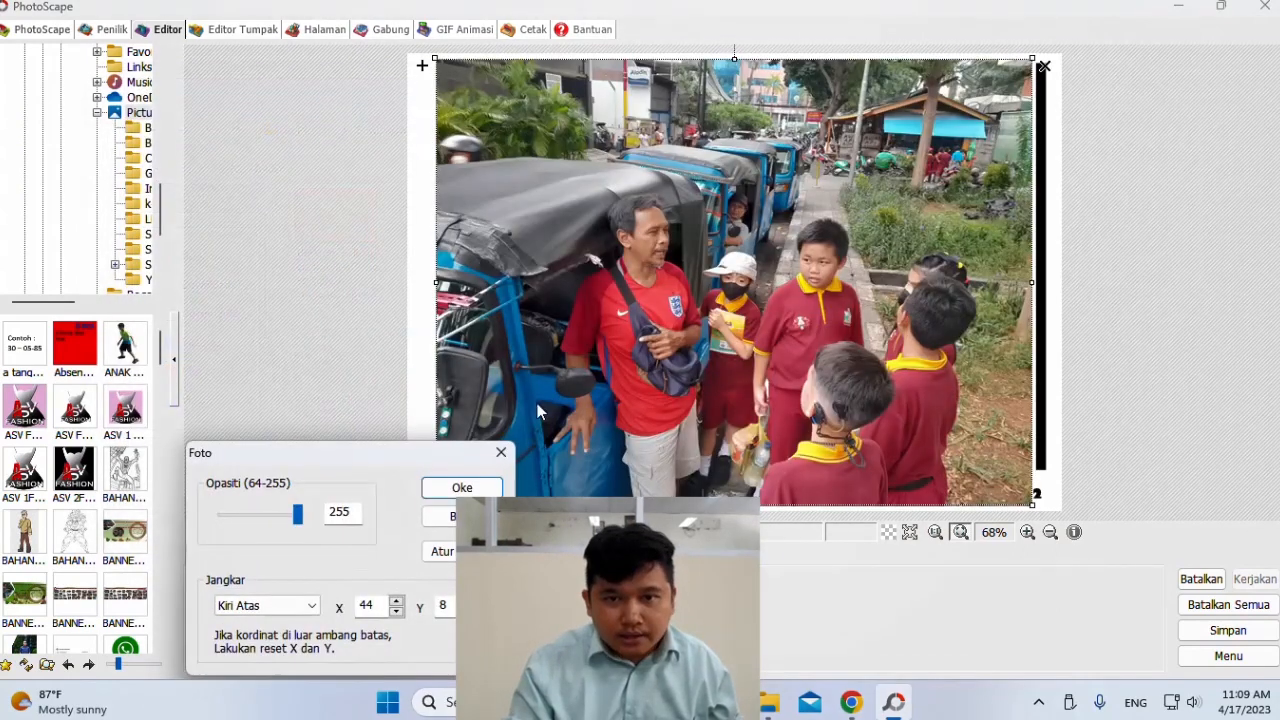
{"action": "left_click", "coordinate": [459, 487]}
{"action": "left_click_drag", "start_coordinate": [1036, 57], "coordinate": [677, 323]}
{"action": "left_click_drag", "start_coordinate": [585, 386], "coordinate": [579, 147]}
{"action": "left_click_drag", "start_coordinate": [673, 260], "coordinate": [766, 326]}
{"action": "left_click_drag", "start_coordinate": [603, 266], "coordinate": [603, 424]}
- Insert the WhatsApp photo of students sitting around water bottles, shrink it and place it between the bajaj photo and the black bar
{"action": "left_click", "coordinate": [204, 587]}
{"action": "left_click", "coordinate": [313, 558]}
{"action": "left_click", "coordinate": [200, 581]}
{"action": "left_click", "coordinate": [266, 558]}
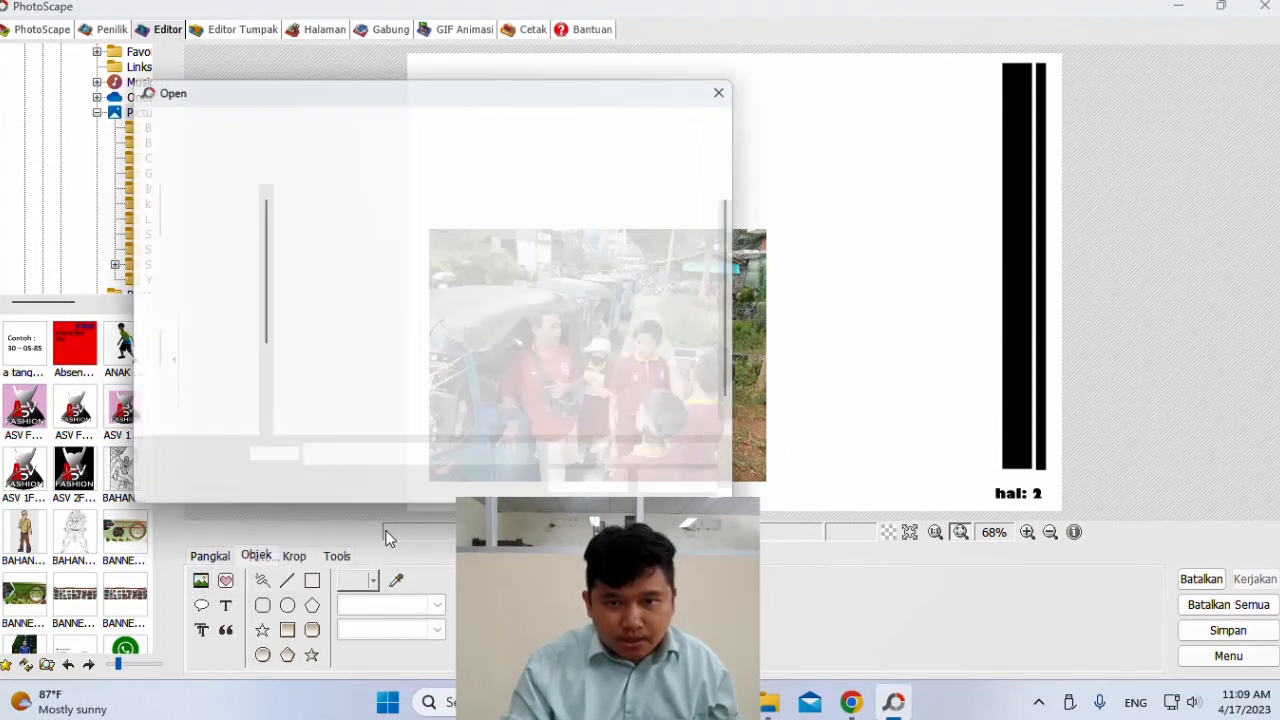
{"action": "double_click", "coordinate": [663, 410]}
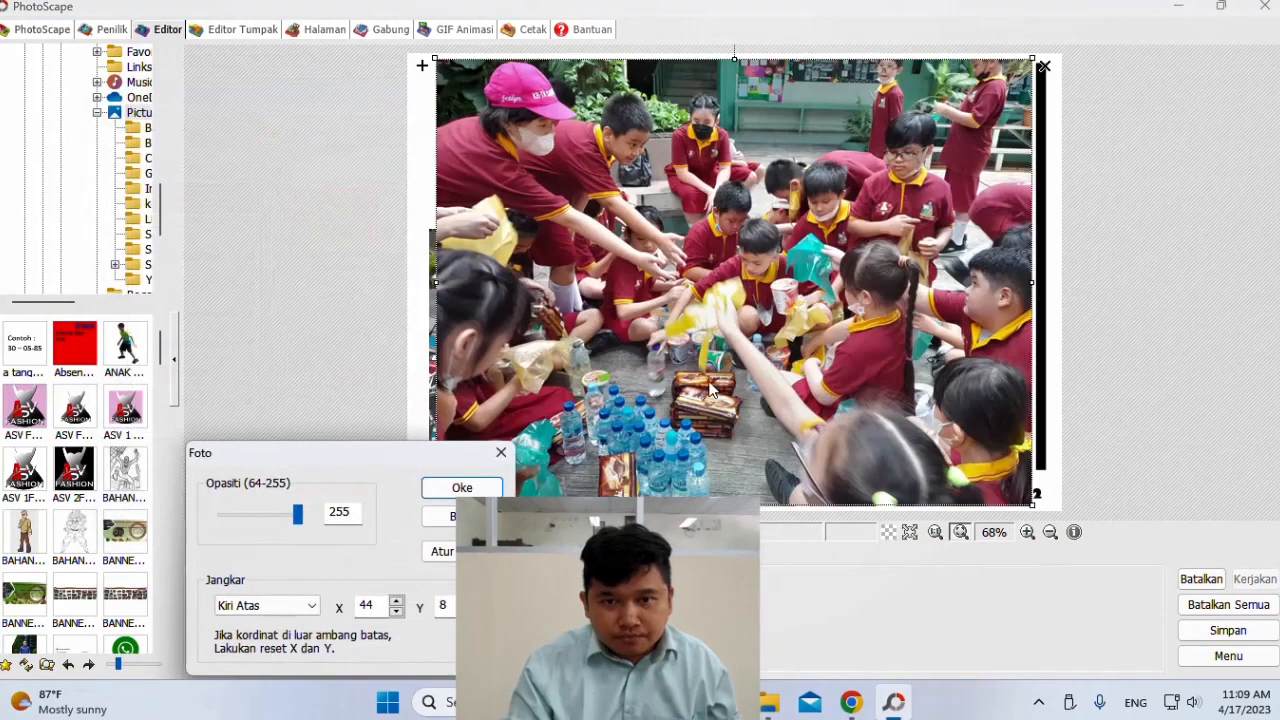
{"action": "left_click", "coordinate": [445, 486]}
{"action": "left_click_drag", "start_coordinate": [436, 60], "coordinate": [814, 343]}
{"action": "left_click_drag", "start_coordinate": [922, 393], "coordinate": [875, 370]}
{"action": "left_click", "coordinate": [840, 227]}
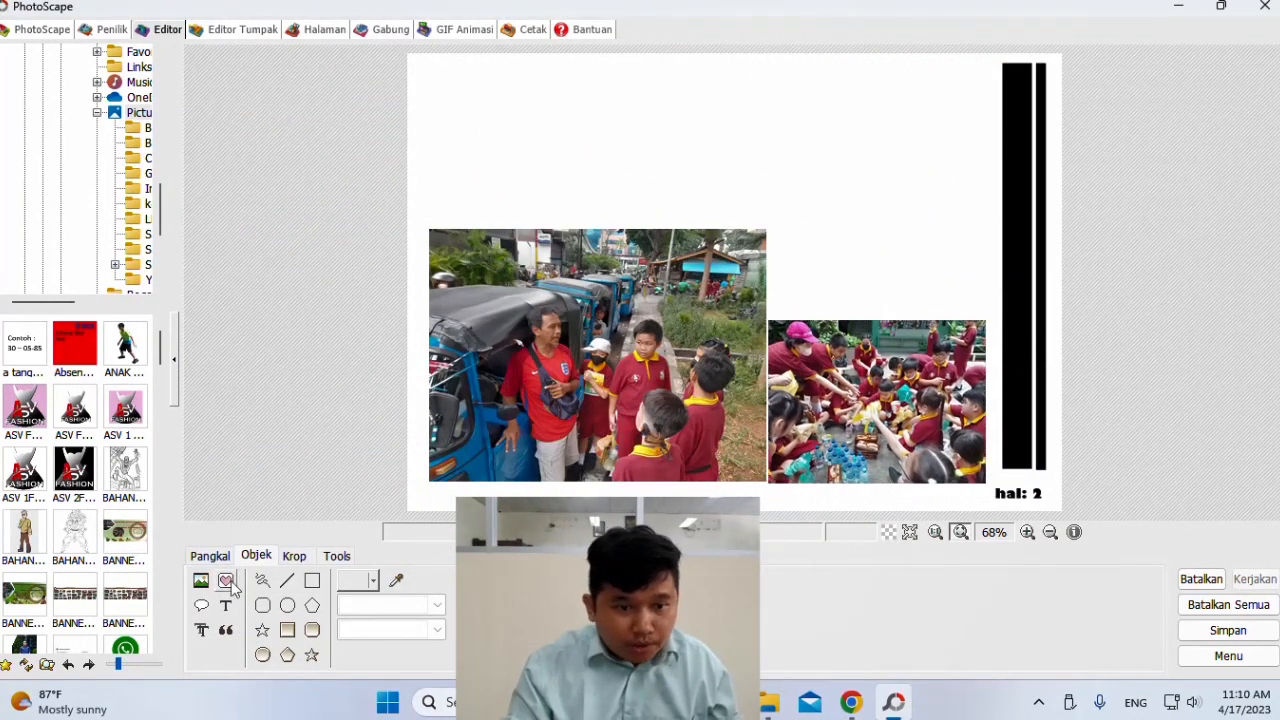
- Create a text object reading "Hari/tanggal: 14/4/2023"
{"action": "type", "text": "Hari/ta"}
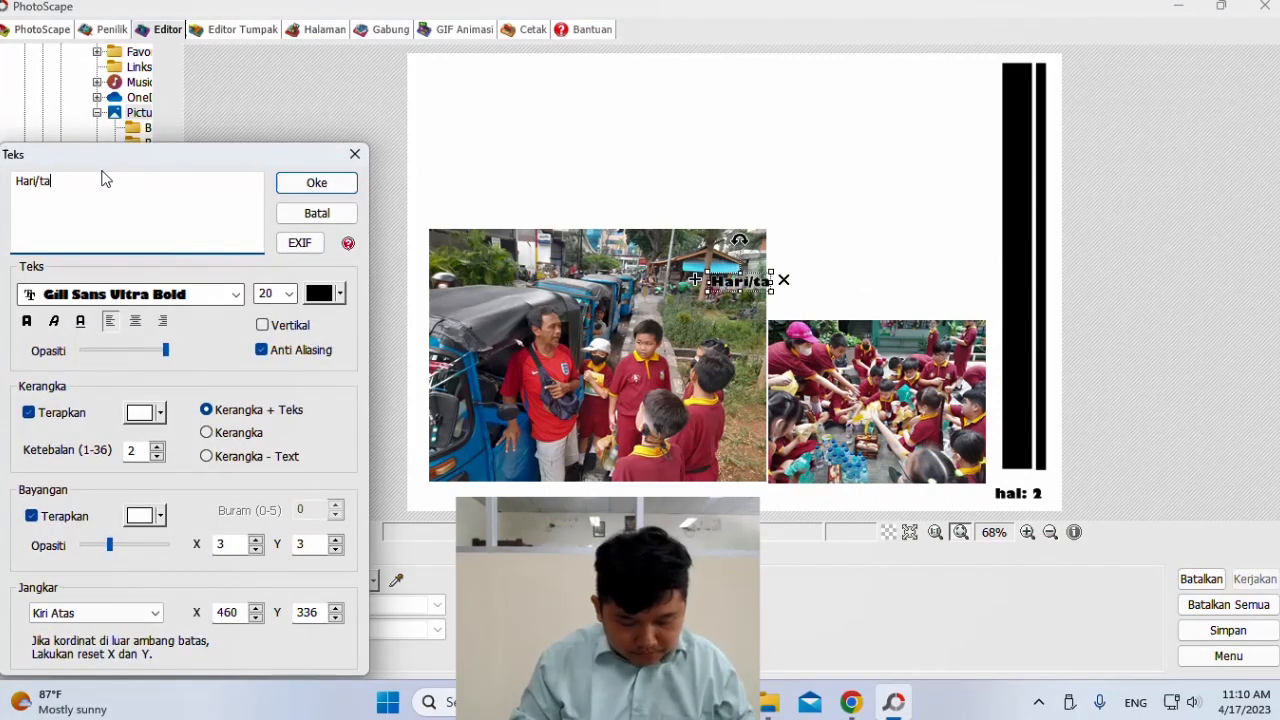
{"action": "type", "text": "nggal"}
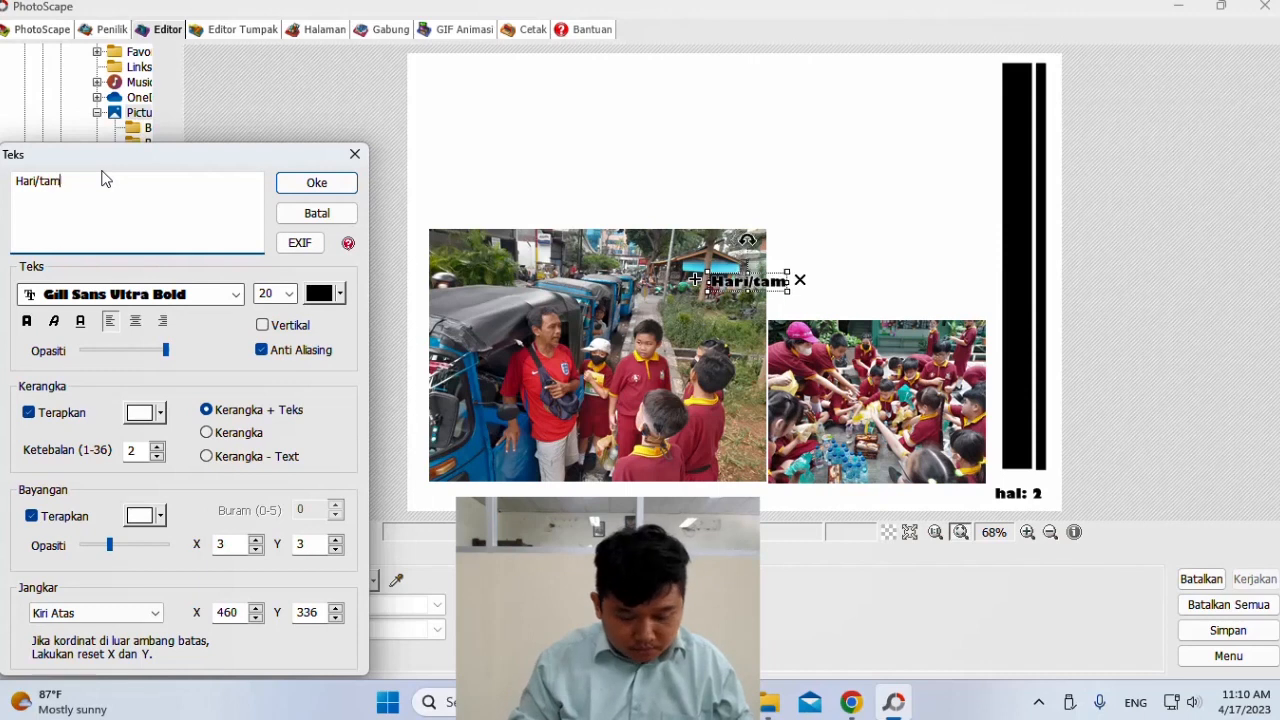
{"action": "type", "text": ":"}
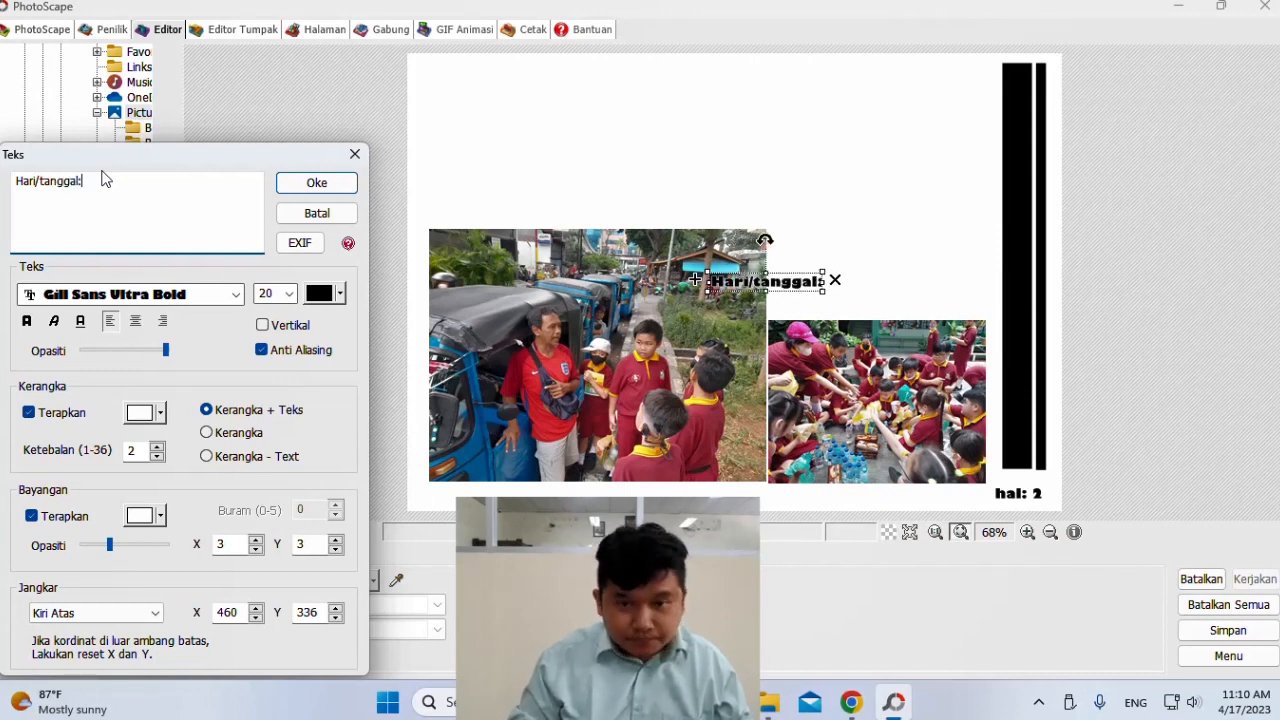
{"action": "type", "text": " 1"}
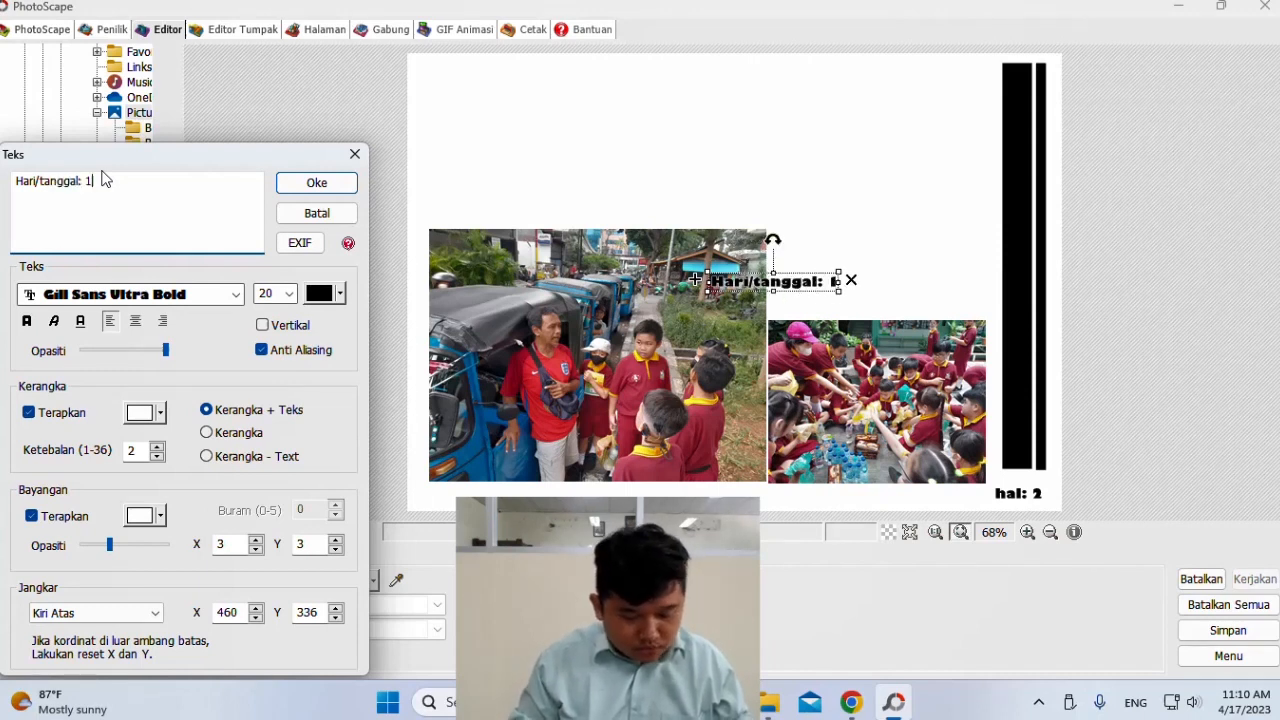
{"action": "type", "text": "4/4/202"}
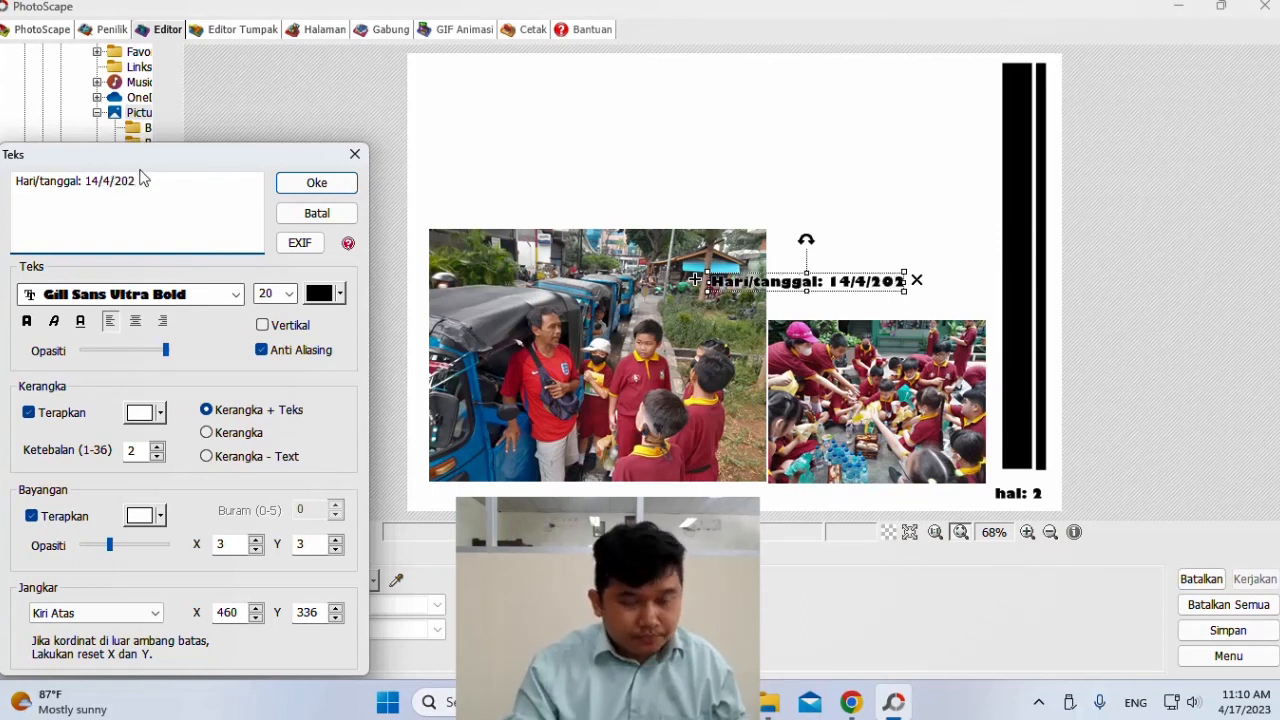
{"action": "type", "text": "3"}
- Set the date text's font to Chiller and place it at the top of the page beside the wide black bar
{"action": "left_click", "coordinate": [236, 294]}
{"action": "scroll", "coordinate": [165, 380], "scroll_direction": "up", "scroll_amount": 5}
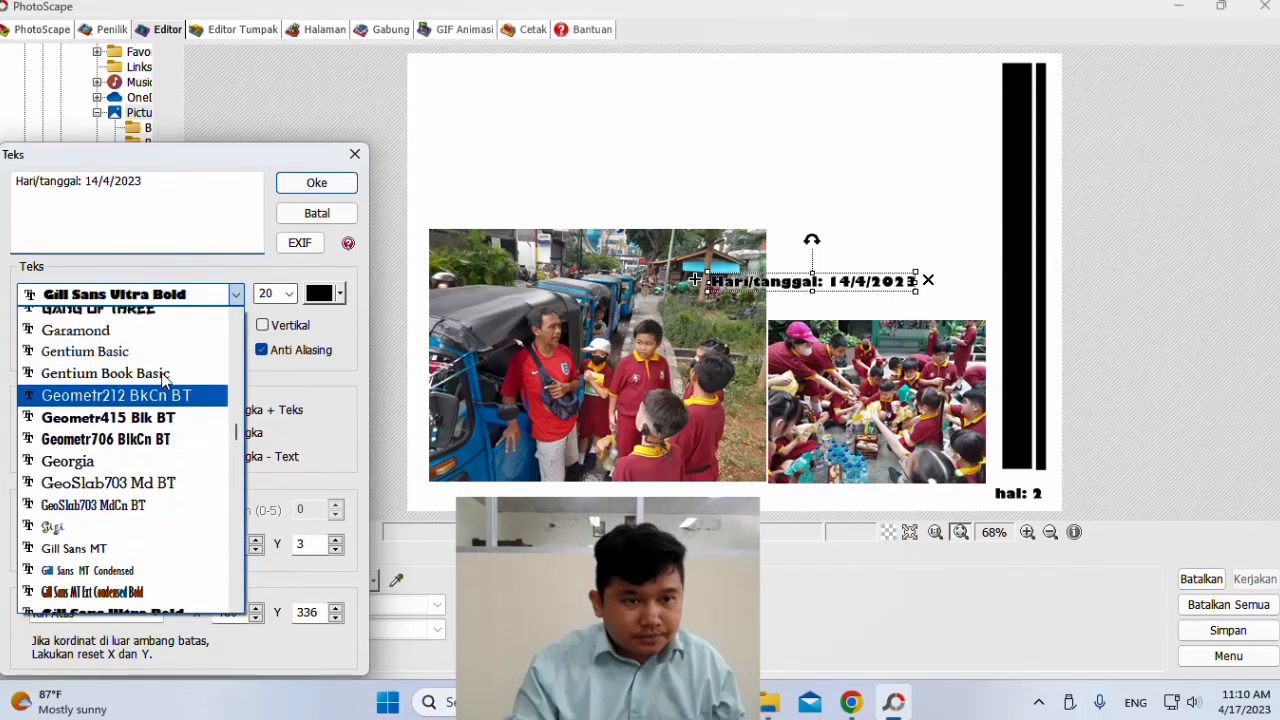
{"action": "scroll", "coordinate": [160, 380], "scroll_direction": "up", "scroll_amount": 6}
{"action": "left_click", "coordinate": [120, 320]}
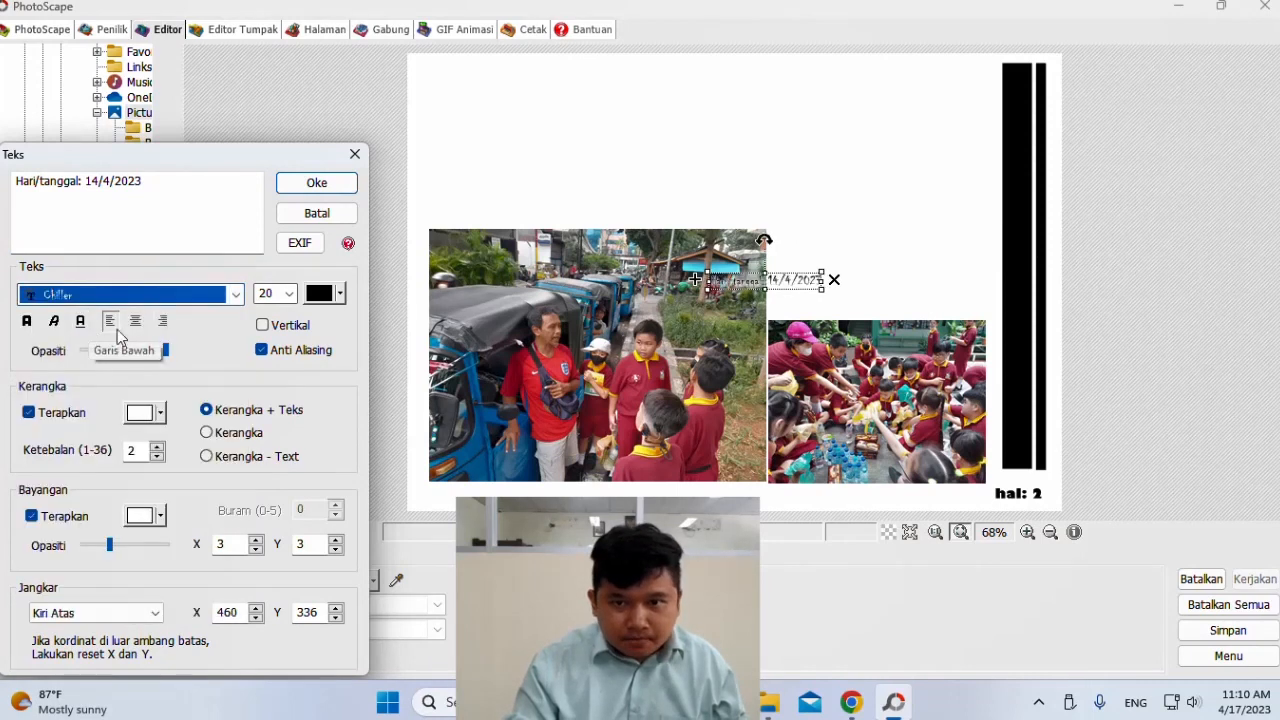
{"action": "left_click", "coordinate": [316, 182]}
{"action": "left_click_drag", "start_coordinate": [775, 284], "coordinate": [940, 68]}
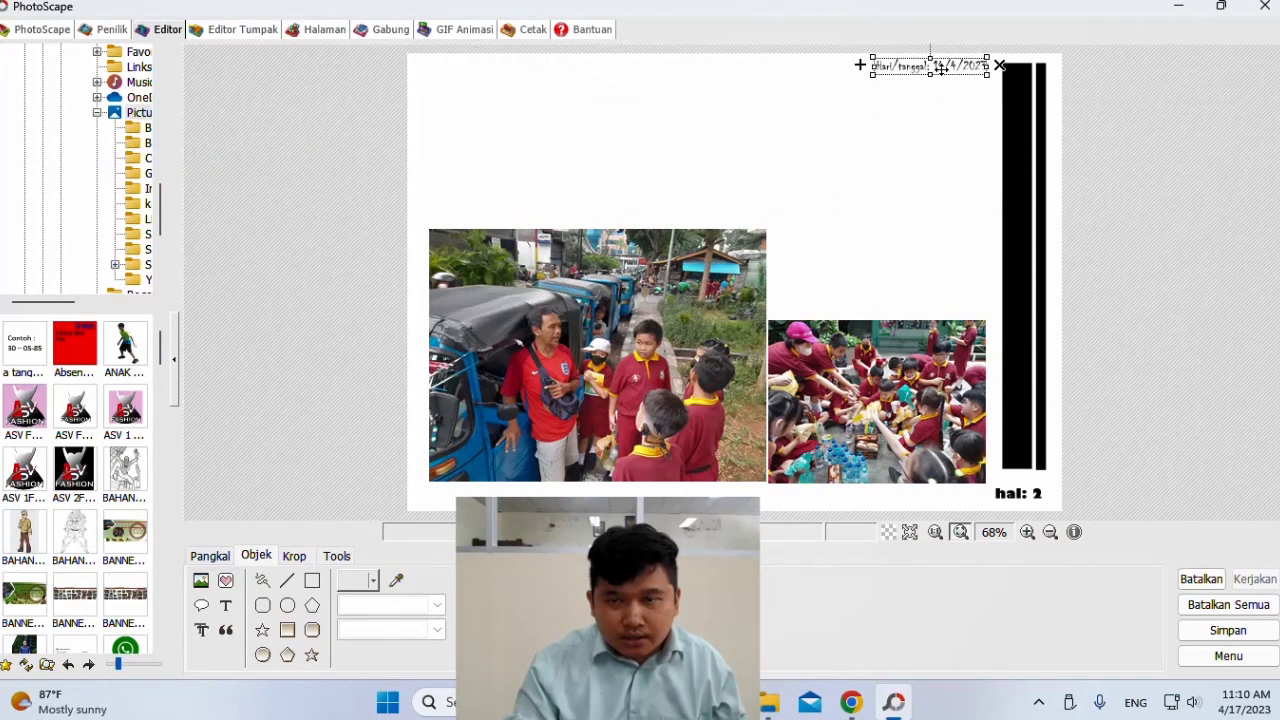
{"action": "left_click", "coordinate": [923, 158]}
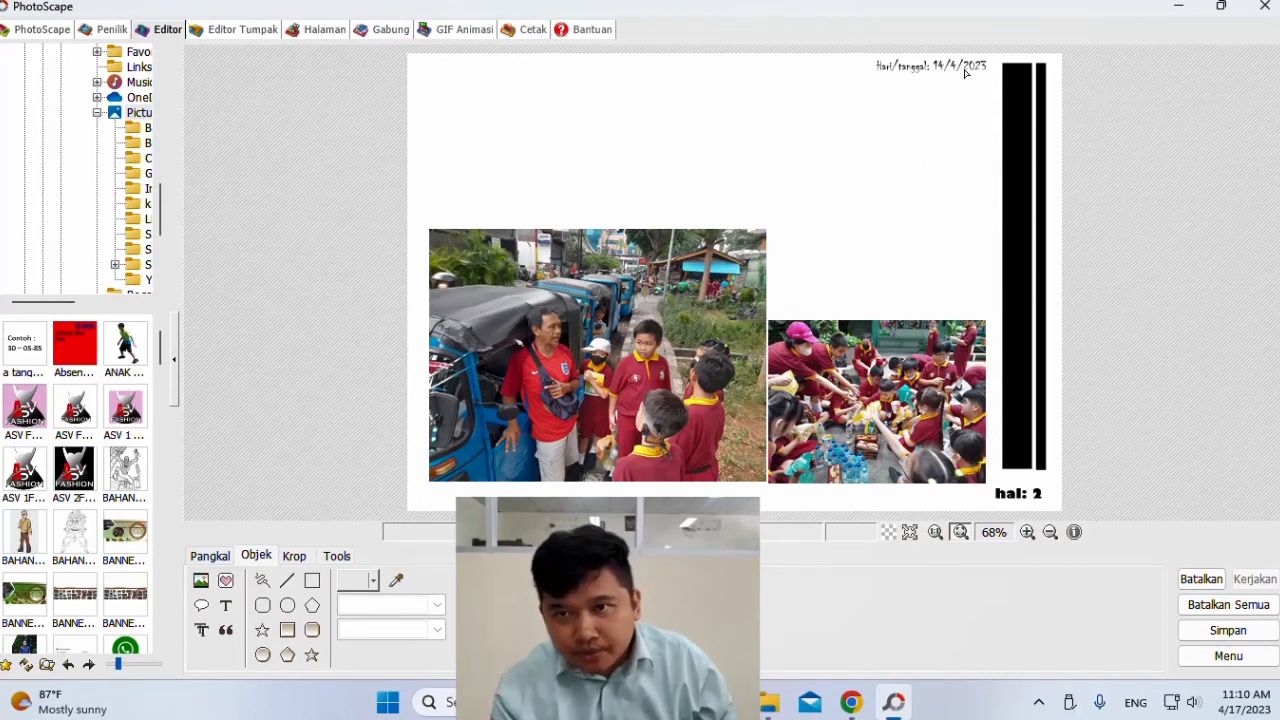
- Create a text object reading "Contoh teks, contoh teks, contoh teks contoh teks" and copy its whole line
{"action": "left_click", "coordinate": [223, 609]}
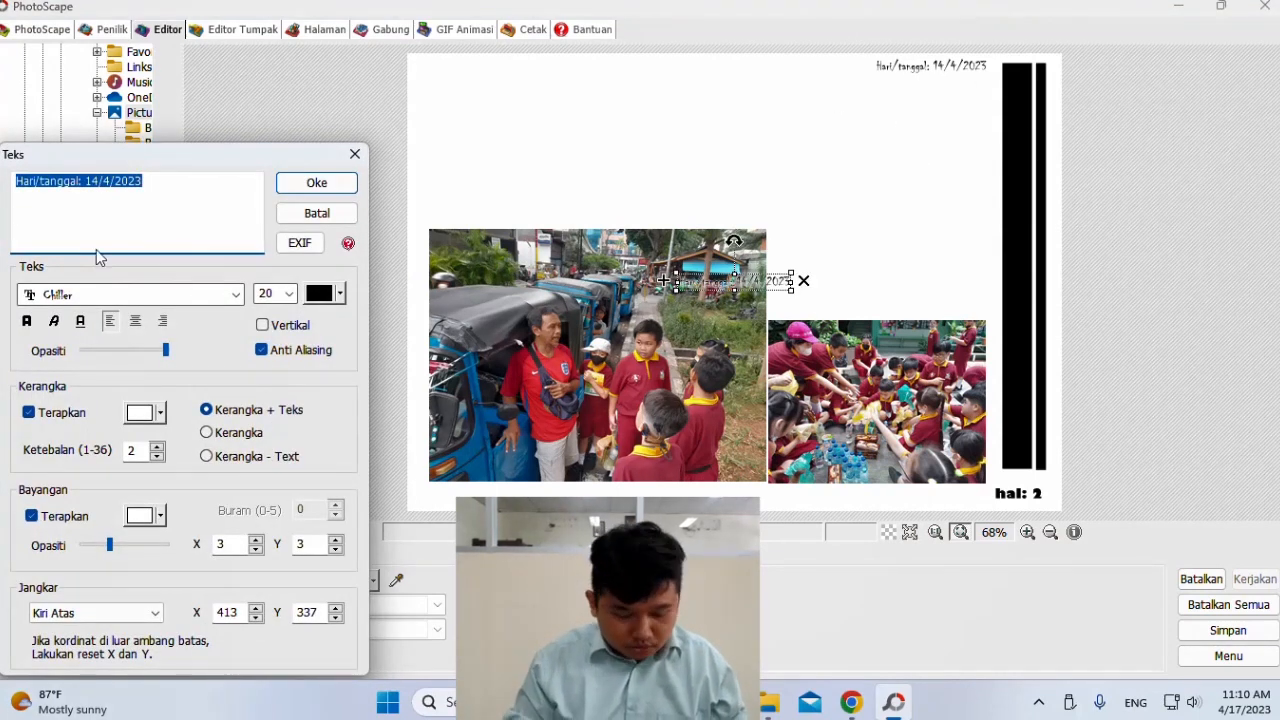
{"action": "type", "text": "Contoh teks, conto"}
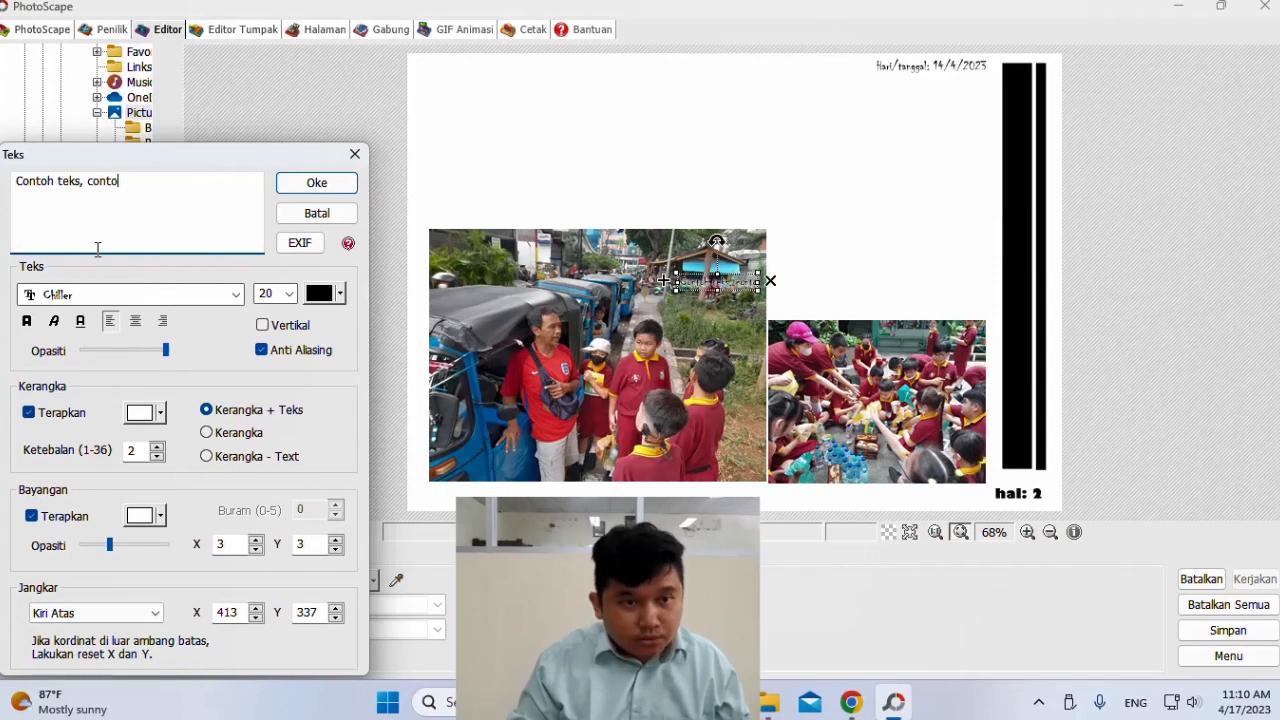
{"action": "type", "text": "h teks, contoh teks contoh teks"}
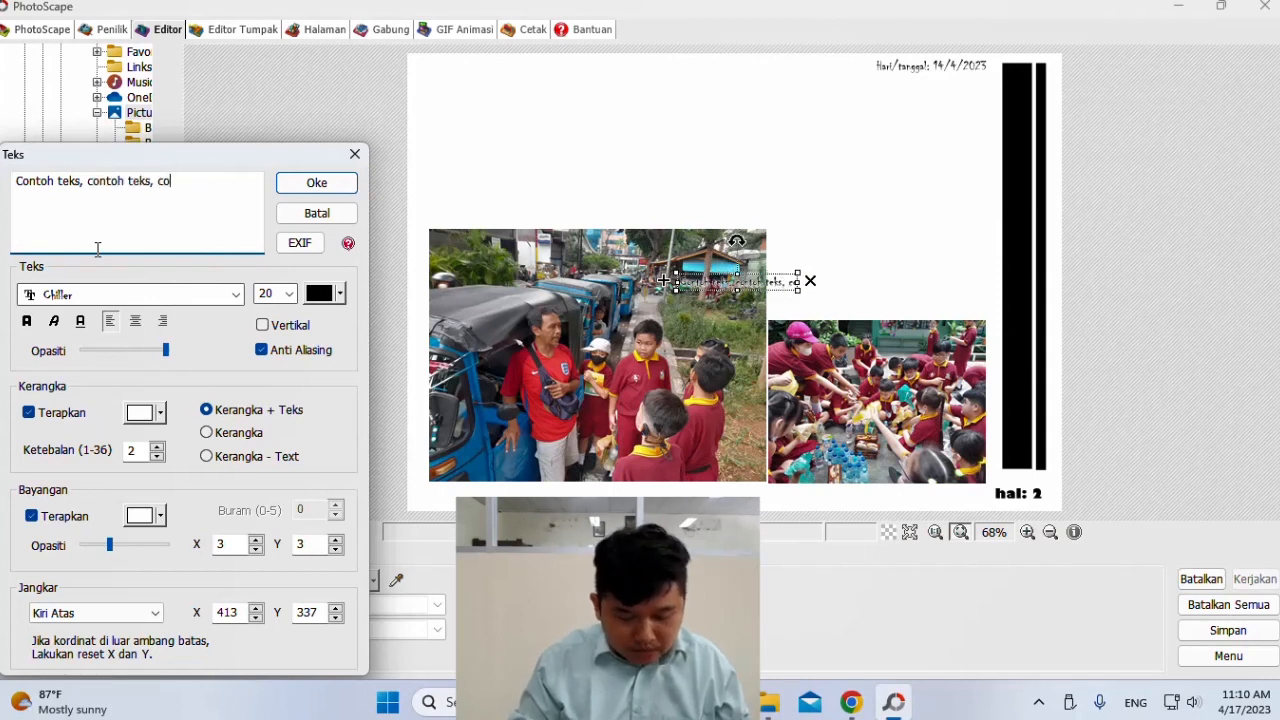
{"action": "key", "text": "ctrl+a"}
{"action": "key", "text": "ctrl+c"}
- Repeat the sample text line at the page's upper left until the text block has six lines
{"action": "left_click", "coordinate": [253, 181]}
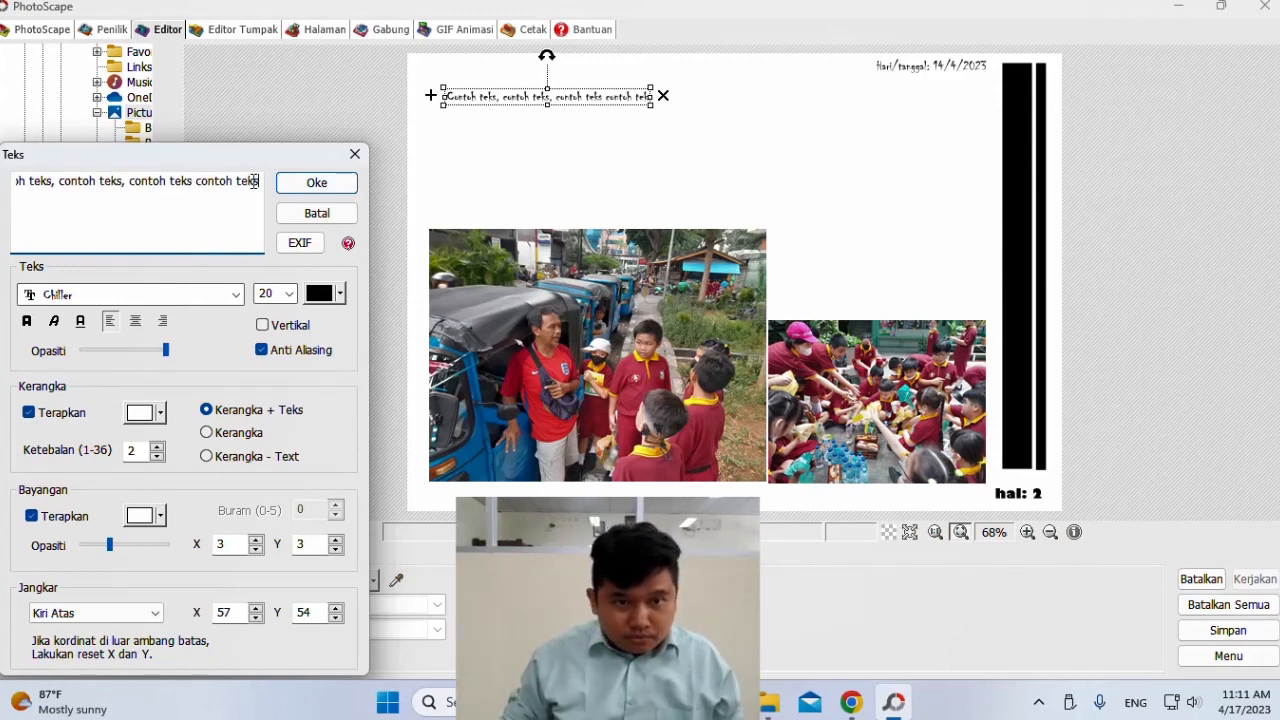
{"action": "key", "text": "End"}
{"action": "key", "text": "Return"}
{"action": "key", "text": "ctrl+v"}
{"action": "key", "text": "Return"}
{"action": "key", "text": "ctrl+v"}
{"action": "key", "text": "Return"}
{"action": "key", "text": "ctrl+v"}
{"action": "key", "text": "Return"}
{"action": "key", "text": "ctrl+v"}
{"action": "key", "text": "Return"}
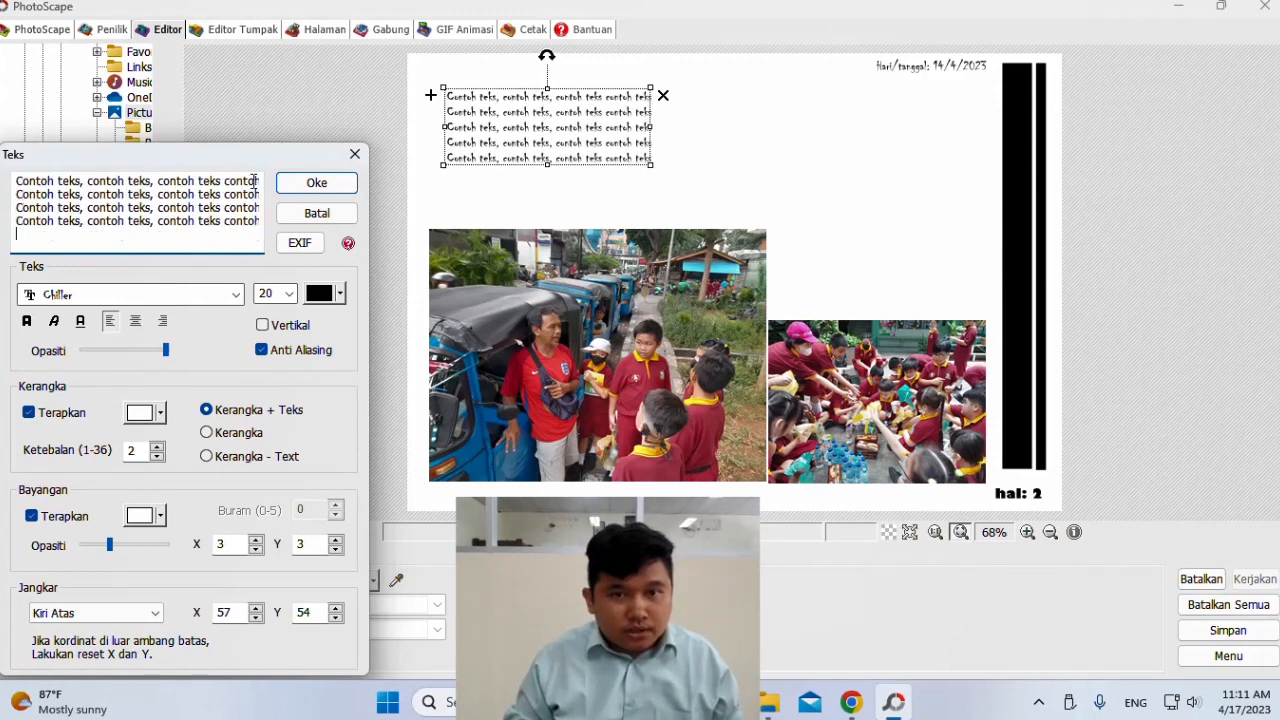
{"action": "key", "text": "ctrl+v"}
{"action": "key", "text": "Return"}
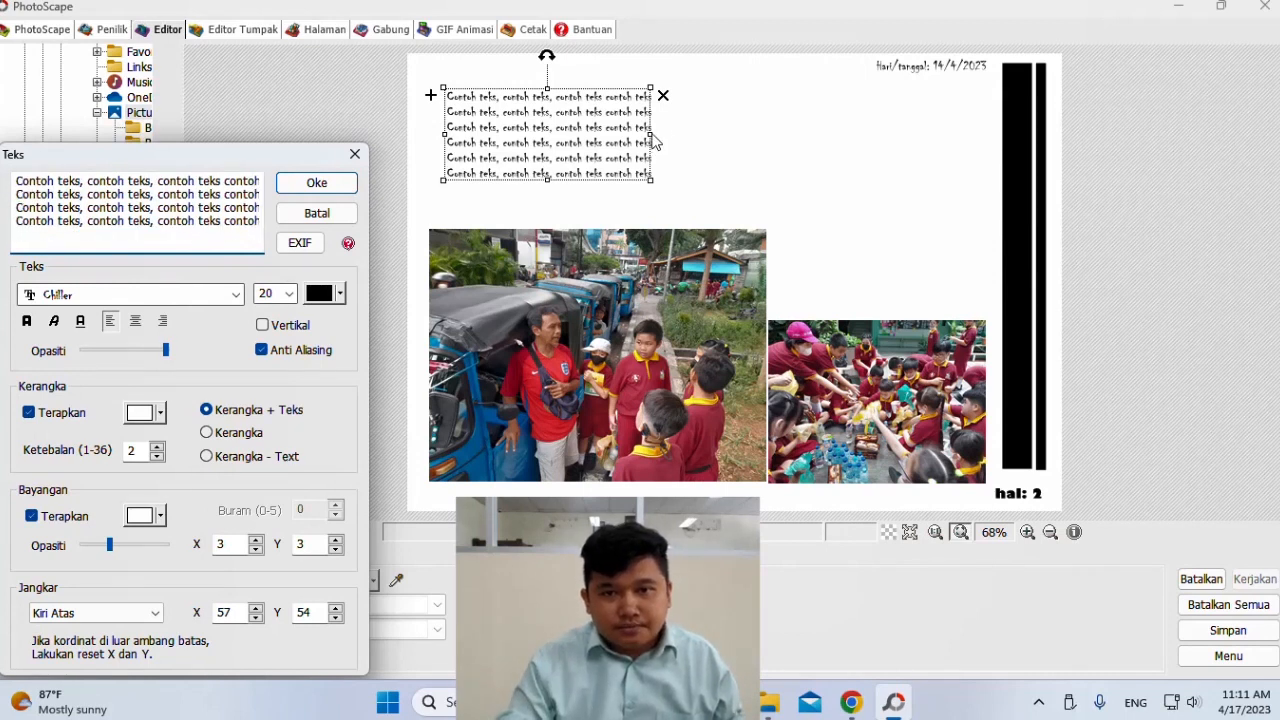
- Set the sample text block's font to Arial and place it above the bajaj photo
{"action": "left_click", "coordinate": [236, 294]}
{"action": "scroll", "coordinate": [228, 396], "scroll_direction": "up", "scroll_amount": 3}
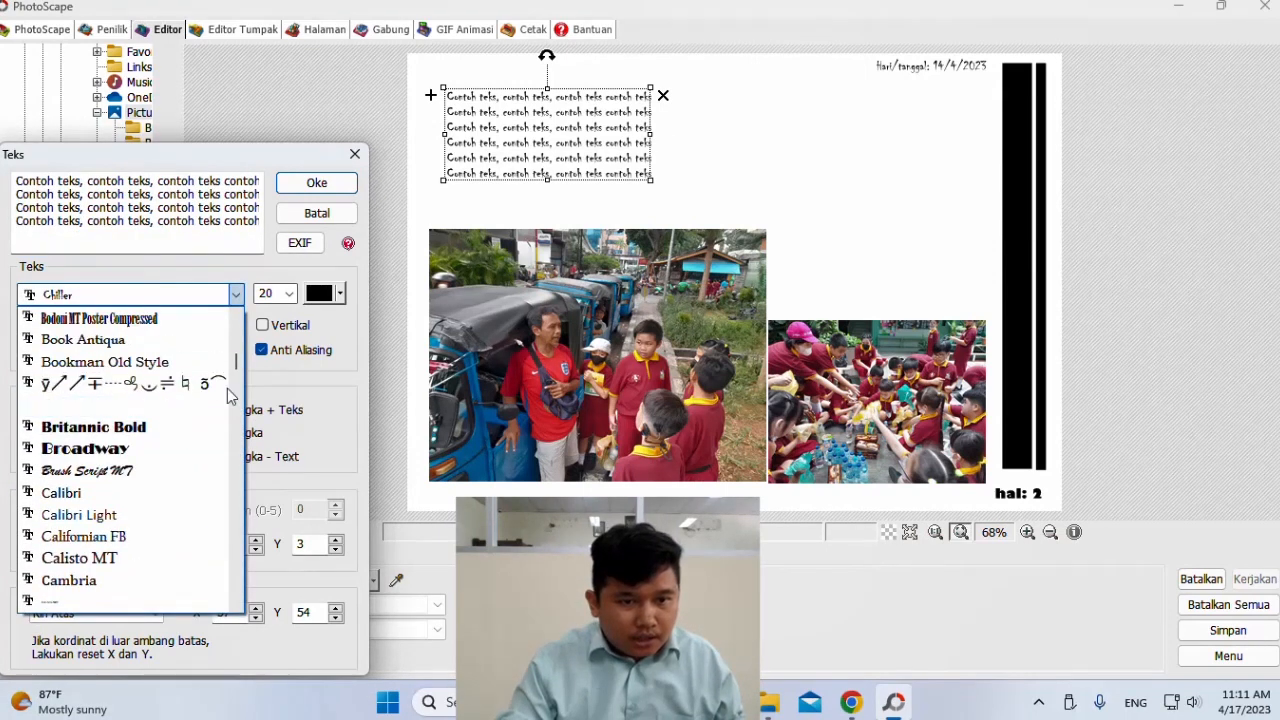
{"action": "scroll", "coordinate": [150, 380], "scroll_direction": "up", "scroll_amount": 6}
{"action": "left_click", "coordinate": [137, 406]}
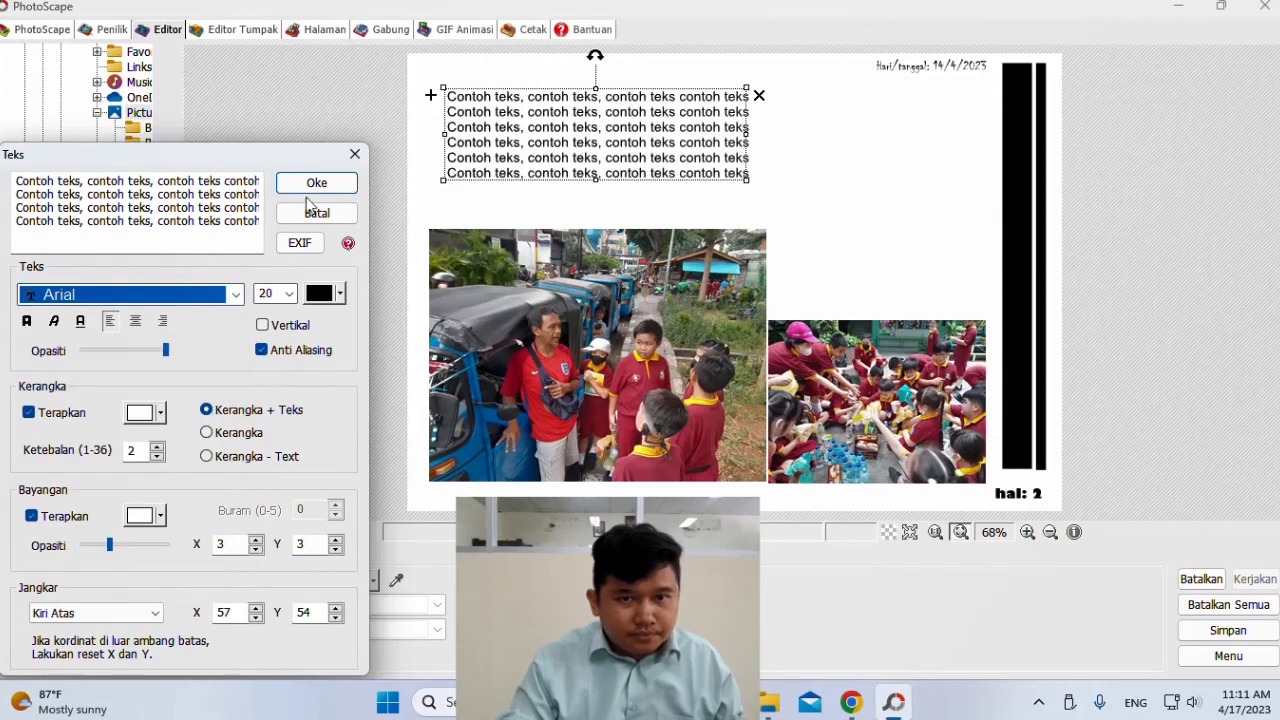
{"action": "left_click", "coordinate": [310, 188]}
{"action": "left_click", "coordinate": [929, 257]}
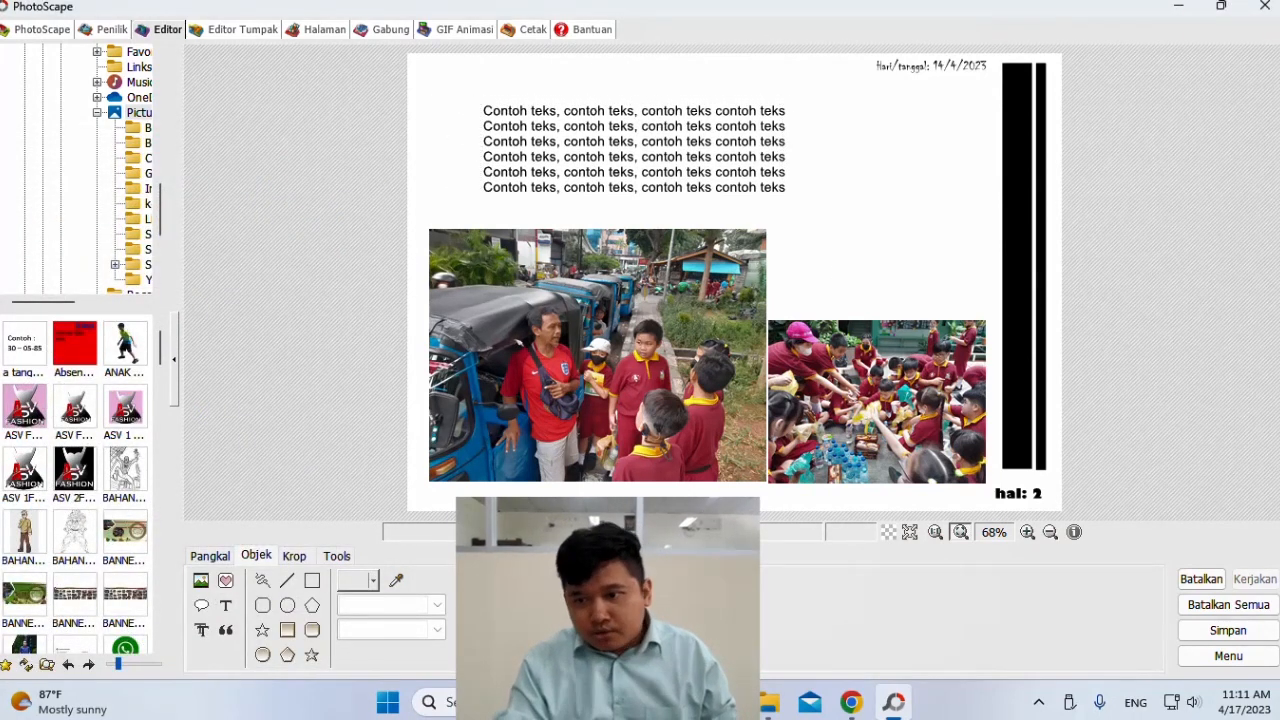
- Save the page as a JPEG named HALAMAN 2 in the HASIL BUKU KOMSER folder
{"action": "left_click", "coordinate": [1217, 629]}
{"action": "left_click", "coordinate": [418, 348]}
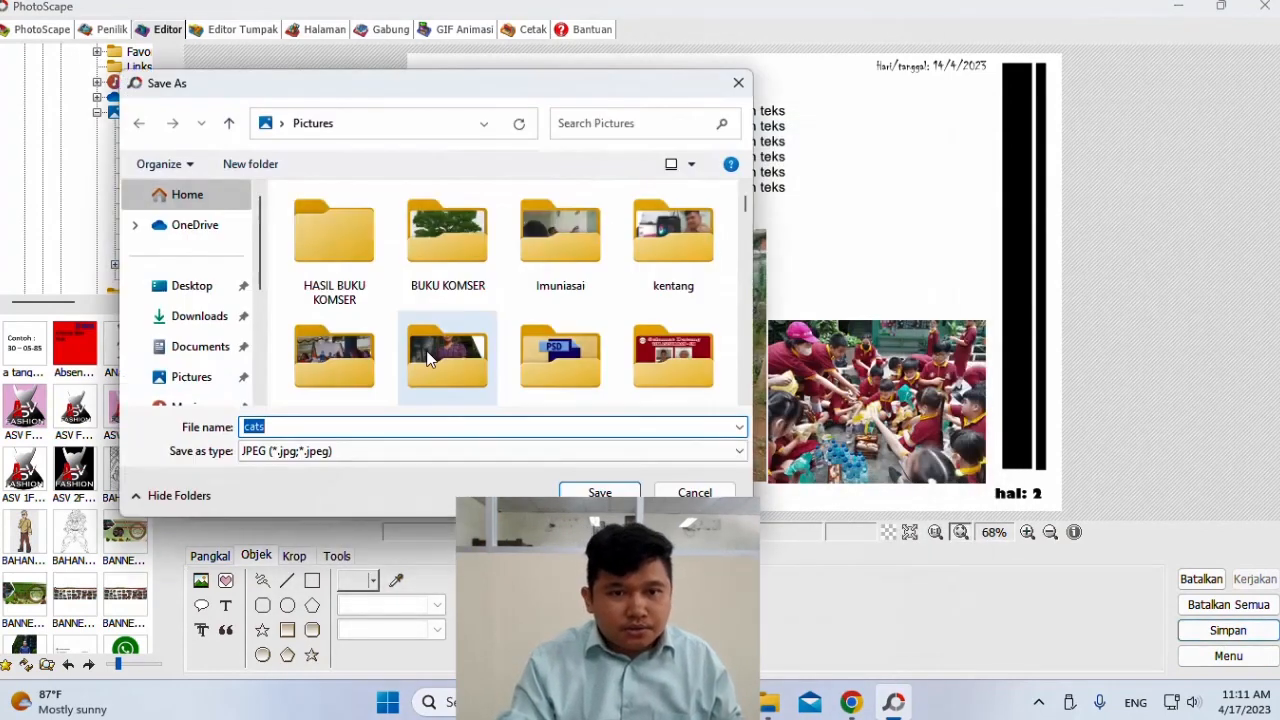
{"action": "double_click", "coordinate": [312, 248]}
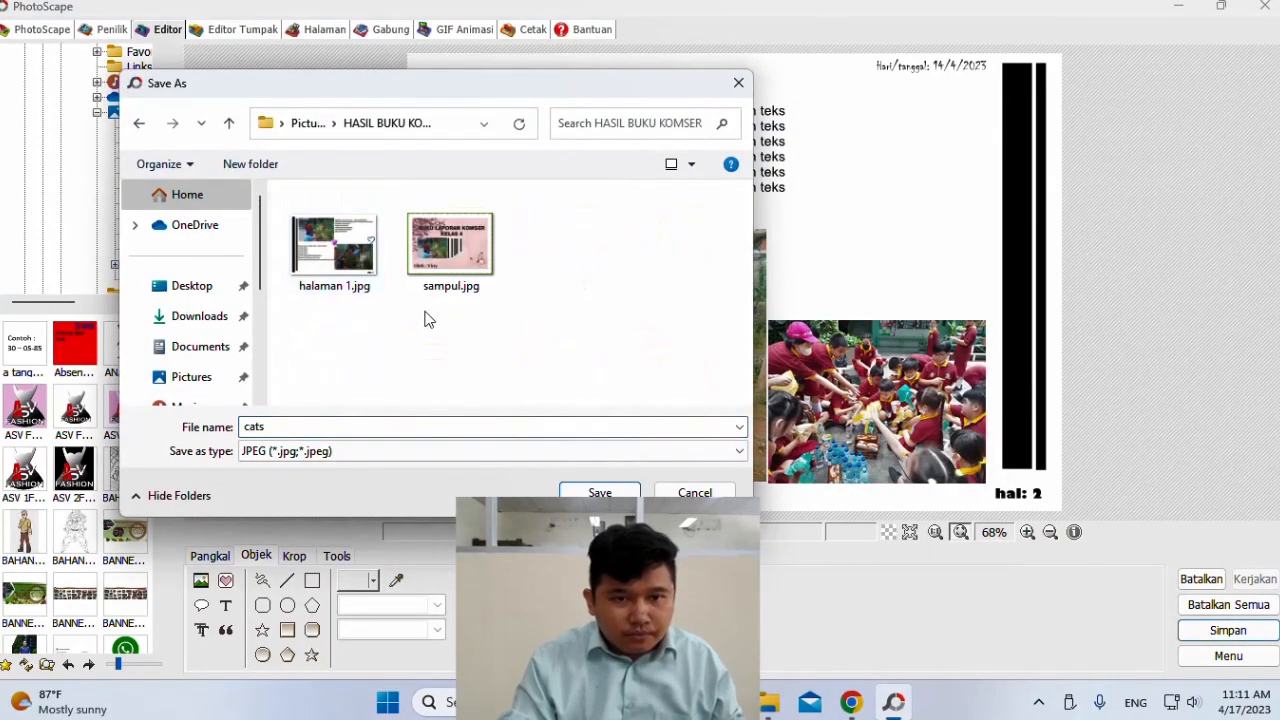
{"action": "double_click", "coordinate": [292, 426]}
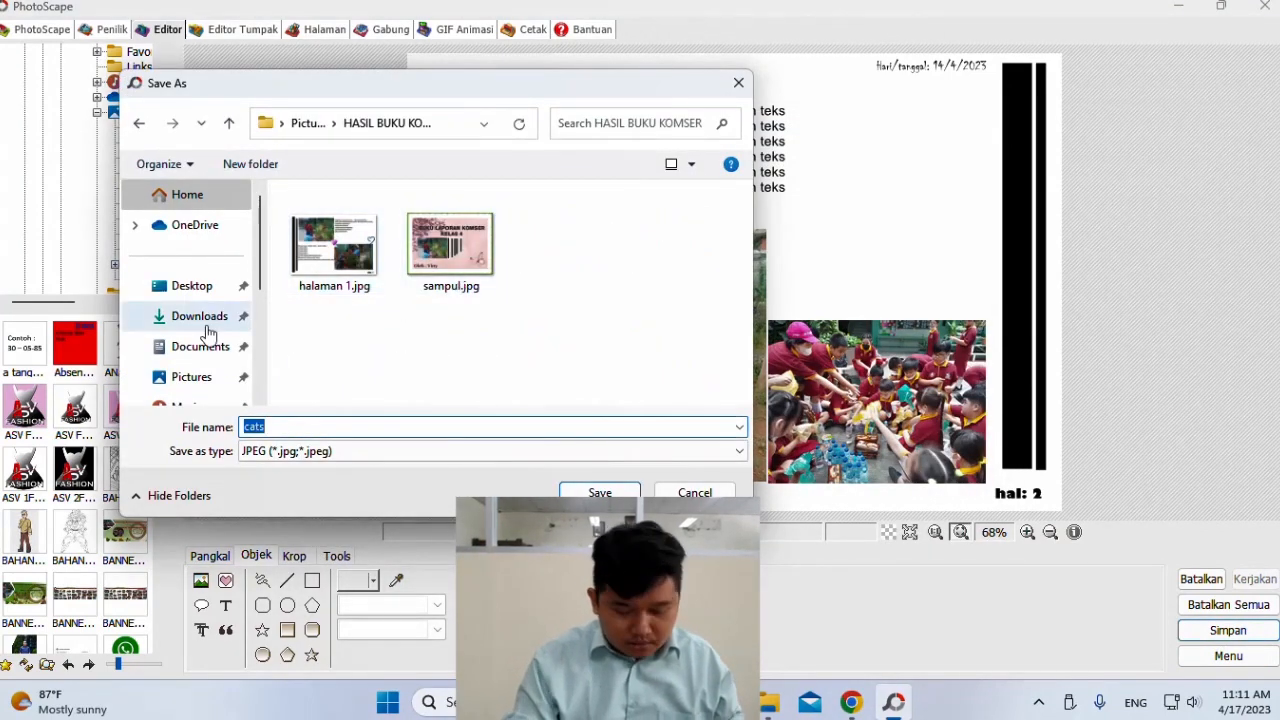
{"action": "type", "text": "HHALAMAN 2"}
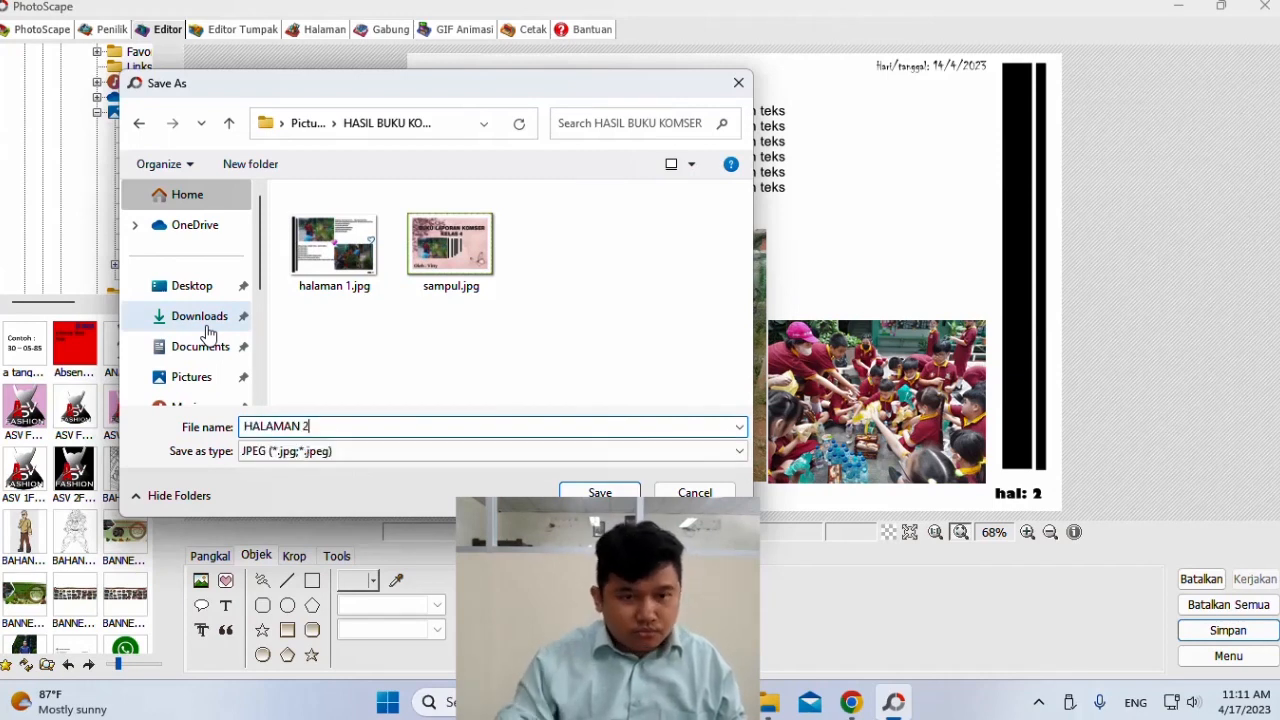
{"action": "left_click", "coordinate": [600, 492]}
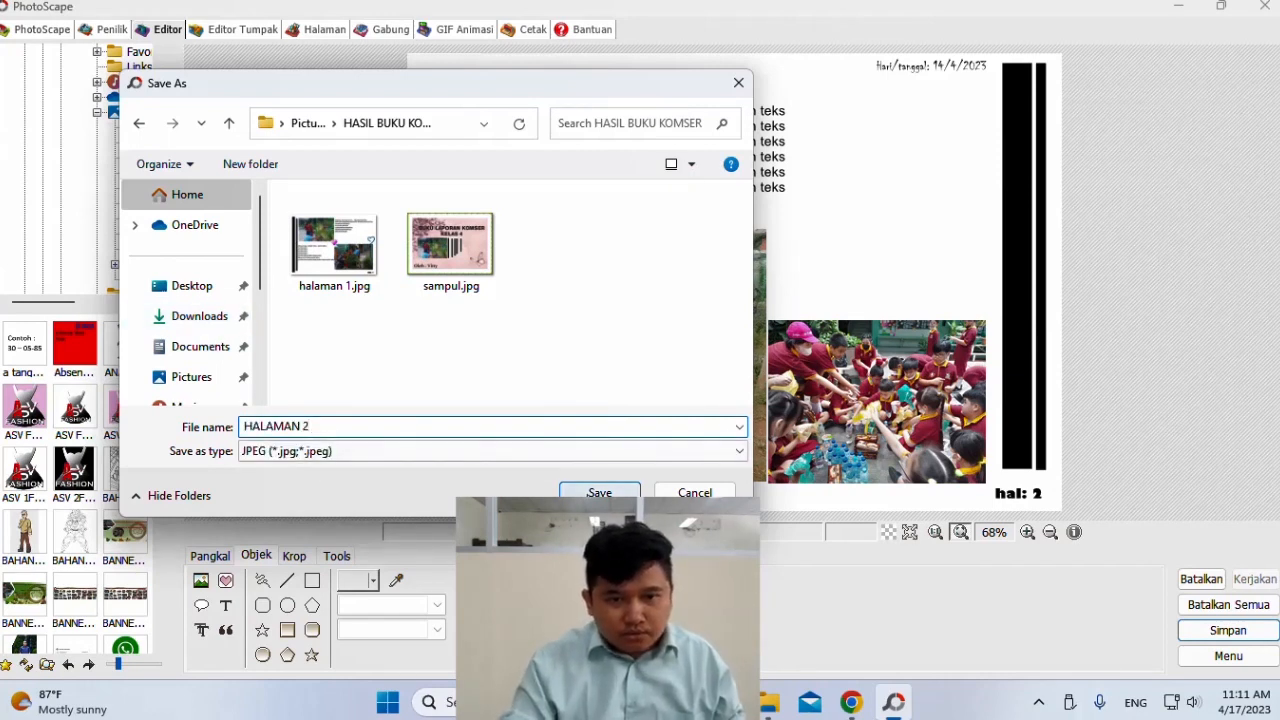
- Create a new blank white photo 1000 wide and 700 high for the third page
{"action": "left_click", "coordinate": [1215, 652]}
{"action": "left_click", "coordinate": [930, 497]}
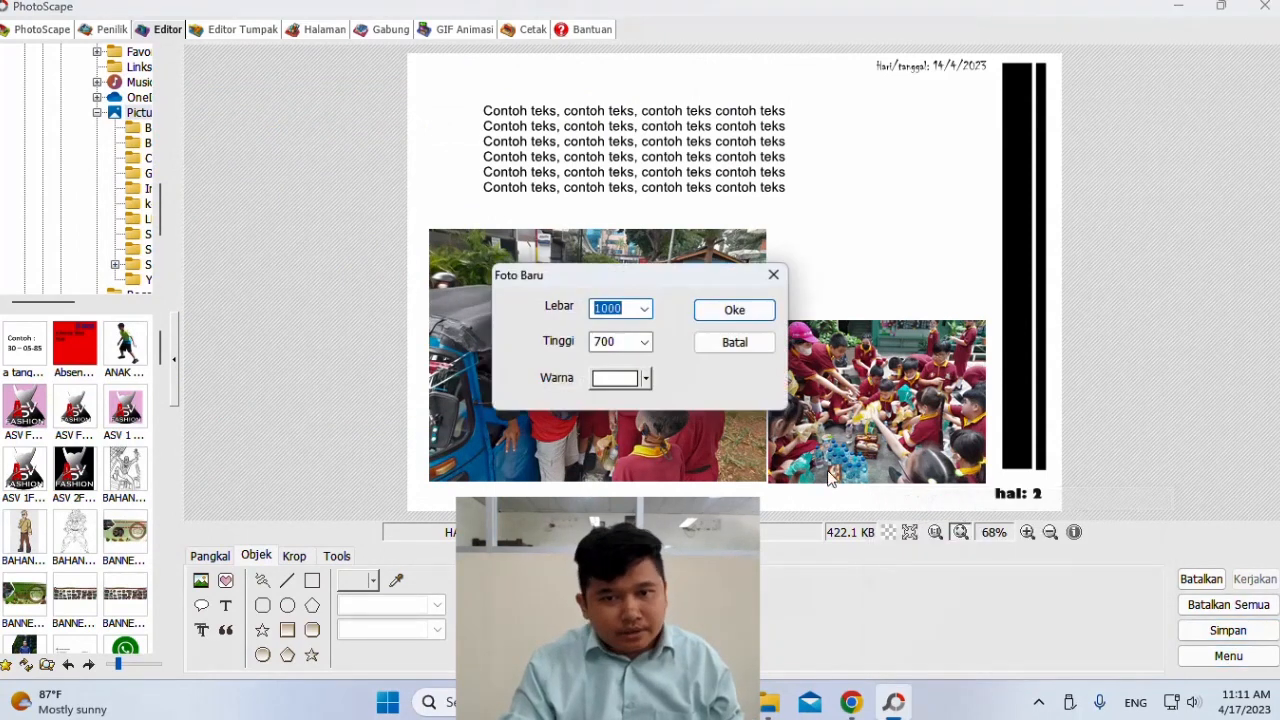
{"action": "left_click", "coordinate": [717, 314]}
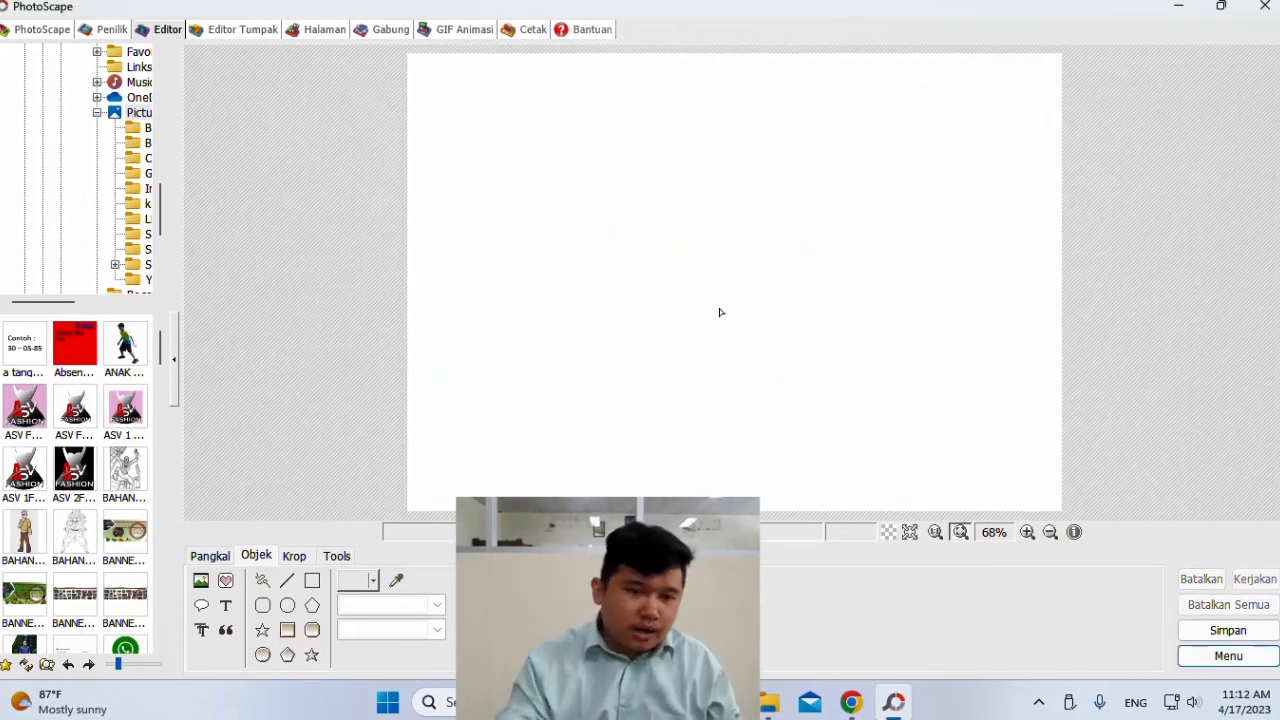
{"action": "left_click", "coordinate": [286, 583]}
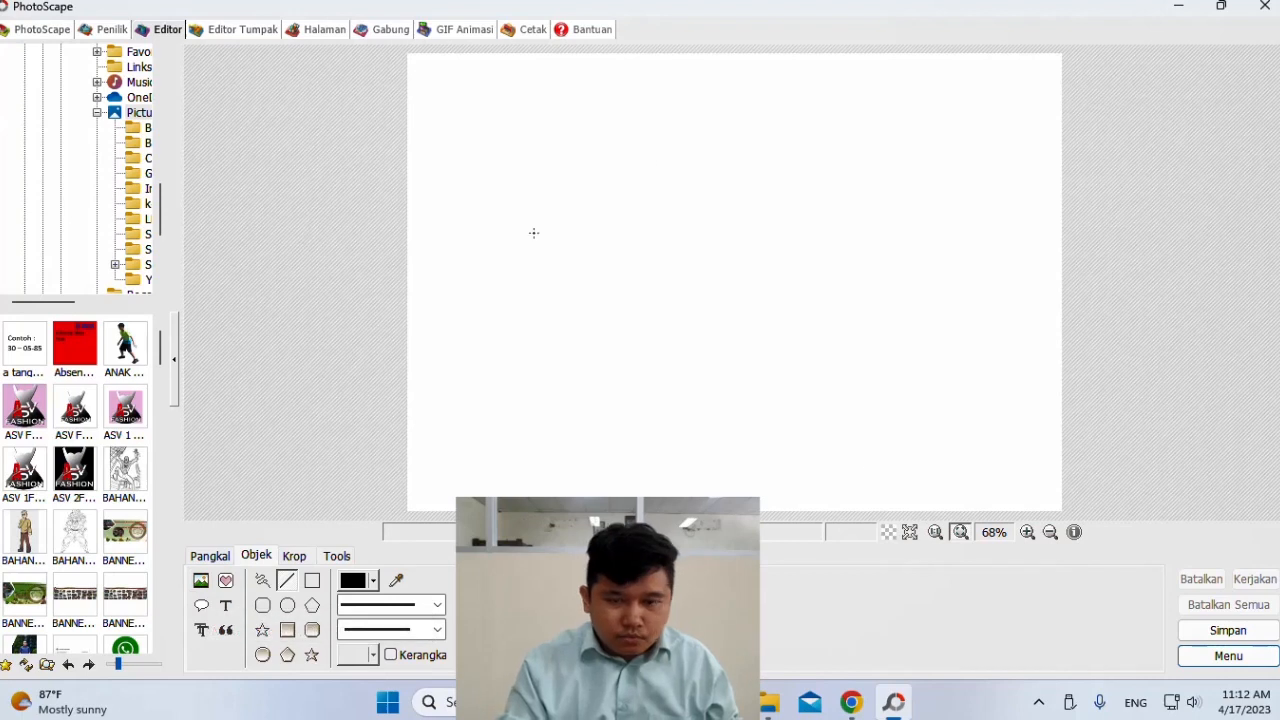
- Insert the WhatsApp photo of students around water bottles from the BUKU KOMSER folder and place it at the page's upper left
{"action": "left_click", "coordinate": [200, 588]}
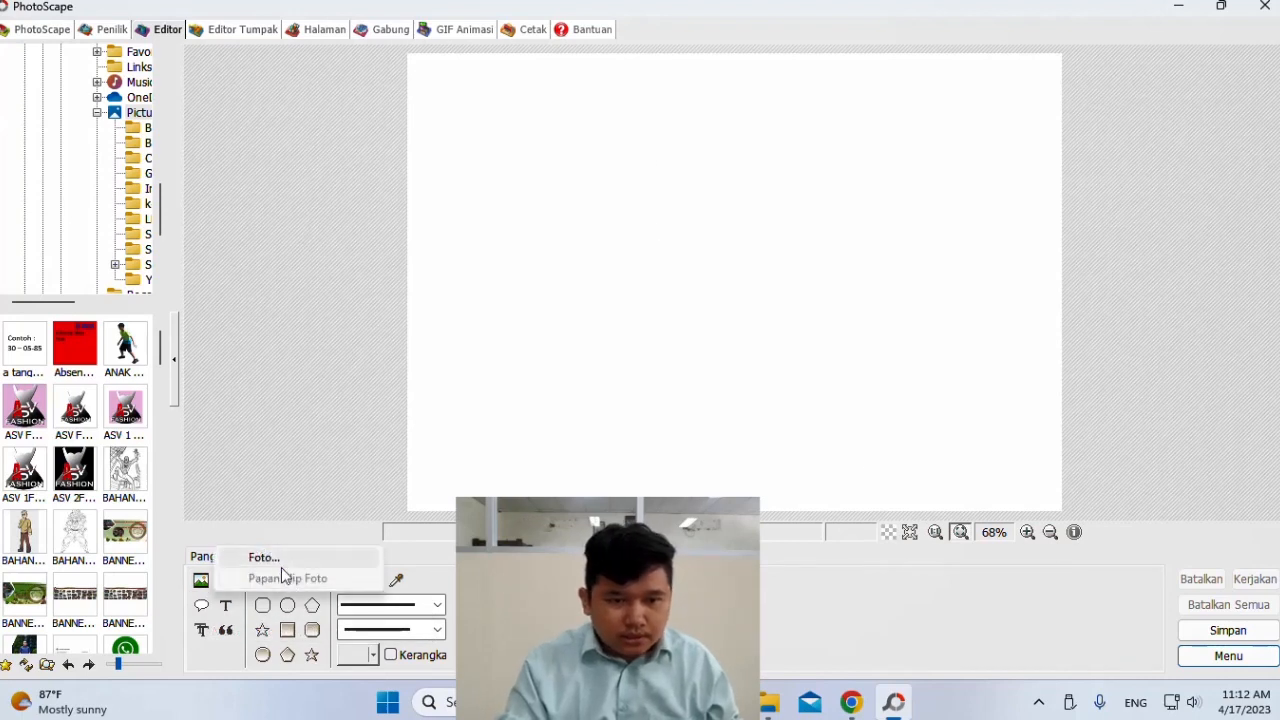
{"action": "left_click", "coordinate": [282, 564]}
{"action": "double_click", "coordinate": [648, 428]}
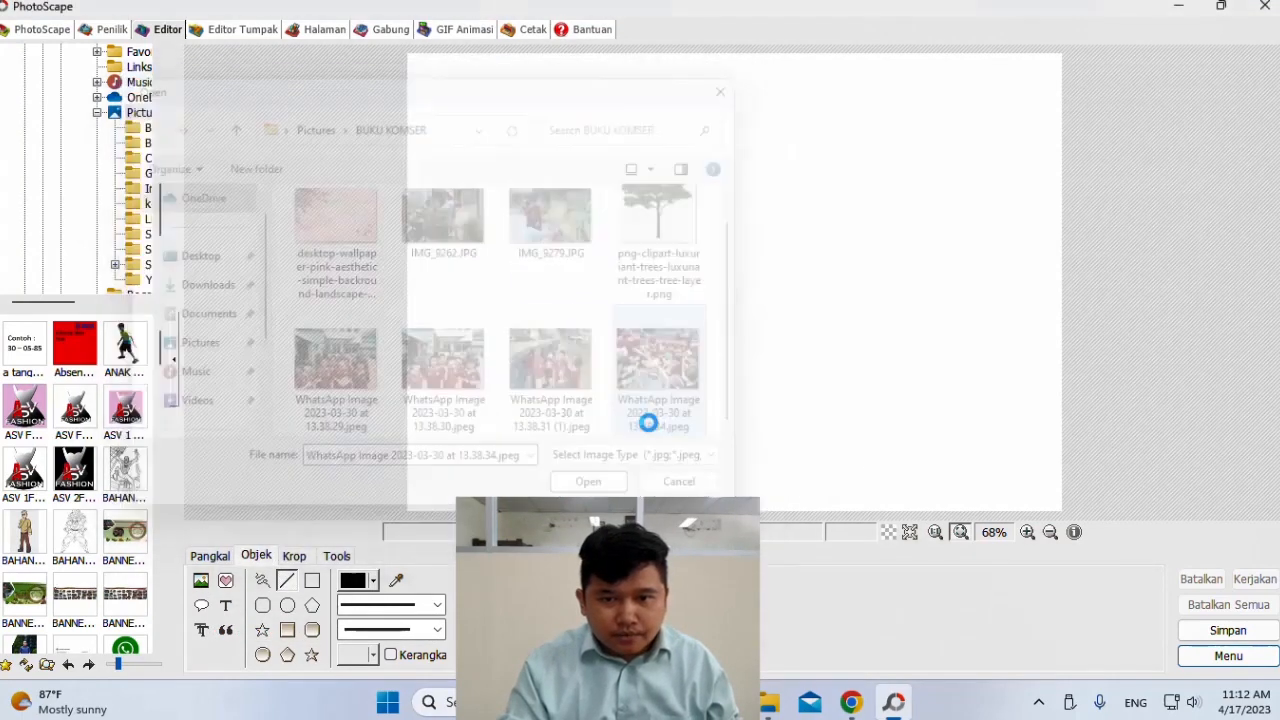
{"action": "left_click", "coordinate": [445, 485]}
{"action": "mouse_move", "coordinate": [422, 64]}
{"action": "left_mouse_down"}
{"action": "mouse_move", "coordinate": [583, 183]}
{"action": "mouse_move", "coordinate": [523, 114]}
{"action": "mouse_move", "coordinate": [423, 89]}
{"action": "left_mouse_up"}
{"action": "left_click", "coordinate": [390, 565]}
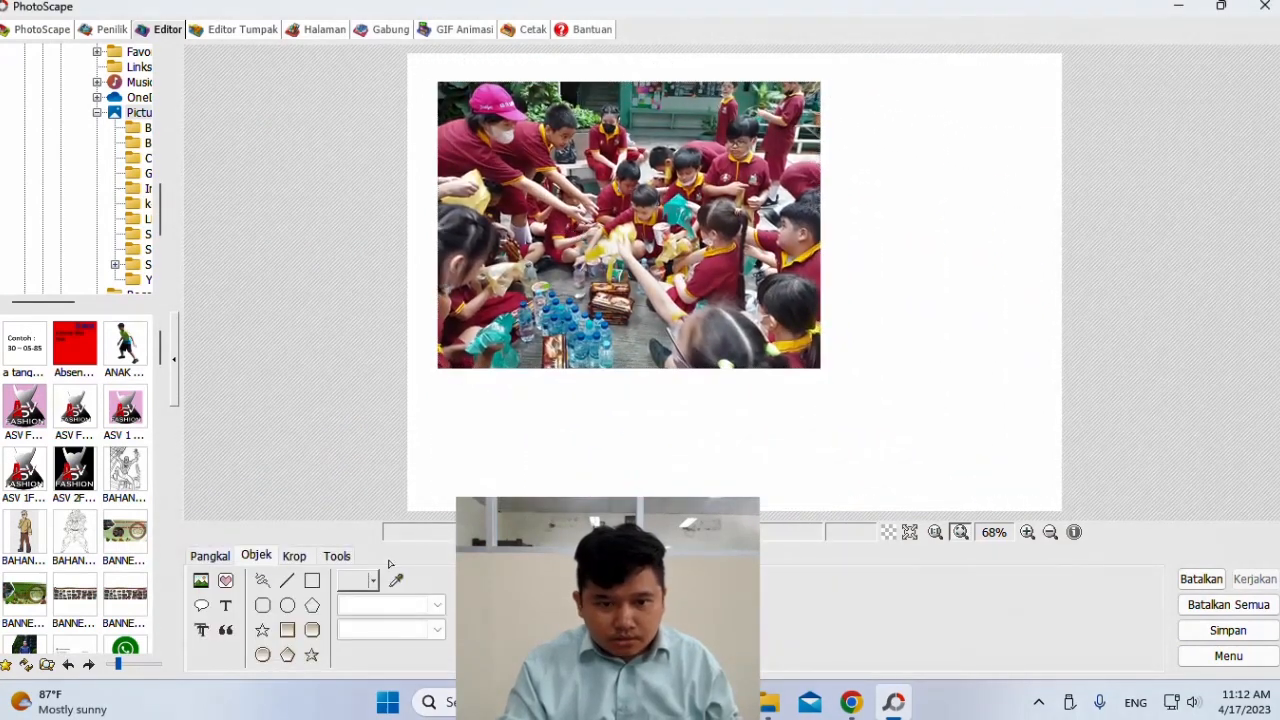
- Add the page number text "hal: 3" in Arial and place it at the page's lower right corner
{"action": "left_click", "coordinate": [226, 605]}
{"action": "type", "text": "halaman 3"}
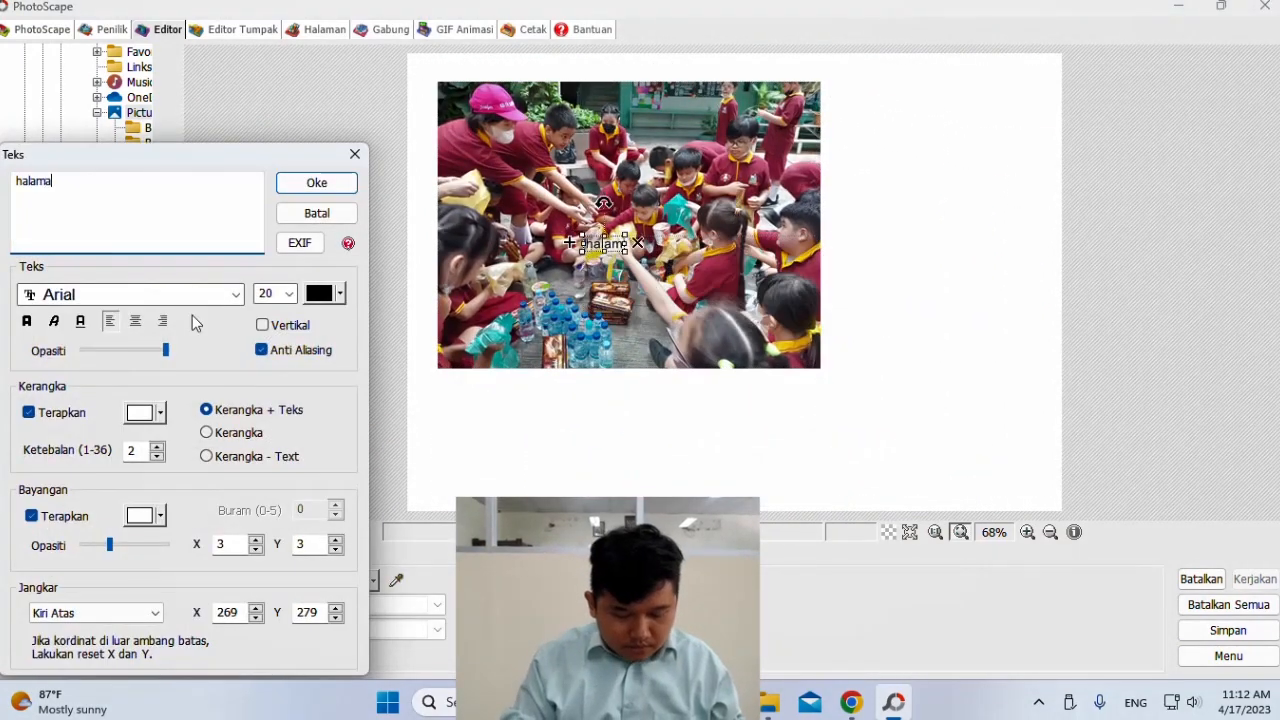
{"action": "left_click", "coordinate": [59, 183]}
{"action": "key", "text": "BackSpace"}
{"action": "key", "text": "BackSpace"}
{"action": "key", "text": "BackSpace"}
{"action": "key", "text": "BackSpace"}
{"action": "type", "text": ":"}
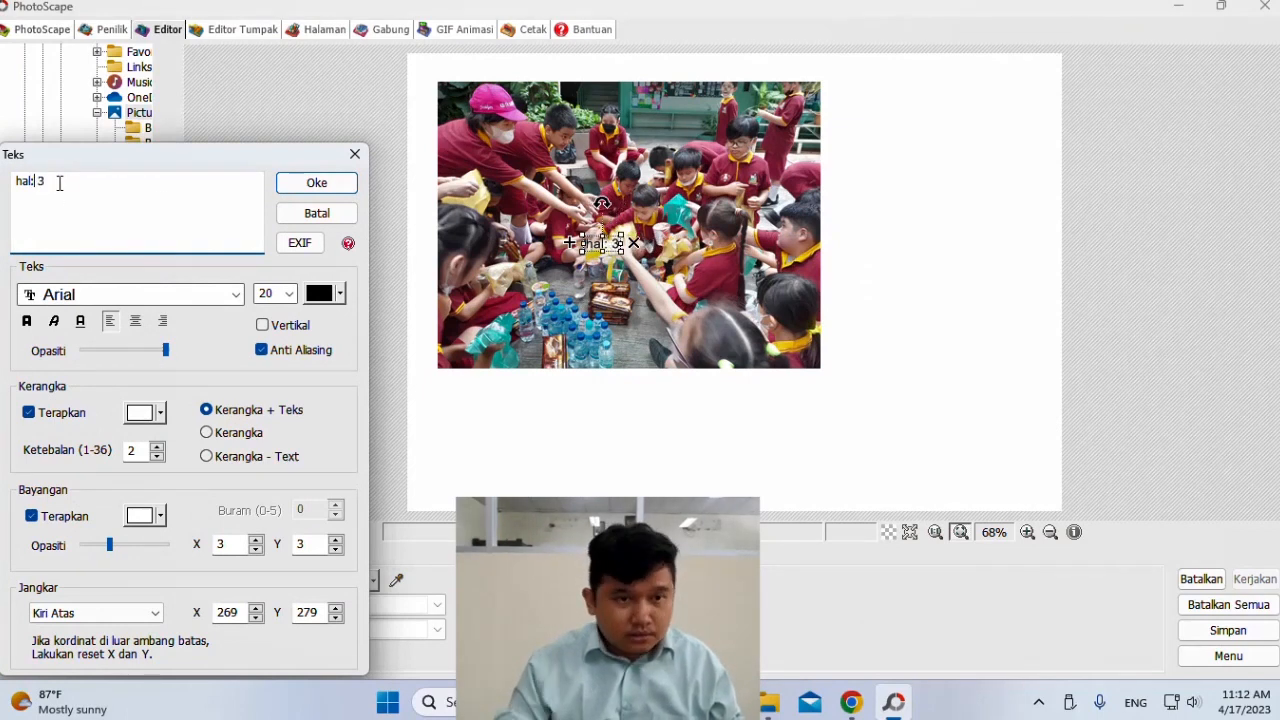
{"action": "left_click", "coordinate": [316, 182]}
{"action": "left_click_drag", "start_coordinate": [606, 243], "coordinate": [995, 472]}
- Save the page as a JPEG named HALAMAN 3 in the HASIL BUKU KOMSER folder
{"action": "left_click", "coordinate": [1228, 630]}
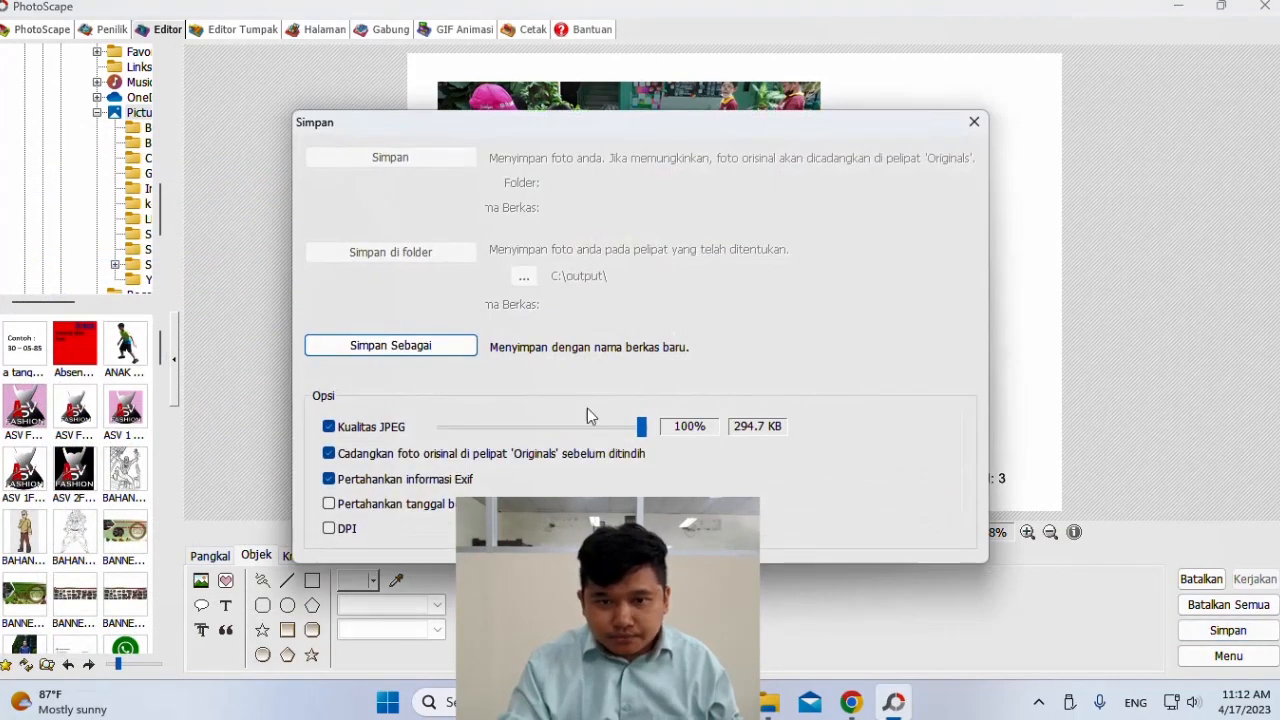
{"action": "left_click", "coordinate": [404, 355]}
{"action": "type", "text": "cats"}
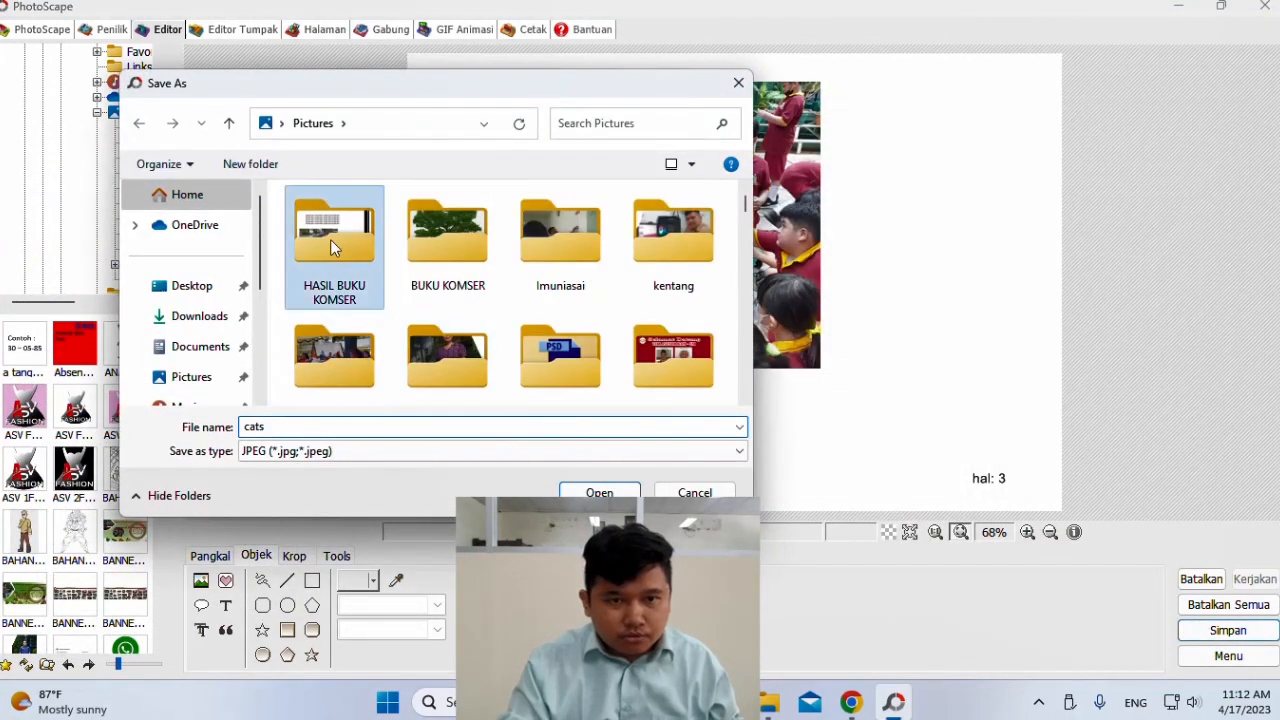
{"action": "double_click", "coordinate": [334, 243]}
{"action": "double_click", "coordinate": [310, 427]}
{"action": "type", "text": "HA"}
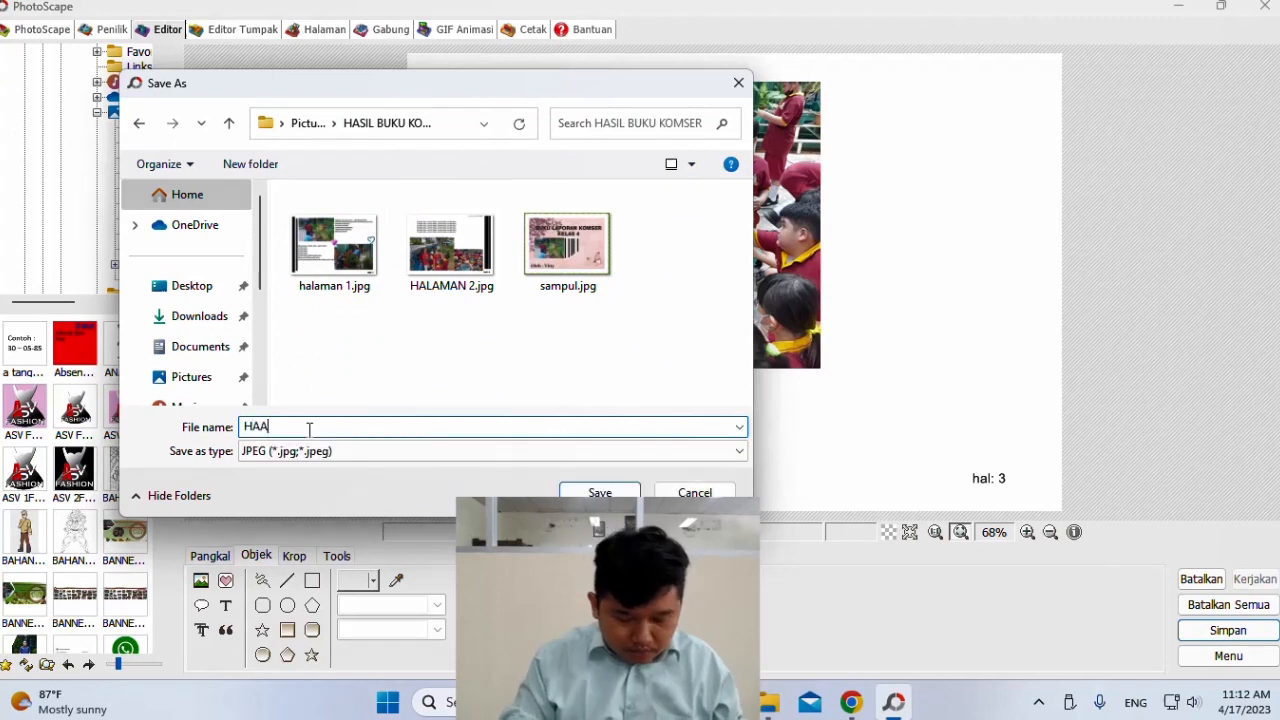
{"action": "type", "text": "LAMAN 3"}
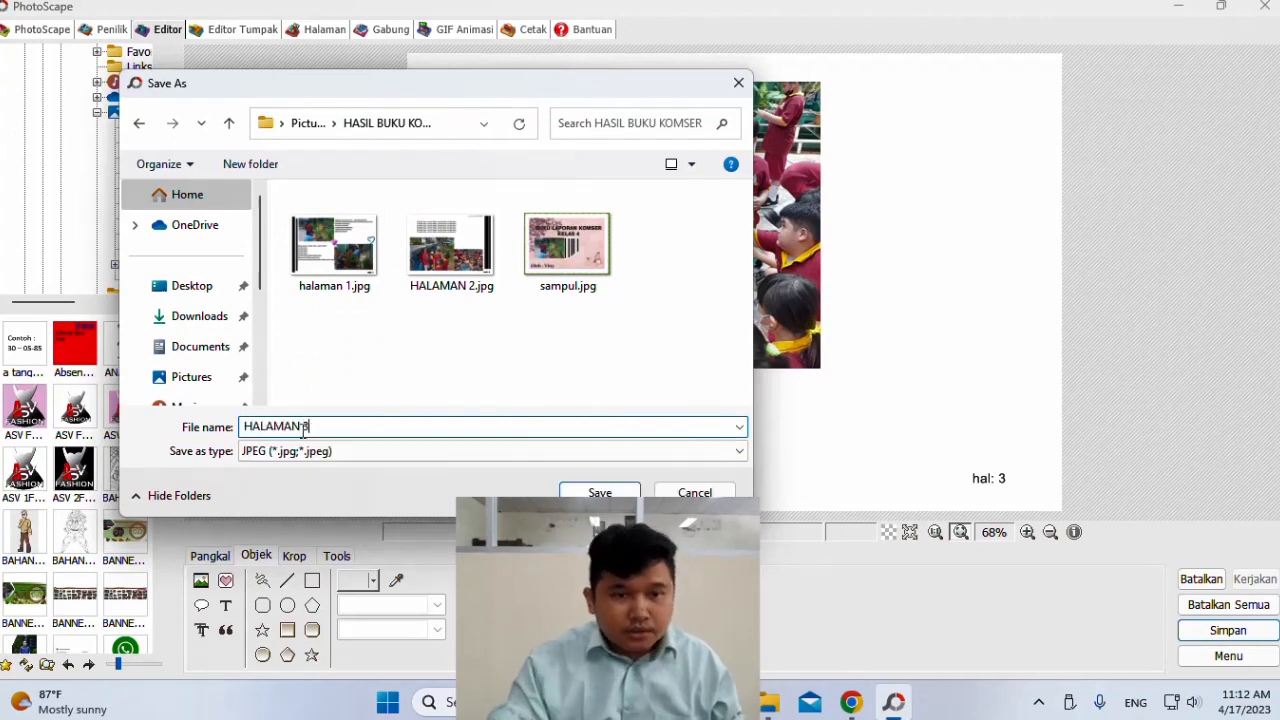
{"action": "left_click", "coordinate": [603, 492]}
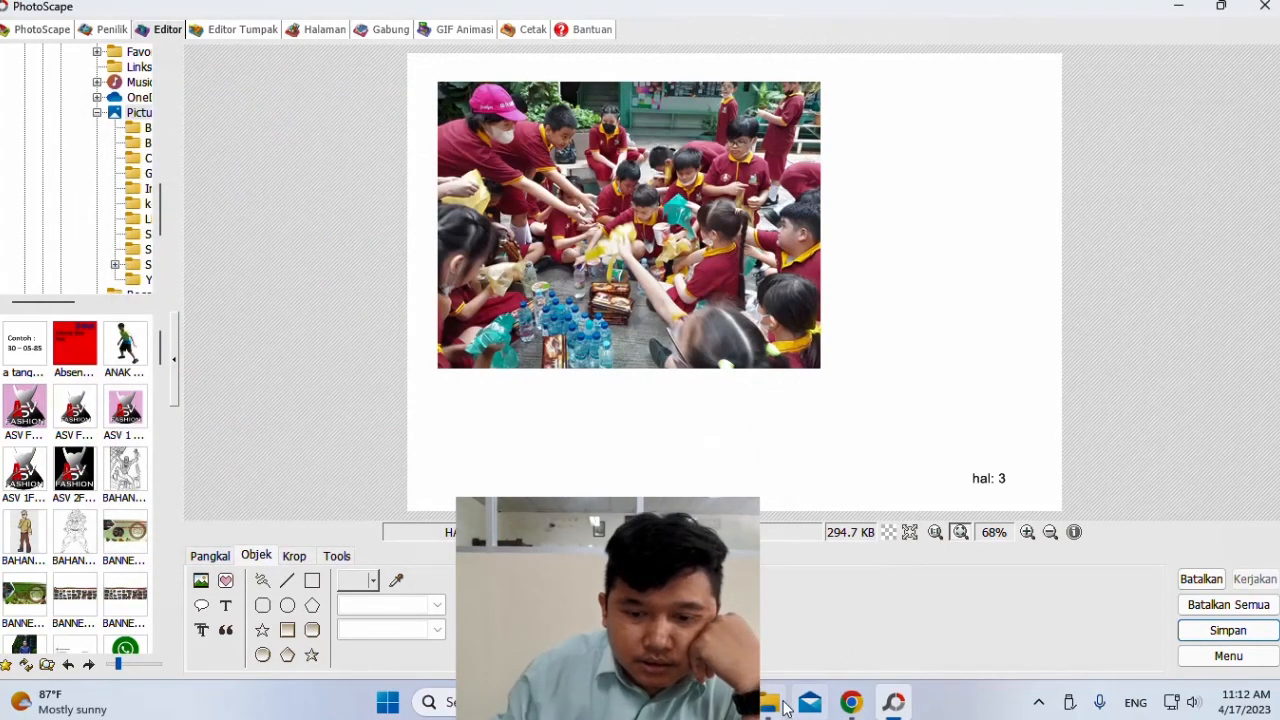
- Check which book pages are saved in the HASIL BUKU KOMSER folder without saving again
{"action": "mouse_move", "coordinate": [785, 708]}
{"action": "left_click", "coordinate": [1228, 630]}
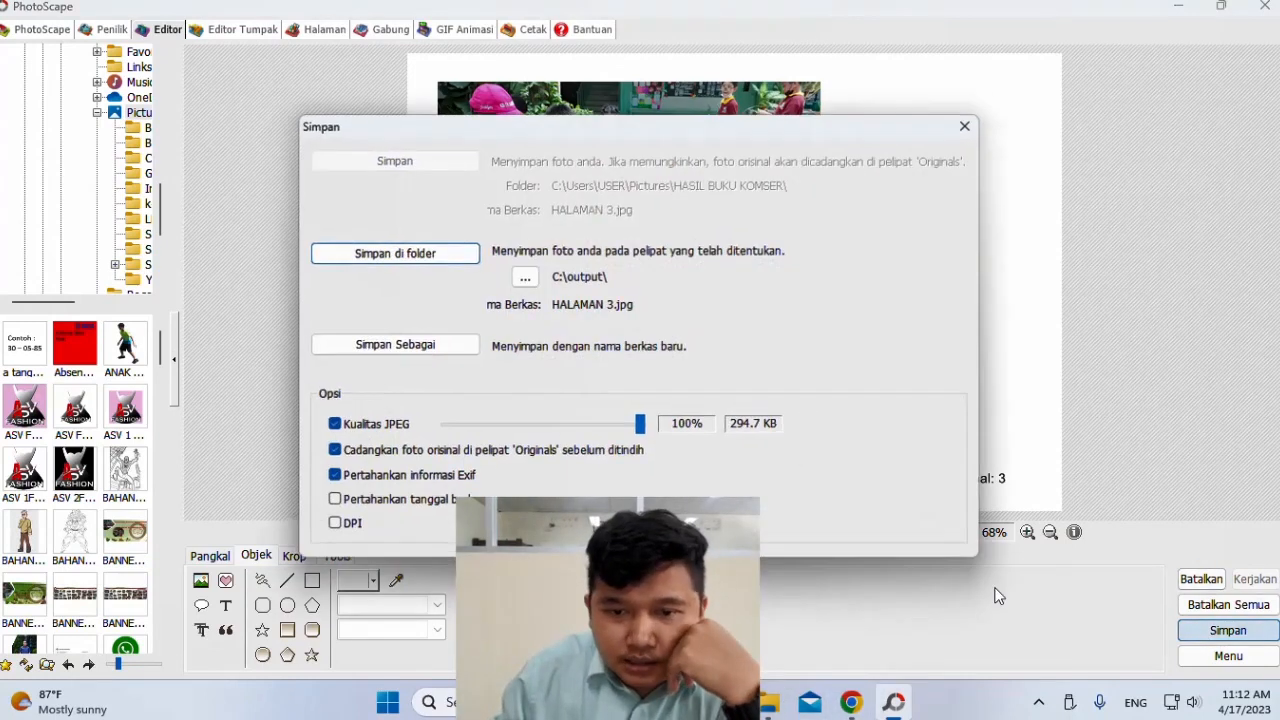
{"action": "left_click", "coordinate": [445, 345]}
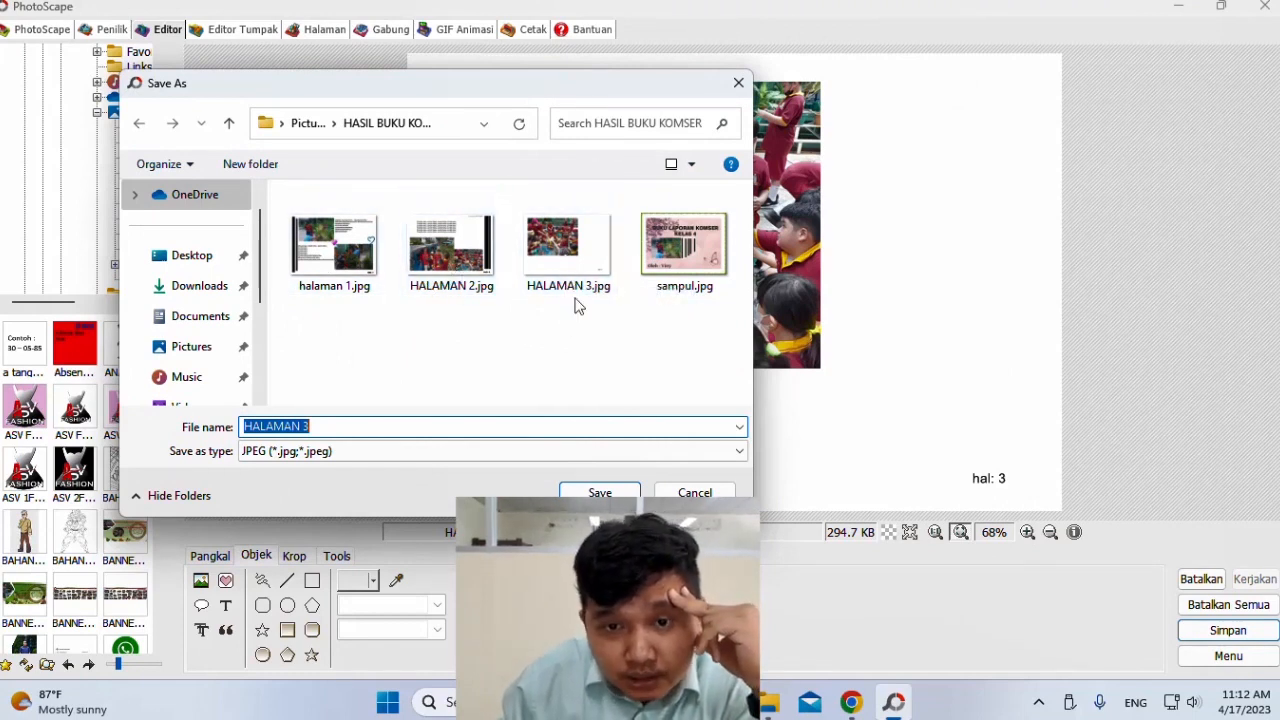
{"action": "left_click", "coordinate": [695, 492]}
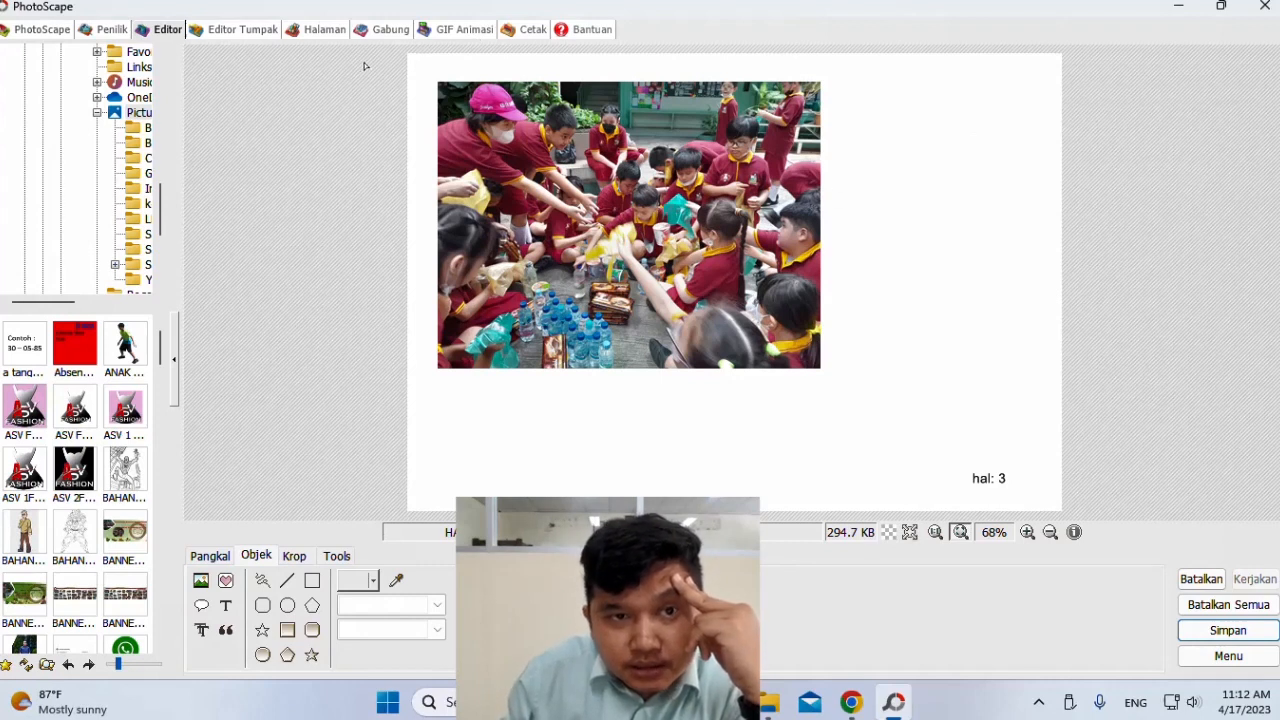
- Start a GIF animation and add sampul.jpg from the HASIL BUKU KOMSER folder as its first frame
{"action": "left_click", "coordinate": [455, 38]}
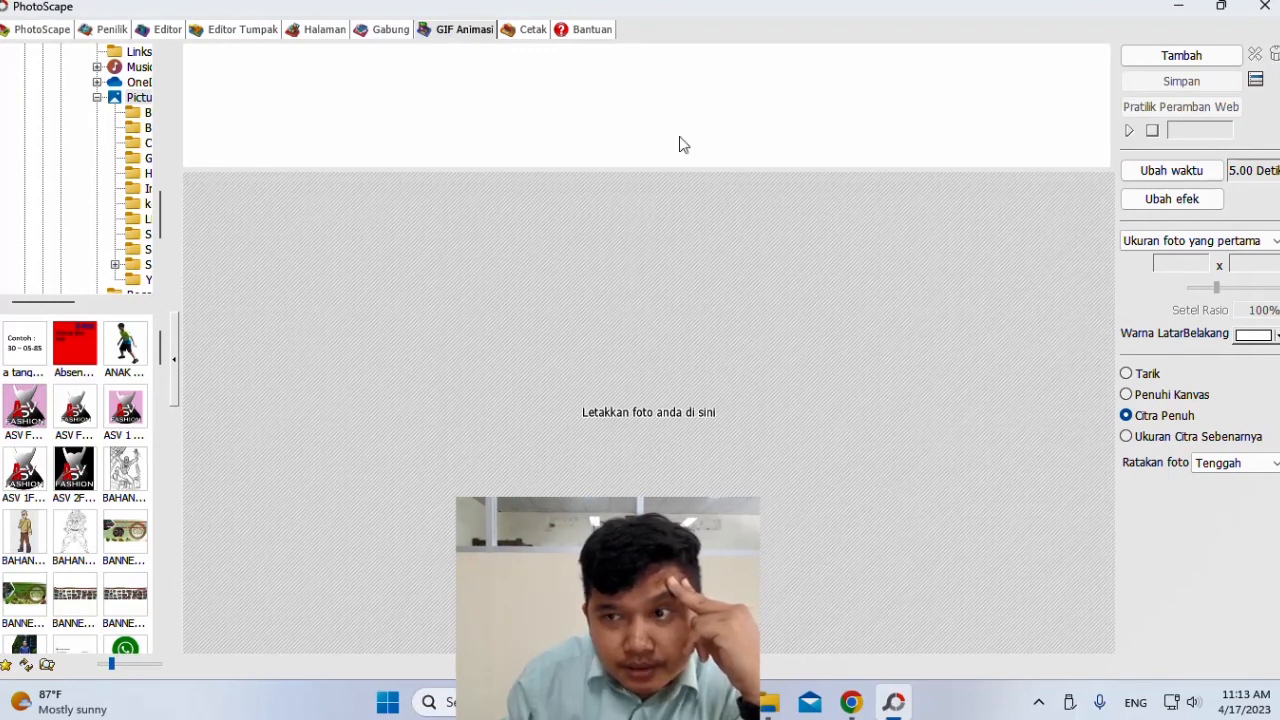
{"action": "left_click", "coordinate": [1158, 58]}
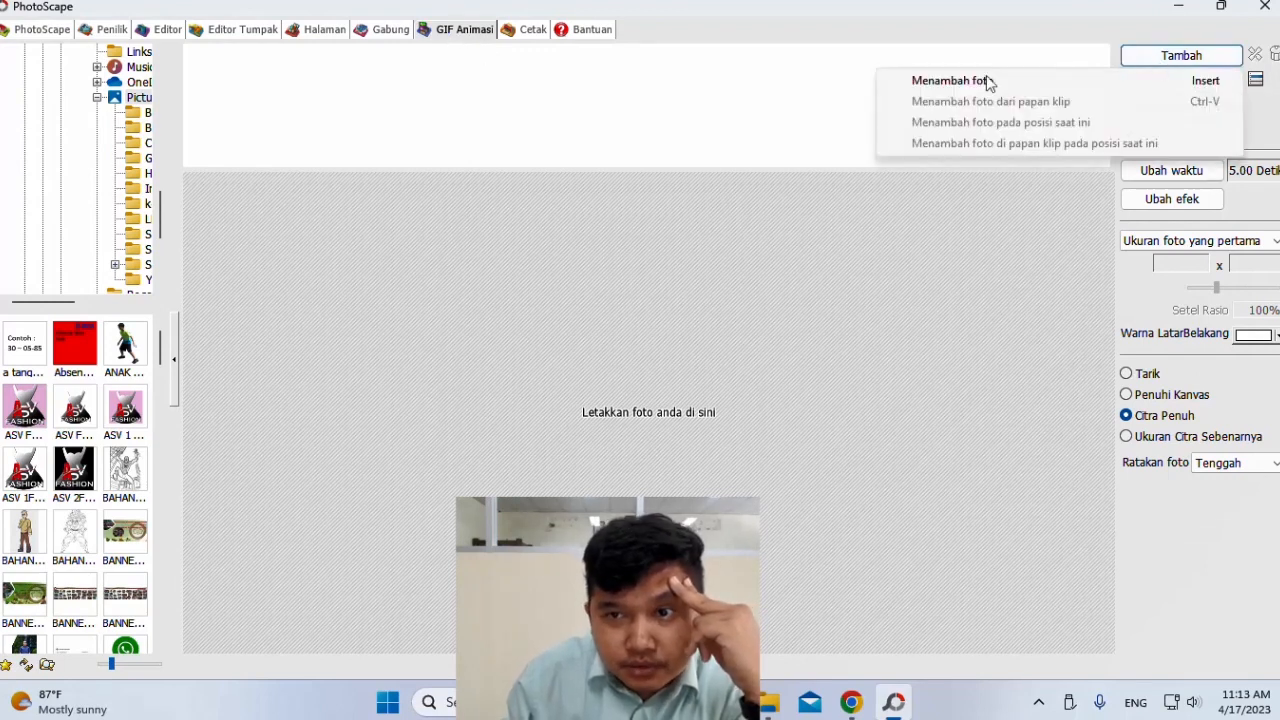
{"action": "left_click", "coordinate": [955, 83]}
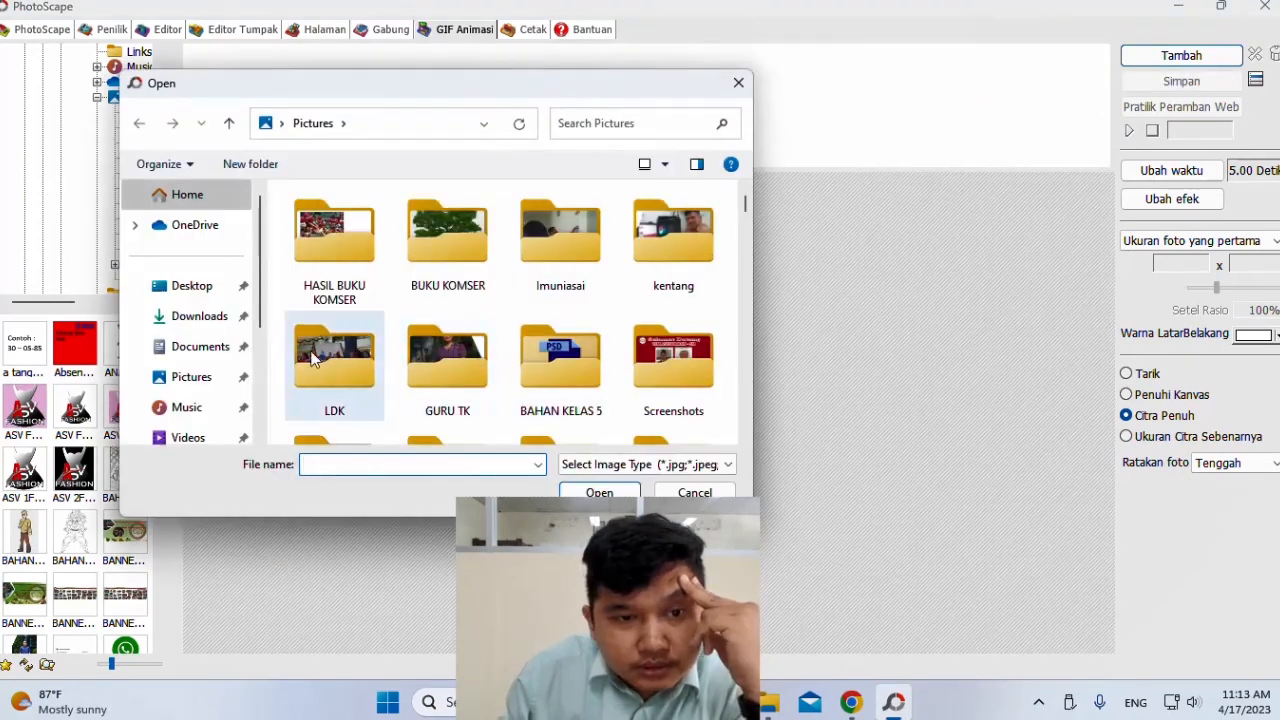
{"action": "double_click", "coordinate": [348, 262]}
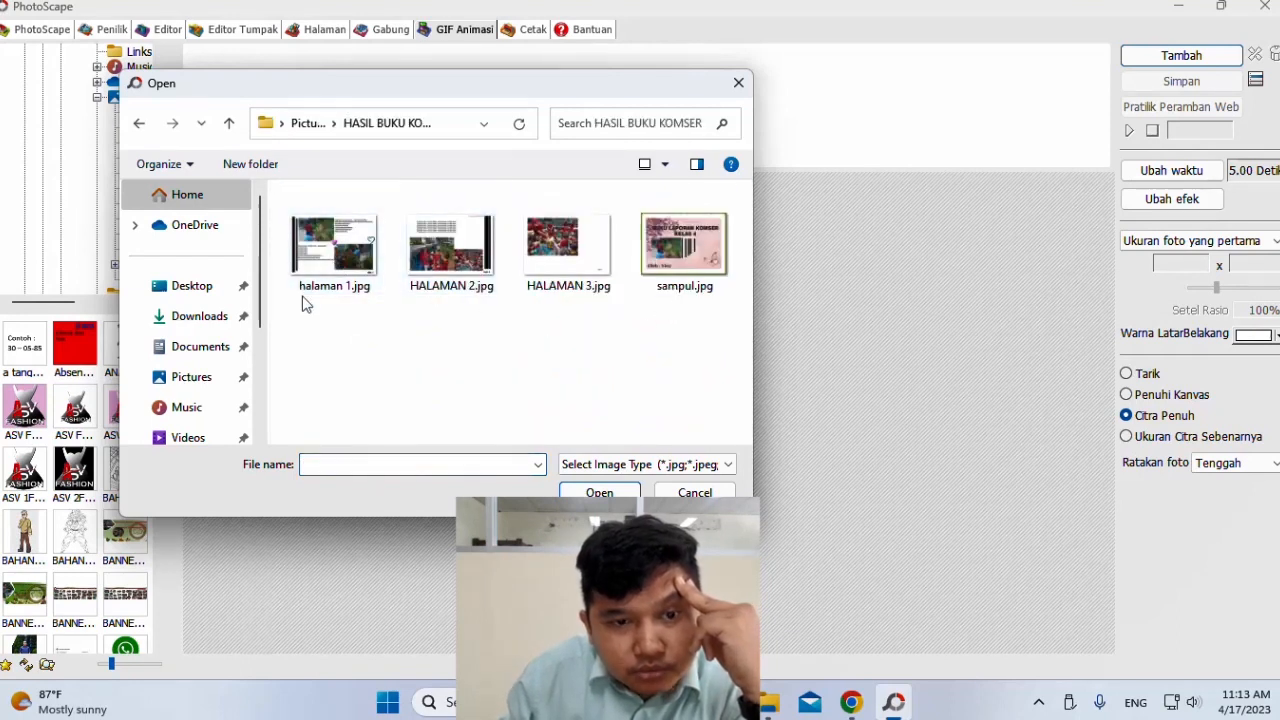
{"action": "left_click", "coordinate": [688, 262]}
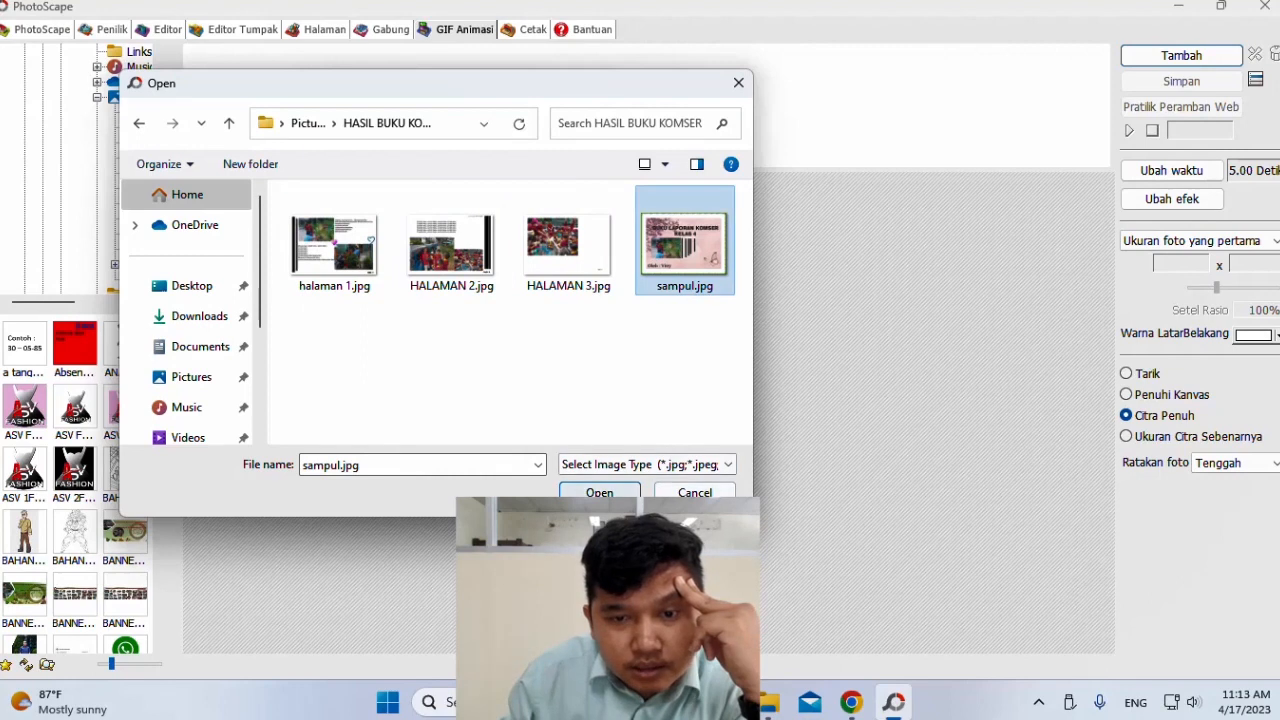
{"action": "key", "text": "Return"}
- Add halaman 1.jpg as the second frame of the animation
{"action": "left_click", "coordinate": [1181, 55]}
{"action": "left_click", "coordinate": [982, 84]}
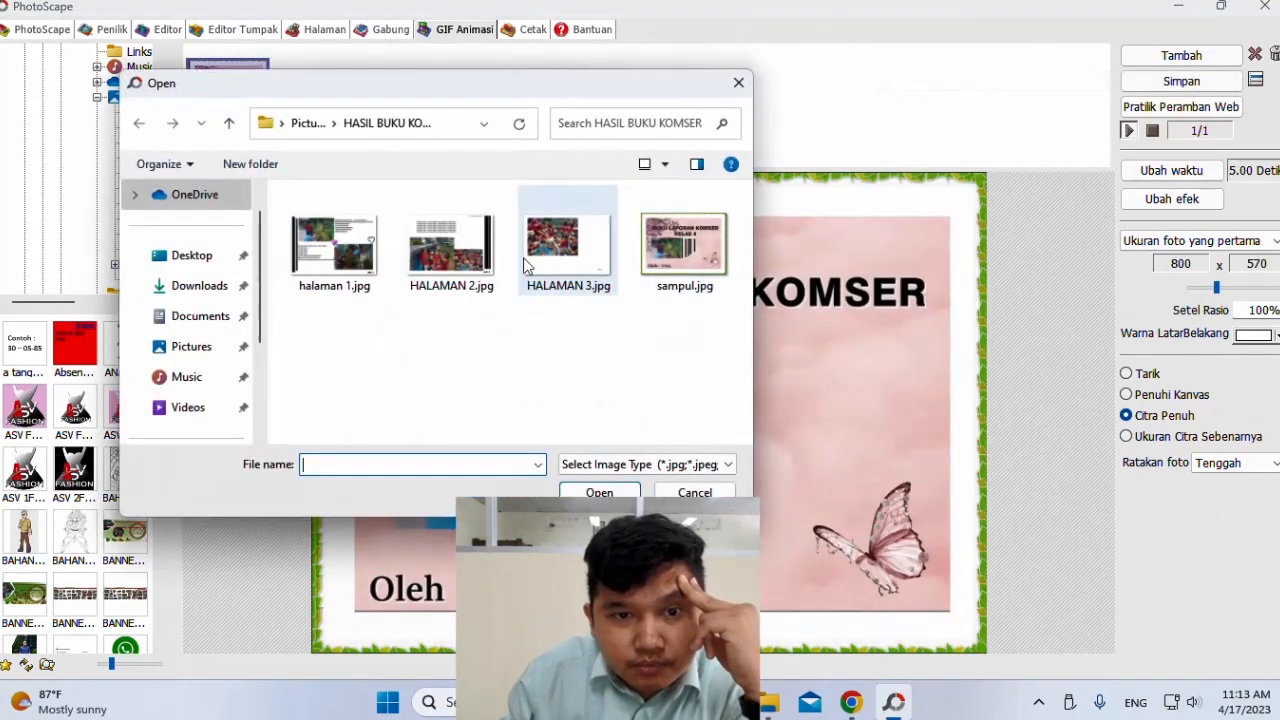
{"action": "left_click", "coordinate": [340, 275]}
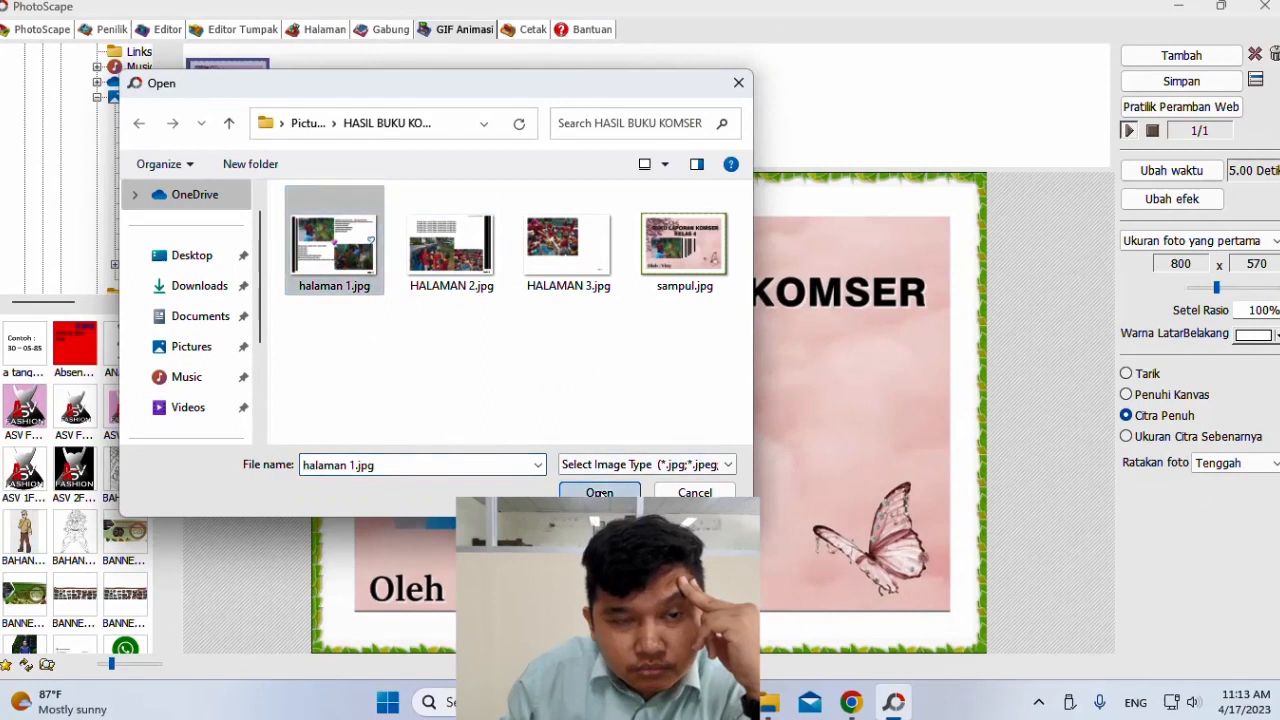
{"action": "left_click", "coordinate": [599, 492]}
- Add HALAMAN 2.jpg as the third frame of the animation
{"action": "left_click", "coordinate": [1181, 55]}
{"action": "left_click", "coordinate": [971, 82]}
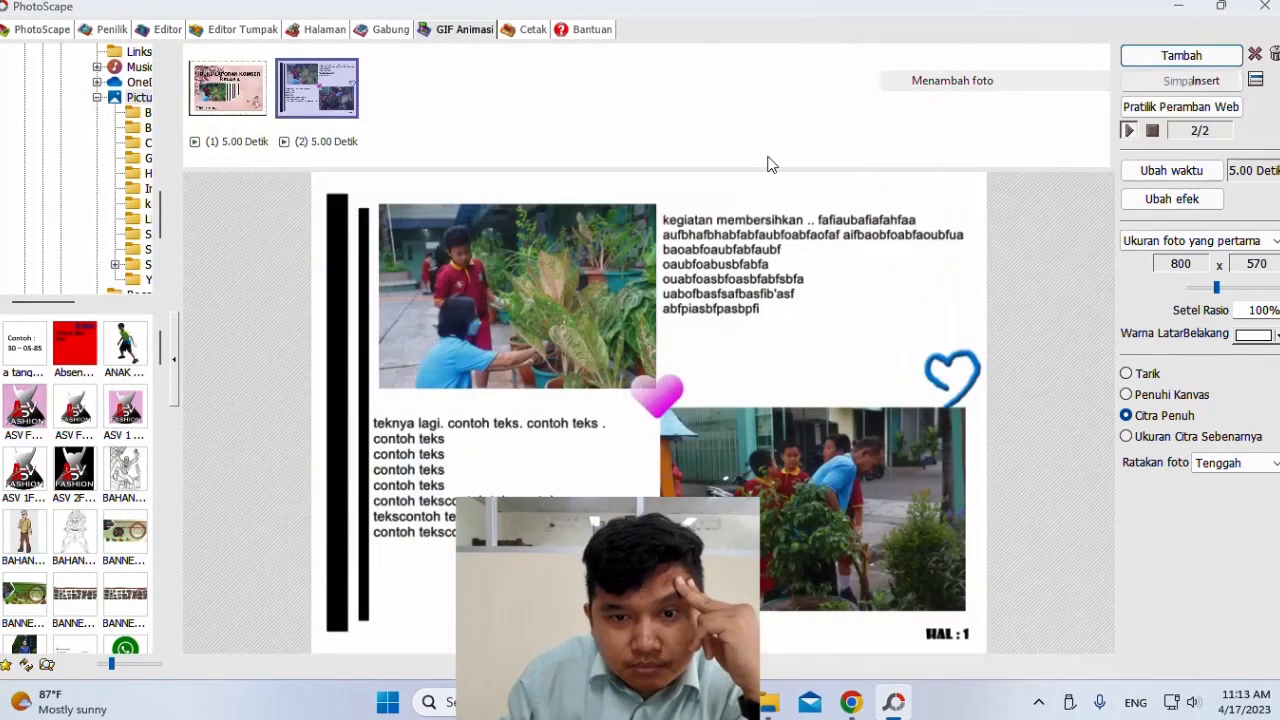
{"action": "left_click", "coordinate": [478, 272]}
{"action": "key", "text": "Return"}
- Add HALAMAN 3.jpg as the fourth frame of the animation
{"action": "left_click", "coordinate": [1181, 55]}
{"action": "left_click", "coordinate": [960, 81]}
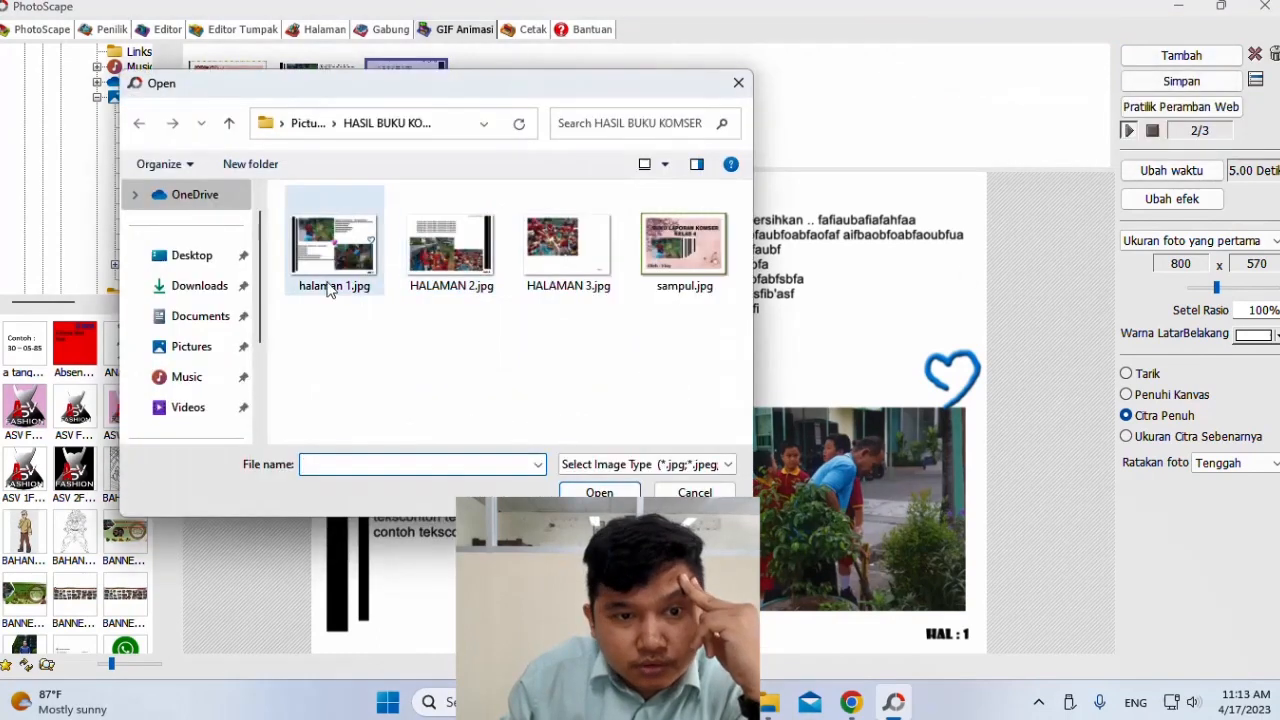
{"action": "left_click", "coordinate": [568, 245]}
{"action": "key", "text": "Return"}
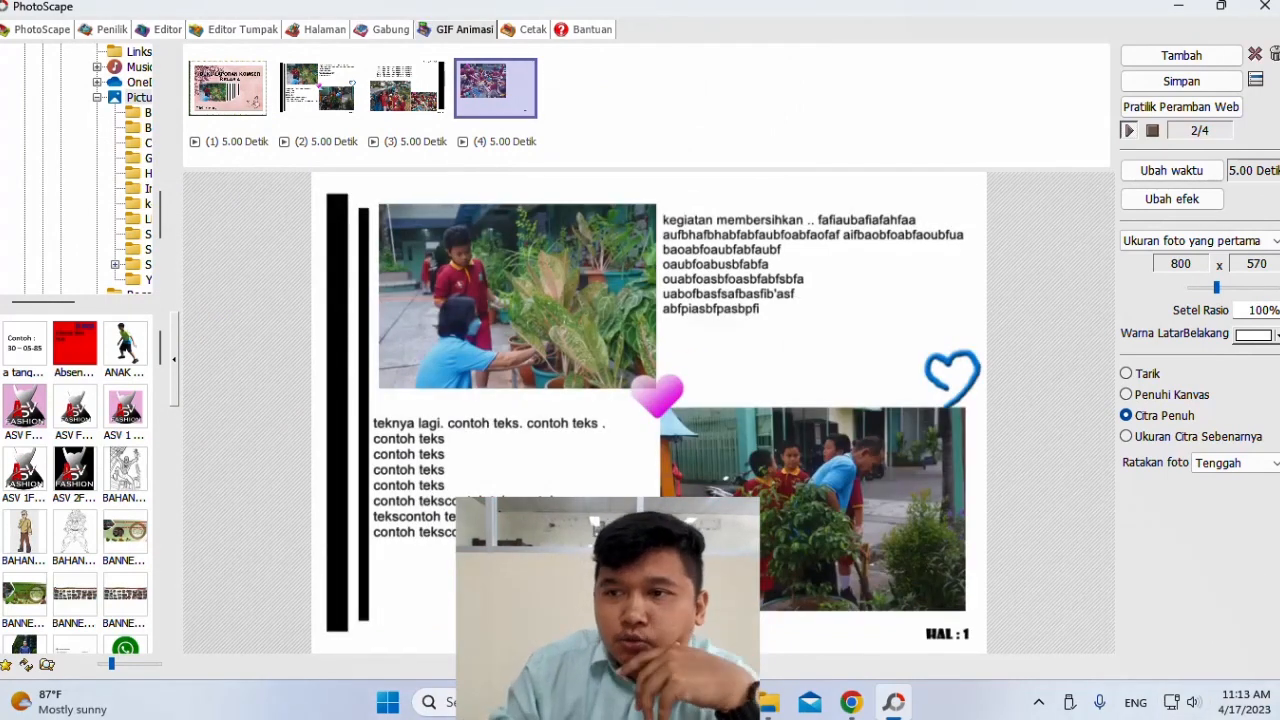
- Set the display time of all frames to 800, equal to 8 seconds each
{"action": "left_click", "coordinate": [1170, 172]}
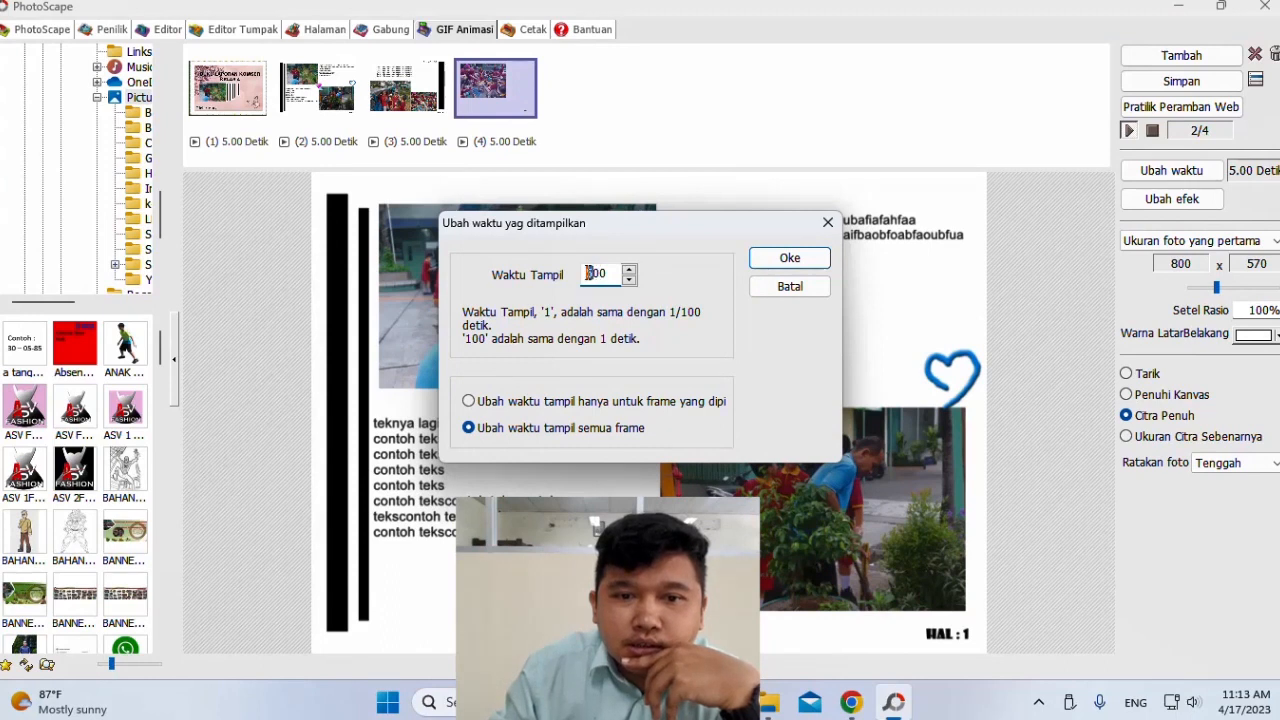
{"action": "key", "text": "Delete"}
{"action": "type", "text": "8"}
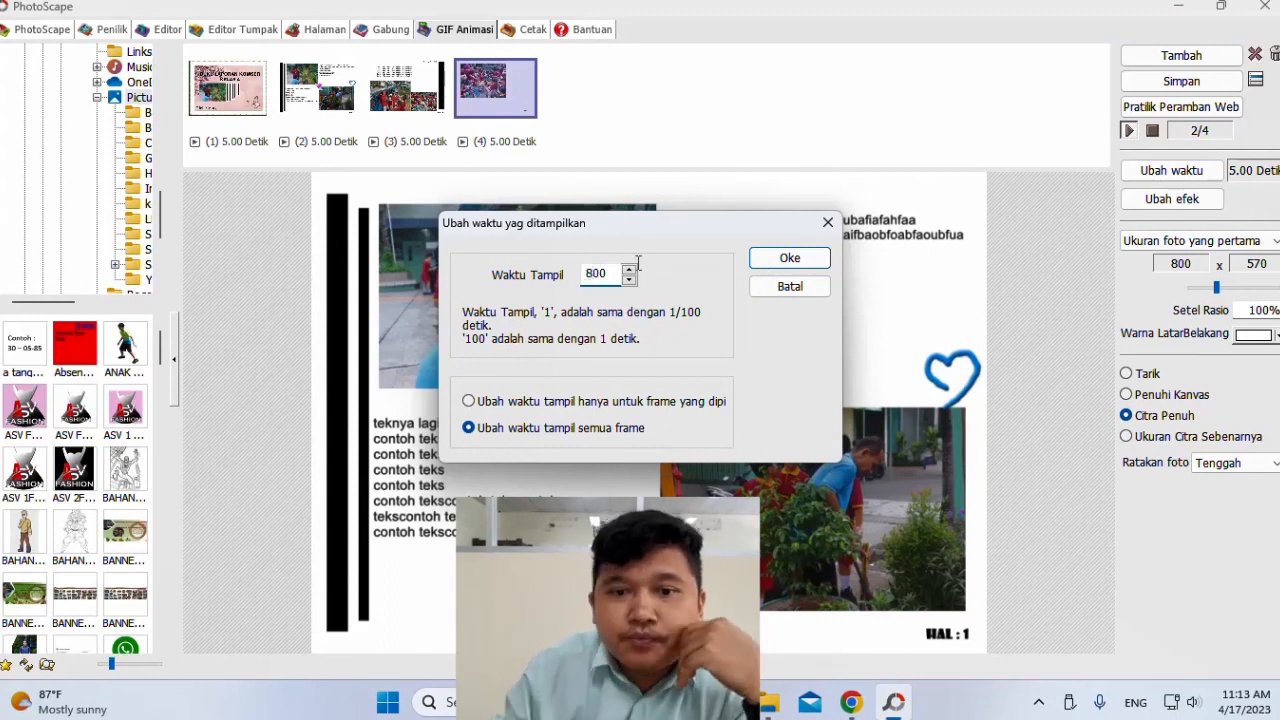
{"action": "left_click", "coordinate": [783, 259]}
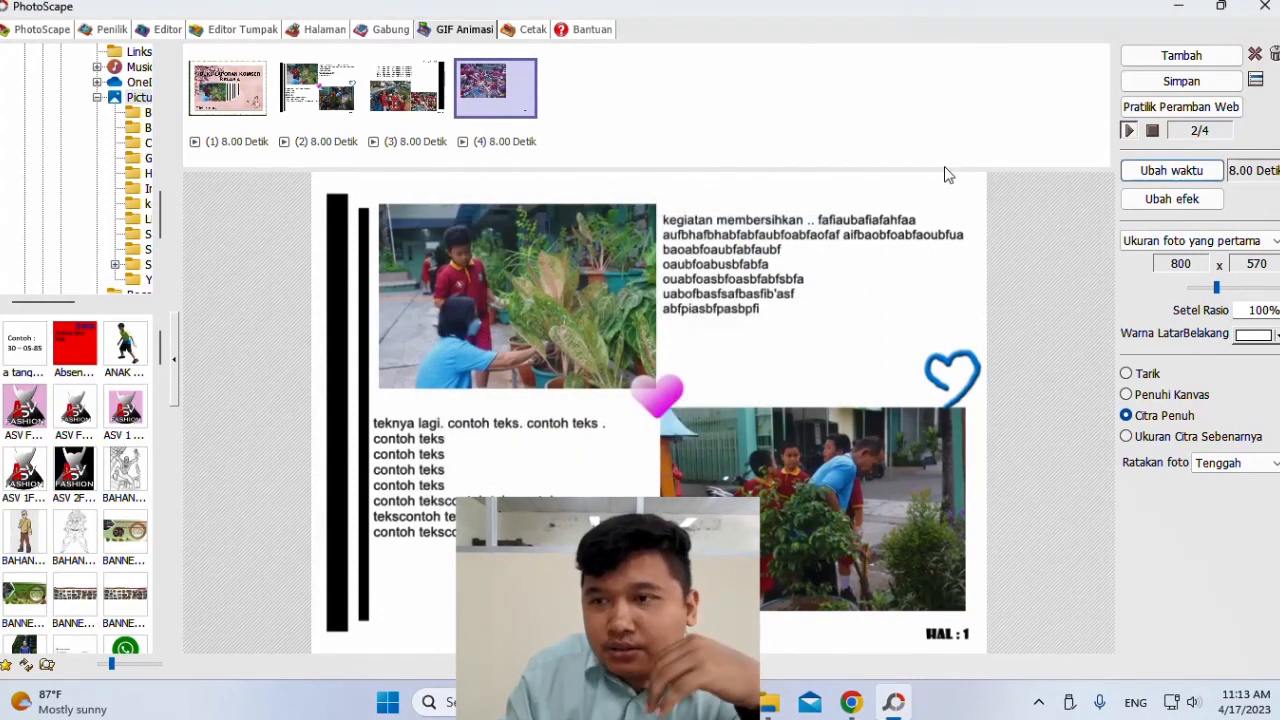
{"action": "left_click", "coordinate": [870, 127]}
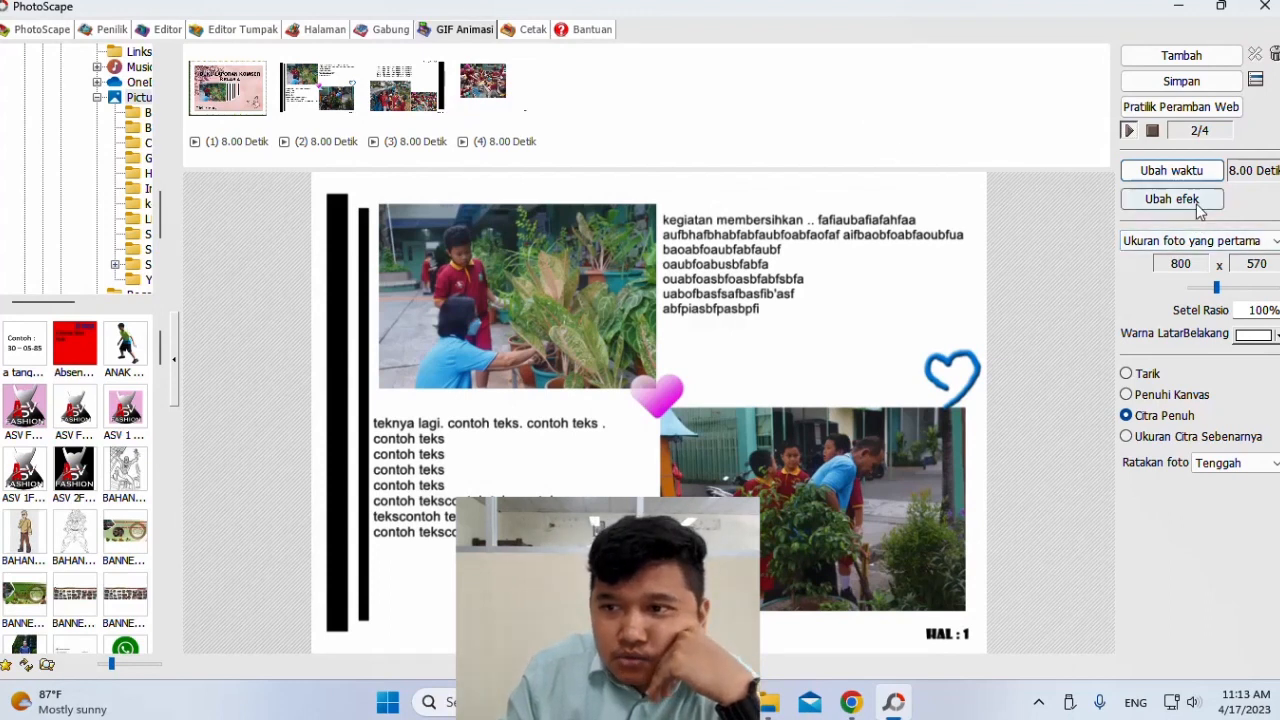
- Use the first photo's size for the canvas, centre alignment (Tenggah) and the actual image size option (Ukuran Citra Sebenarnya)
{"action": "left_click", "coordinate": [1172, 199]}
{"action": "left_click", "coordinate": [926, 287]}
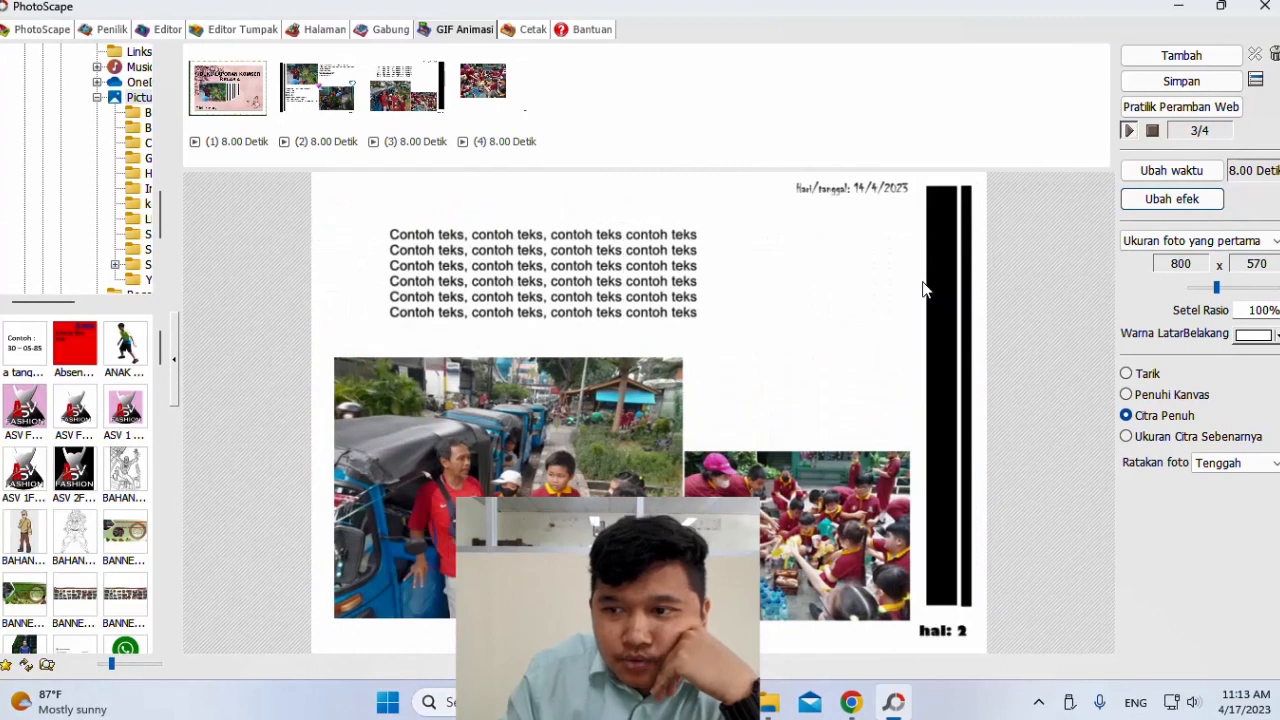
{"action": "left_click", "coordinate": [1245, 244]}
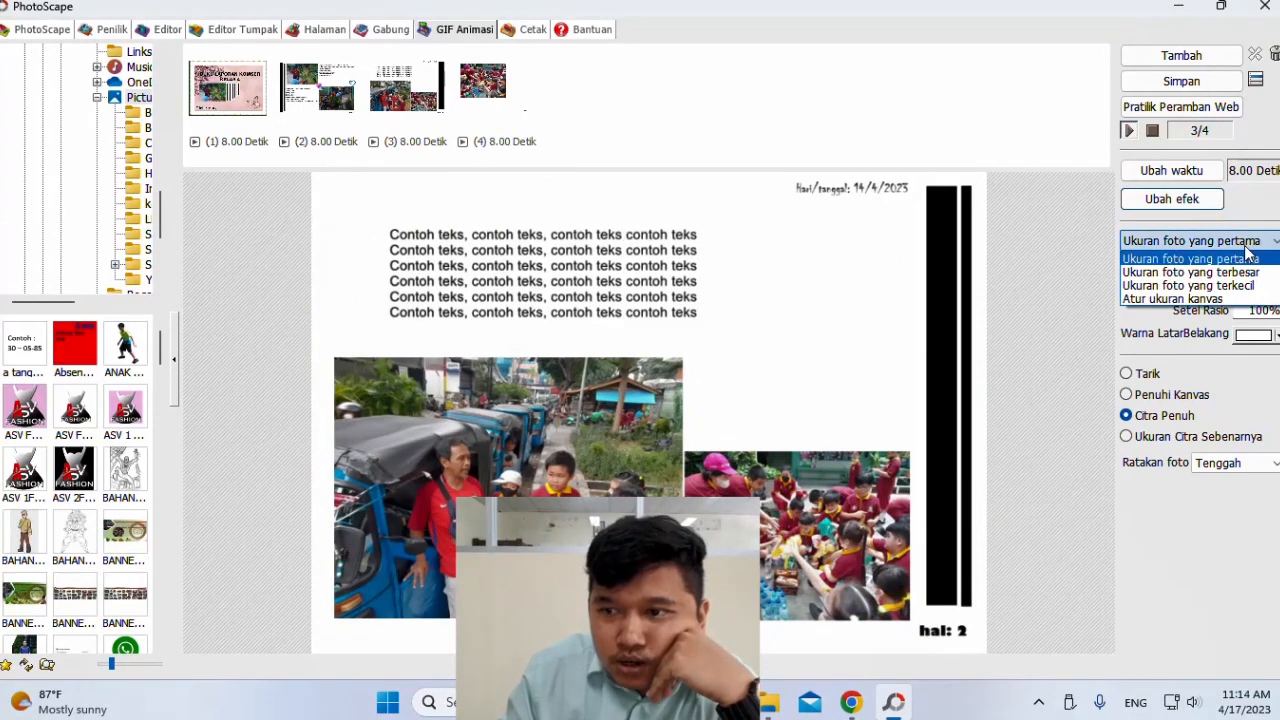
{"action": "left_click", "coordinate": [1229, 261]}
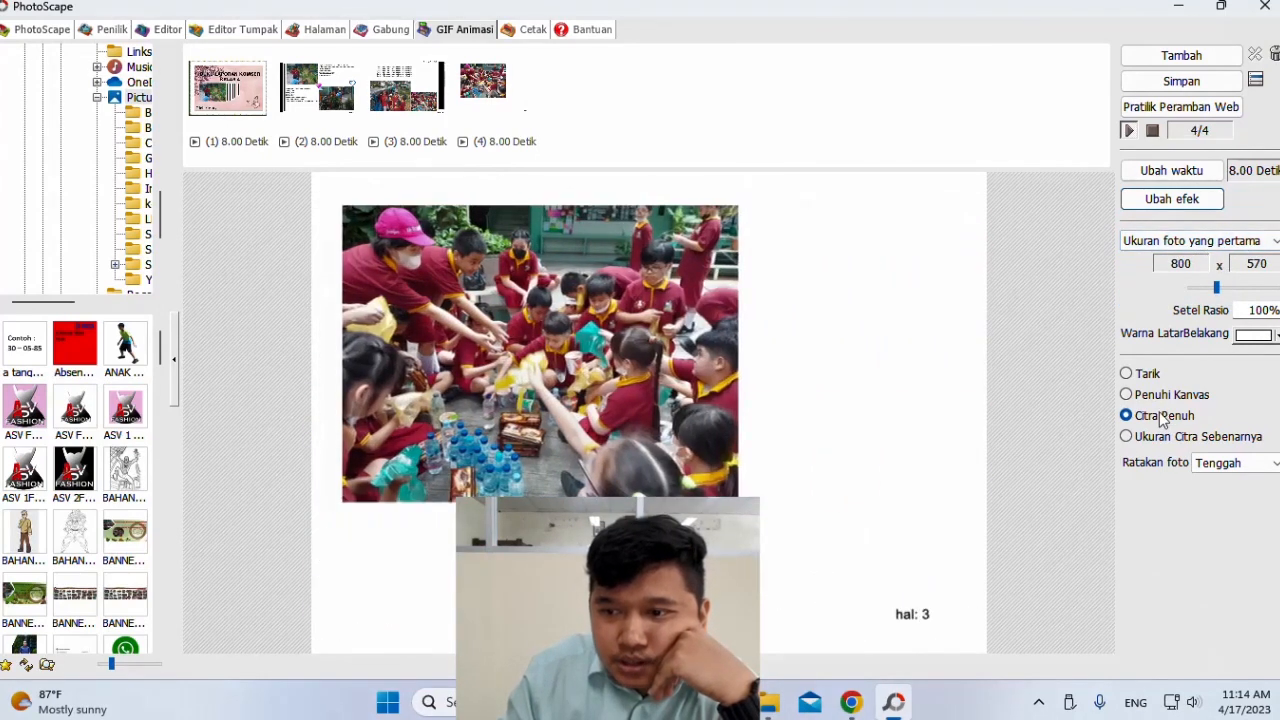
{"action": "left_click", "coordinate": [1232, 463]}
{"action": "left_click", "coordinate": [1228, 531]}
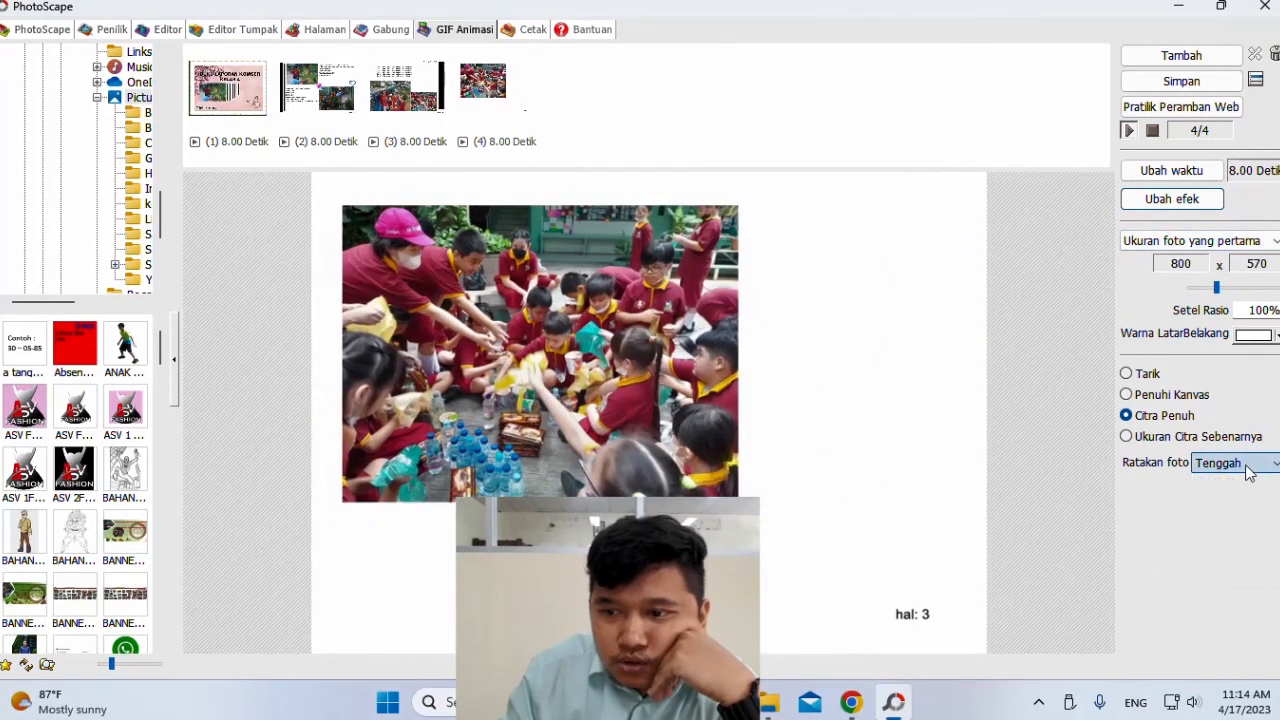
{"action": "left_click", "coordinate": [1160, 420]}
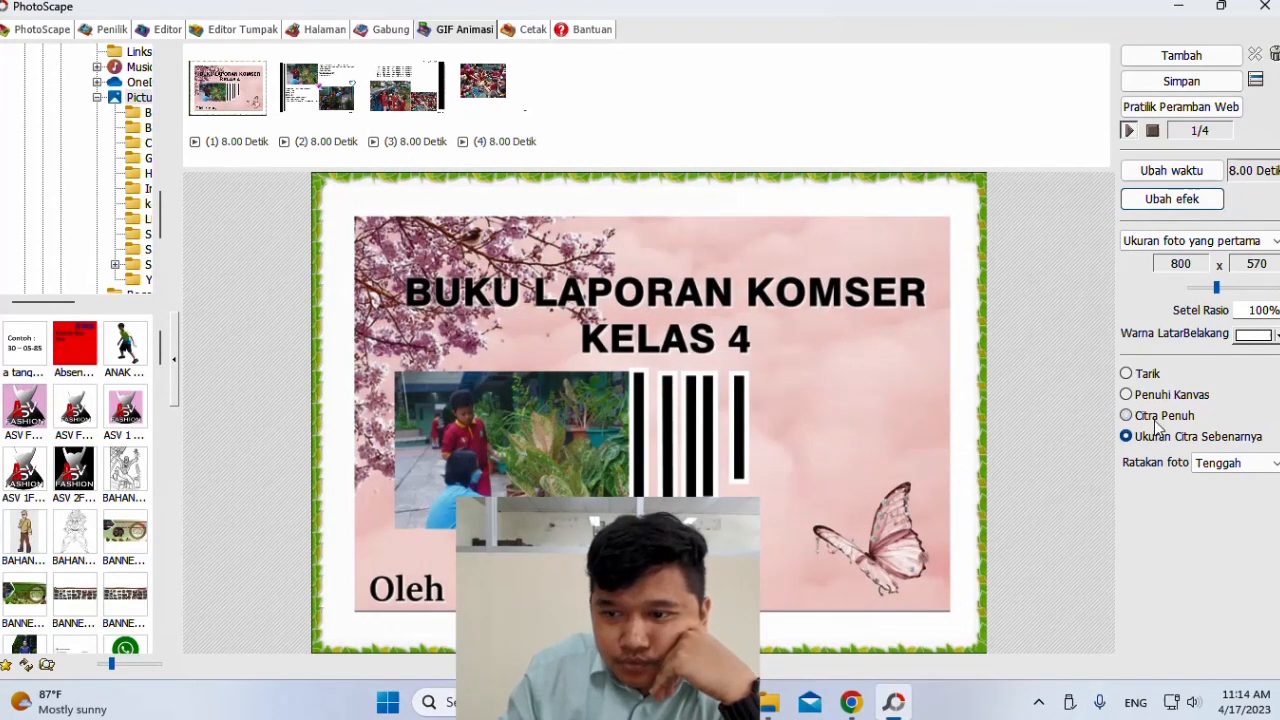
{"action": "left_click", "coordinate": [1160, 440]}
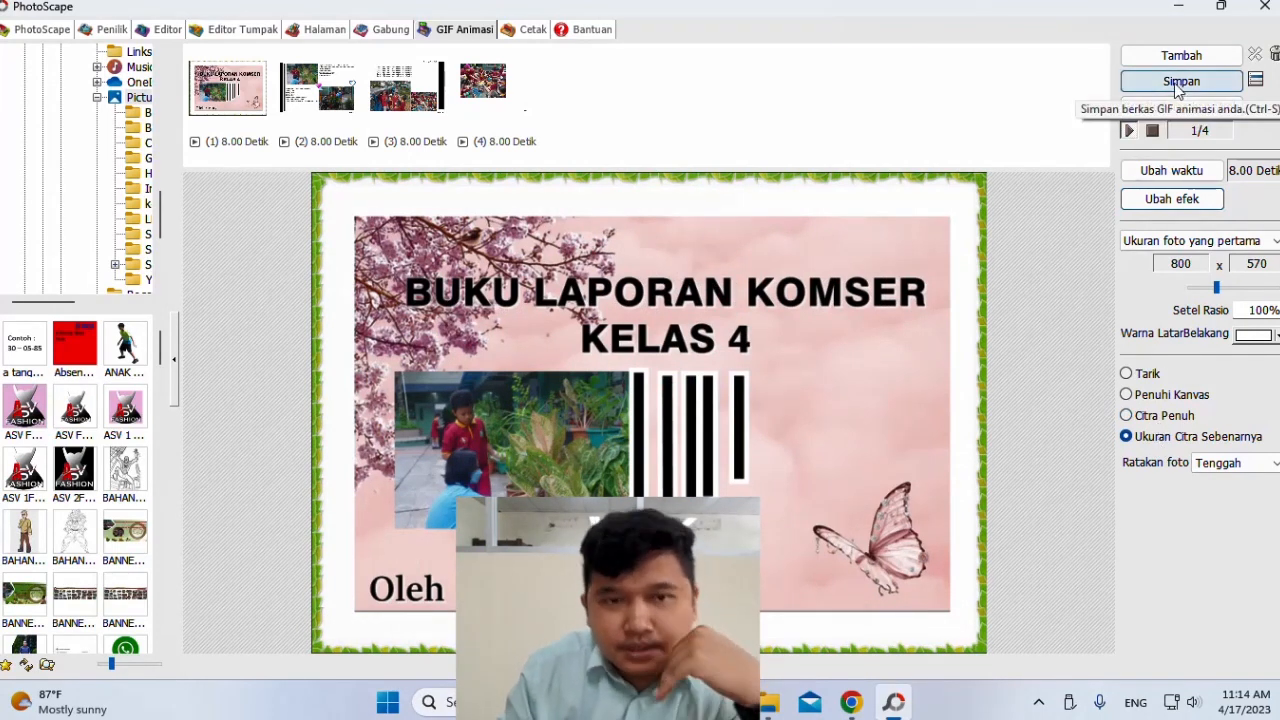
- Save the animation at 800x570 as a GIF named Buku Komser in the HASIL BUKU KOMSER folder
{"action": "left_click", "coordinate": [1181, 81]}
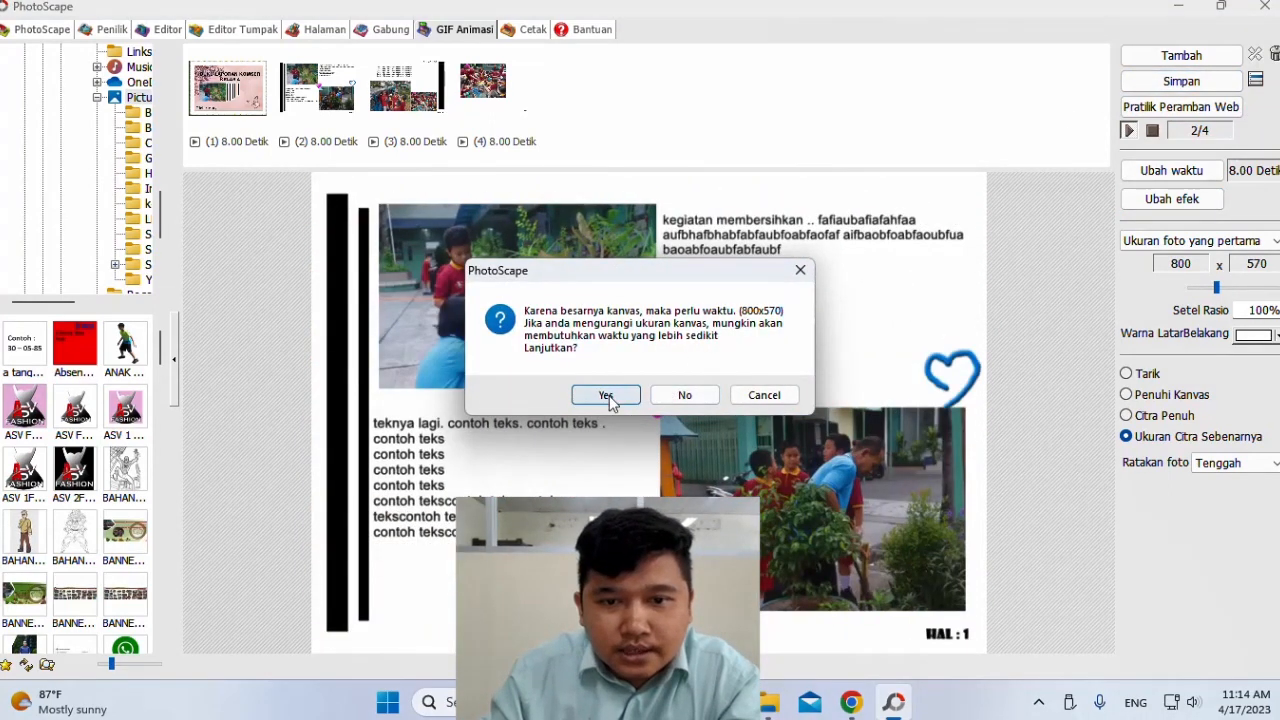
{"action": "left_click", "coordinate": [606, 395]}
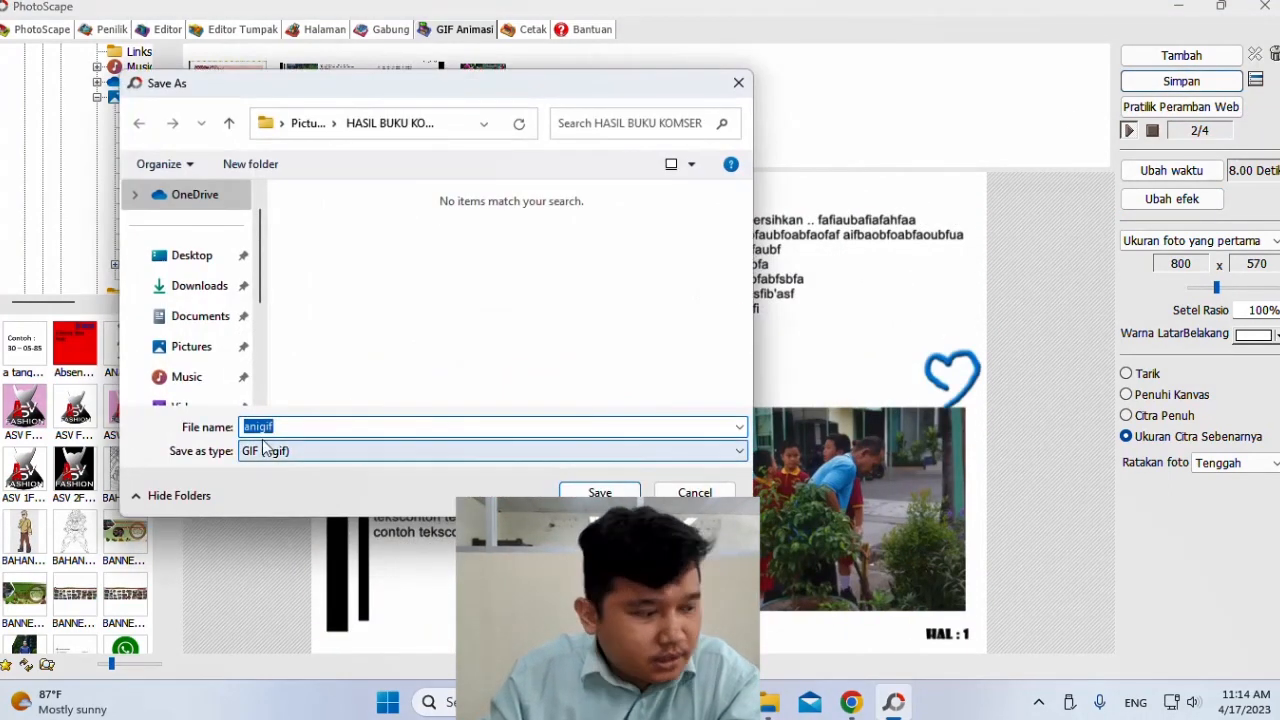
{"action": "left_click", "coordinate": [319, 427]}
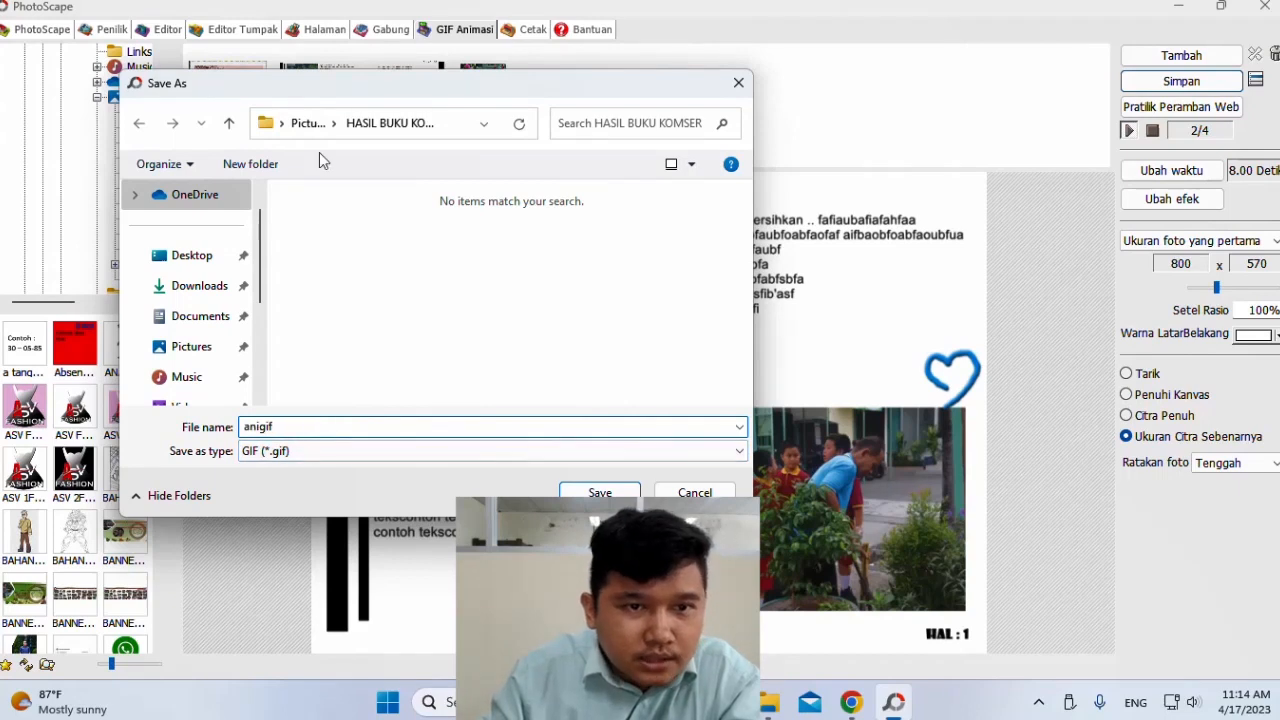
{"action": "left_click_drag", "start_coordinate": [297, 426], "coordinate": [211, 427]}
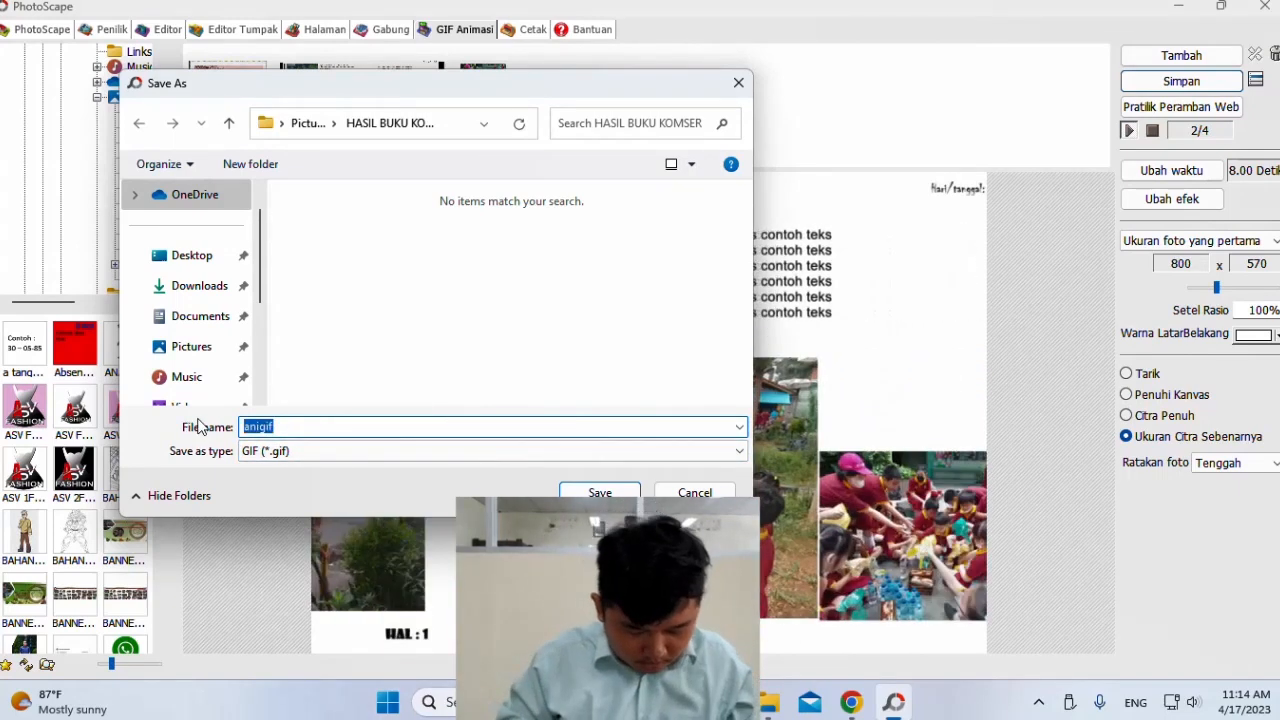
{"action": "type", "text": "Bu"}
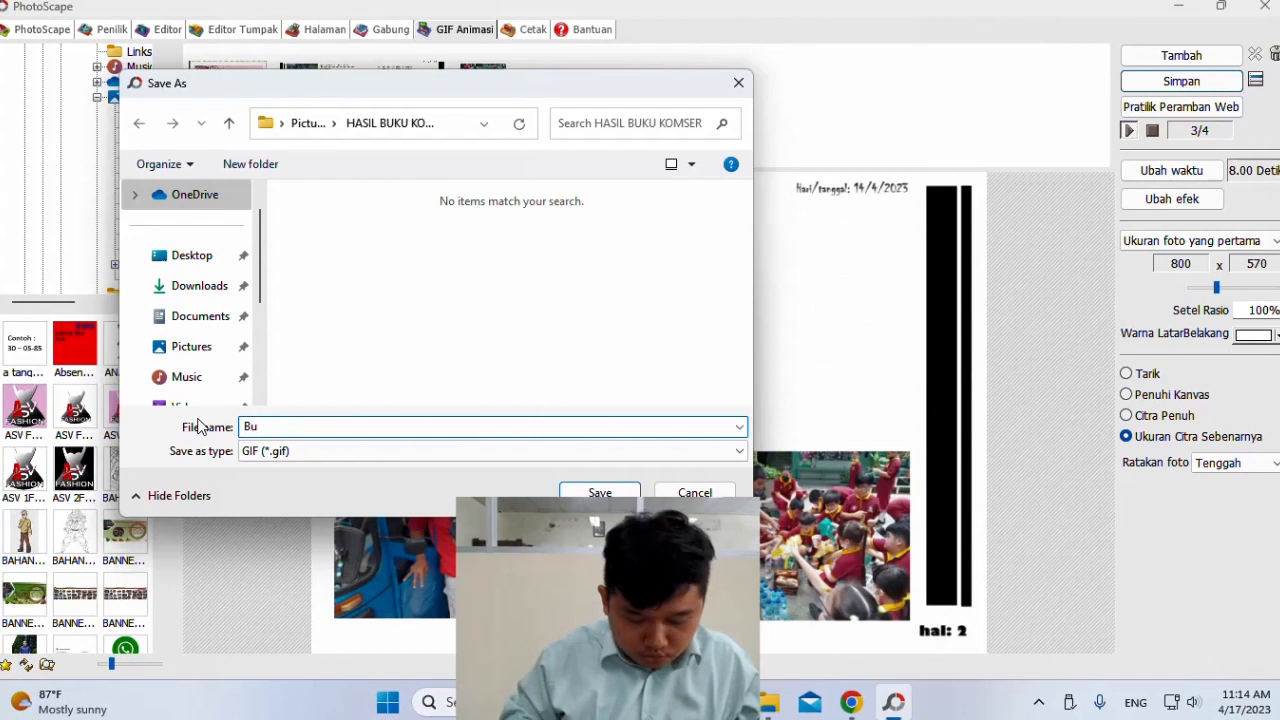
{"action": "type", "text": "ku Komser"}
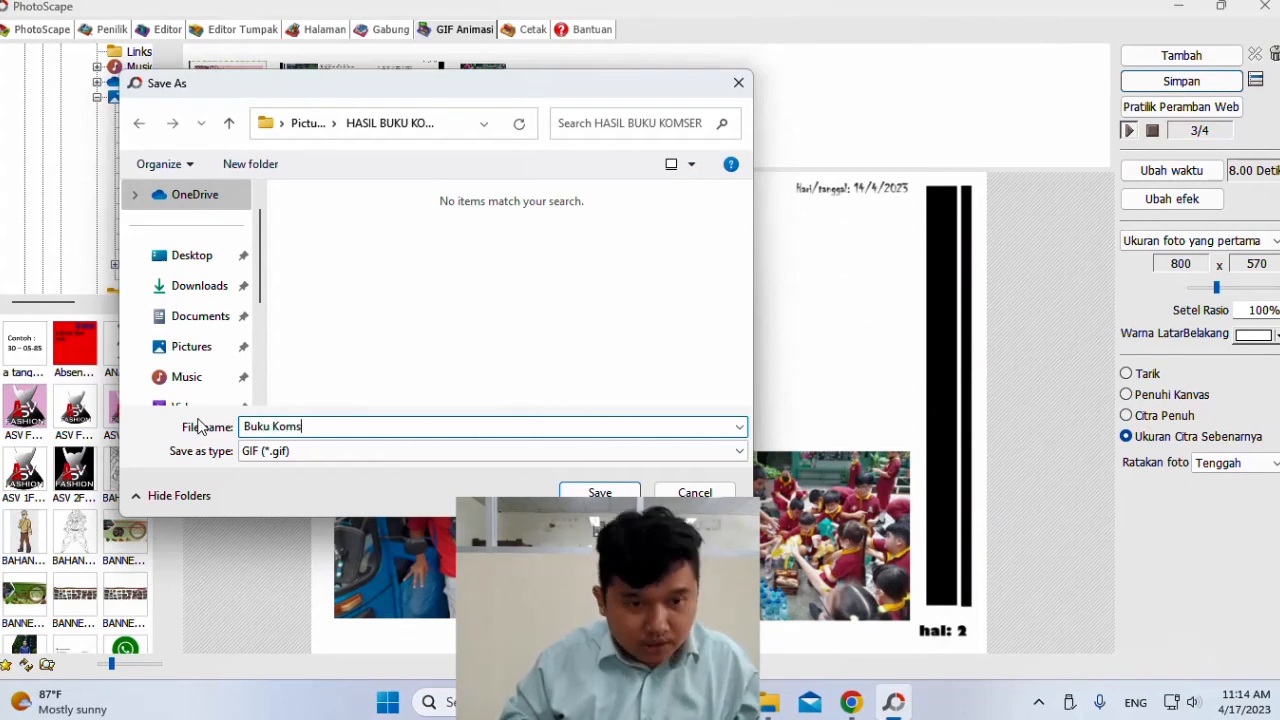
{"action": "left_click", "coordinate": [190, 346]}
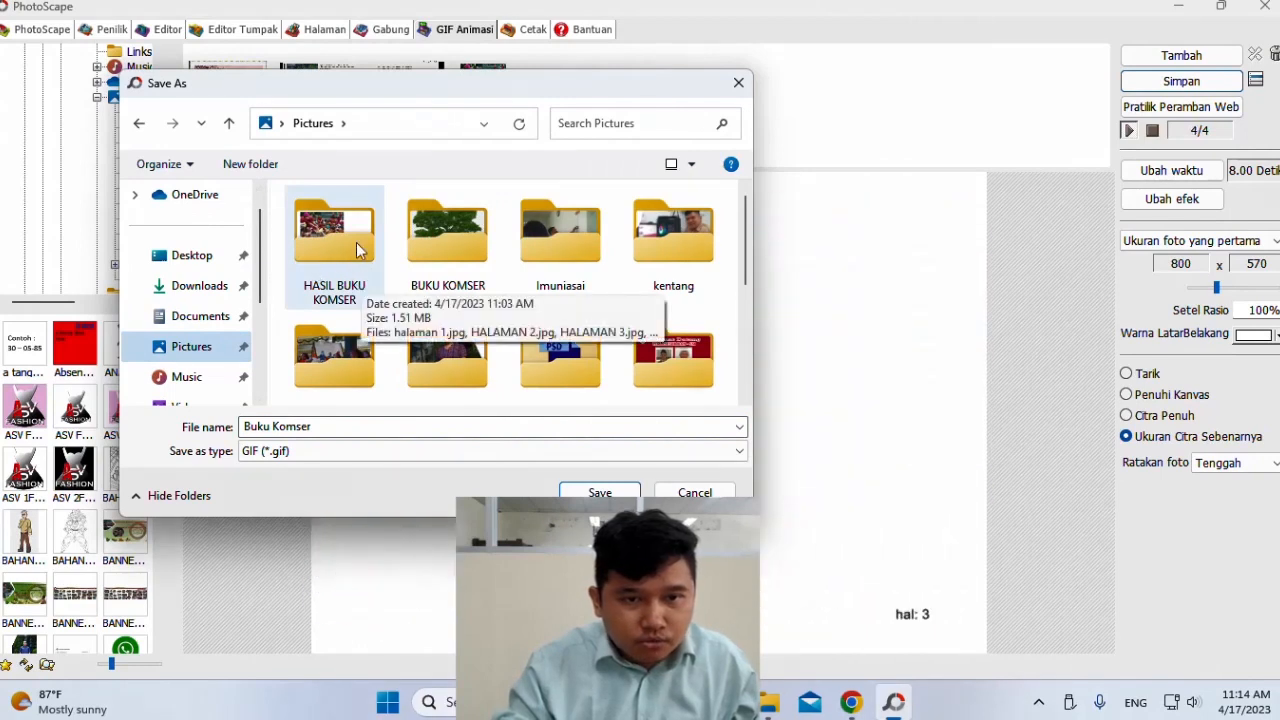
{"action": "double_click", "coordinate": [356, 242]}
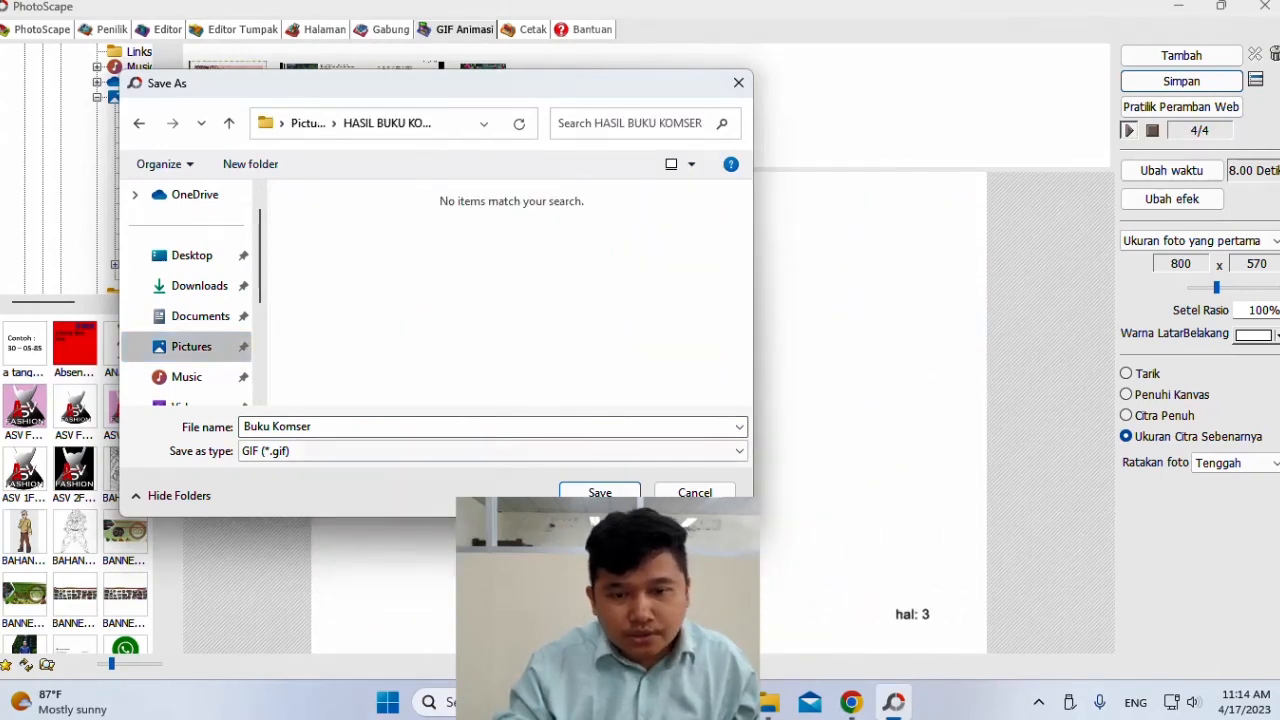
{"action": "left_click", "coordinate": [600, 492]}
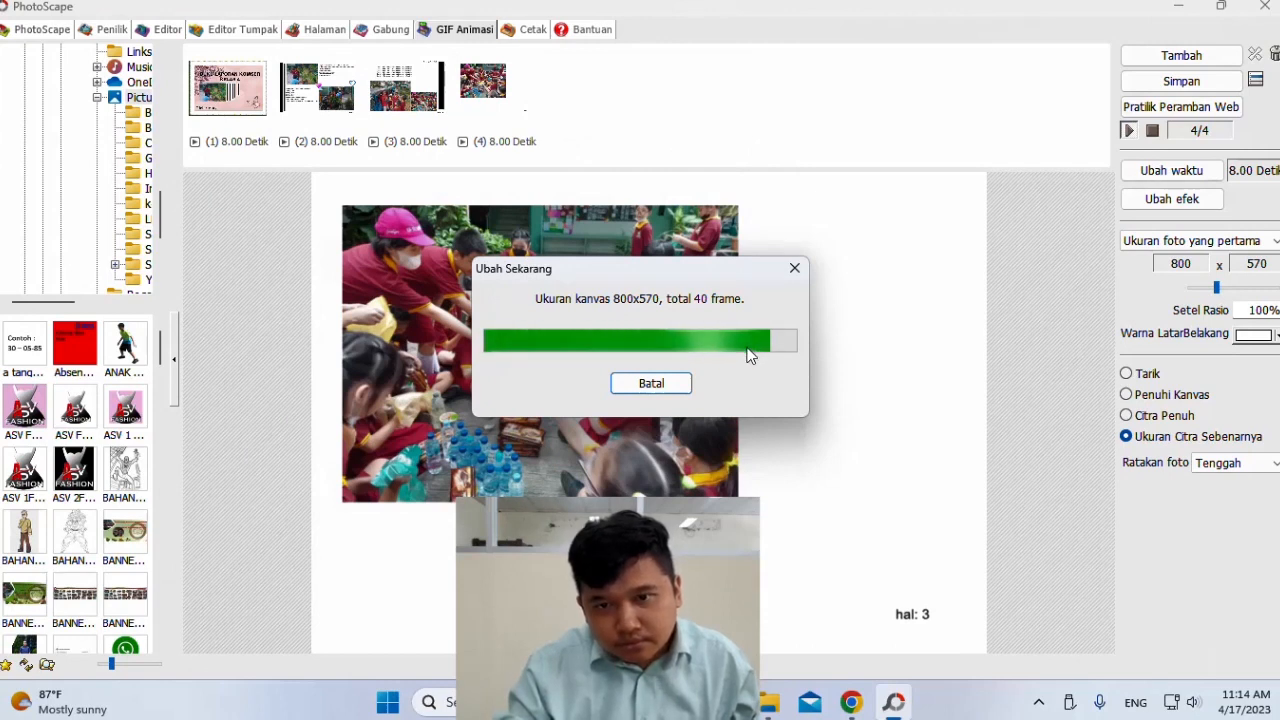
- Open the HASIL BUKU KOMSER folder in the file manager and check the saved page images and Buku Komser.gif
{"action": "left_click", "coordinate": [711, 388]}
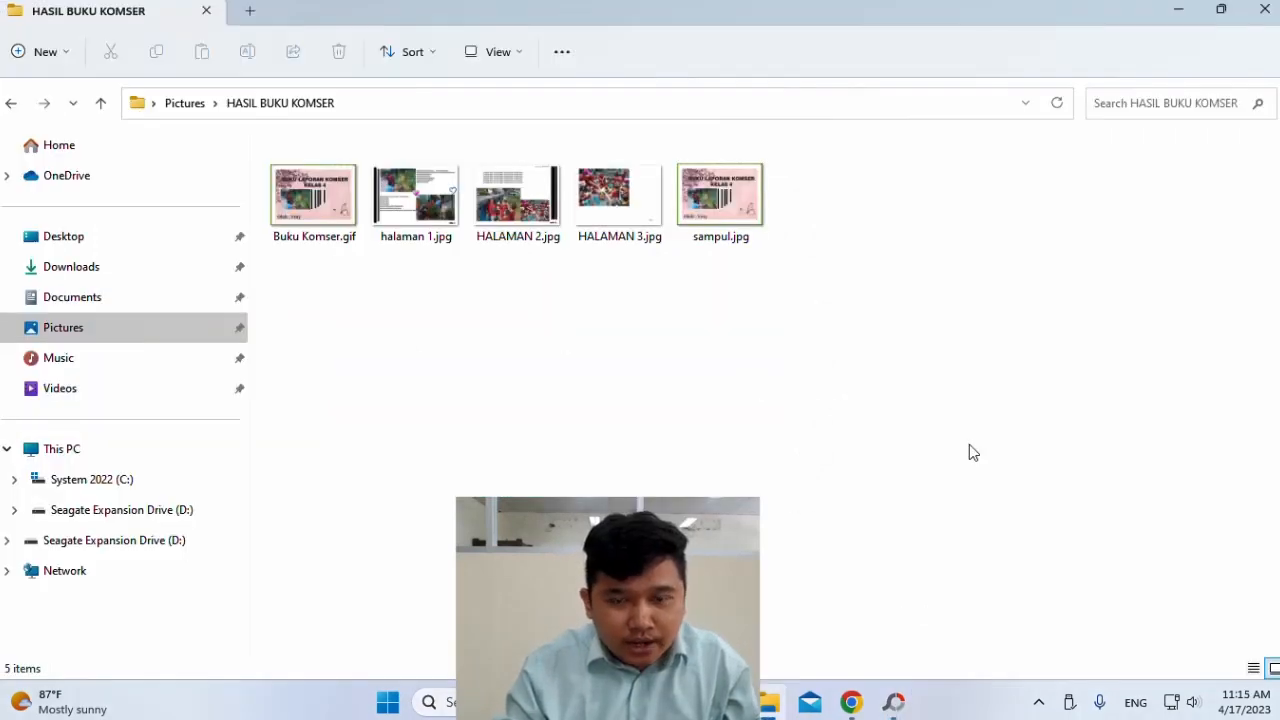
{"action": "left_click_drag", "start_coordinate": [984, 464], "coordinate": [345, 213]}
{"action": "left_click", "coordinate": [418, 347]}
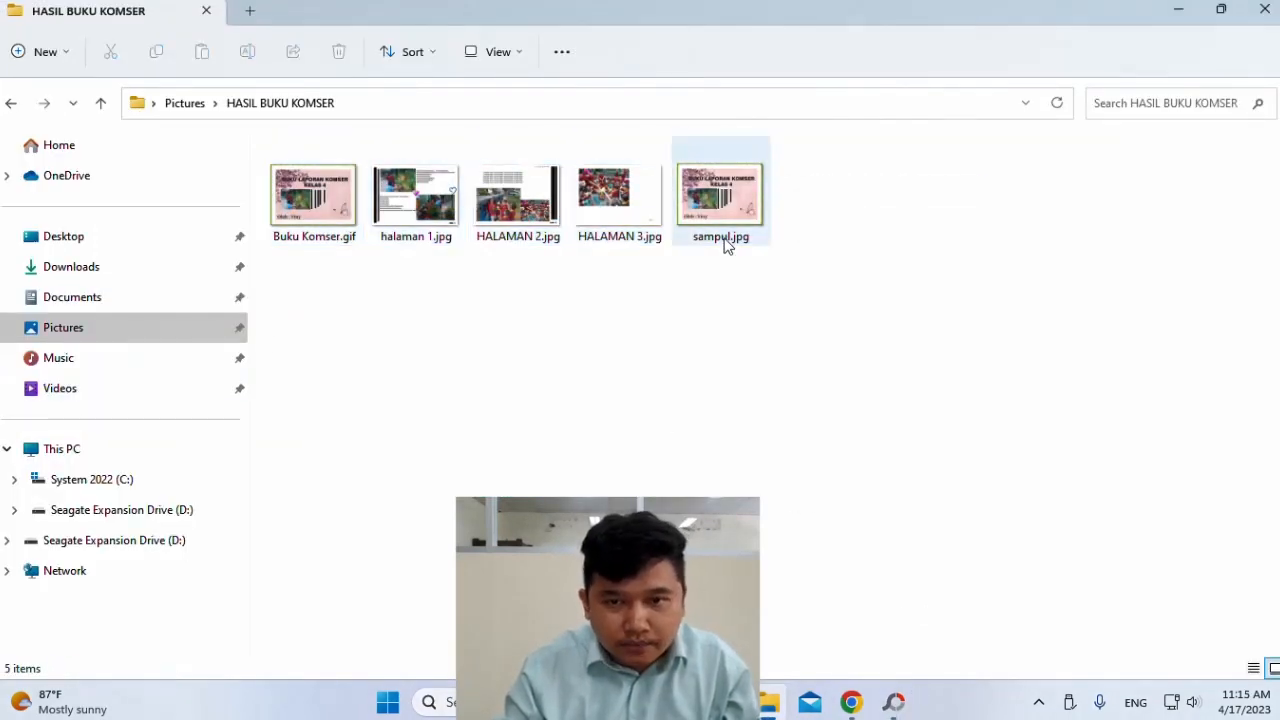
{"action": "left_click", "coordinate": [720, 244]}
{"action": "left_click", "coordinate": [543, 237]}
{"action": "left_click", "coordinate": [455, 240]}
{"action": "left_click", "coordinate": [362, 271]}
{"action": "left_click", "coordinate": [345, 237]}
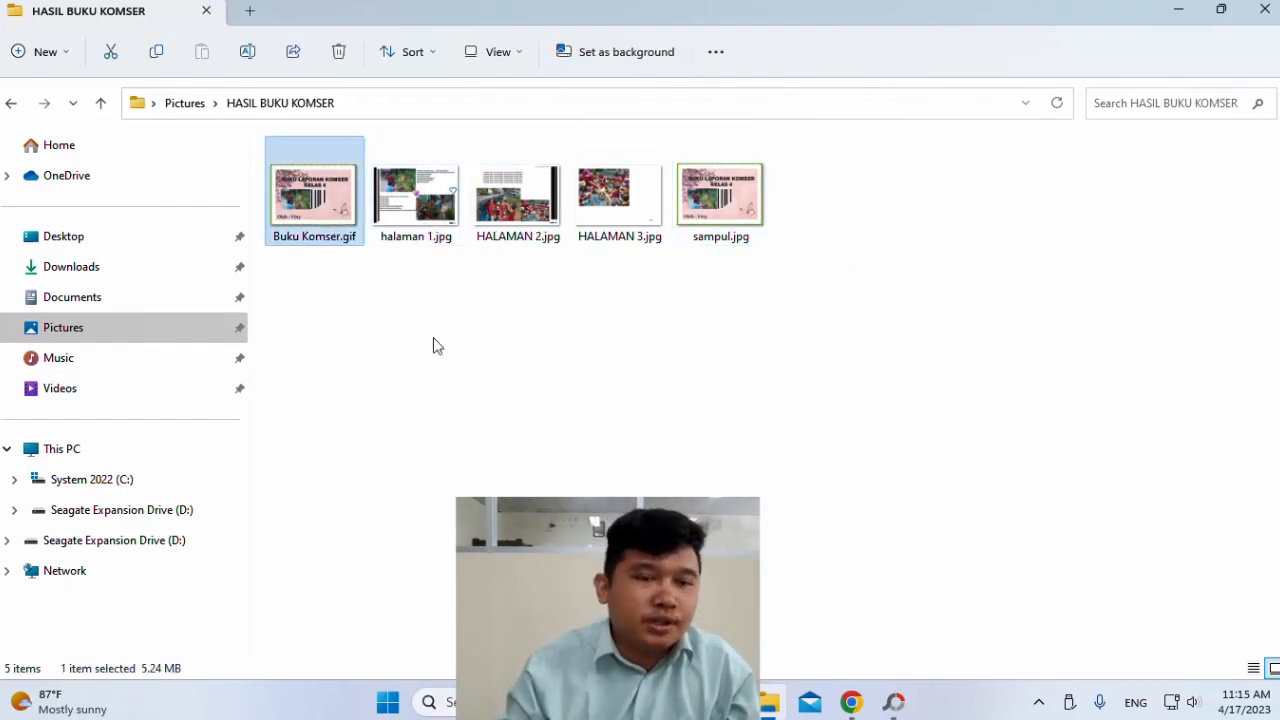